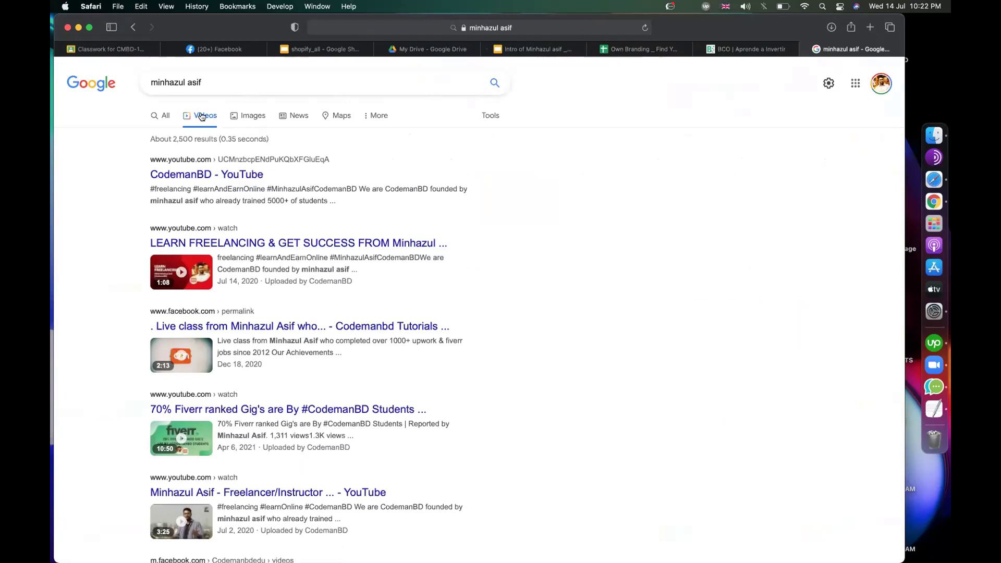
Step: Show all results instead of videos for the name search and scan the profile links
click(164, 115)
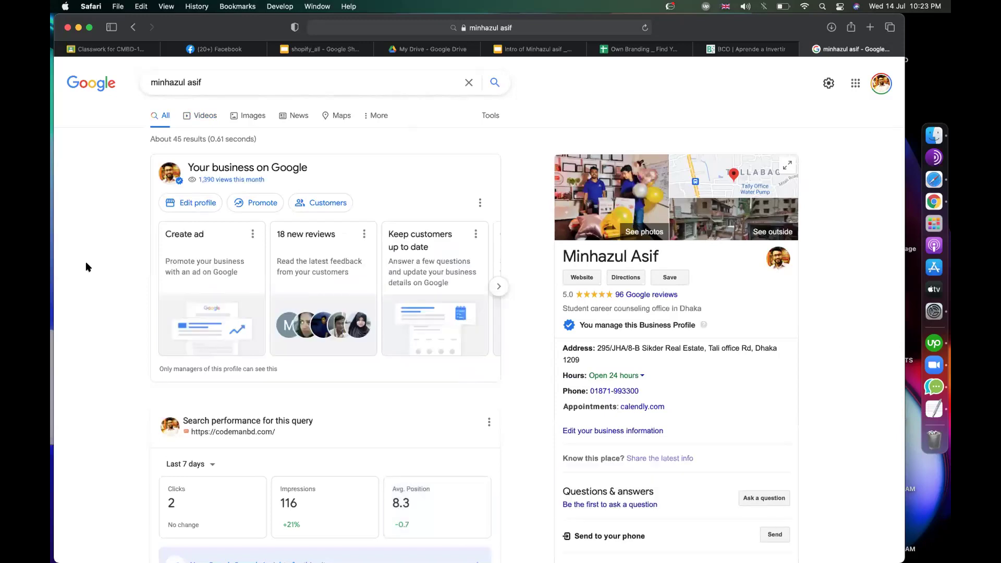
scroll(104, 313, down, 10)
scroll(105, 316, up, 4)
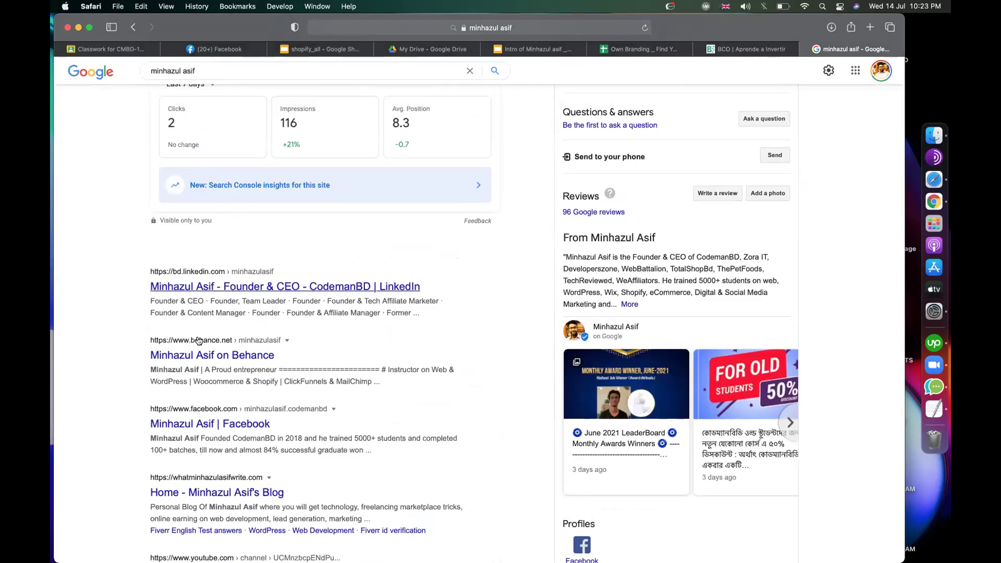
scroll(201, 356, down, 3)
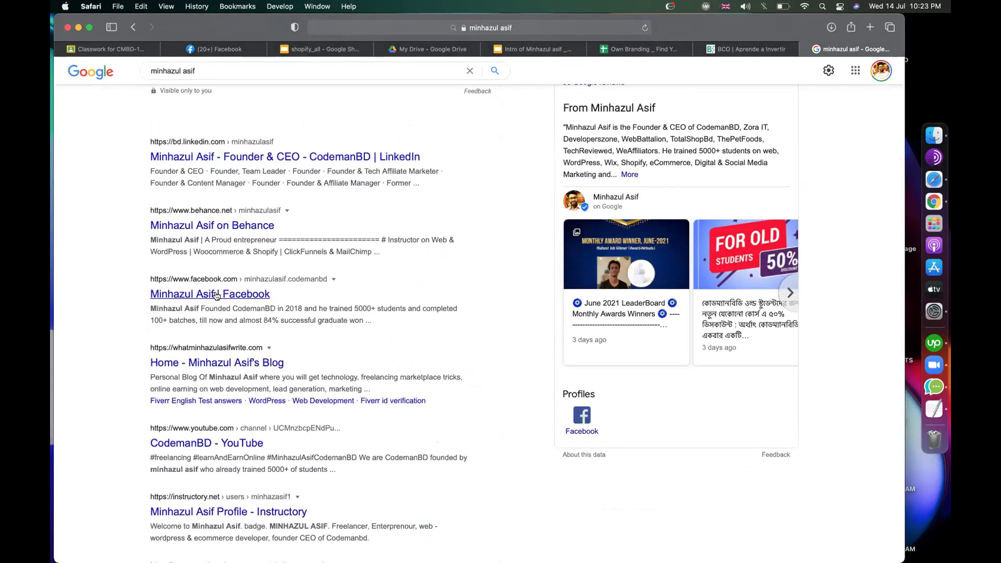
scroll(168, 294, down, 3)
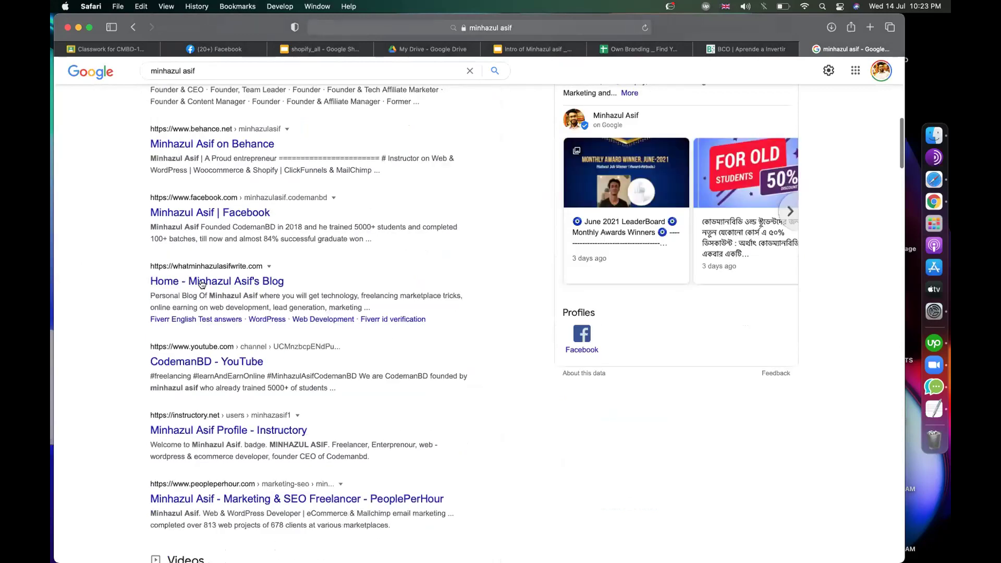
Step: Copy the blog result's link and start a new Classroom material titled with the person's name
right_click(238, 283)
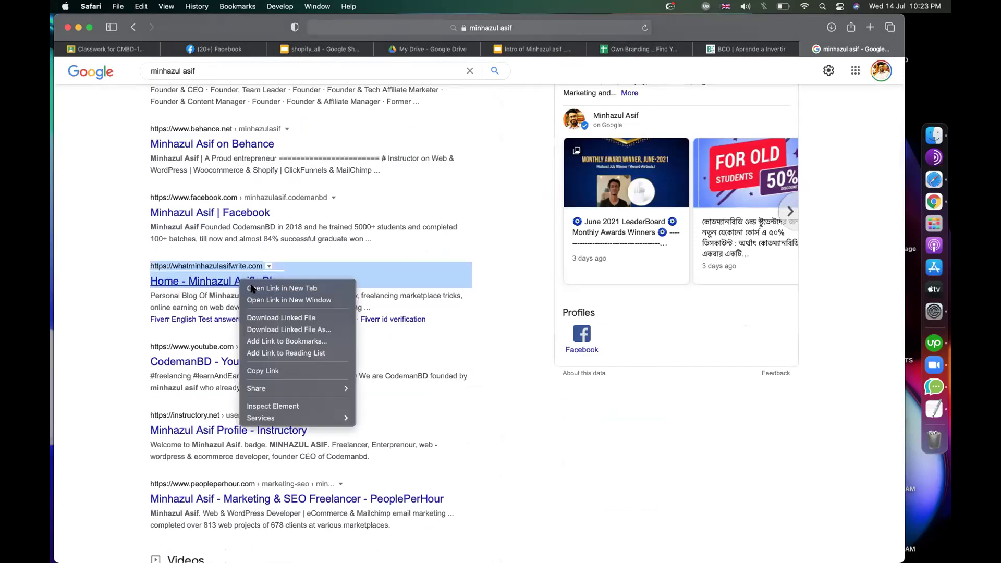
click(261, 370)
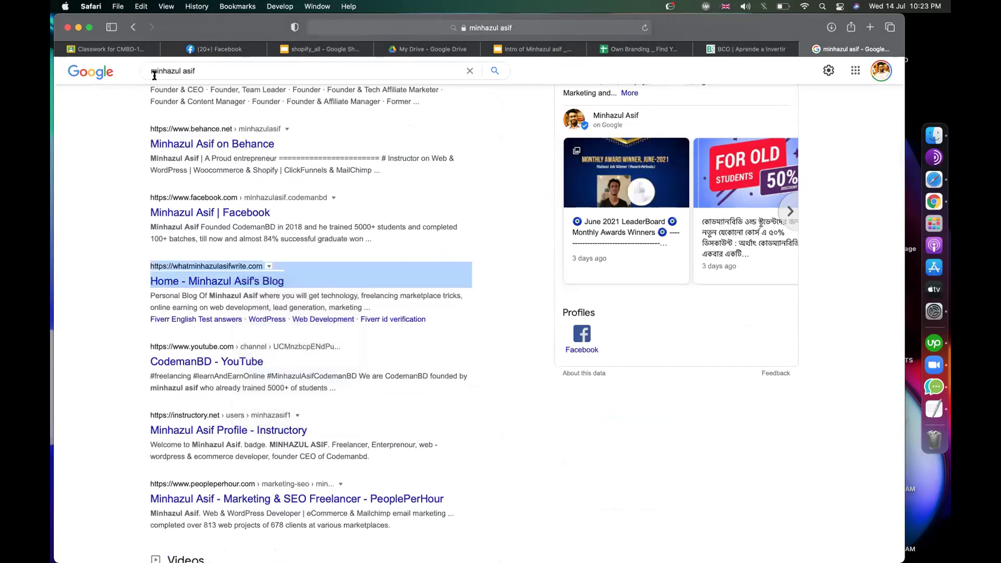
click(107, 49)
click(294, 114)
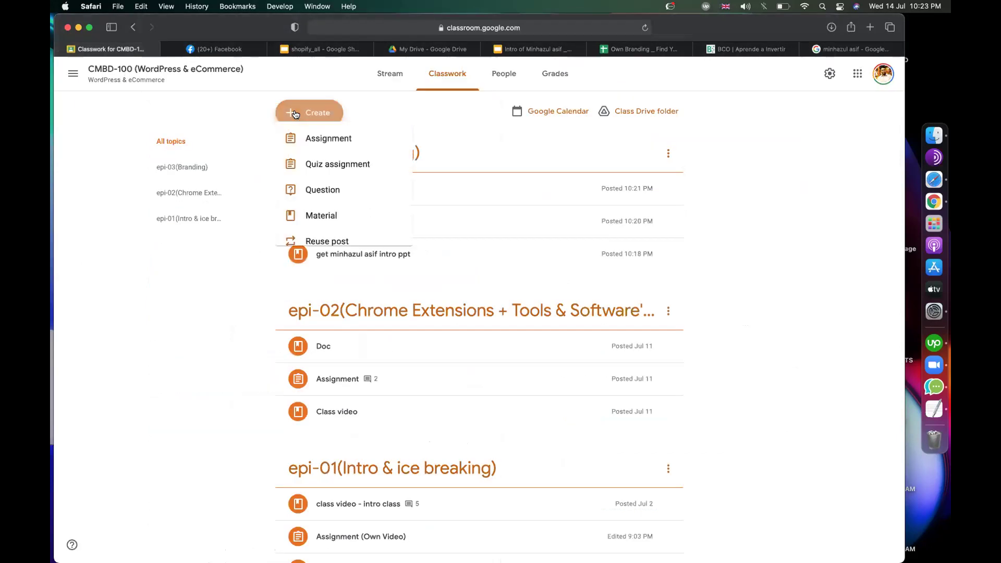
click(335, 225)
text(minhaz blog)
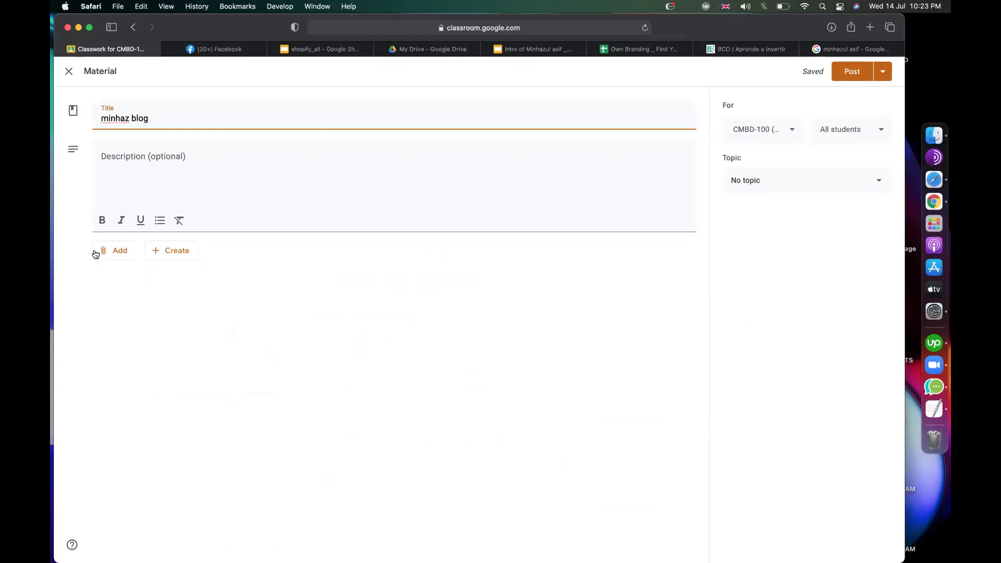
Step: Attach the copied blog link, file it under topic epi-03(Branding), and post the material
click(95, 251)
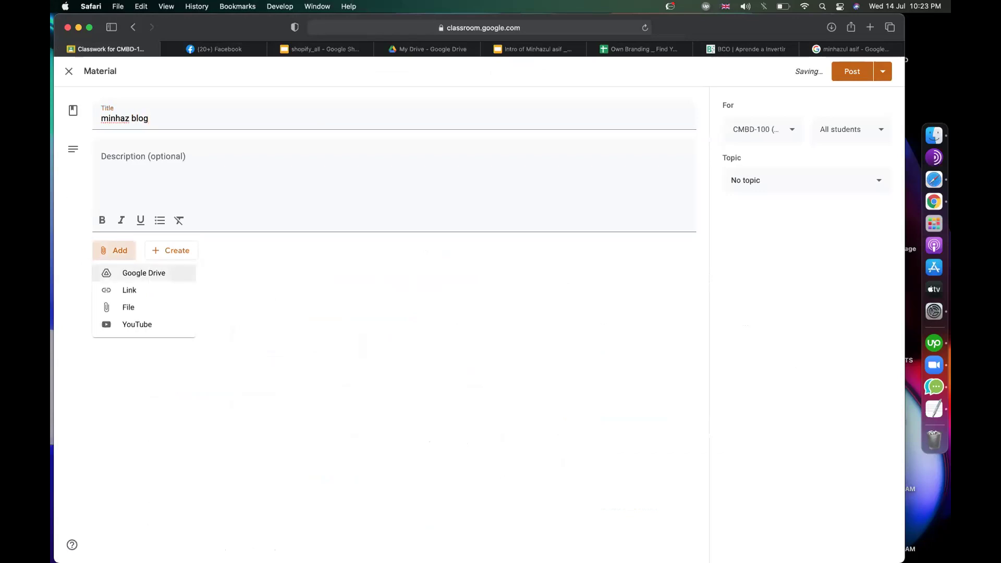
click(130, 290)
key(super+v)
key(Return)
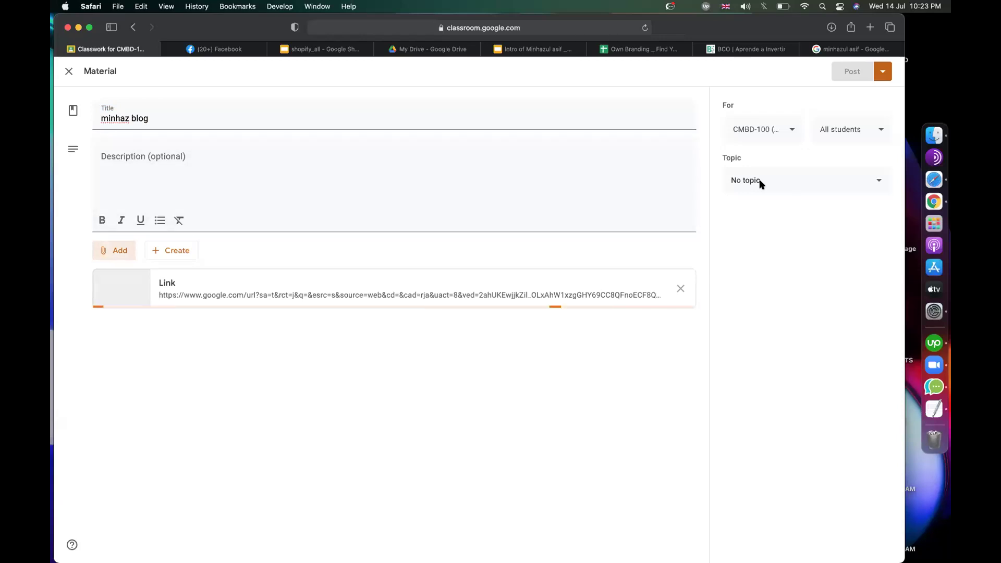
click(806, 180)
click(772, 291)
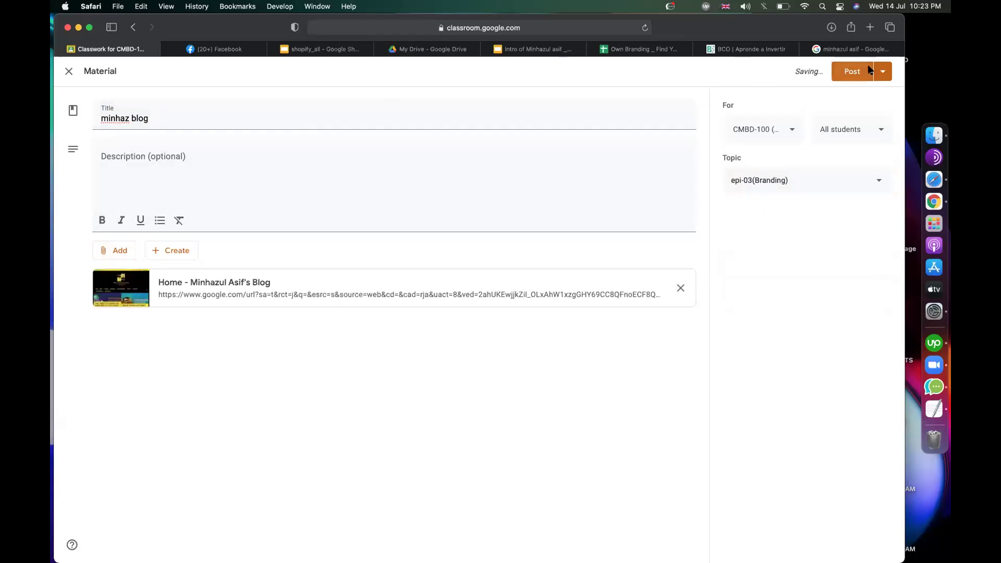
click(870, 69)
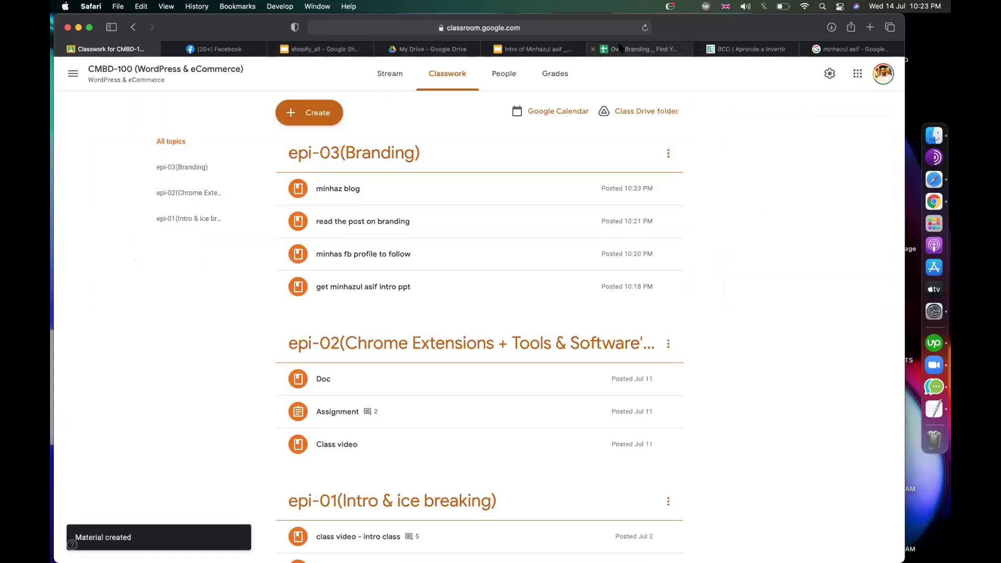
Step: Return to the name search results and highlight the full name in the Codemanbd Education snippet
click(850, 49)
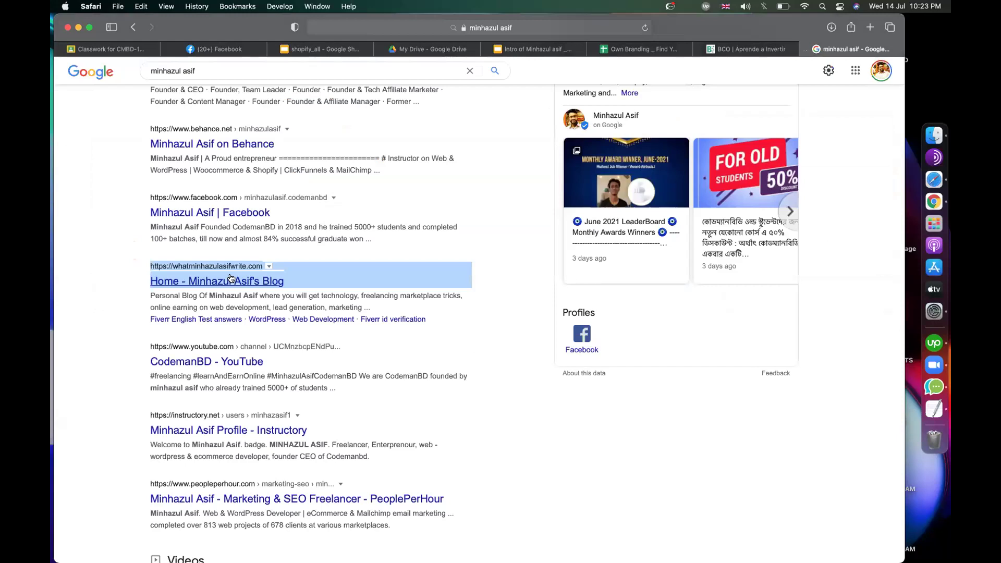
scroll(231, 278, down, 3)
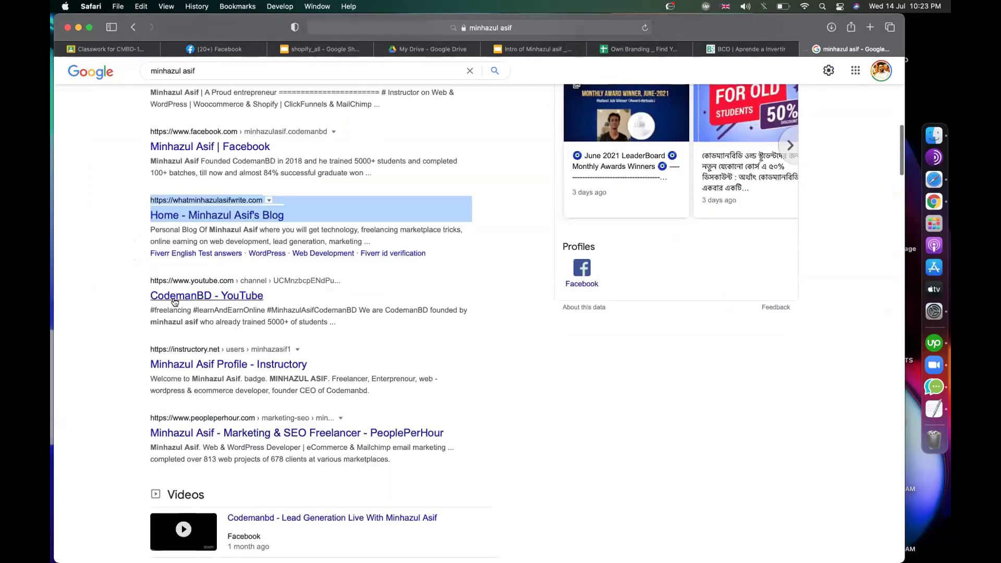
scroll(196, 290, down, 3)
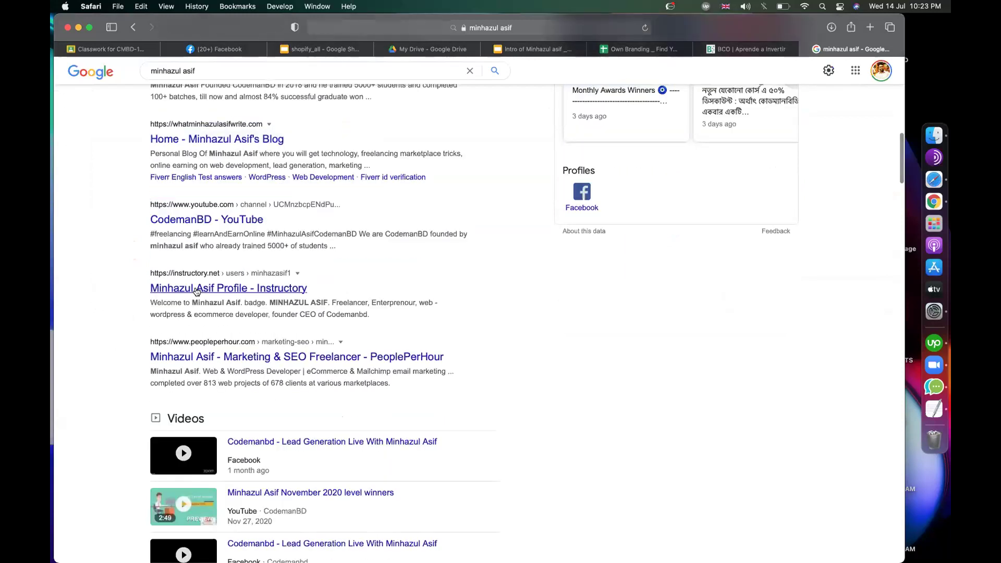
scroll(487, 284, down, 3)
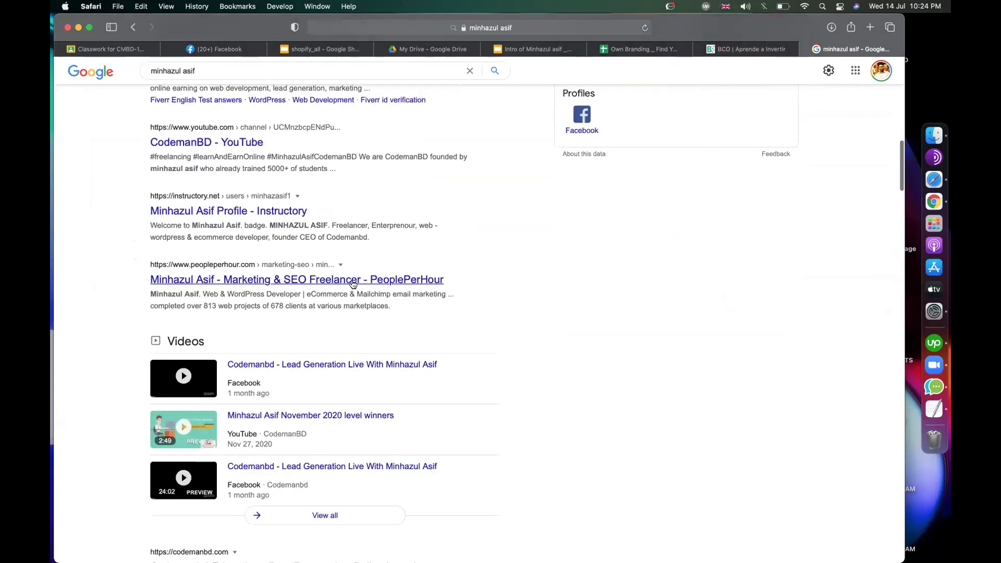
scroll(479, 311, down, 10)
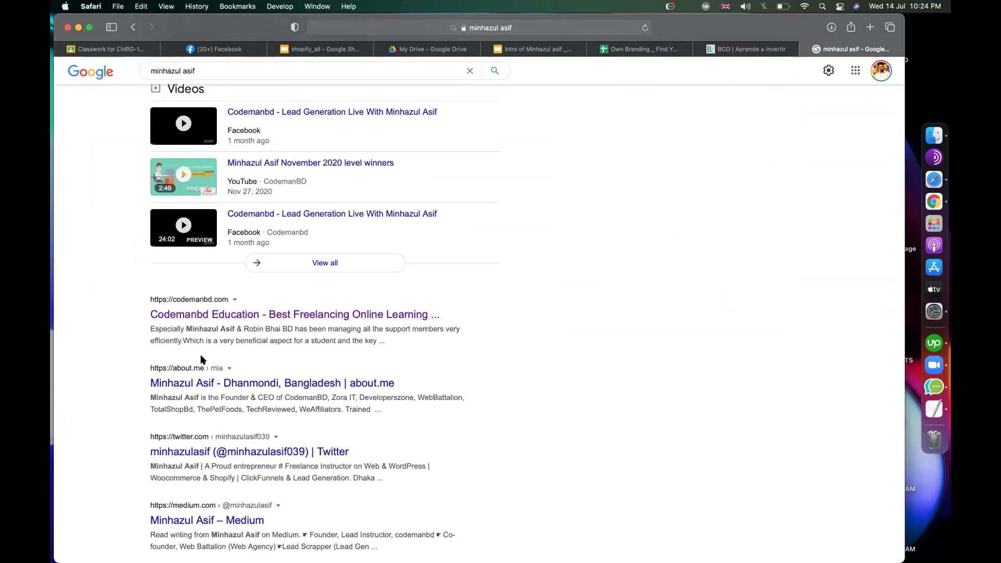
double_click(214, 328)
drag(230, 329, 234, 328)
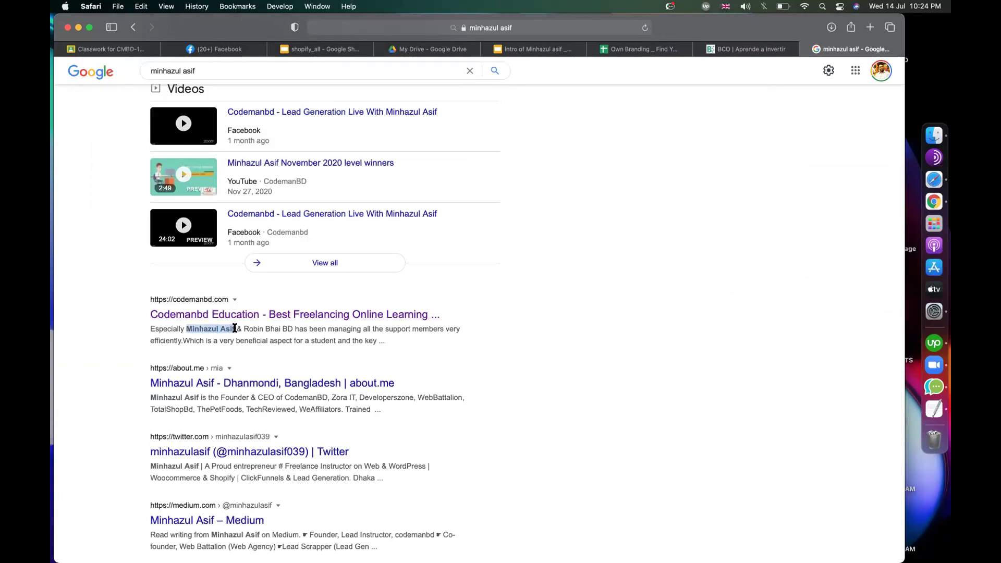
click(335, 342)
Step: Scroll through the remaining results to the footer, then go to the Facebook personal-branding post
scroll(530, 345, down, 3)
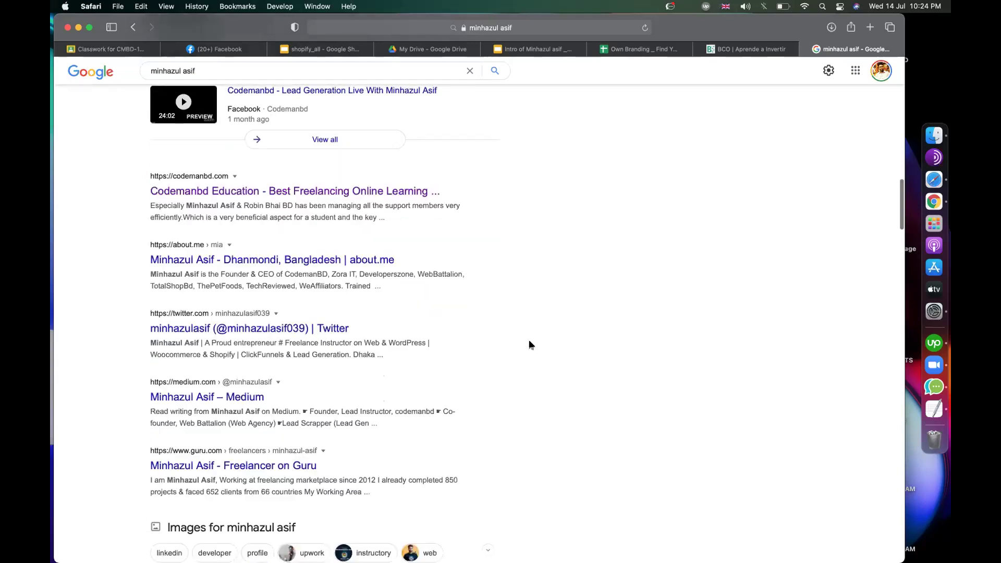
scroll(528, 250, down, 3)
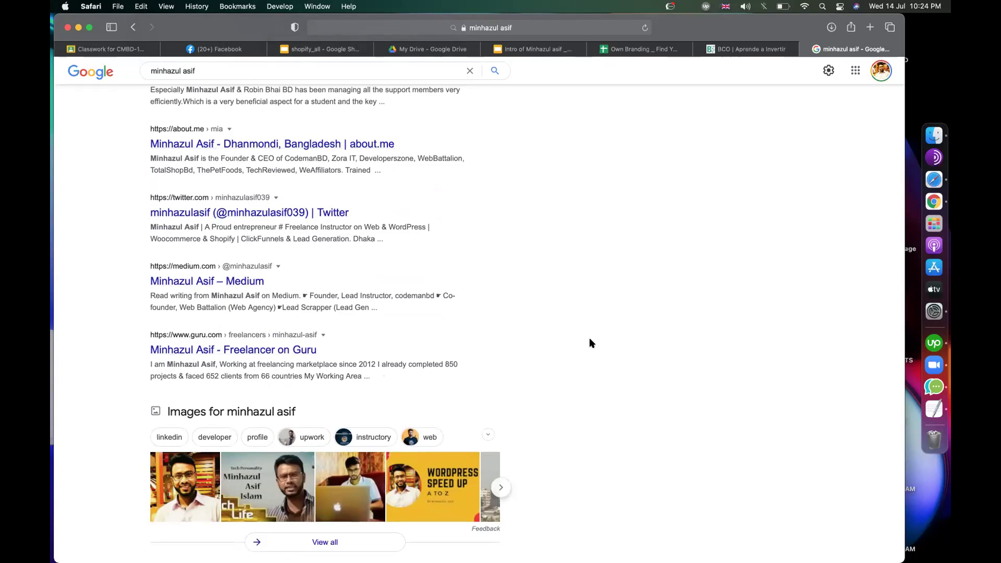
scroll(589, 337, down, 5)
scroll(248, 406, down, 4)
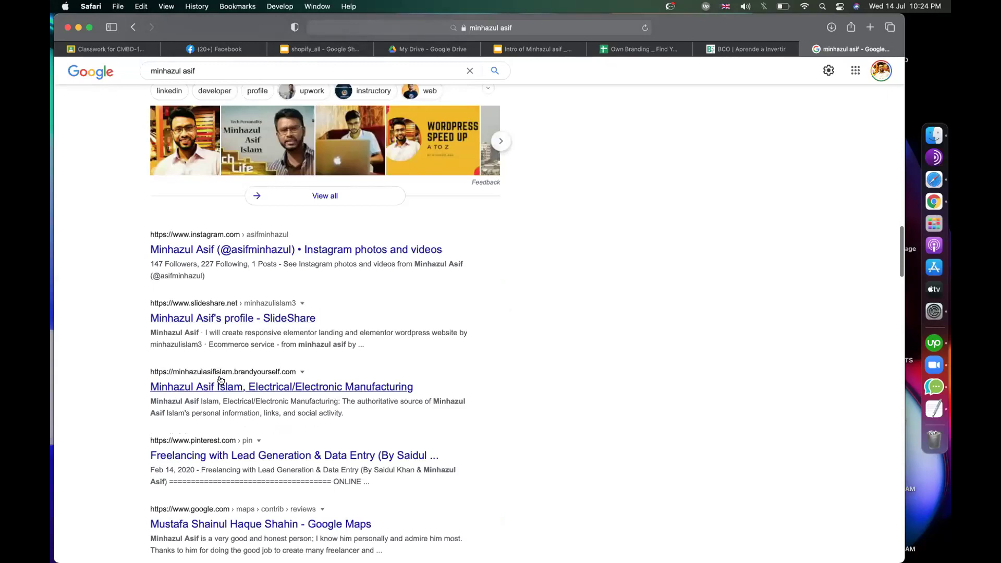
scroll(241, 383, down, 2)
scroll(230, 376, down, 2)
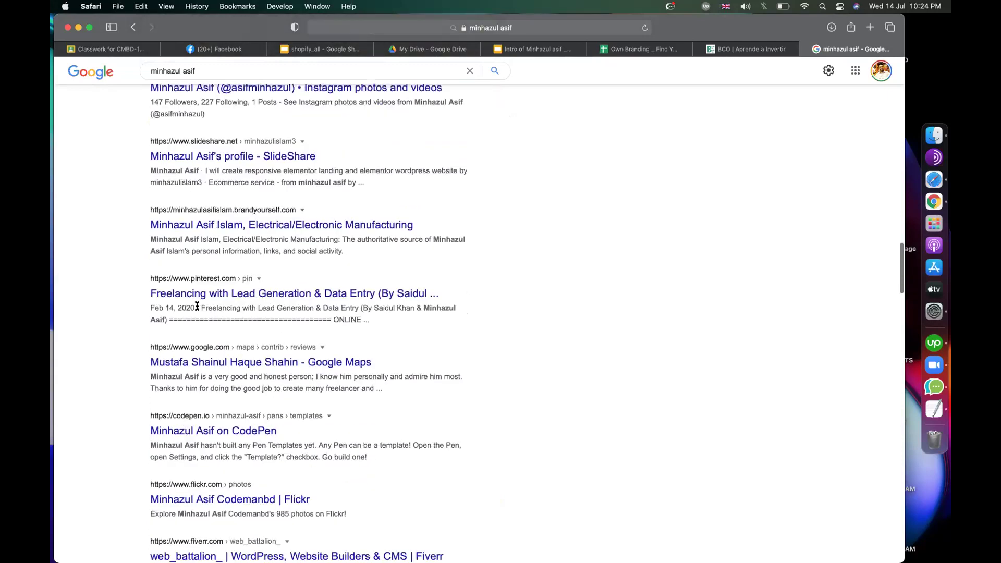
scroll(205, 386, down, 3)
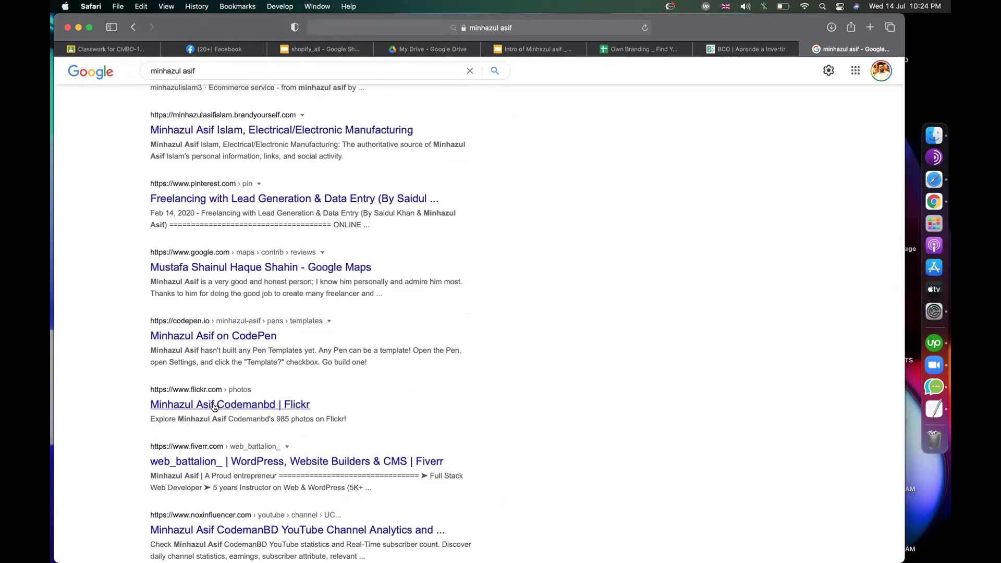
scroll(501, 368, down, 10)
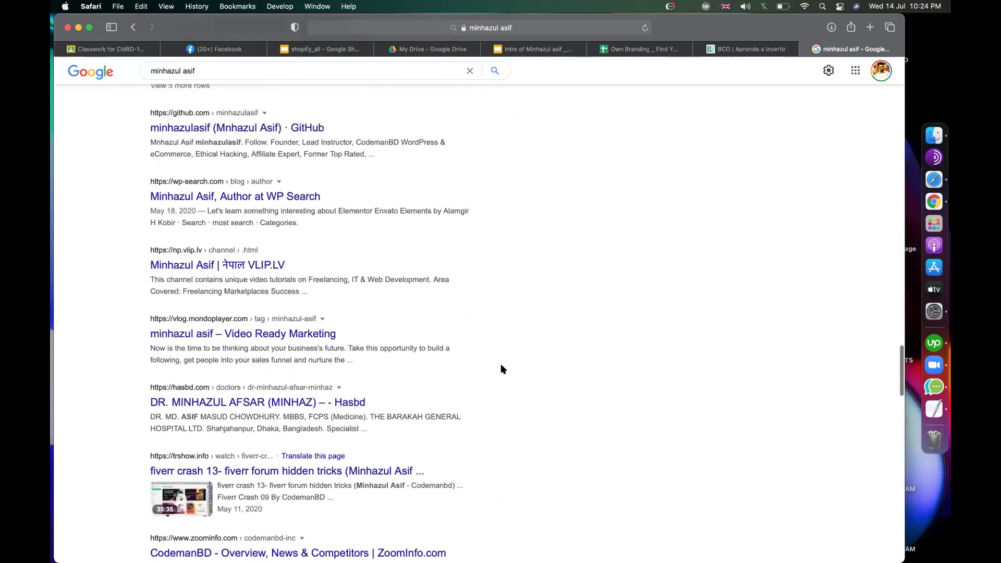
scroll(536, 344, down, 10)
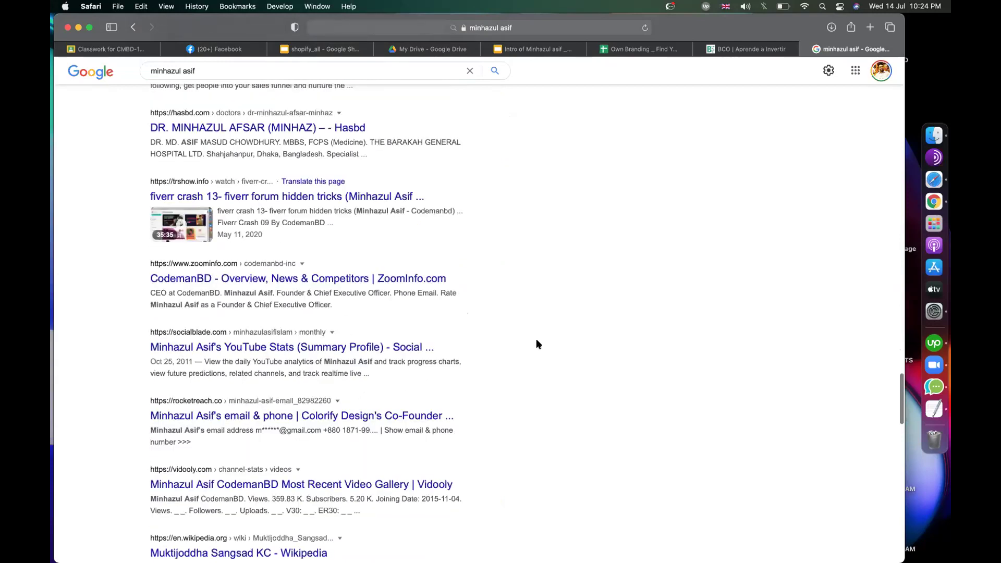
scroll(536, 344, down, 10)
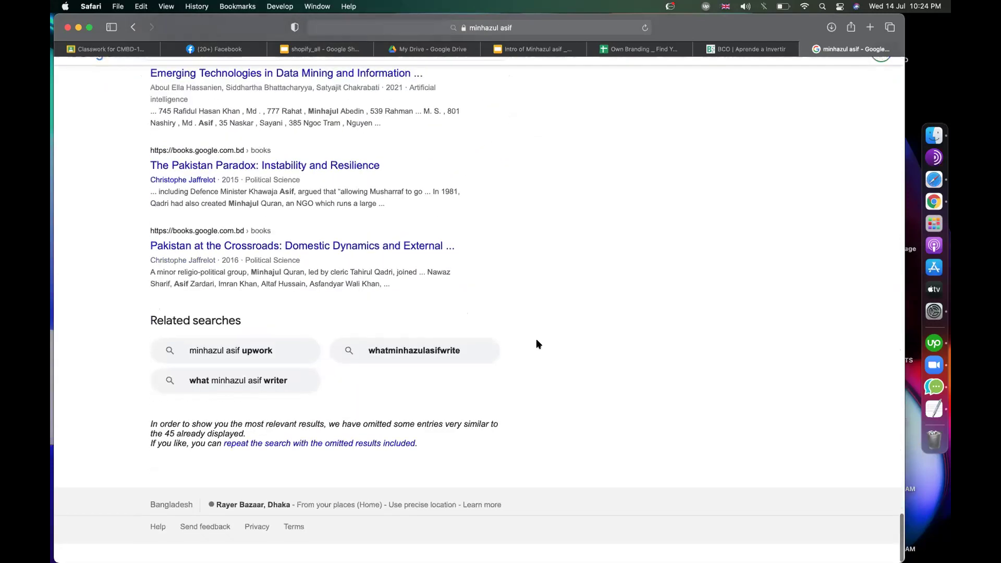
scroll(536, 339, up, 20)
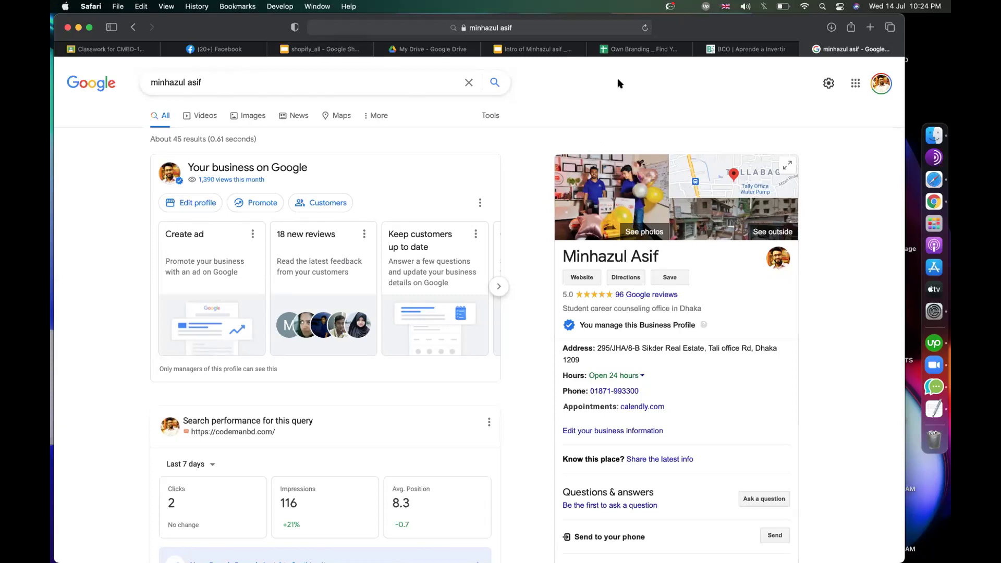
scroll(529, 251, down, 10)
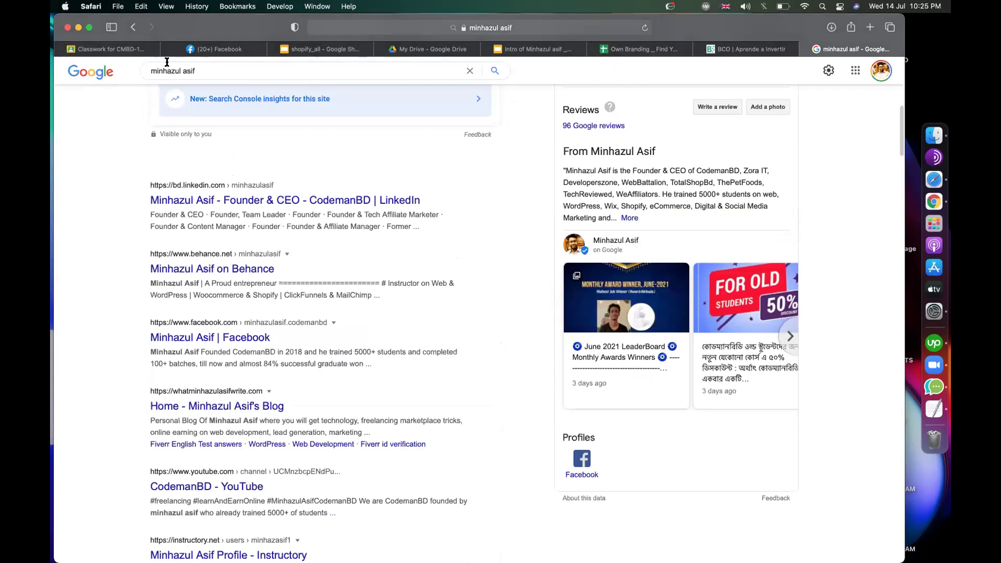
click(214, 49)
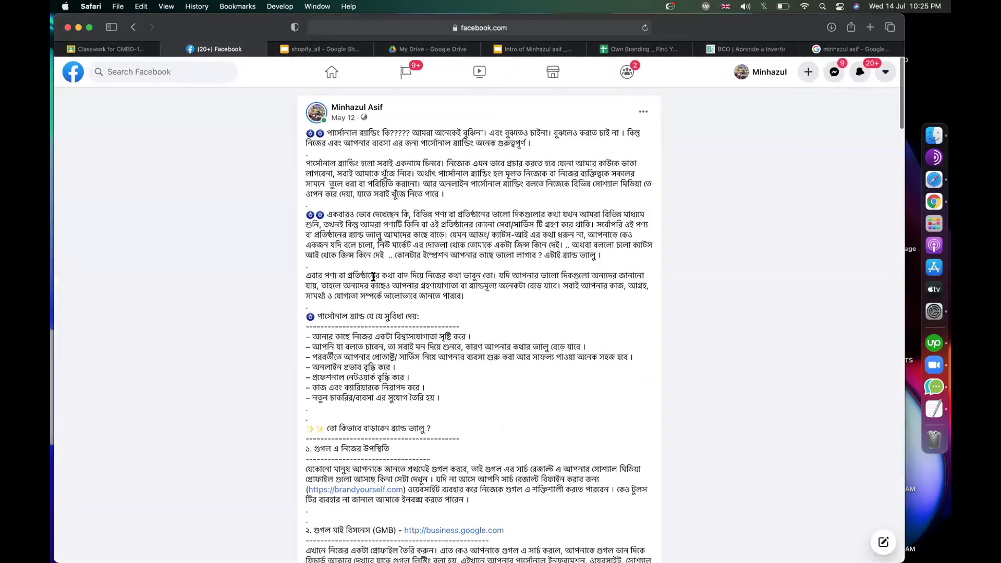
scroll(375, 282, down, 5)
scroll(375, 282, up, 1)
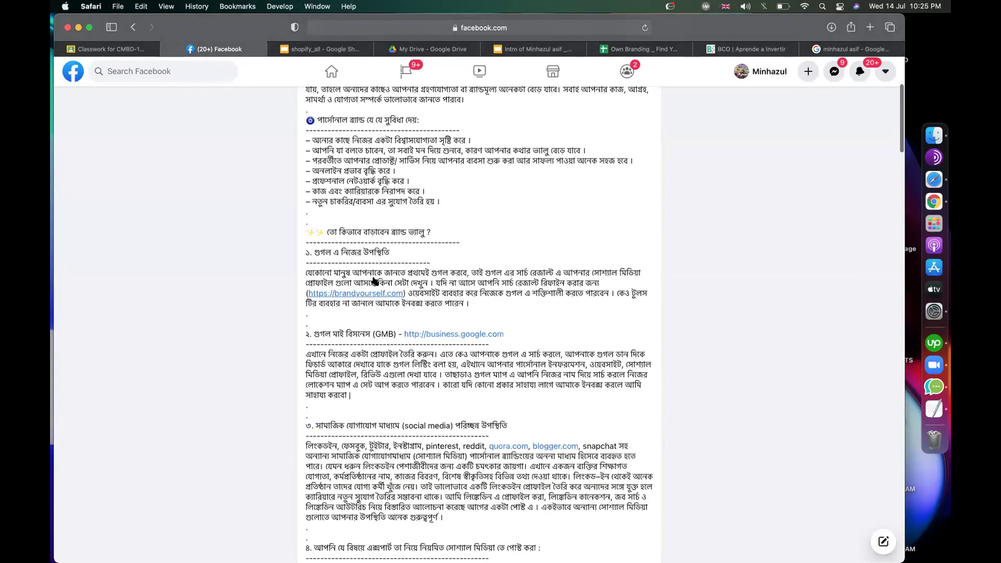
scroll(322, 279, up, 3)
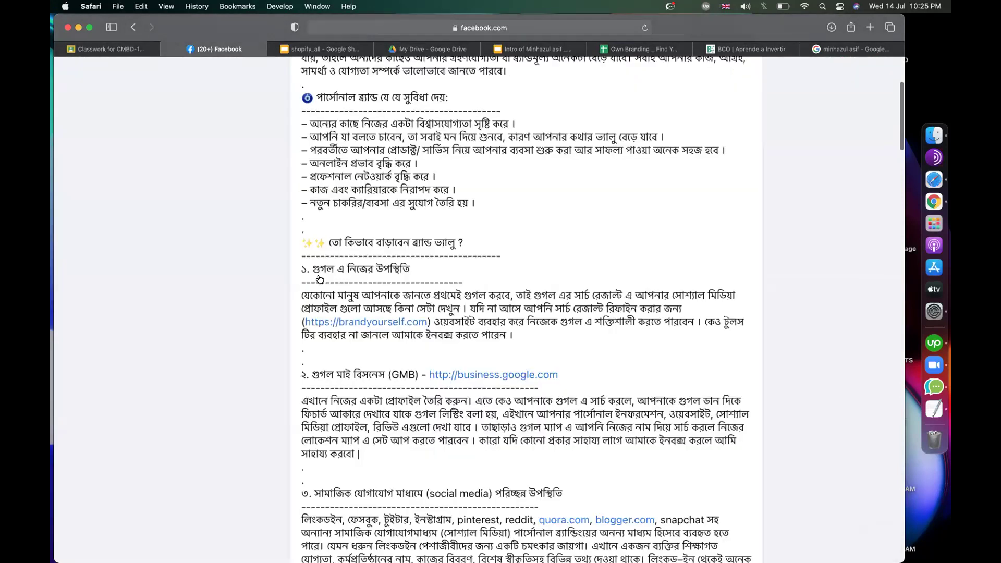
scroll(378, 211, down, 6)
scroll(378, 211, left, 6)
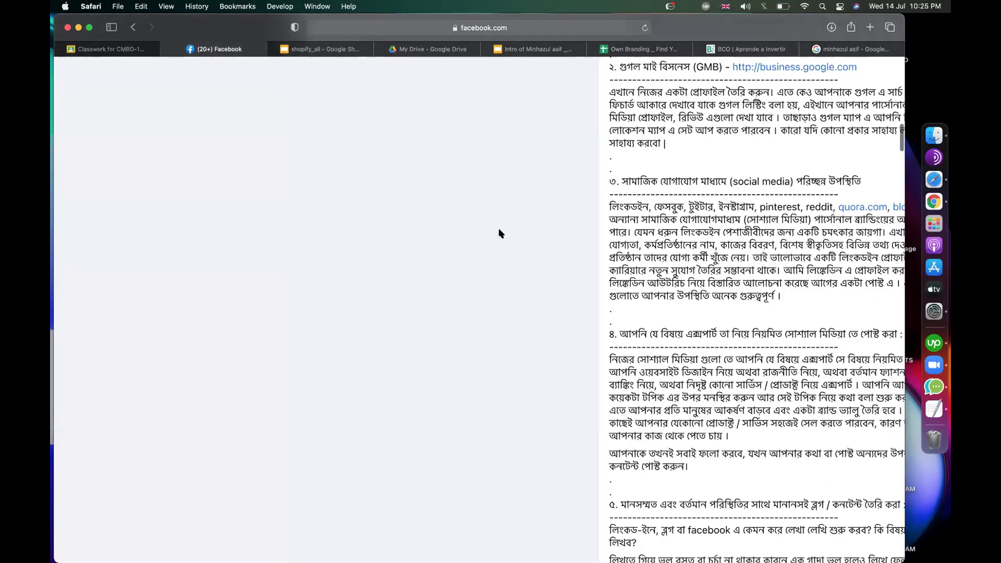
scroll(446, 220, down, 3)
scroll(364, 195, up, 4)
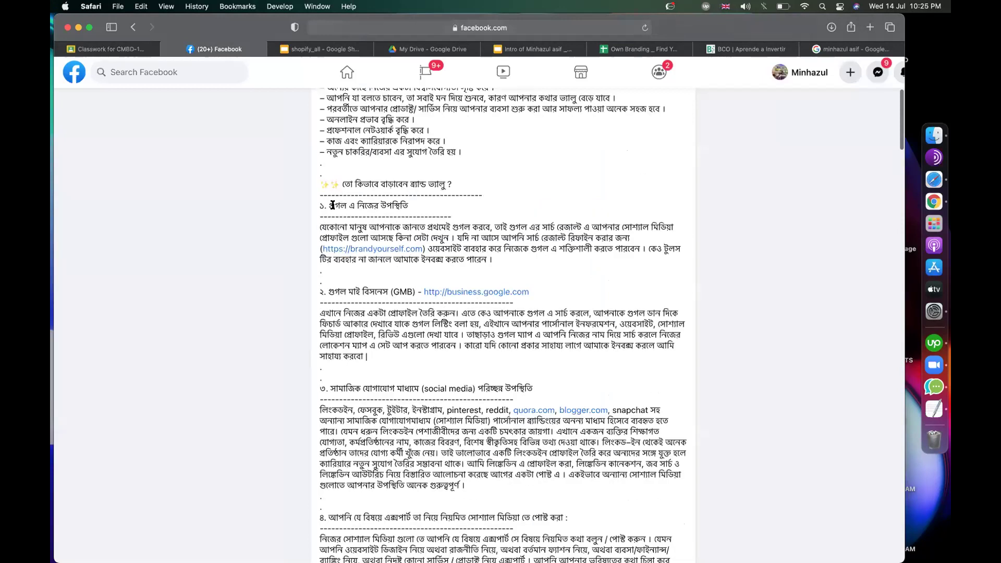
drag(354, 204, 329, 206)
drag(422, 205, 415, 206)
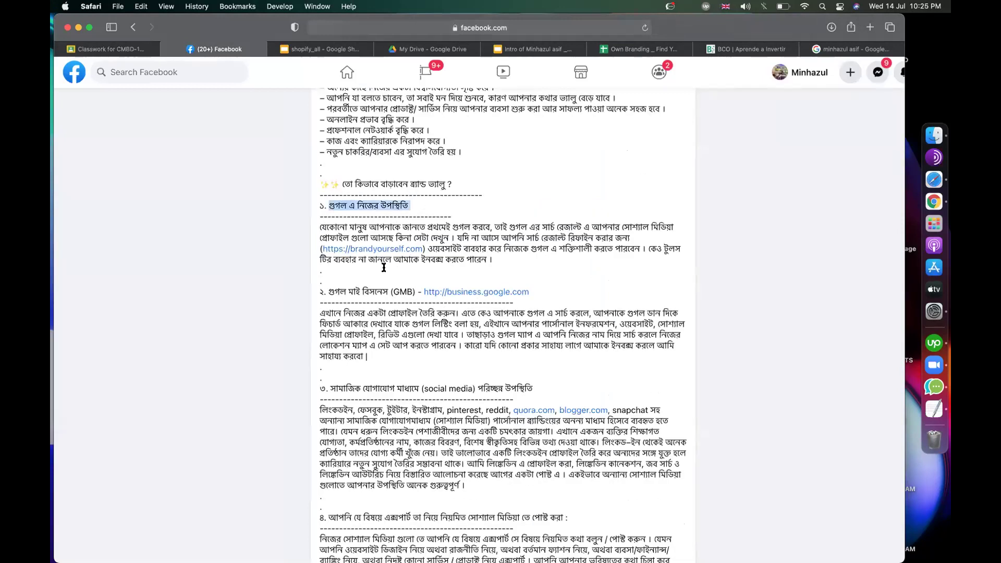
click(417, 290)
drag(328, 291, 468, 354)
scroll(356, 318, down, 2)
scroll(468, 354, down, 3)
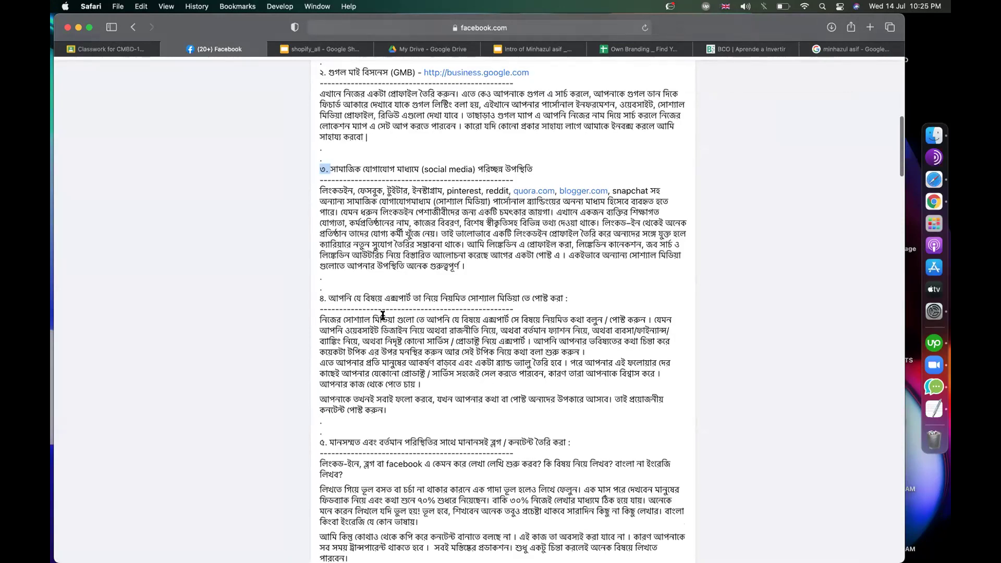
drag(345, 298, 489, 298)
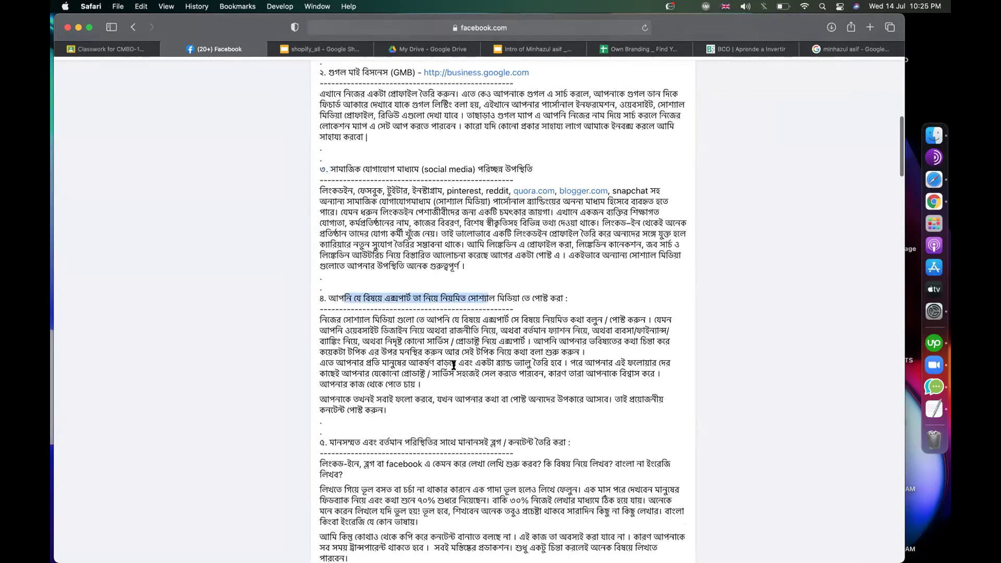
scroll(454, 365, down, 4)
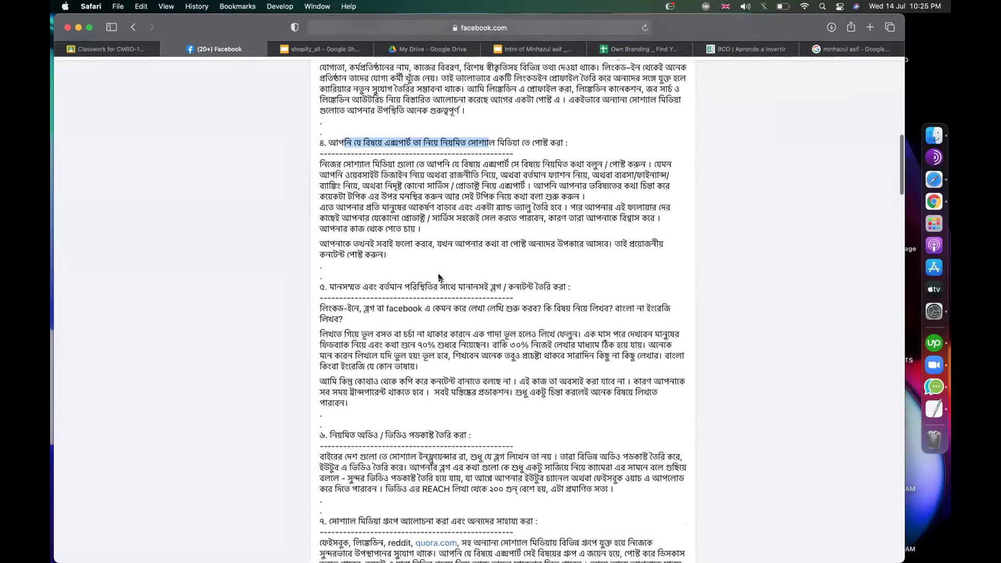
scroll(439, 278, down, 1)
drag(429, 276, 341, 276)
scroll(365, 260, down, 5)
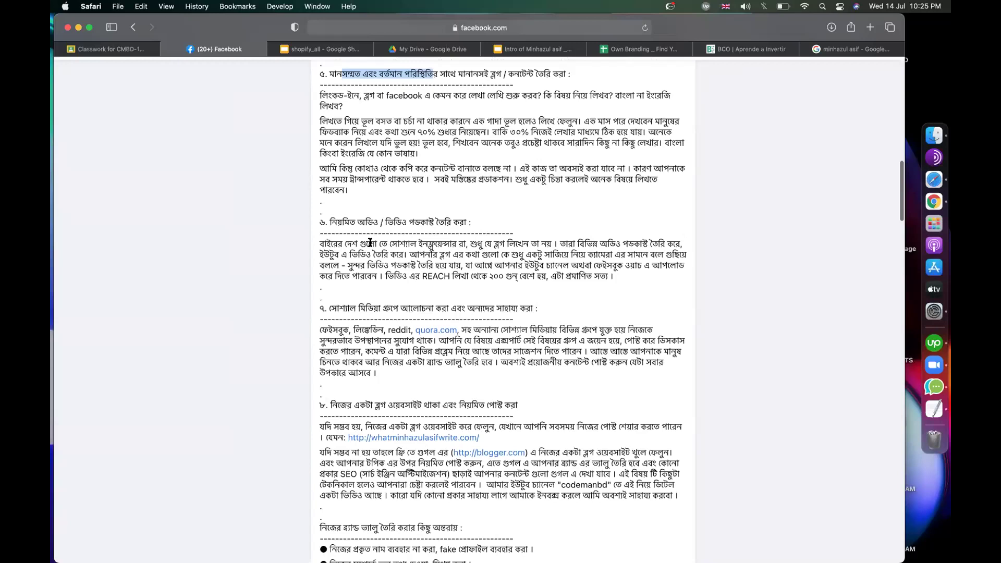
drag(343, 222, 399, 222)
scroll(441, 237, down, 1)
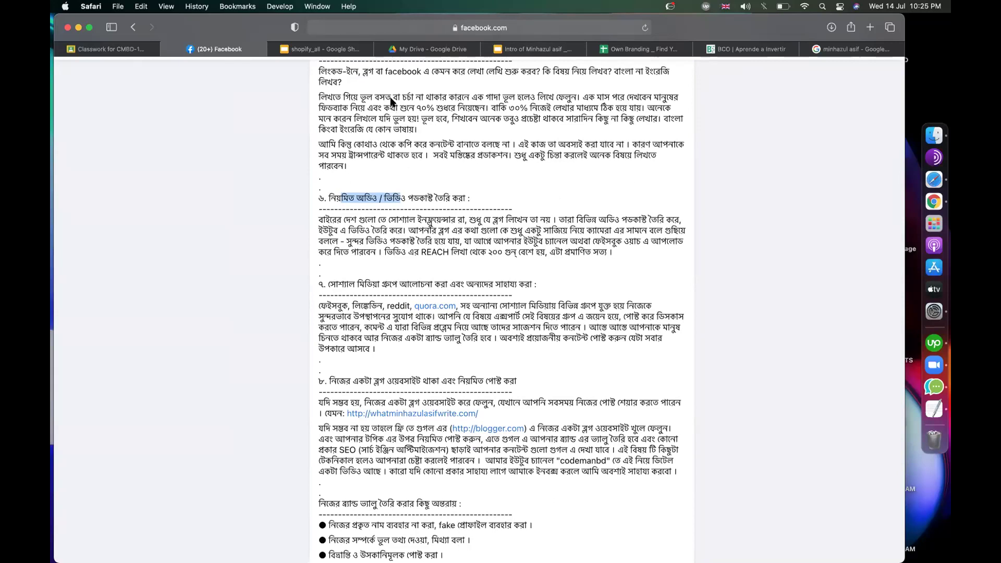
click(217, 311)
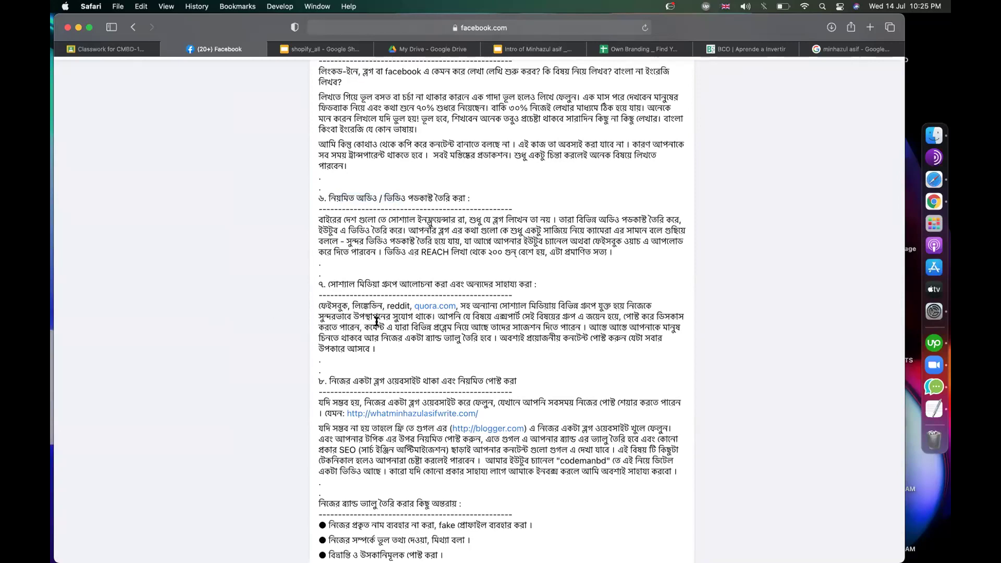
scroll(376, 322, down, 3)
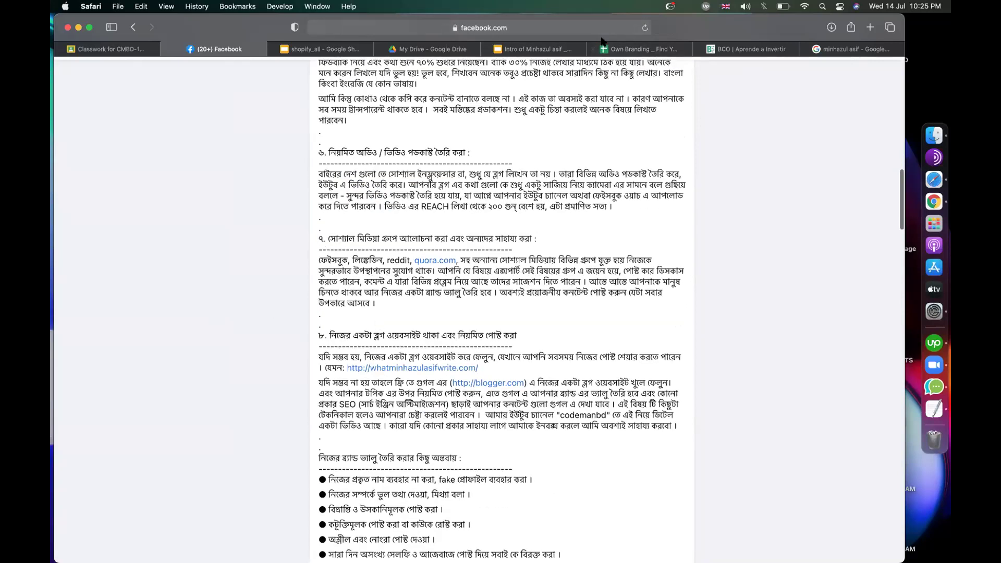
scroll(468, 282, down, 6)
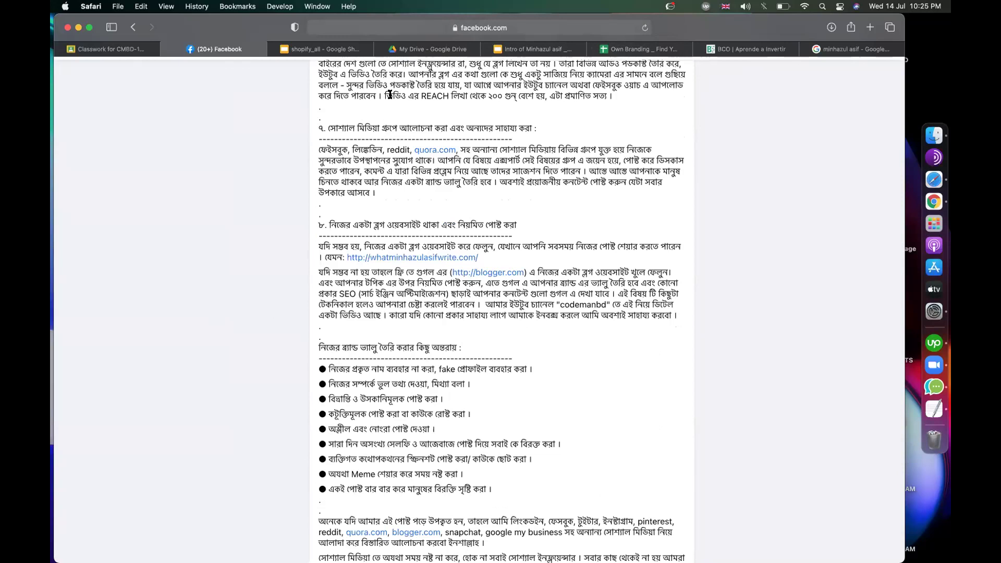
scroll(395, 264, down, 1)
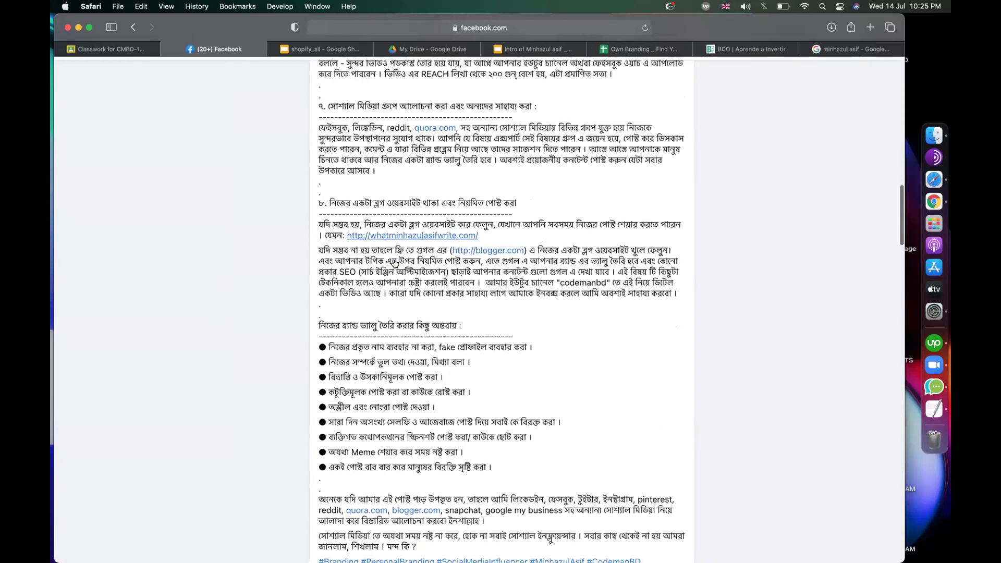
scroll(501, 273, down, 3)
scroll(502, 279, up, 15)
scroll(502, 279, up, 20)
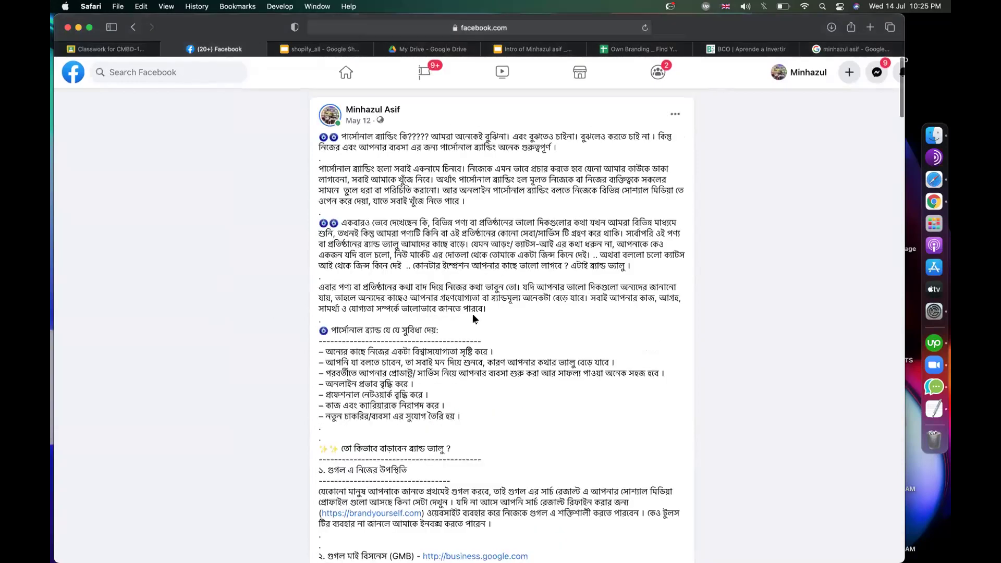
scroll(474, 319, down, 5)
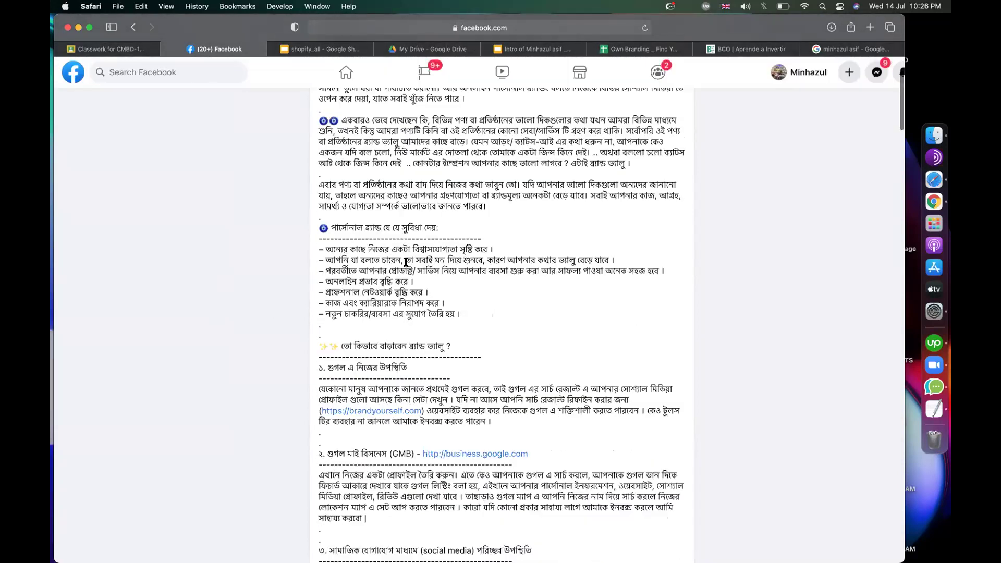
scroll(406, 261, up, 5)
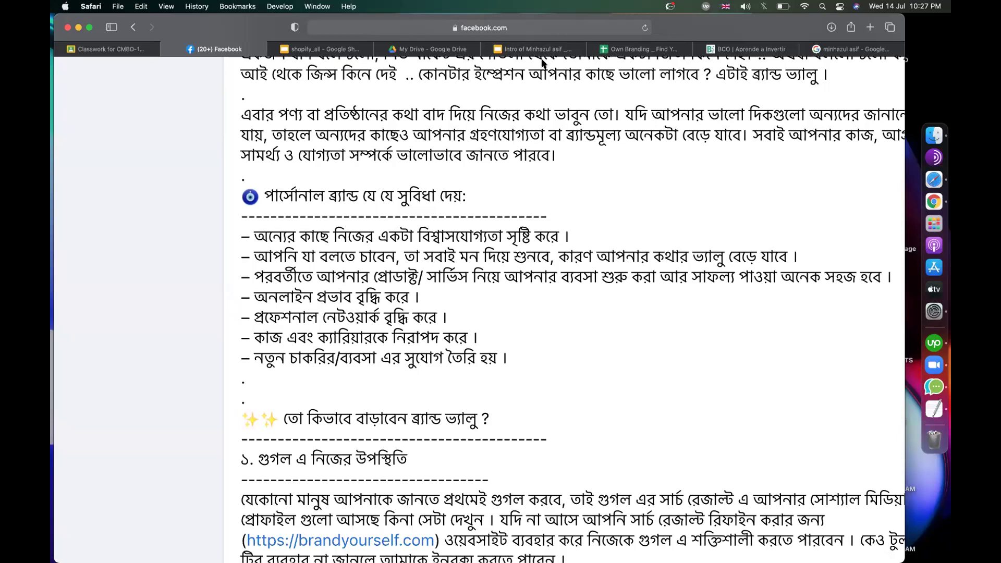
drag(400, 255, 518, 250)
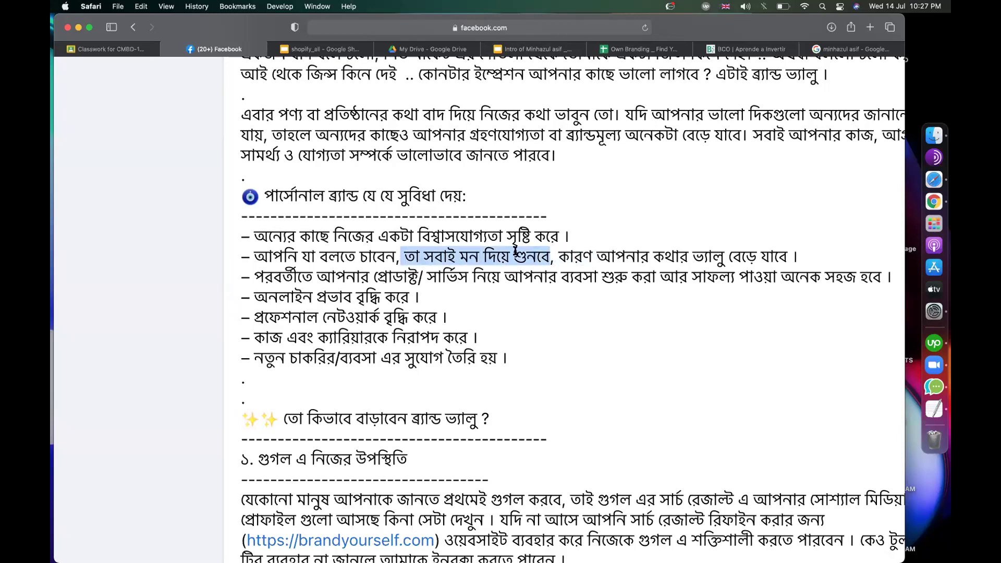
click(515, 250)
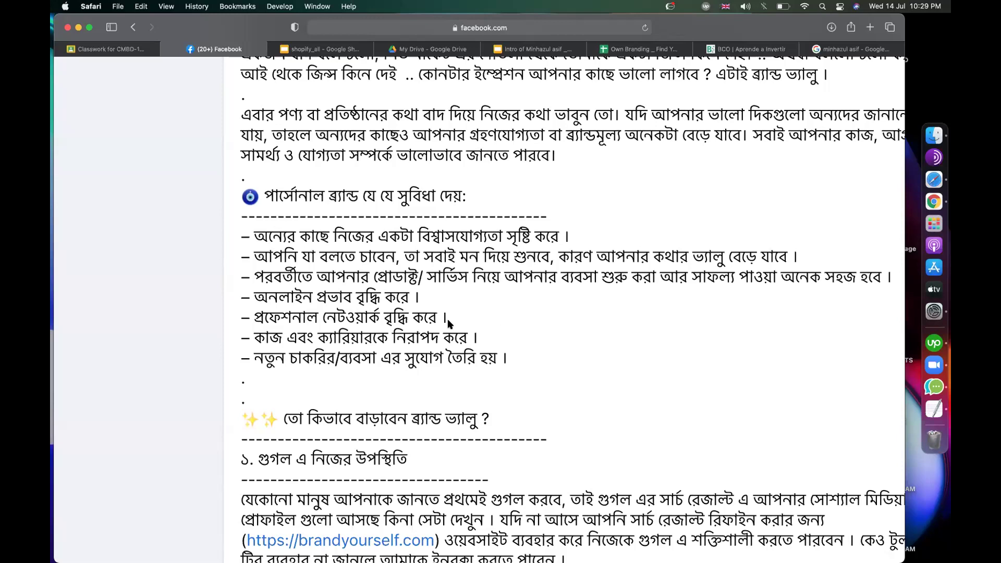
drag(266, 274, 619, 281)
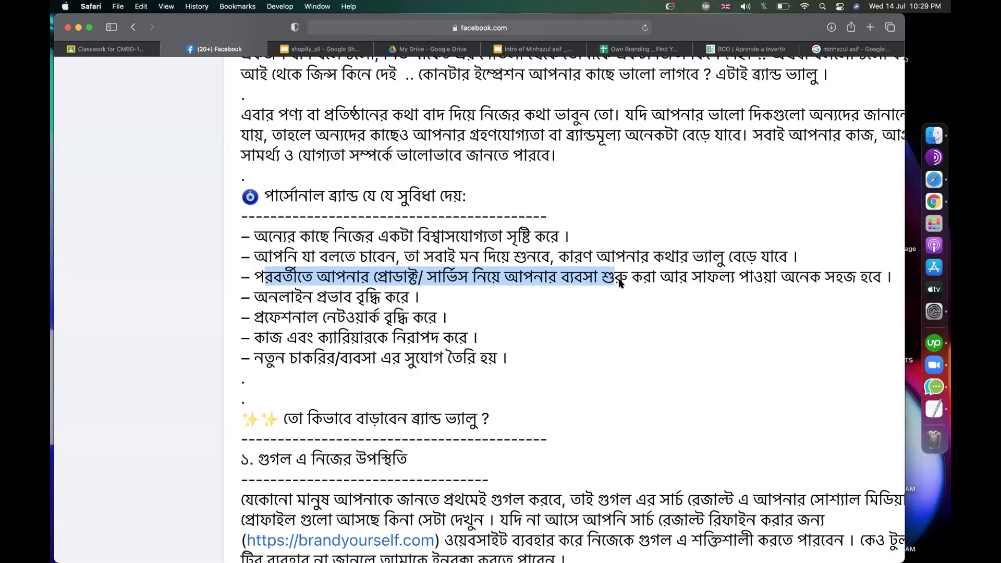
click(712, 274)
mouse_move(256, 299)
mouse_down()
mouse_move(406, 298)
mouse_move(316, 317)
mouse_move(257, 314)
mouse_up()
click(455, 316)
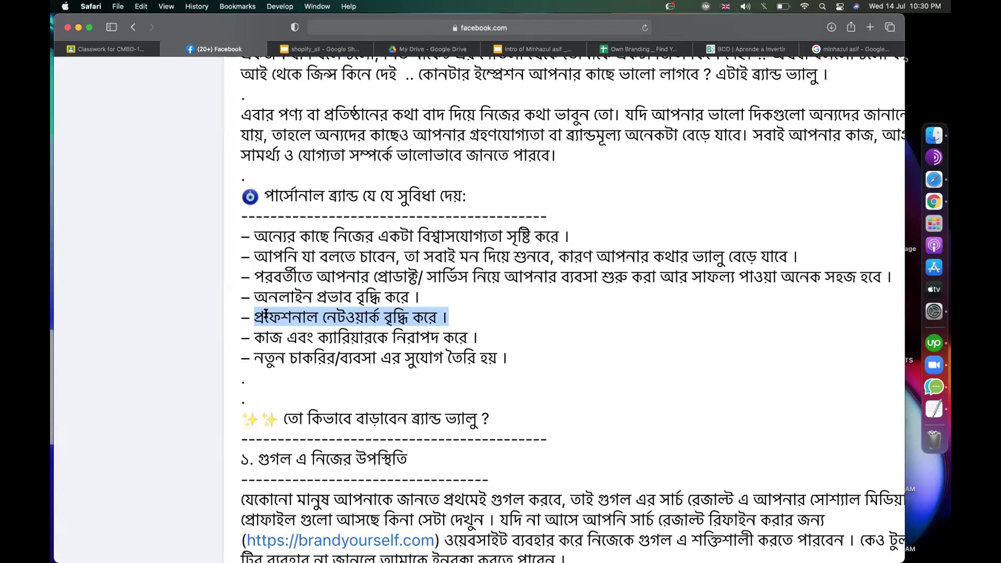
scroll(371, 332, down, 2)
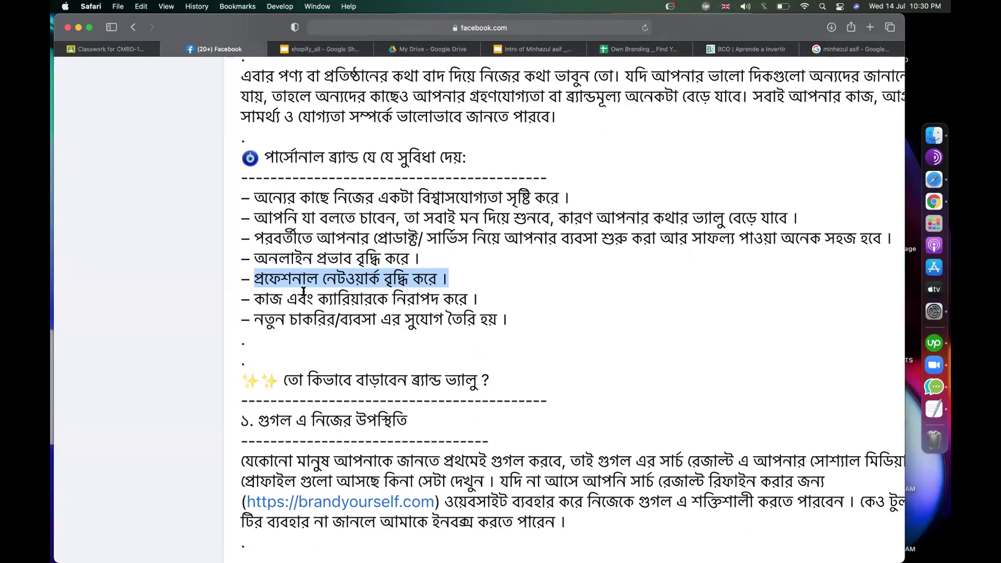
click(304, 292)
drag(486, 296, 231, 294)
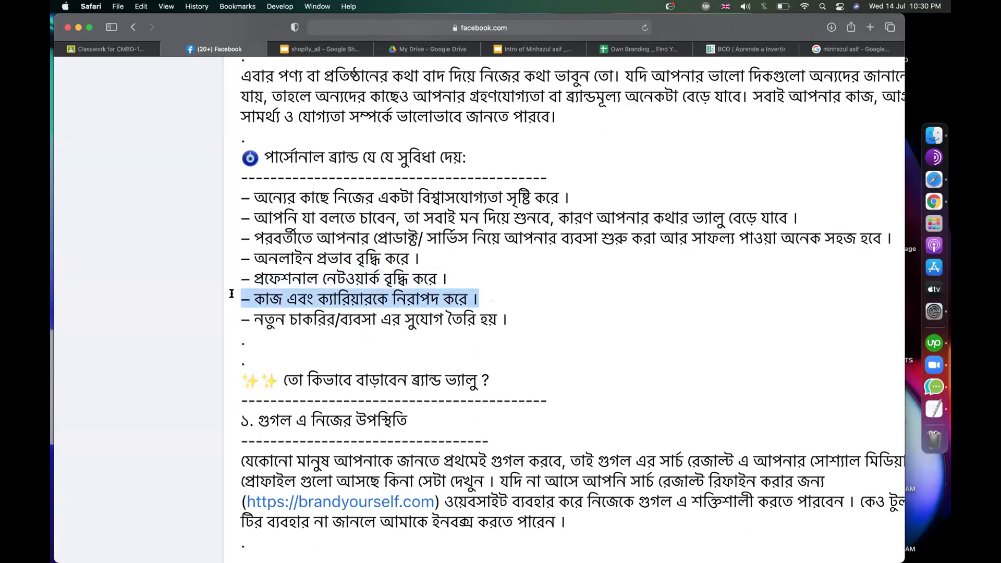
Step: Sign in to LinkedIn with the saved login, dismissing the password-leak and remember-login prompts
click(863, 52)
click(508, 28)
text(linked)
key(Return)
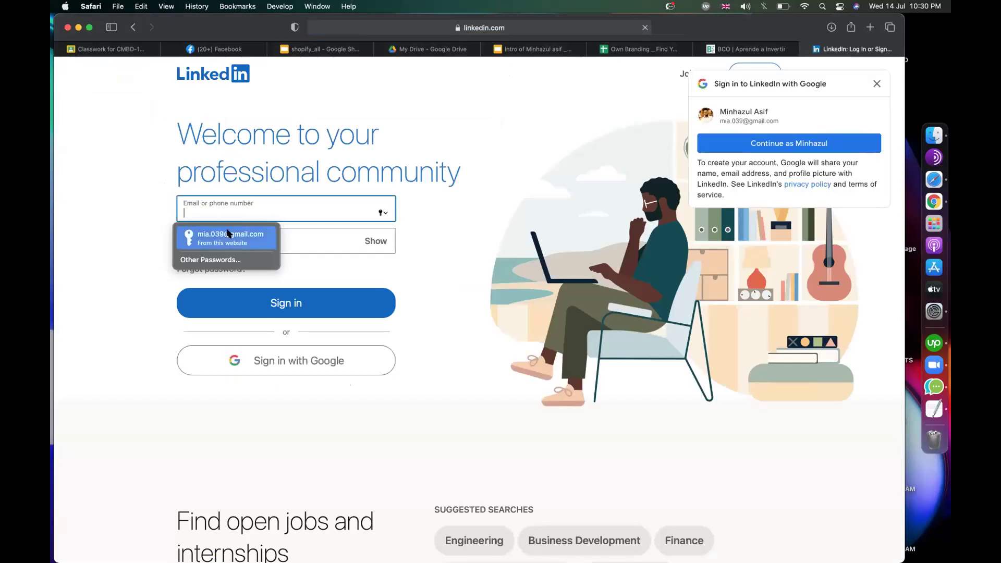
click(198, 234)
click(265, 304)
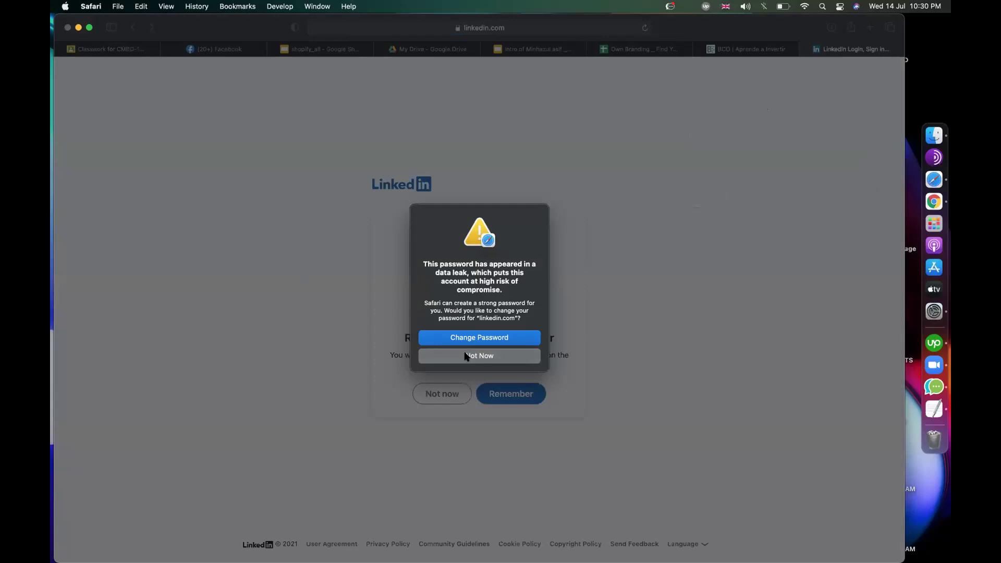
click(466, 356)
click(448, 393)
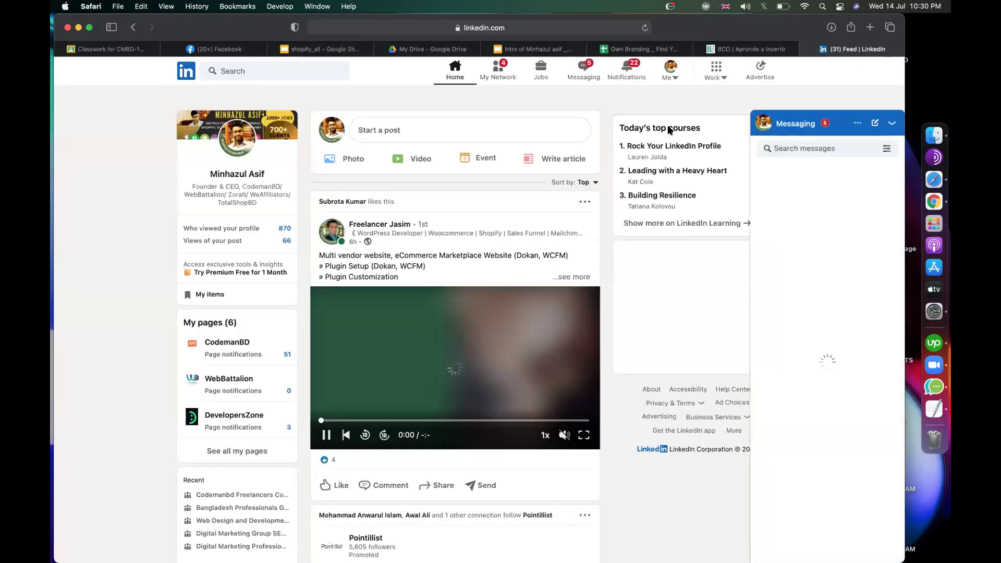
Step: Open your own profile from the Me menu and collapse the Messaging panel
click(670, 75)
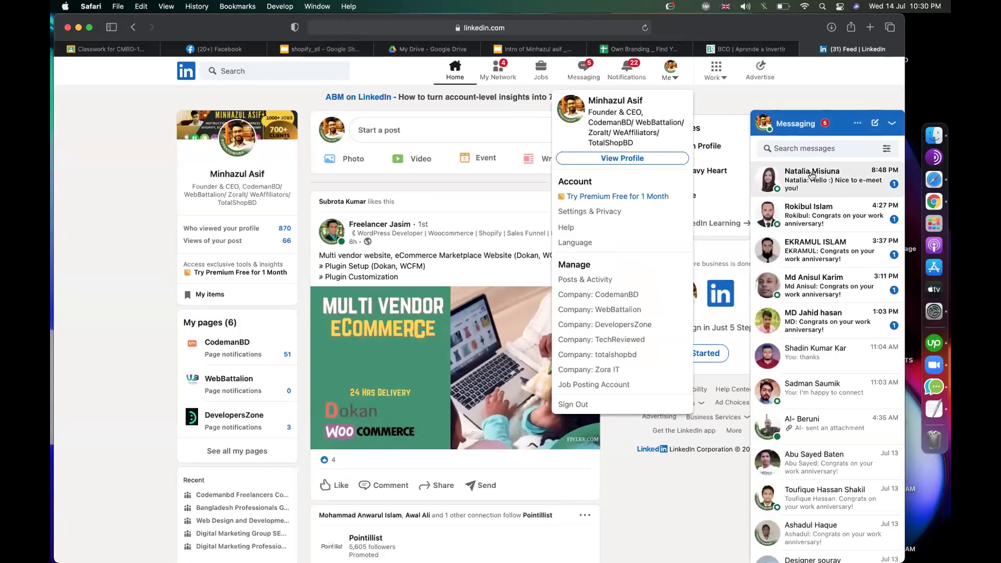
scroll(829, 365, down, 6)
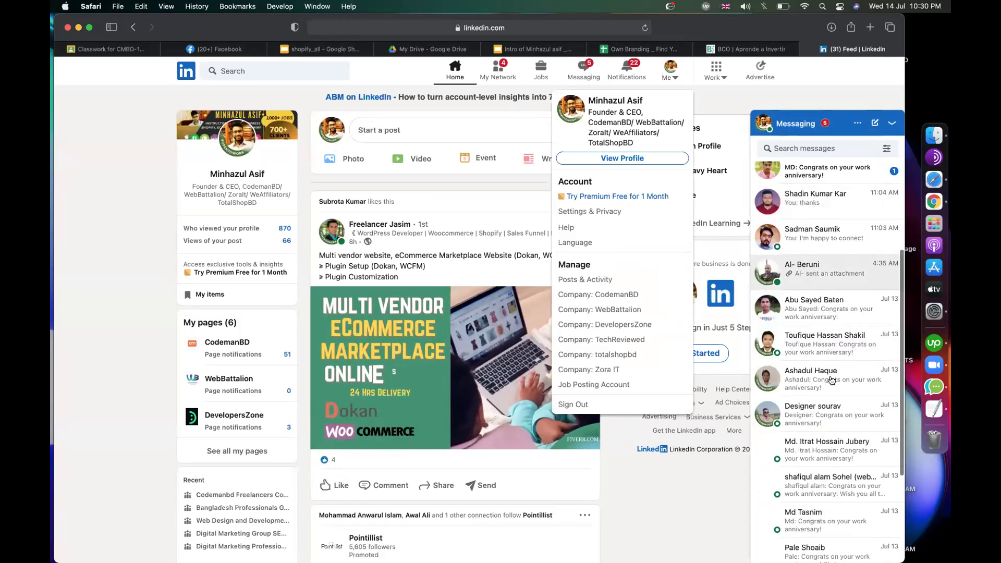
scroll(831, 370, up, 6)
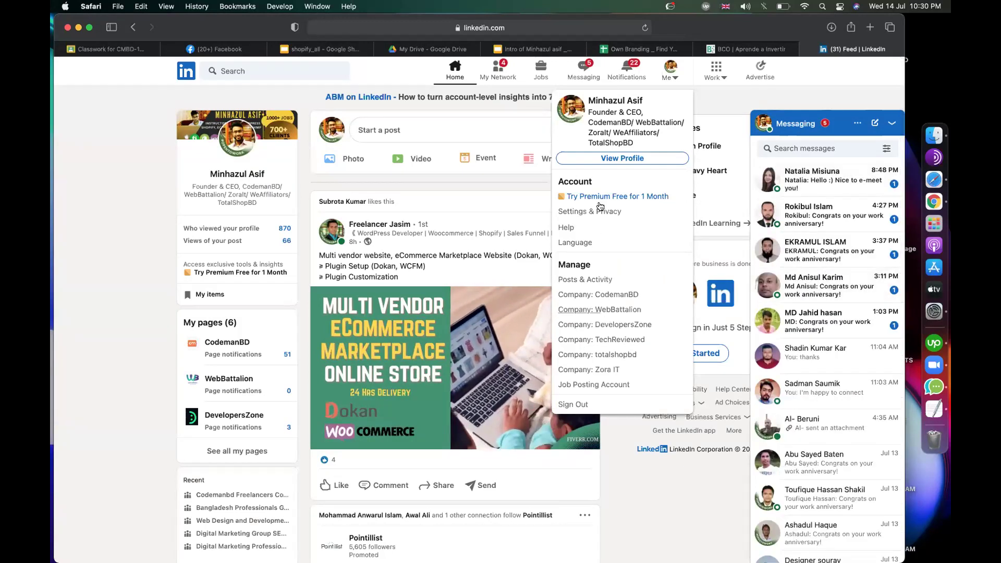
click(618, 159)
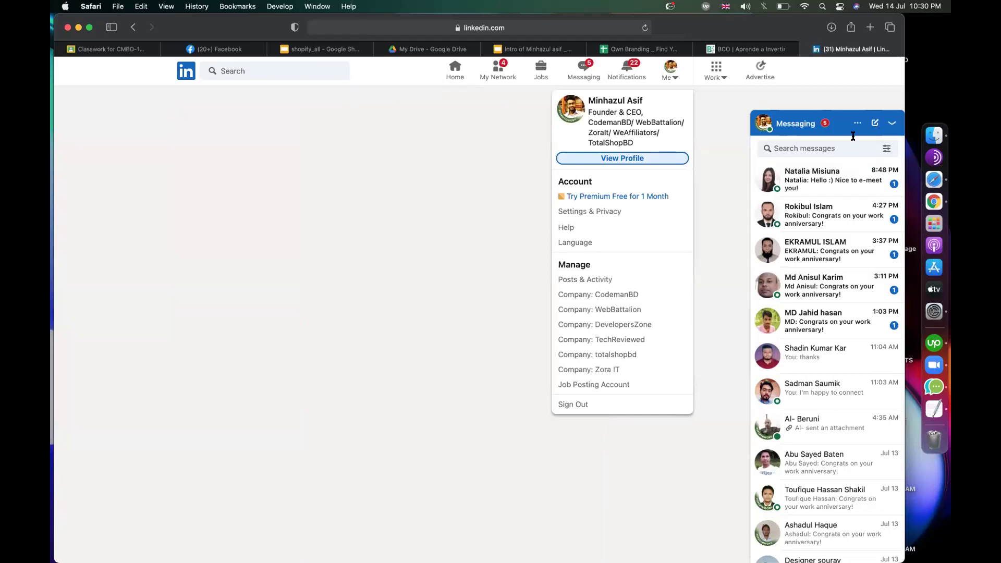
click(891, 127)
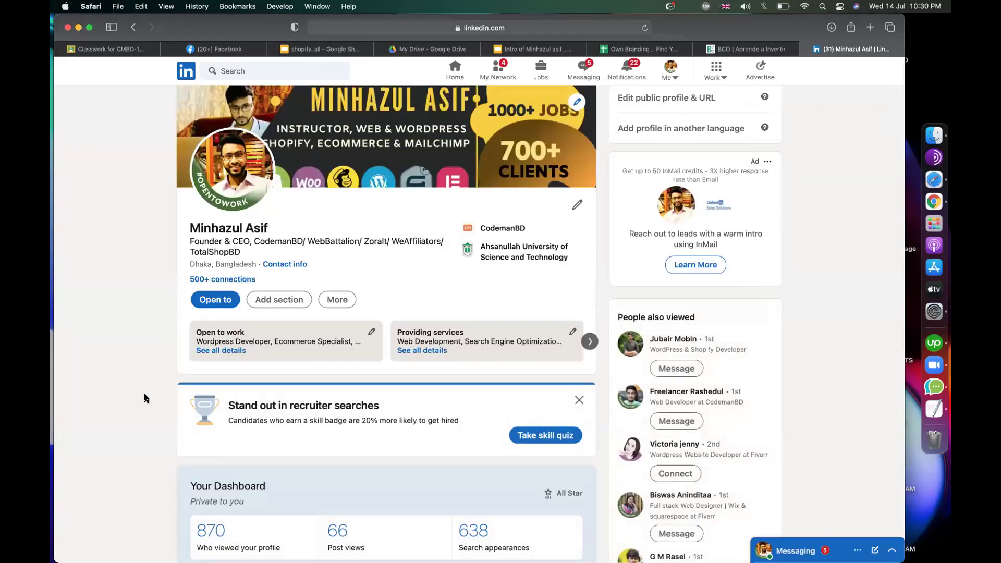
scroll(145, 398, down, 15)
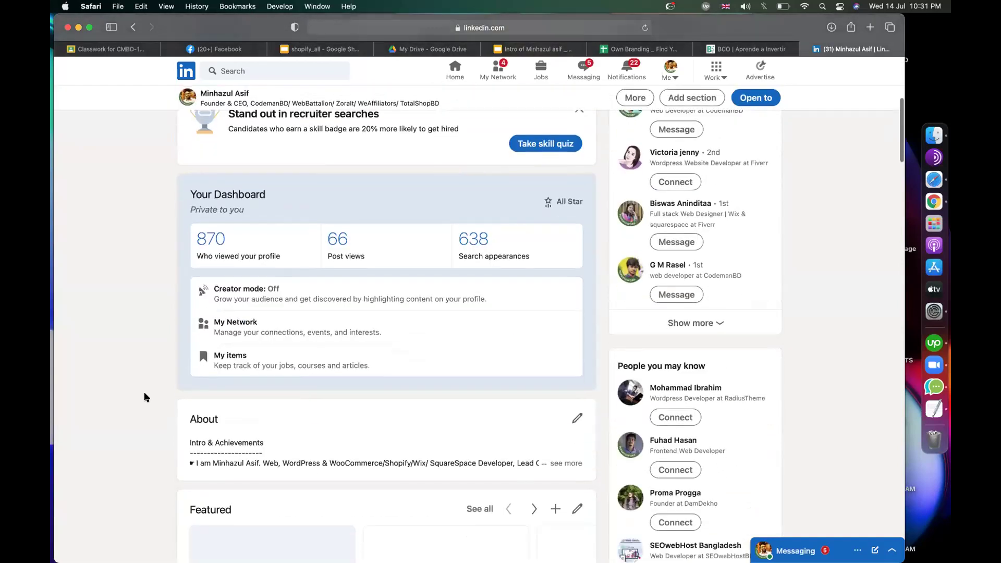
scroll(145, 397, down, 5)
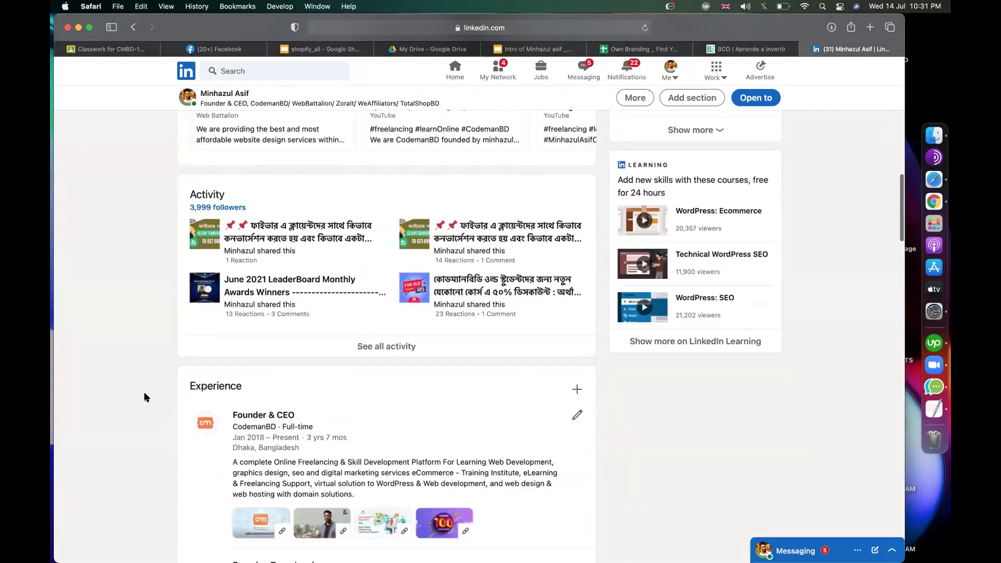
scroll(144, 398, down, 8)
scroll(143, 392, up, 4)
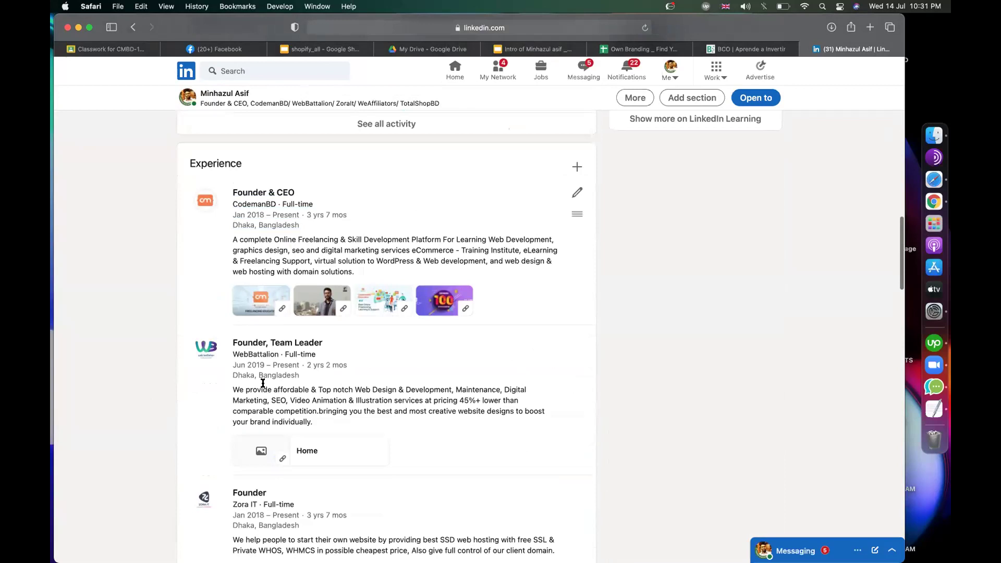
scroll(263, 383, down, 3)
scroll(263, 383, down, 12)
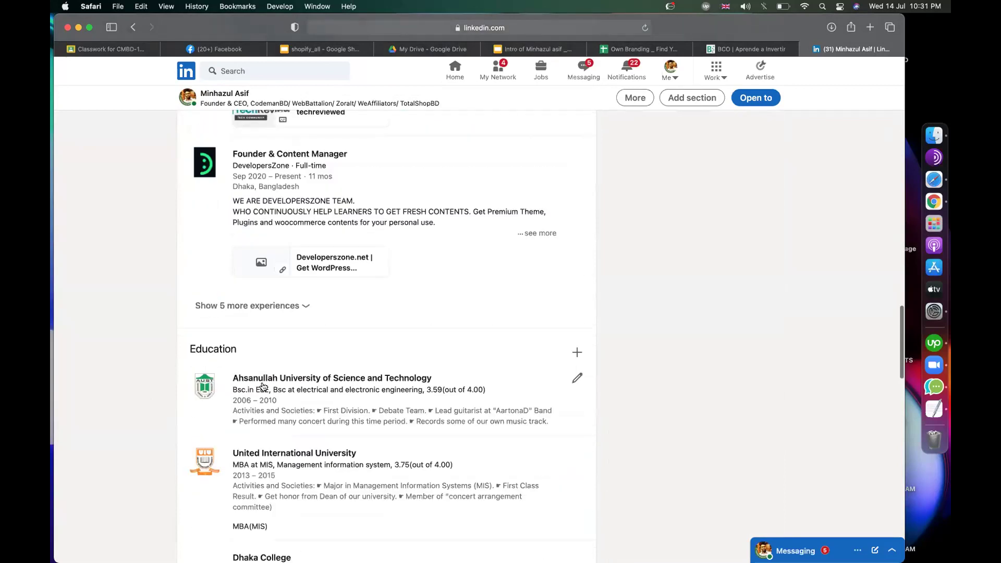
scroll(263, 383, down, 14)
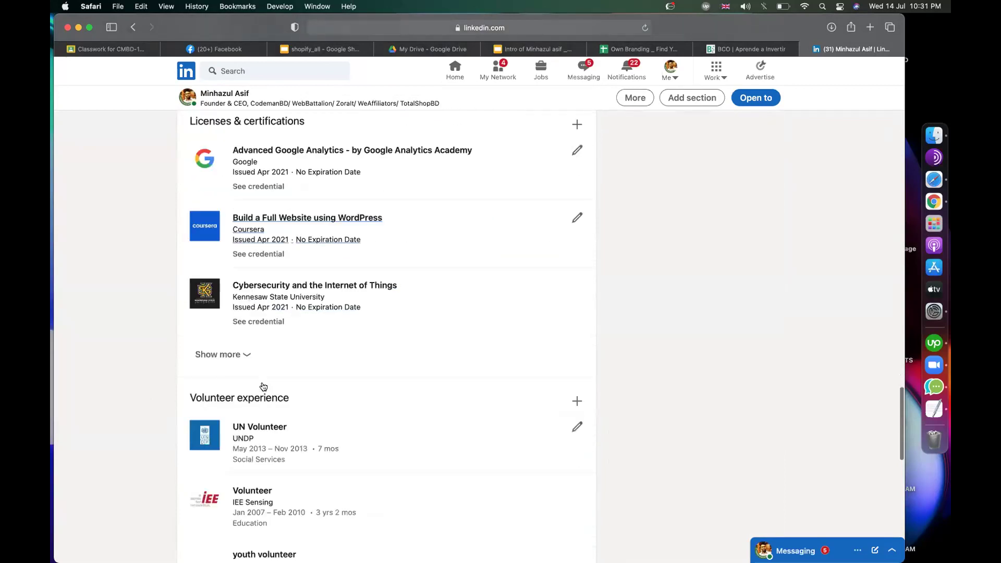
scroll(316, 298, up, 5)
scroll(315, 298, down, 5)
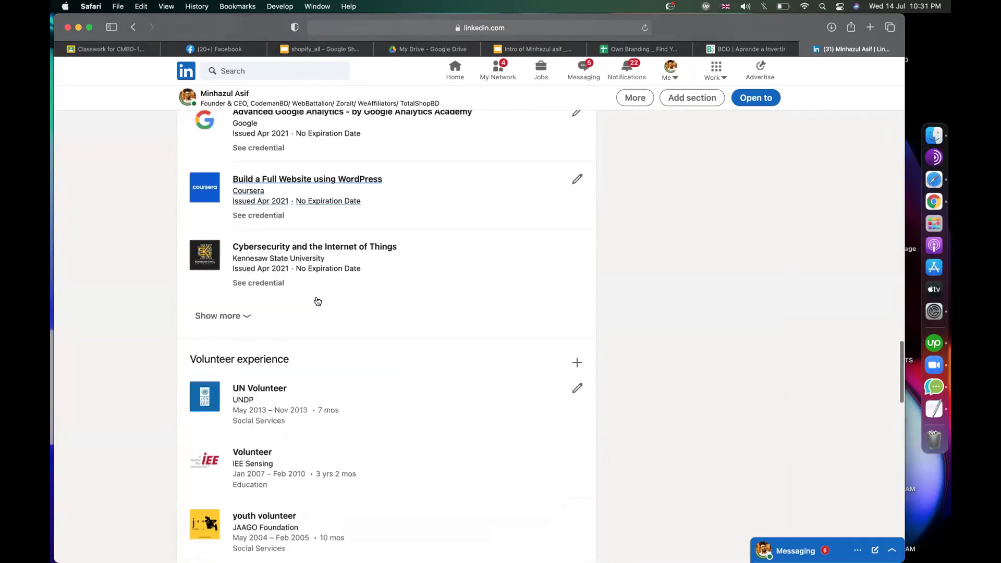
scroll(315, 300, up, 6)
scroll(334, 359, down, 2)
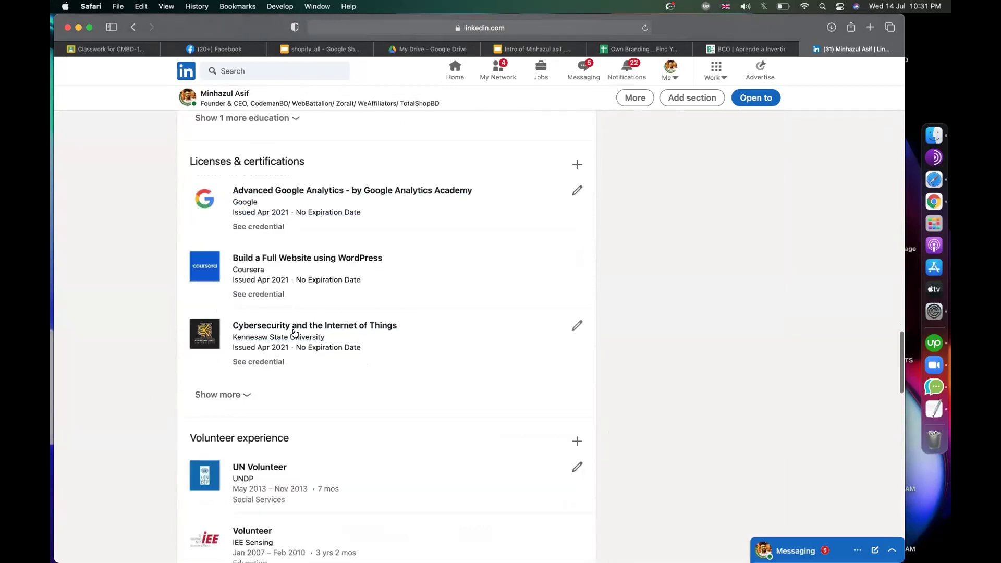
scroll(127, 308, down, 10)
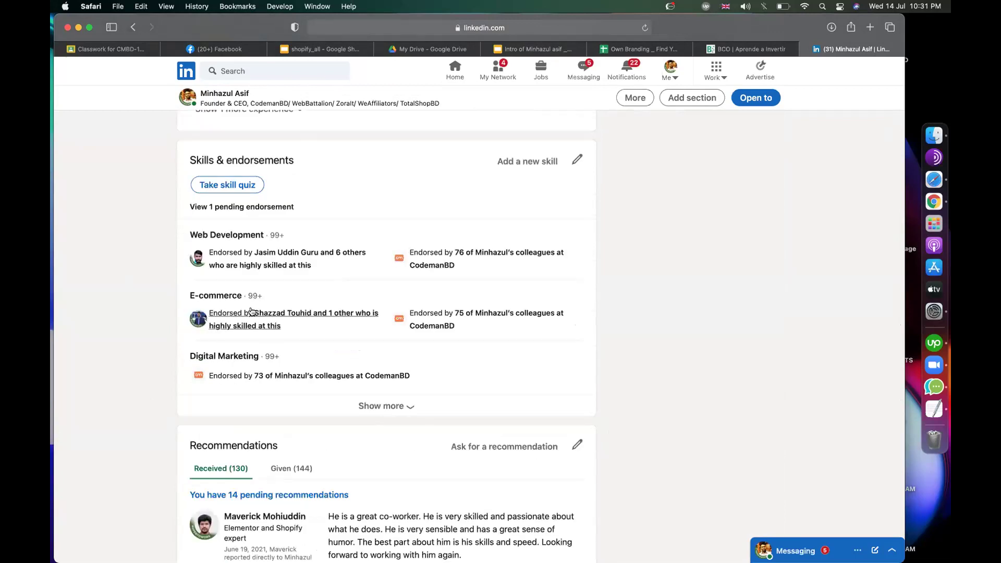
scroll(153, 286, up, 5)
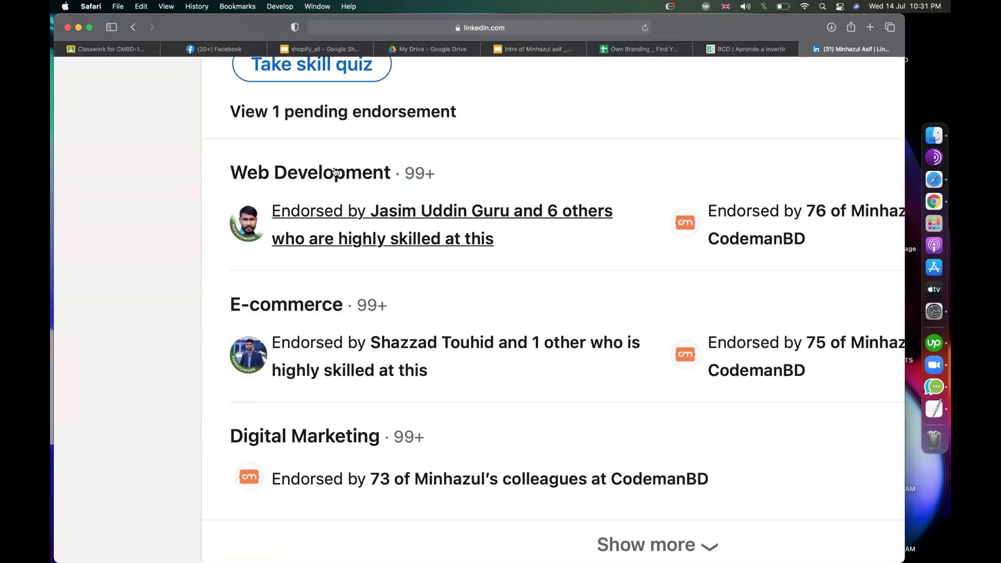
ctrl+scroll(384, 351, down, 5)
scroll(384, 351, down, 3)
scroll(386, 351, down, 3)
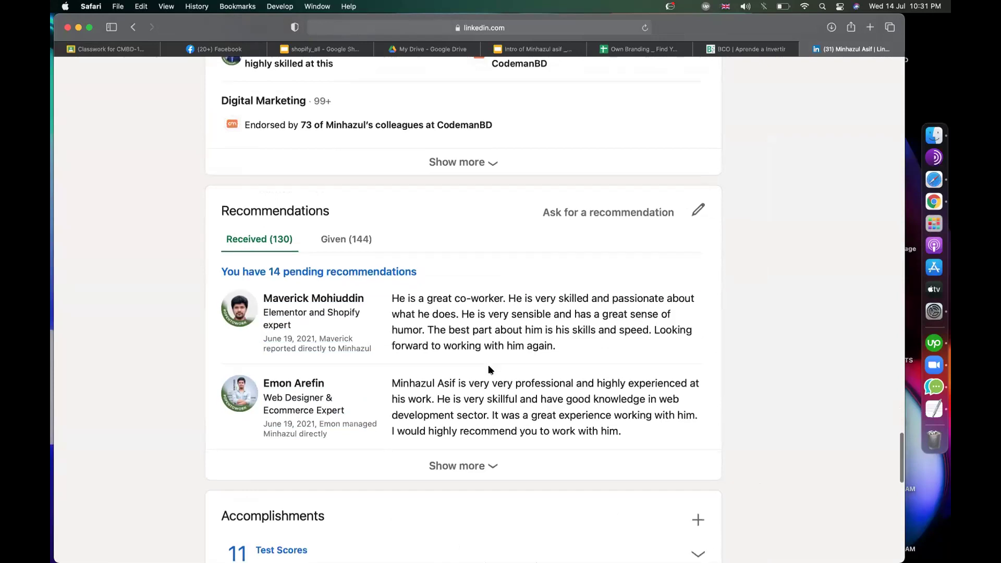
scroll(489, 369, down, 1)
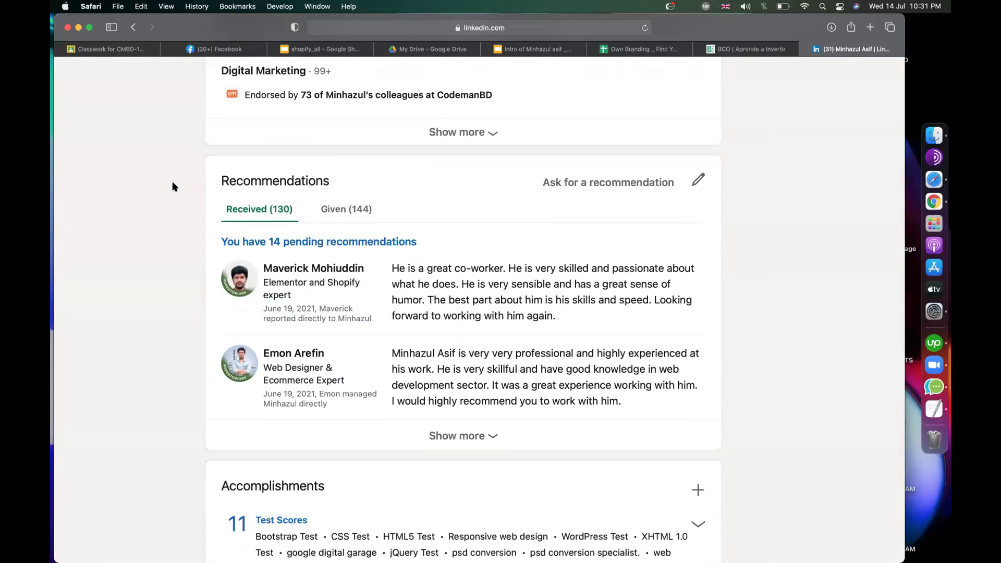
key(super+minus)
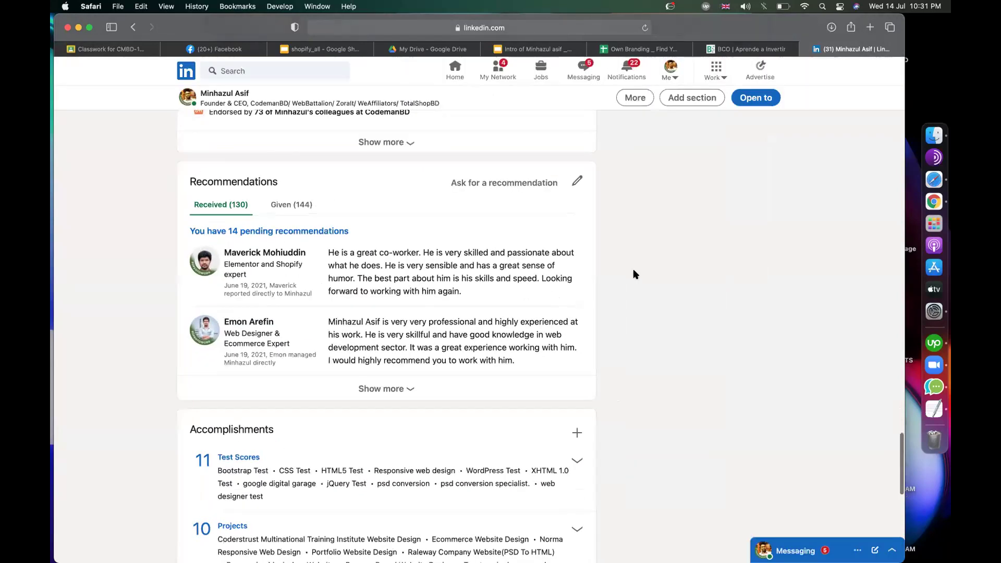
scroll(634, 270, up, 7)
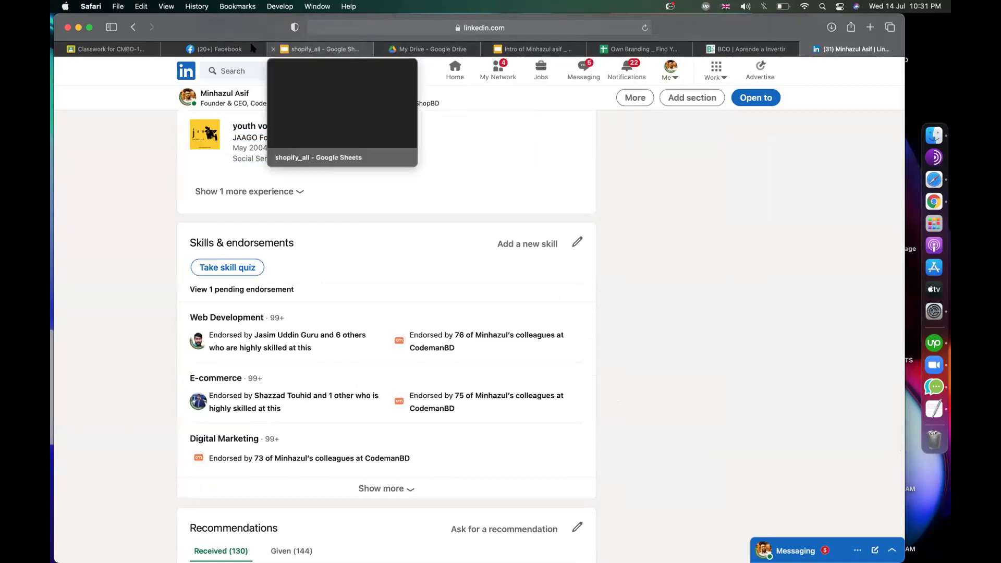
Step: Read the Facebook post's benefit list, including the new-job-opportunities line, then return to the Own Branding sheet
click(213, 49)
drag(515, 321, 225, 318)
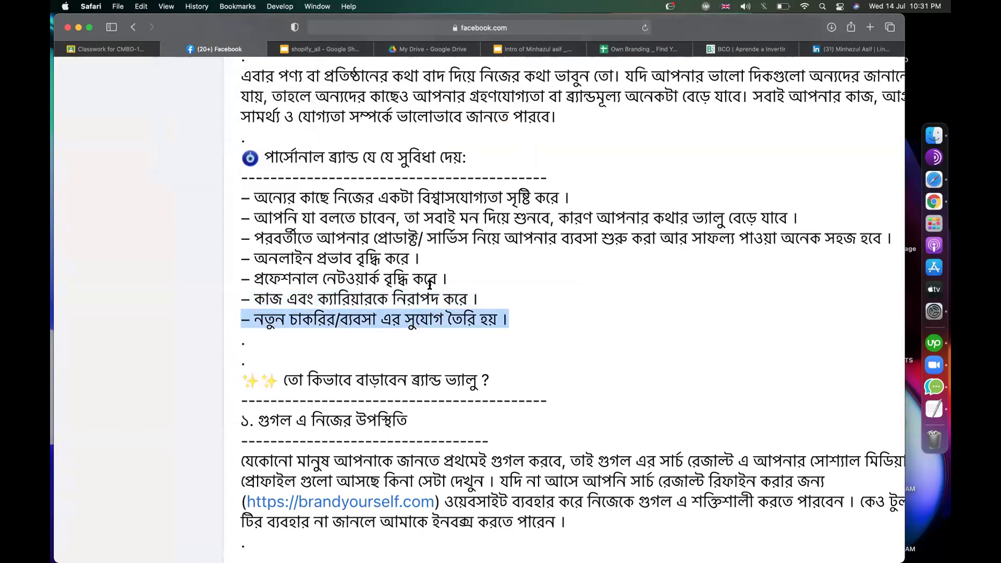
click(429, 286)
scroll(429, 285, down, 5)
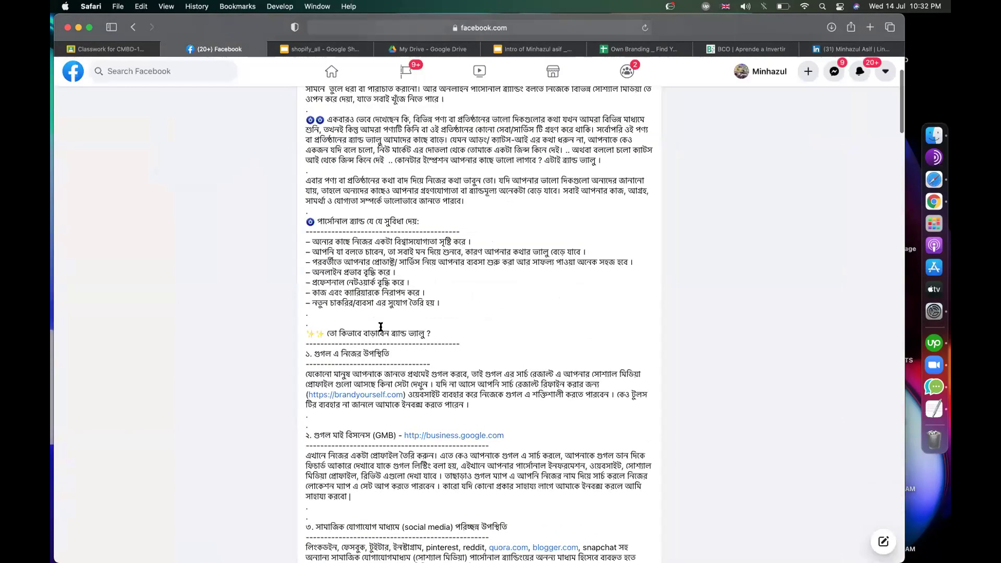
scroll(381, 330, down, 3)
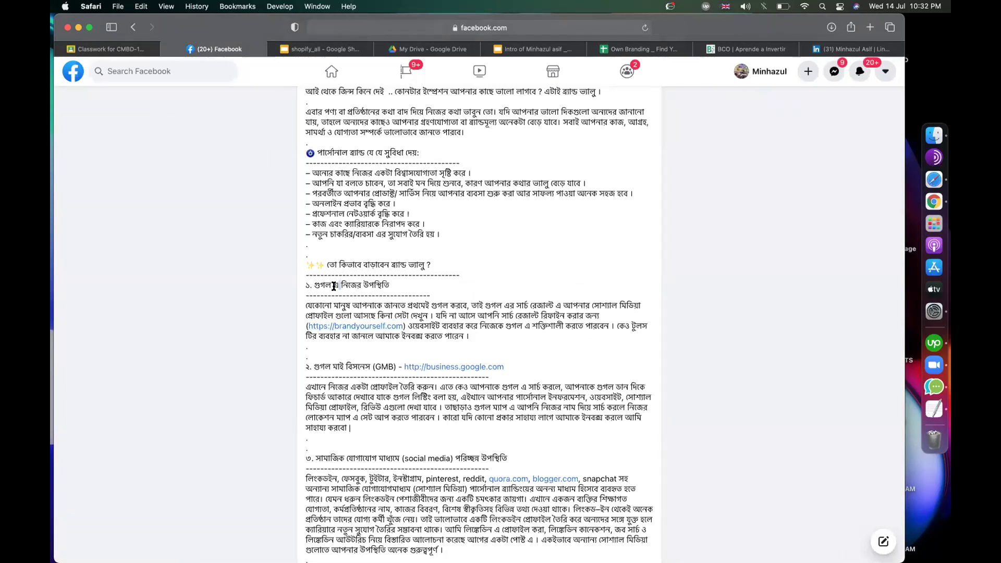
click(644, 50)
click(756, 340)
click(682, 257)
text(minh)
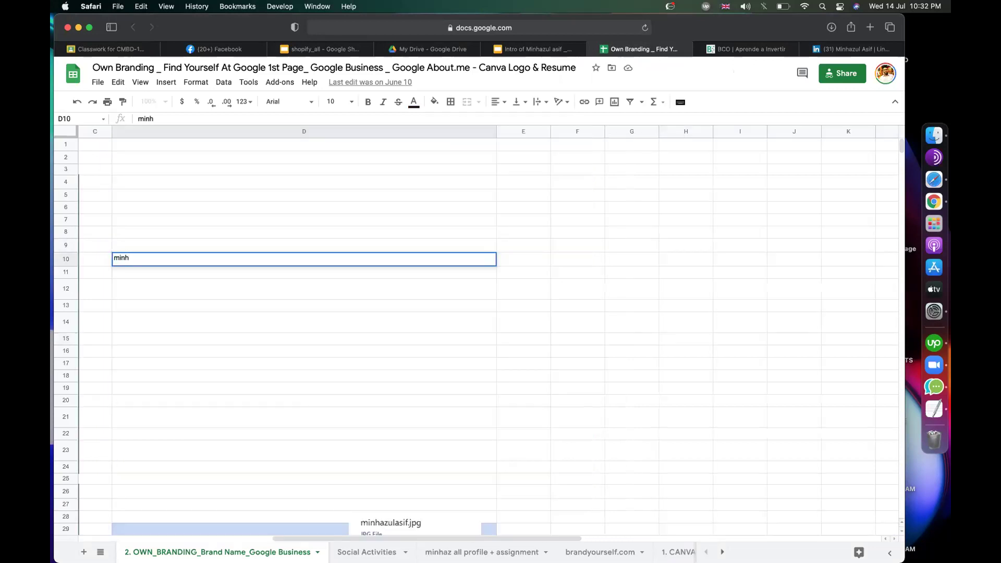
click(652, 275)
click(212, 260)
click(286, 416)
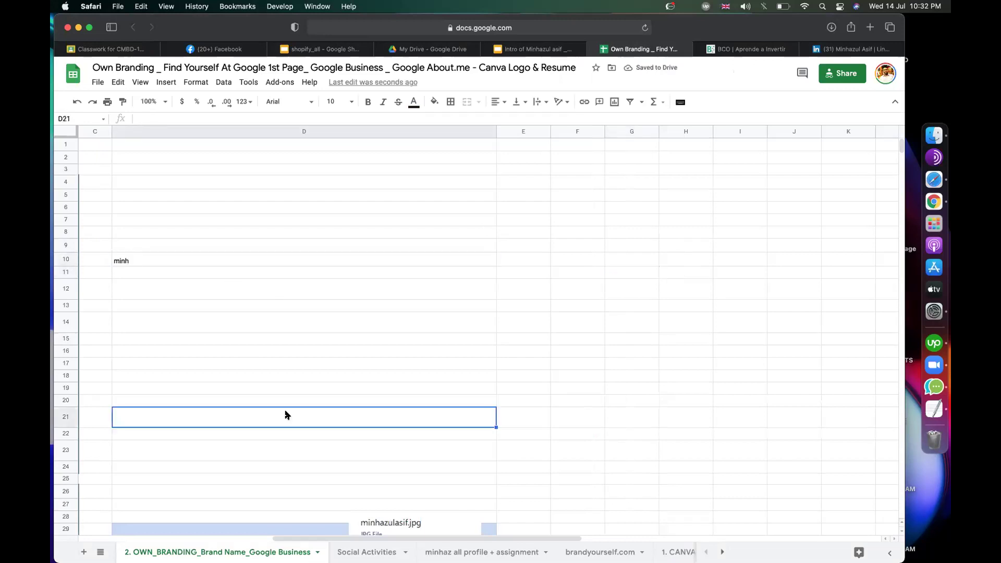
key(shift+super+backslash)
click(425, 293)
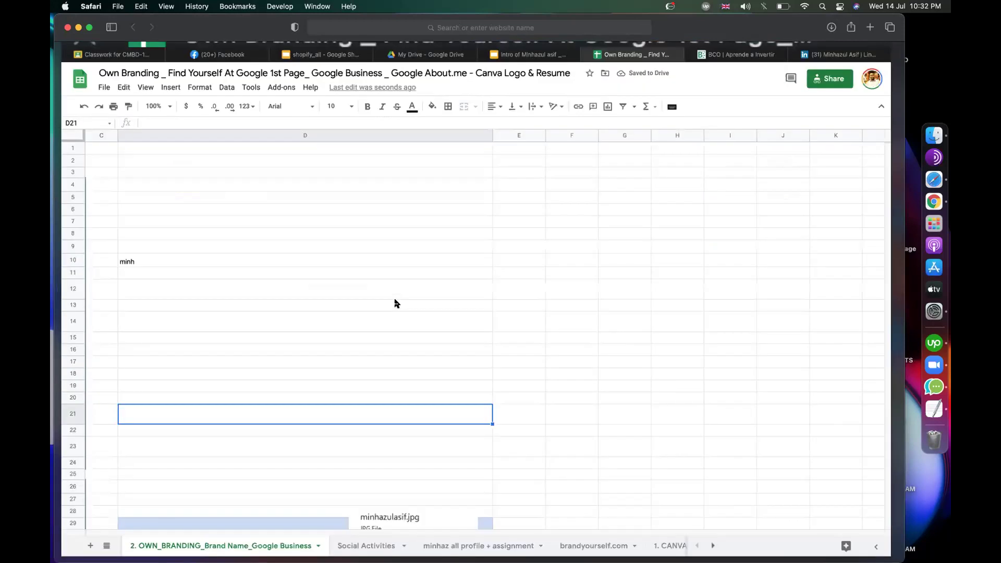
key(super+z)
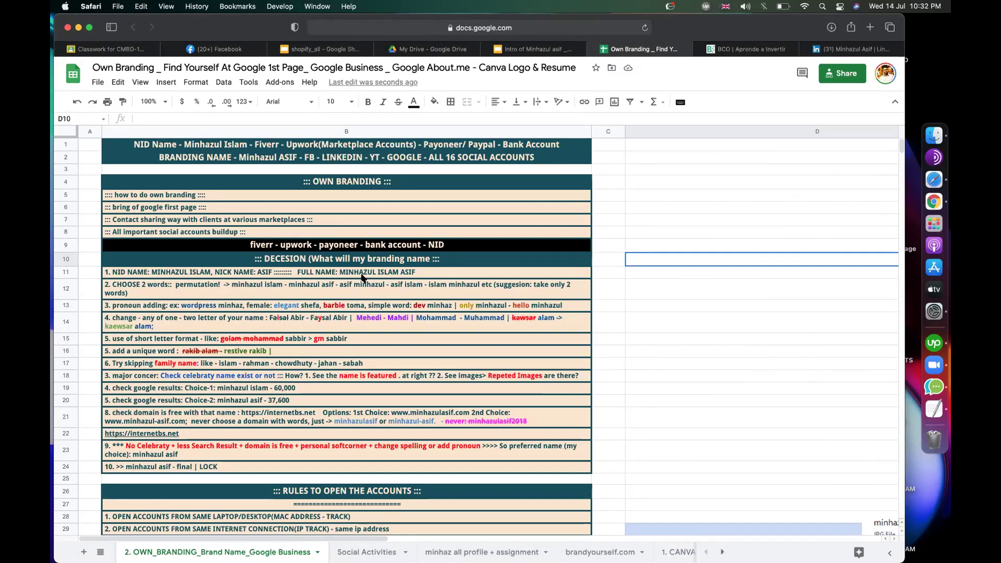
Step: Select B12, then quit the All-in-One Messenger app from the Dock
click(344, 291)
key(super+shift+backslash)
click(384, 315)
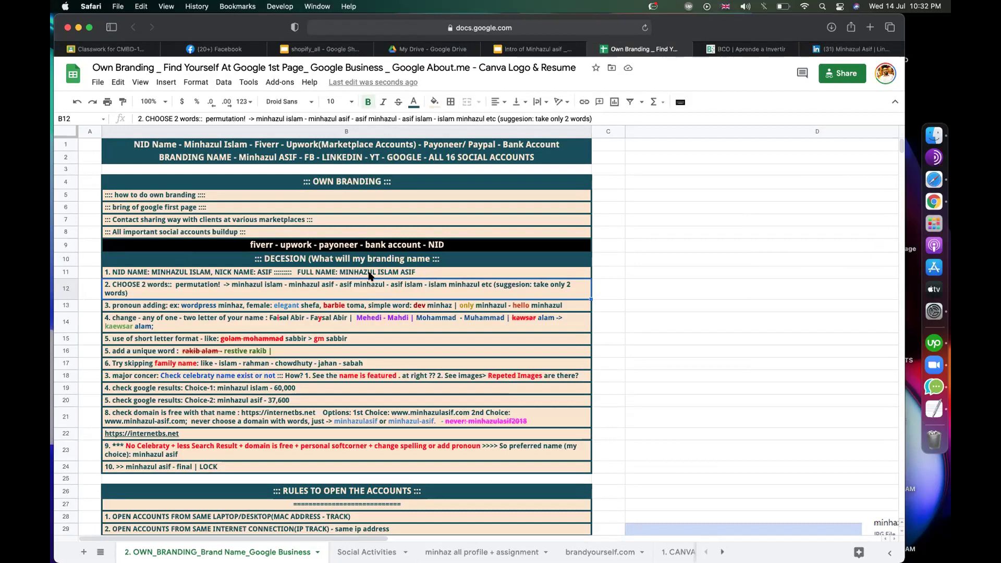
right_click(919, 386)
click(824, 440)
Step: Review the branding-name steps by selecting cells D20, D12 and B13
click(763, 400)
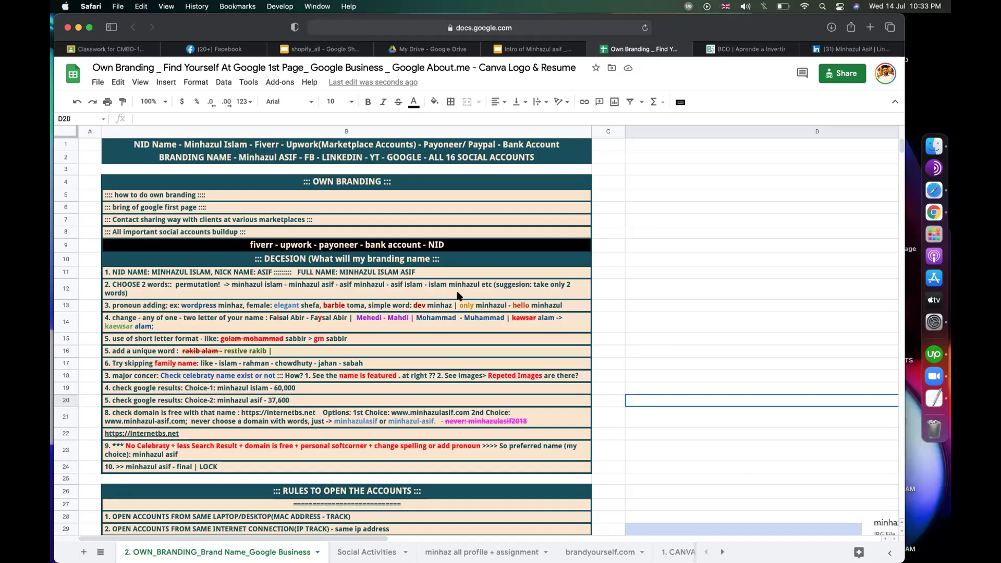
click(679, 297)
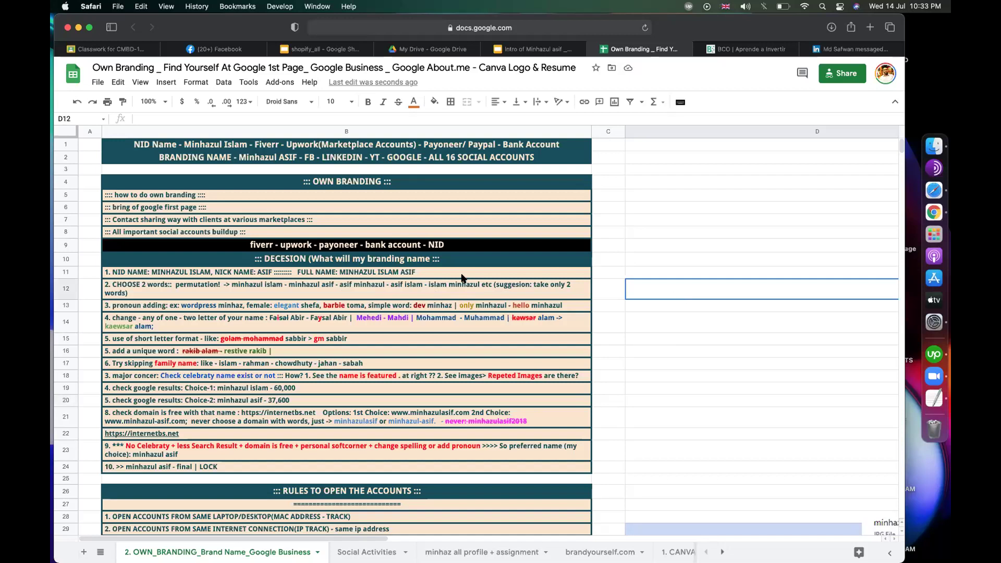
click(245, 304)
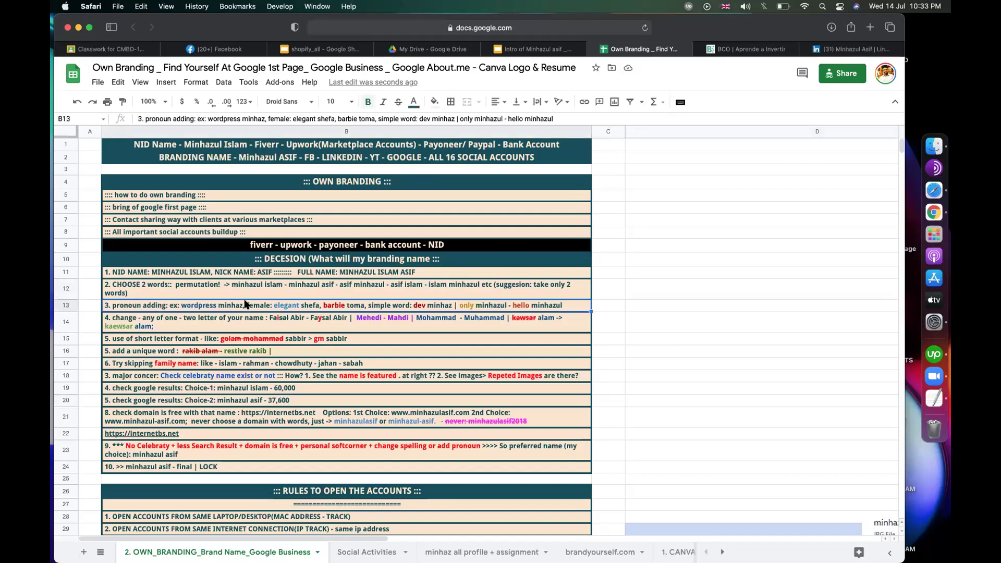
scroll(245, 304, up, 5)
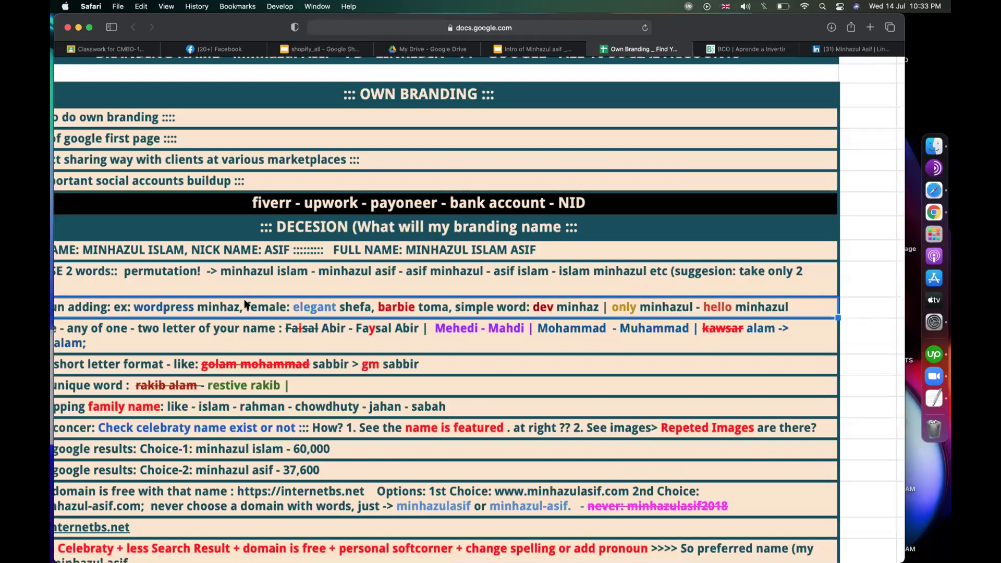
scroll(245, 304, up, 3)
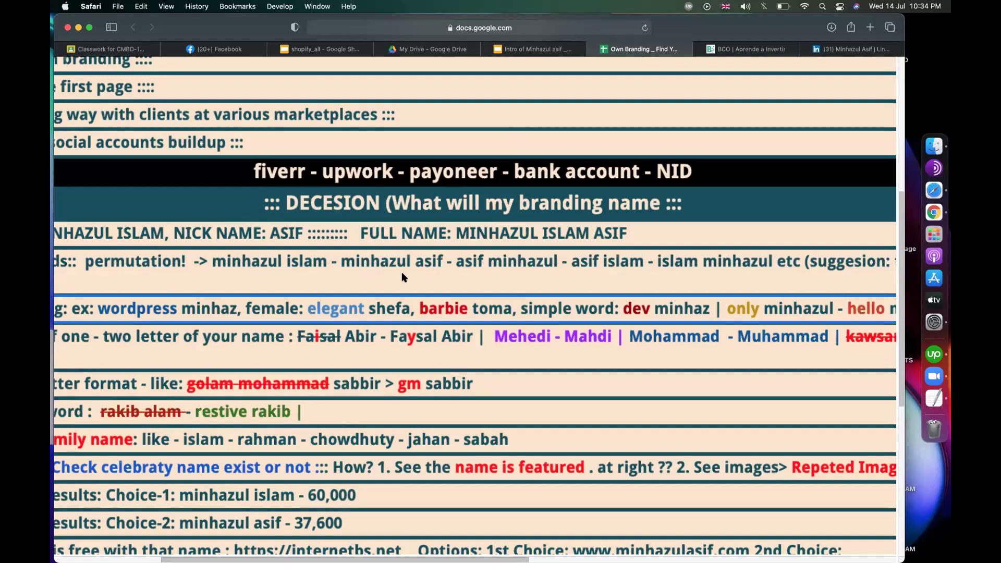
scroll(392, 263, down, 3)
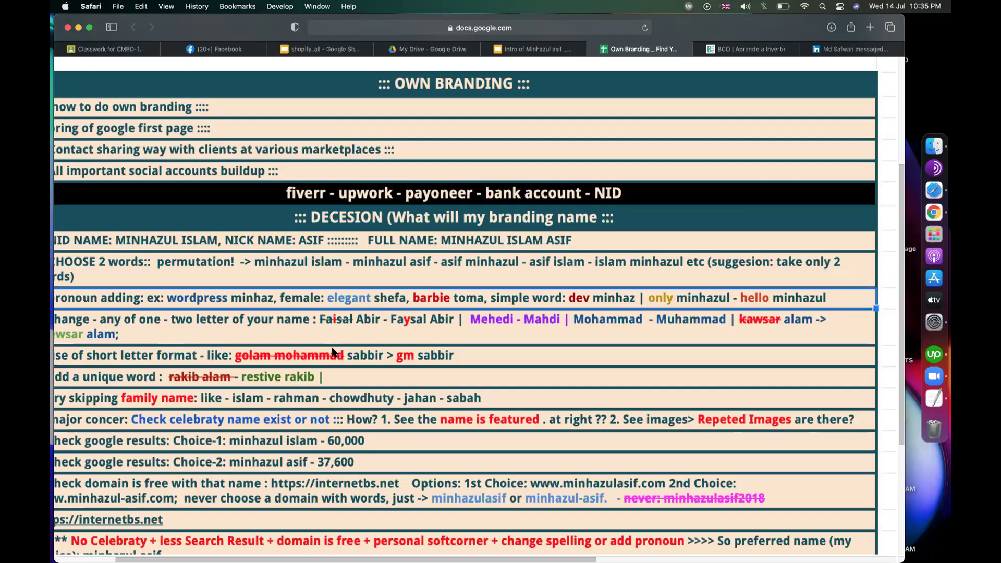
scroll(332, 353, down, 5)
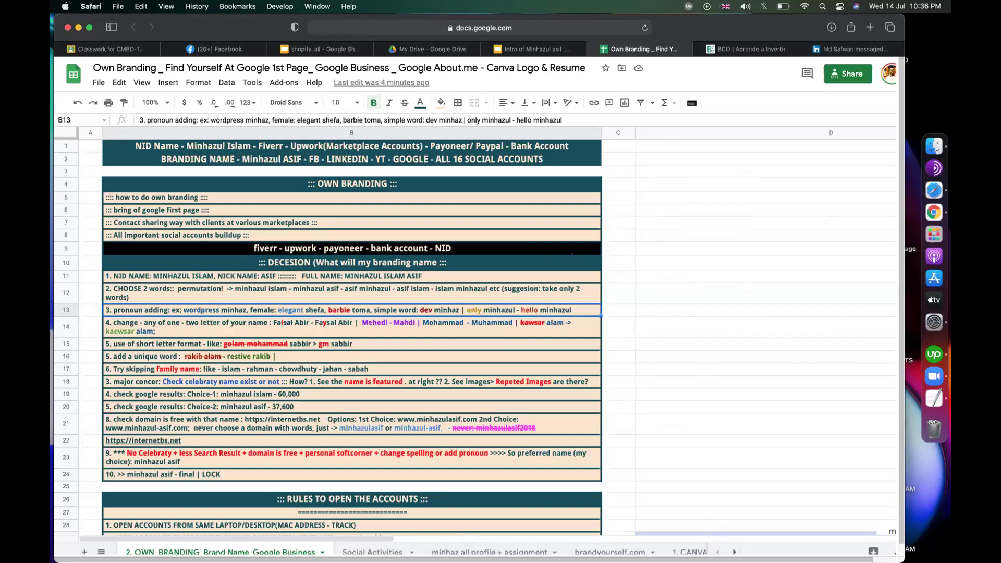
Step: Drag column B's right border wider so every branding step fits on one line
scroll(571, 254, down, 5)
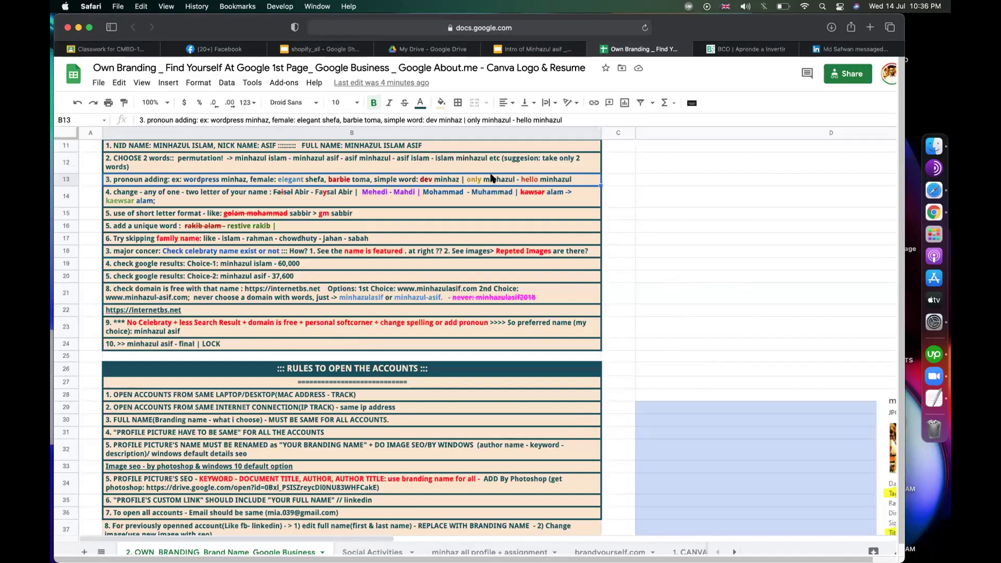
click(678, 319)
scroll(602, 272, up, 5)
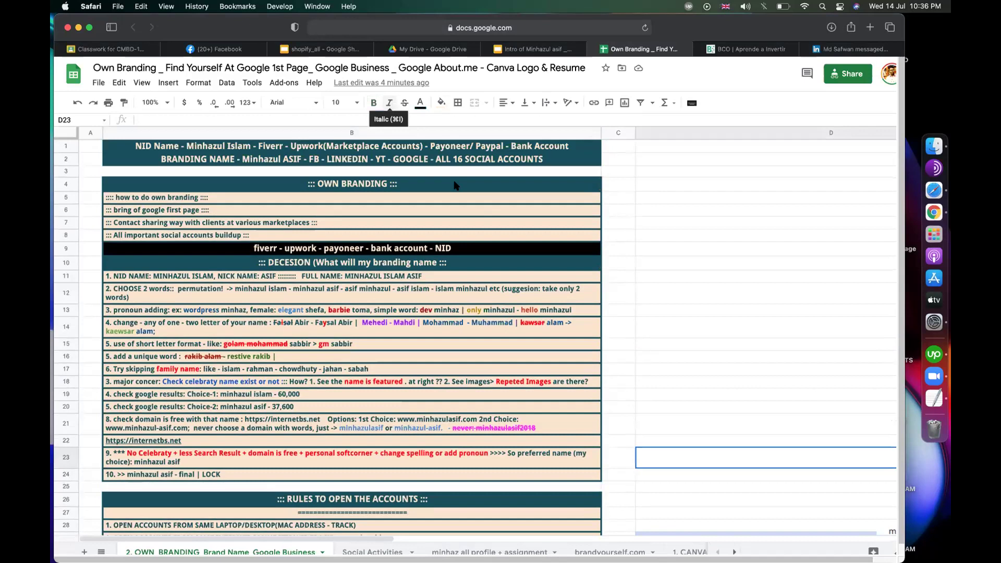
click(749, 322)
drag(626, 133, 667, 133)
click(798, 235)
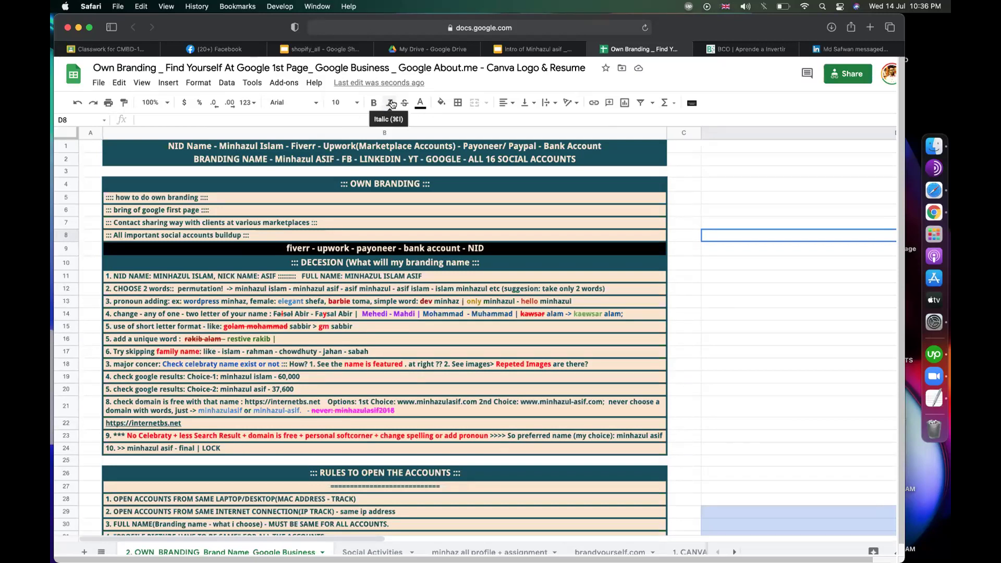
click(214, 51)
scroll(331, 275, up, 5)
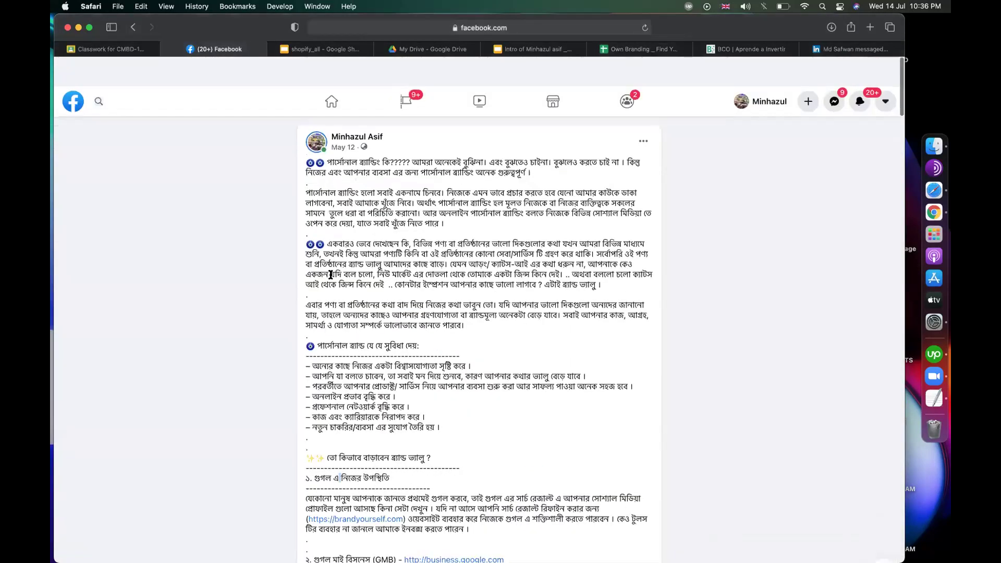
drag(391, 106, 331, 108)
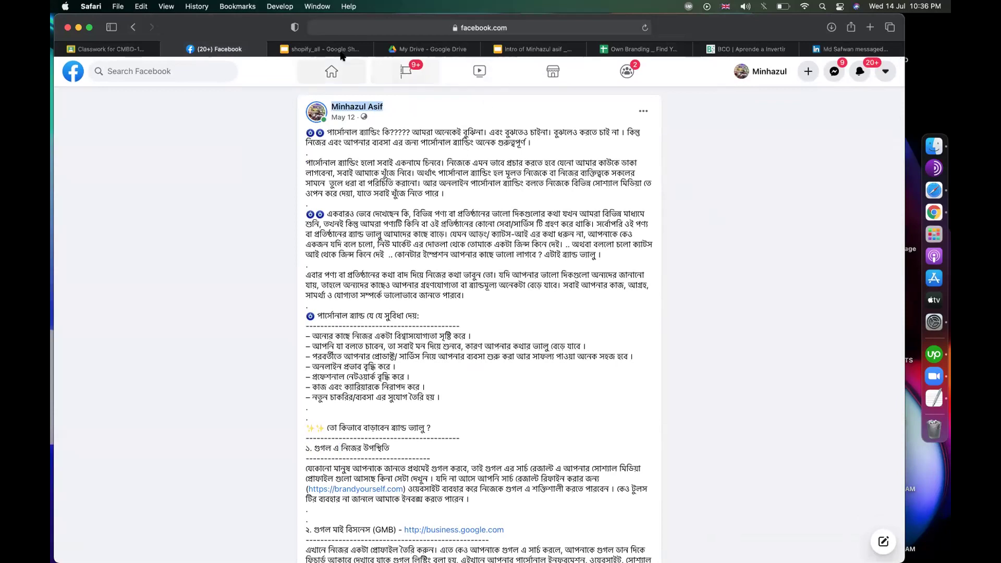
drag(425, 104, 331, 106)
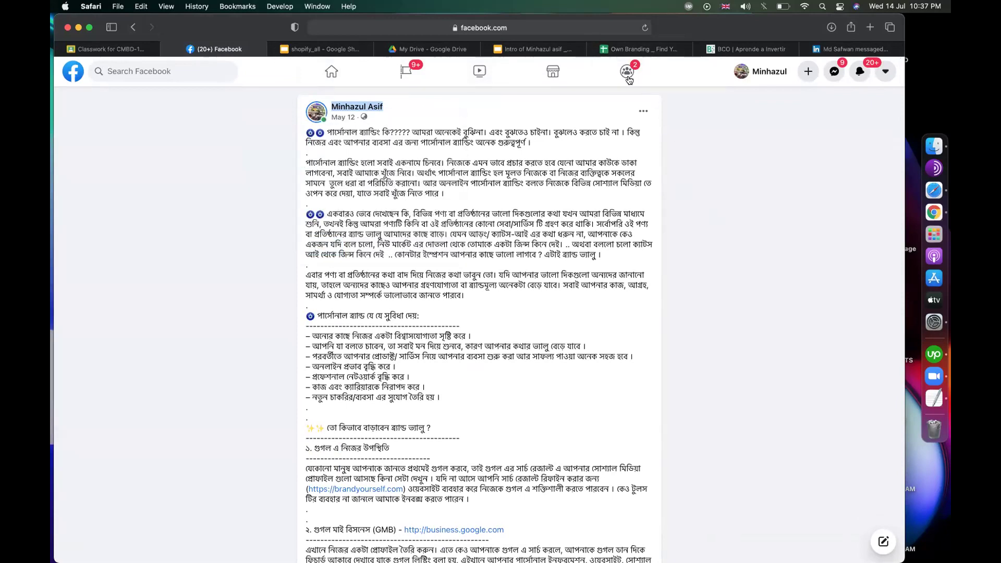
click(763, 198)
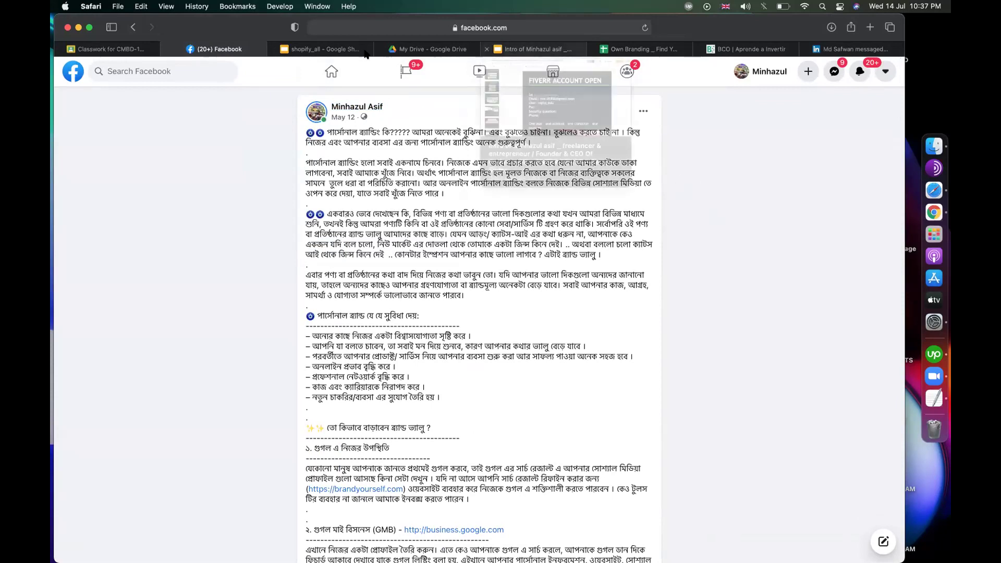
click(640, 49)
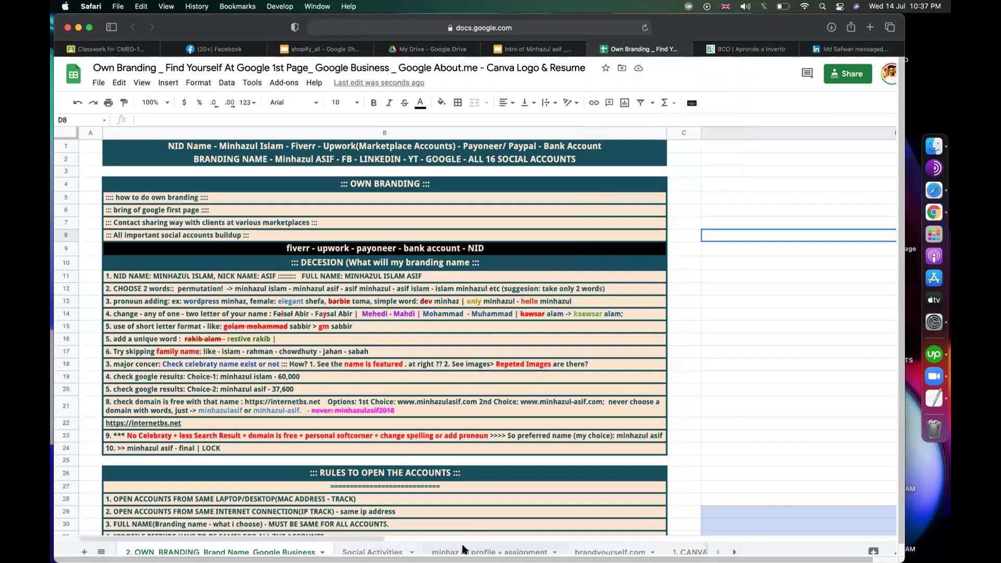
key(F12)
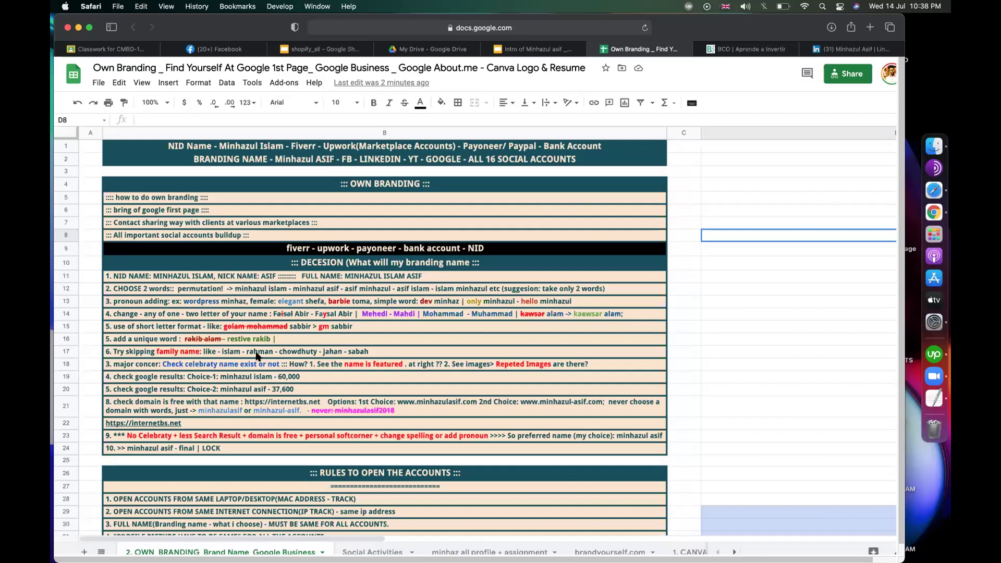
click(848, 48)
Step: Search Google for the branding name from the address bar
click(524, 29)
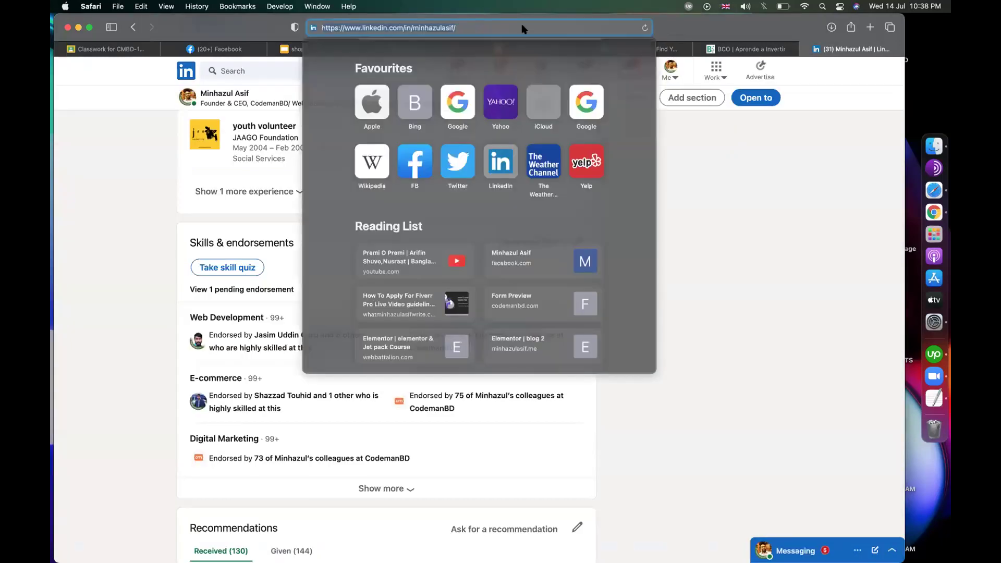
text(minhazu)
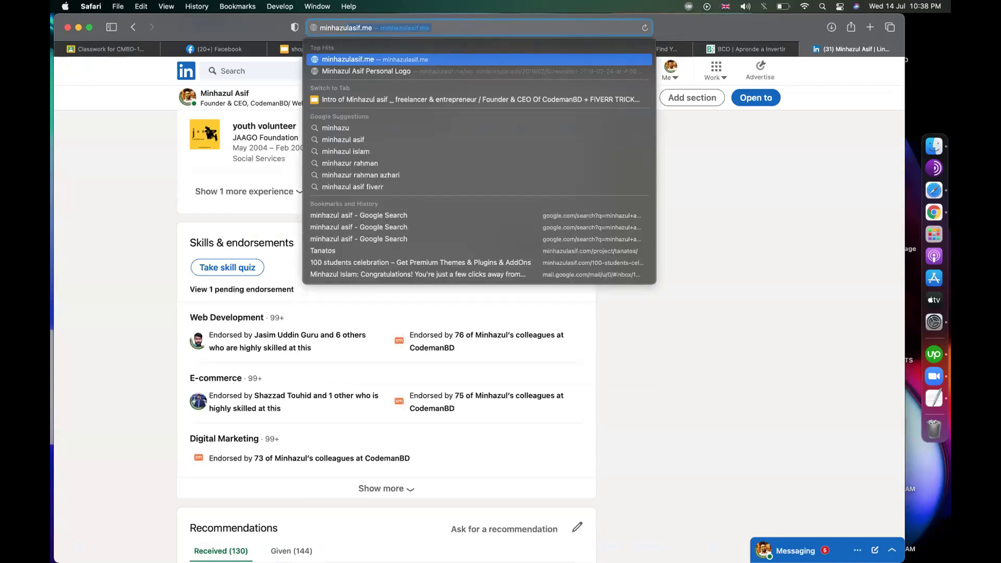
text(l asif)
key(Return)
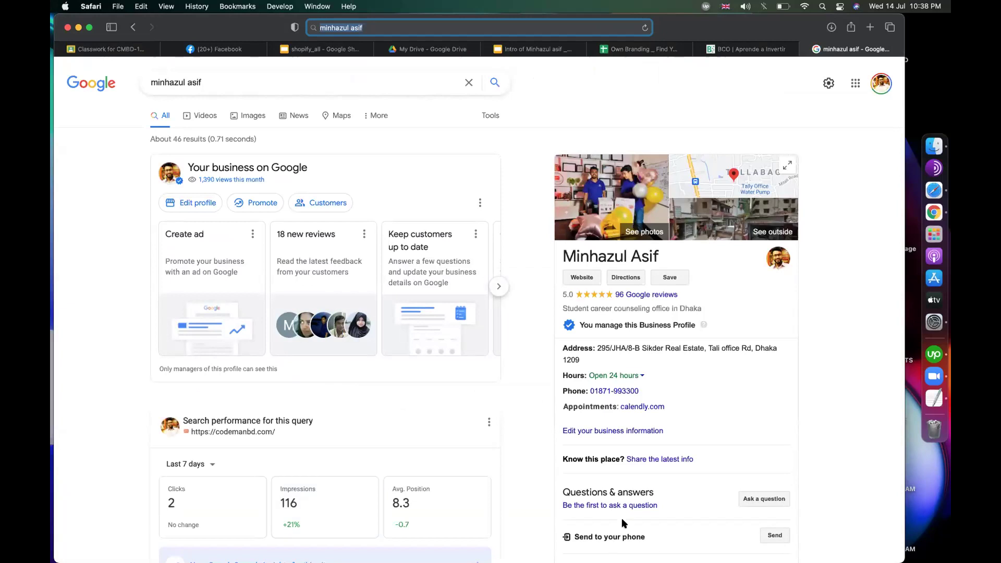
Step: Search Google for another person's full name to compare which profiles appear
click(250, 84)
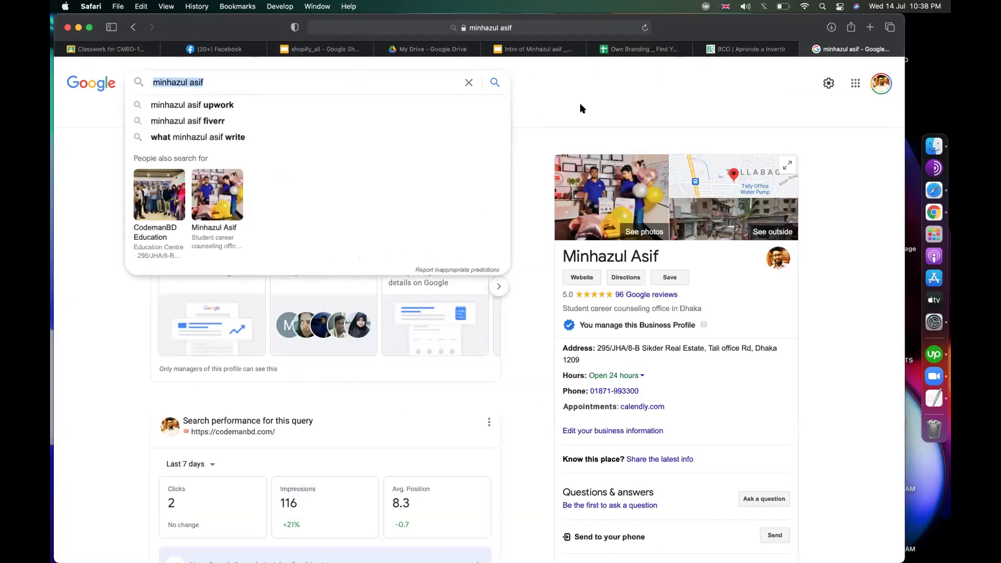
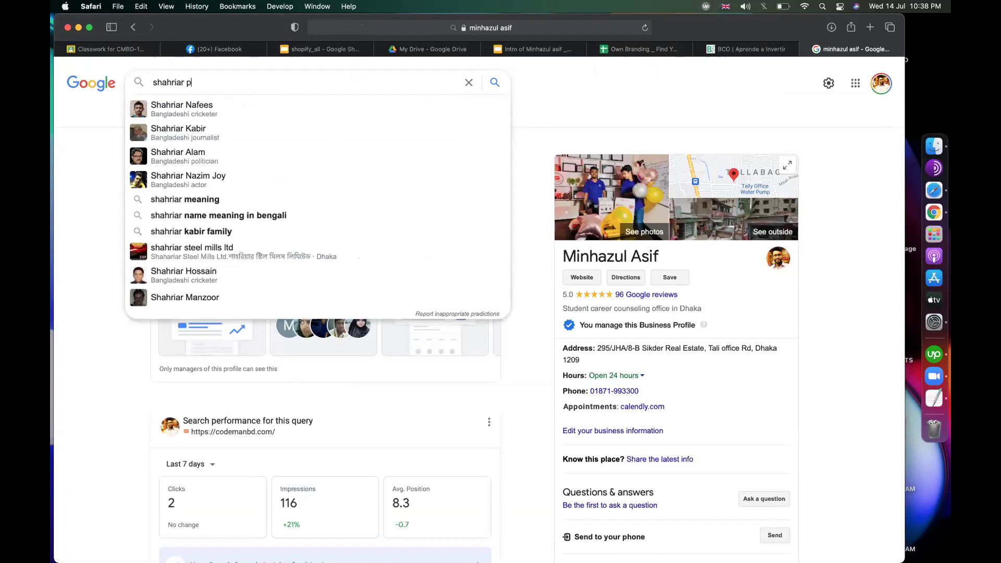
key(Return)
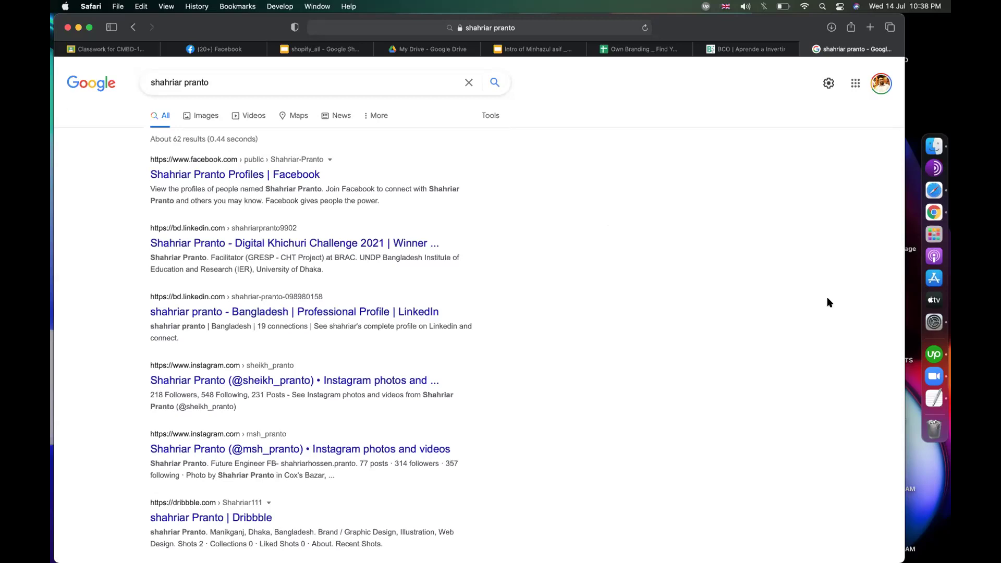
Step: Search a famous cricketer's name under Images and toggle between All and Images results
click(200, 115)
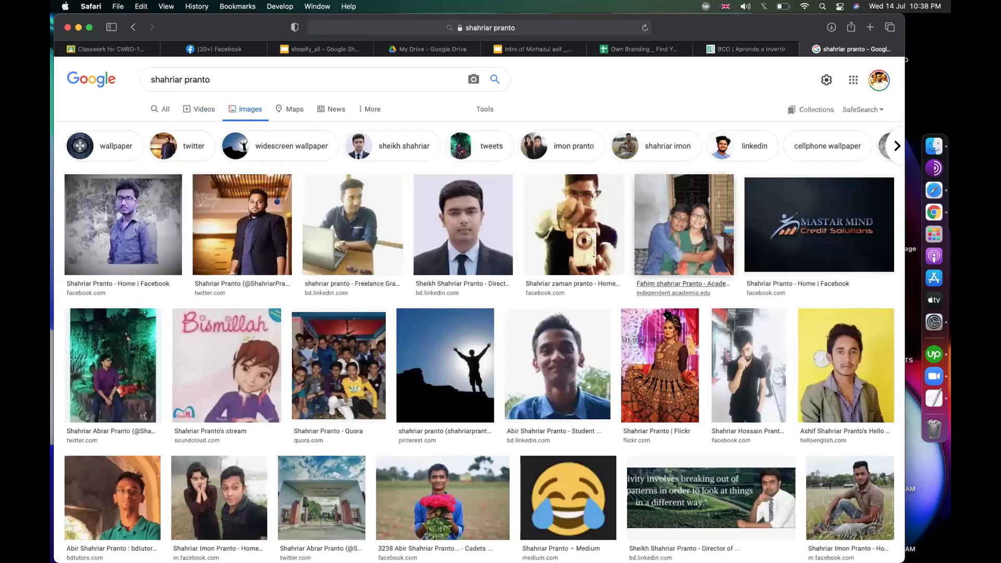
triple_click(214, 83)
text(tamim iqbal)
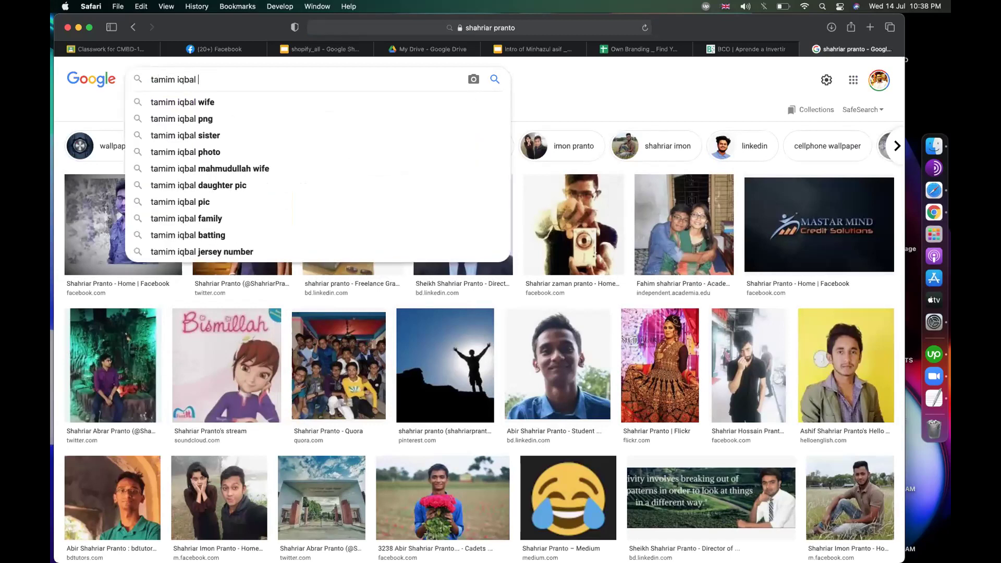
key(Return)
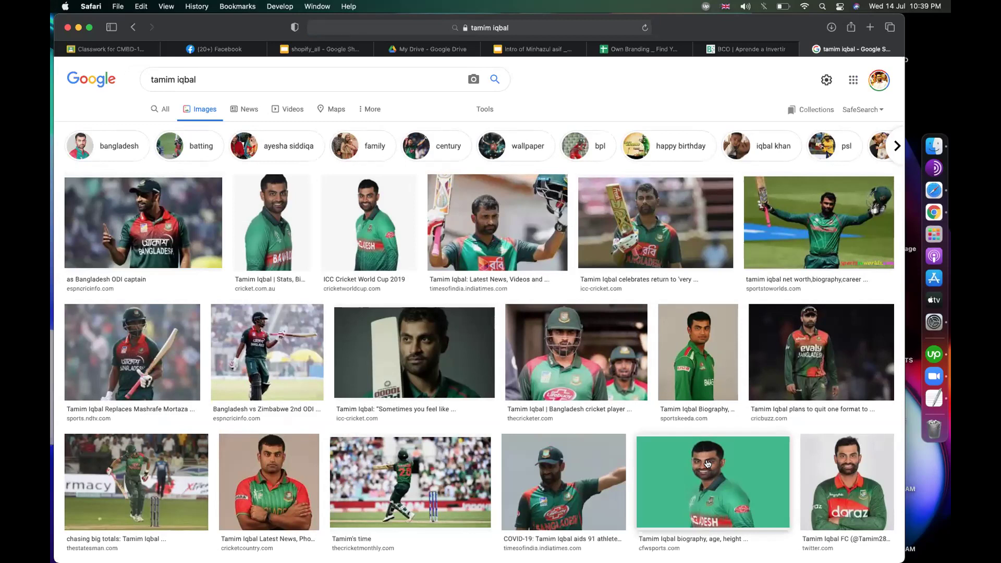
click(189, 79)
click(214, 80)
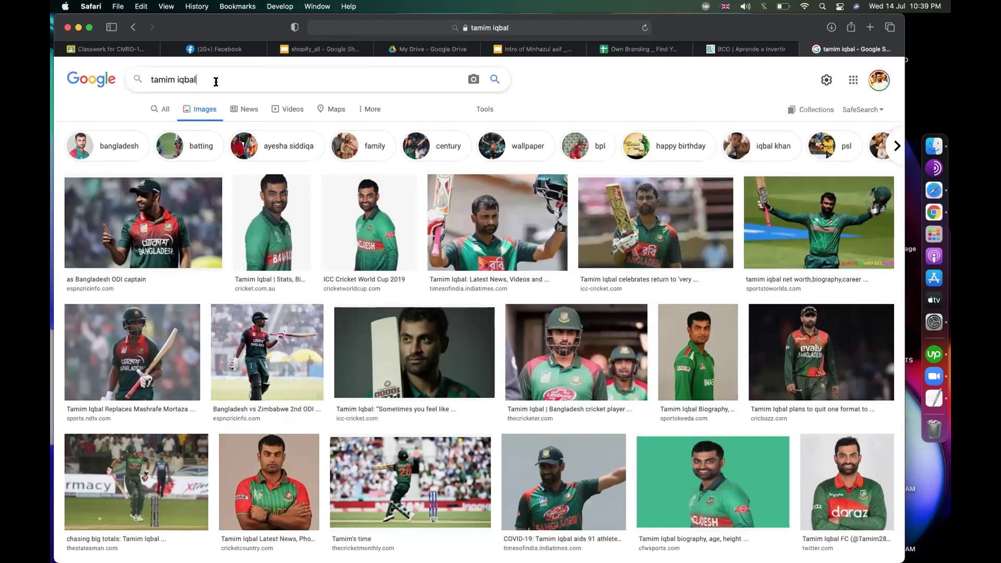
click(163, 109)
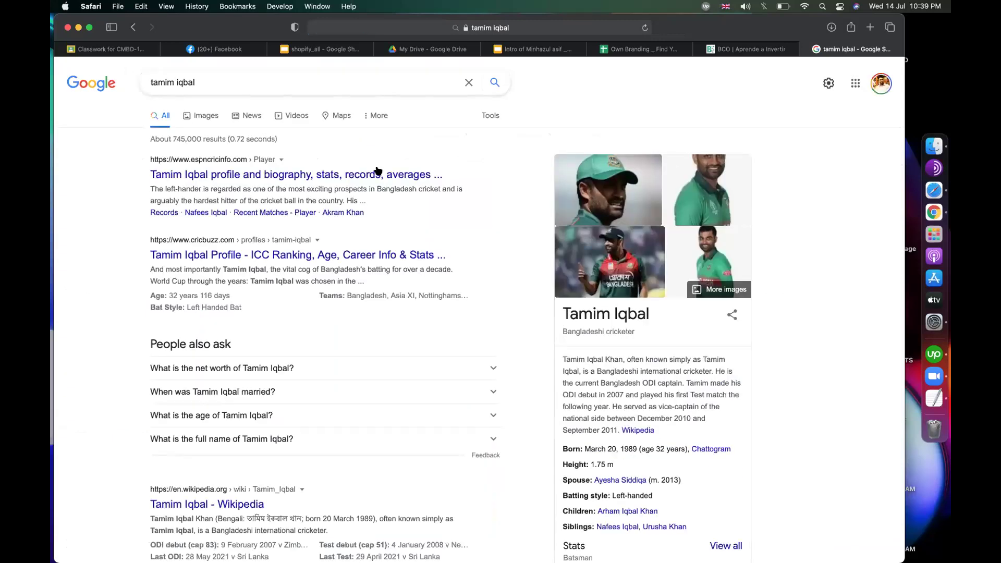
click(201, 115)
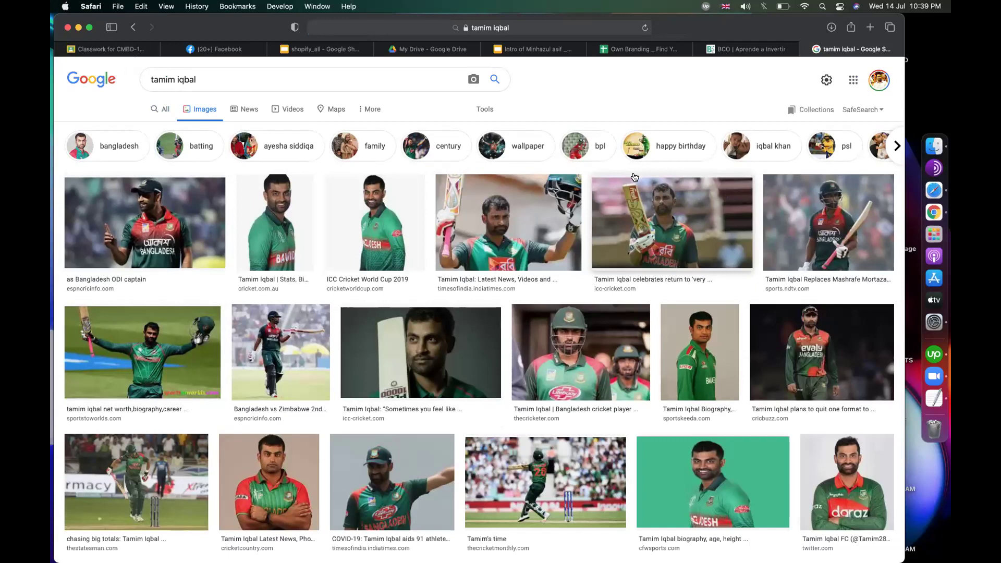
Step: Extend the query with extra name words, revert to the cricketer's name, then return to Own Branding
click(219, 83)
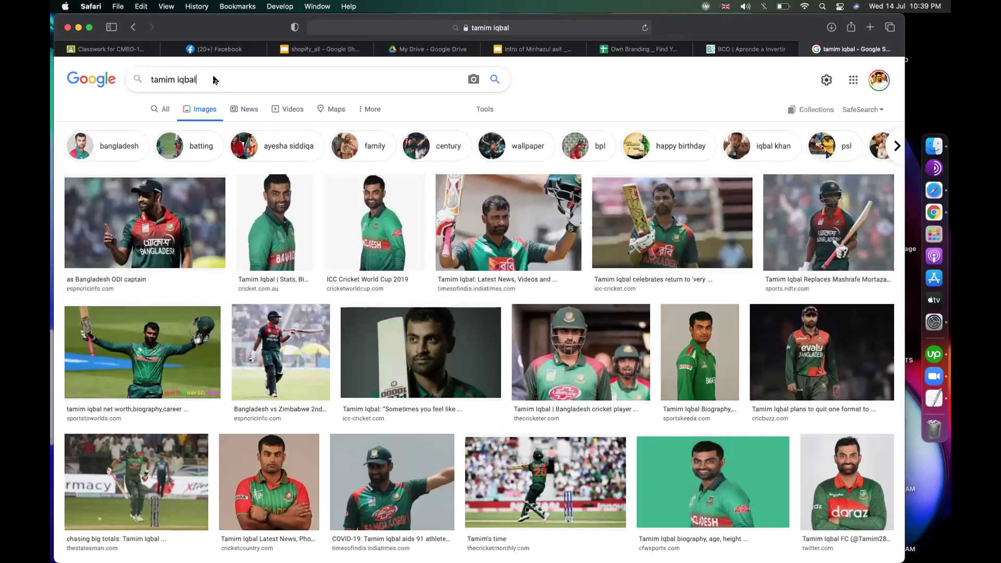
text(rahama)
text(n golam)
key(Return)
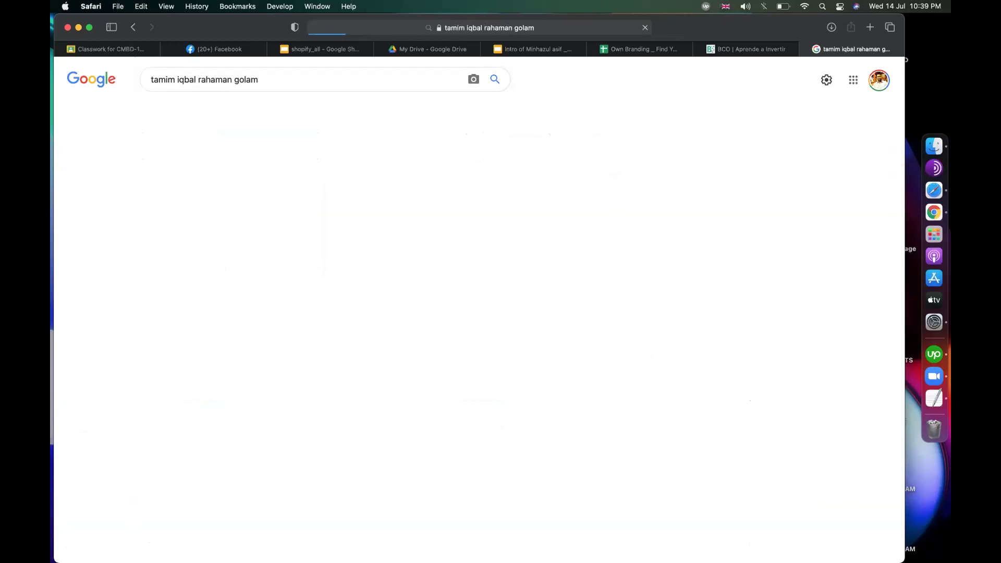
click(166, 114)
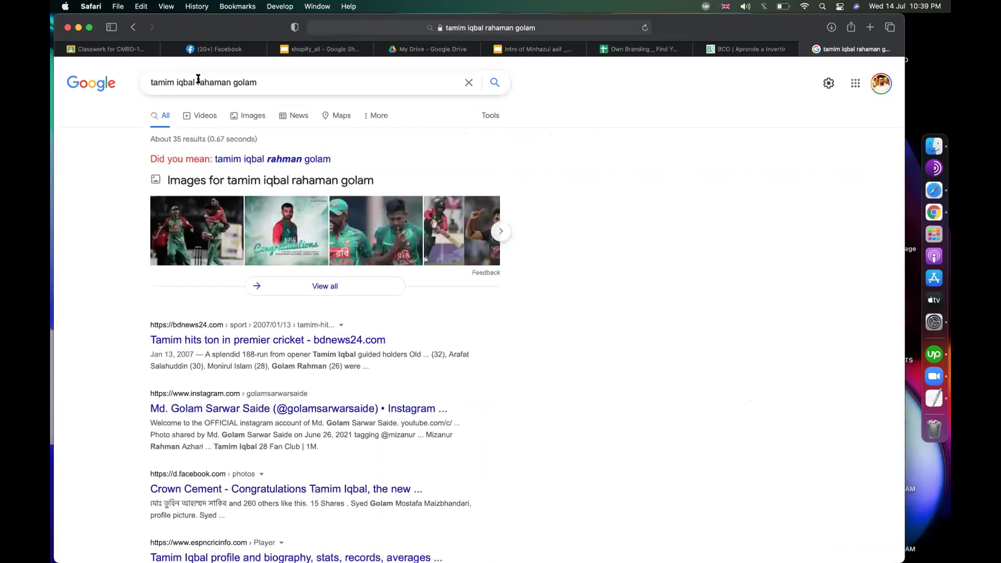
drag(260, 82, 197, 82)
key(BackSpace)
key(BackSpace)
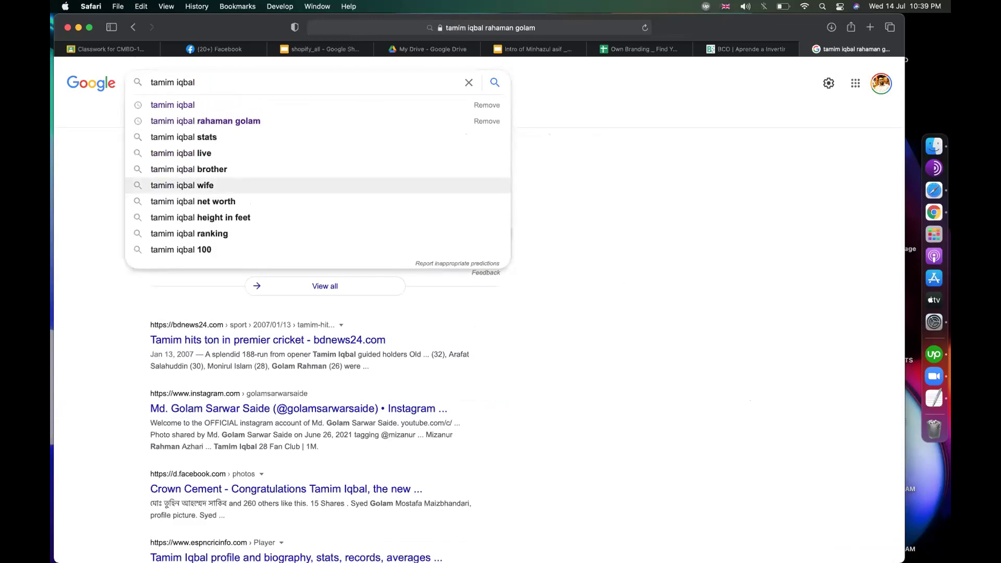
key(Return)
click(633, 49)
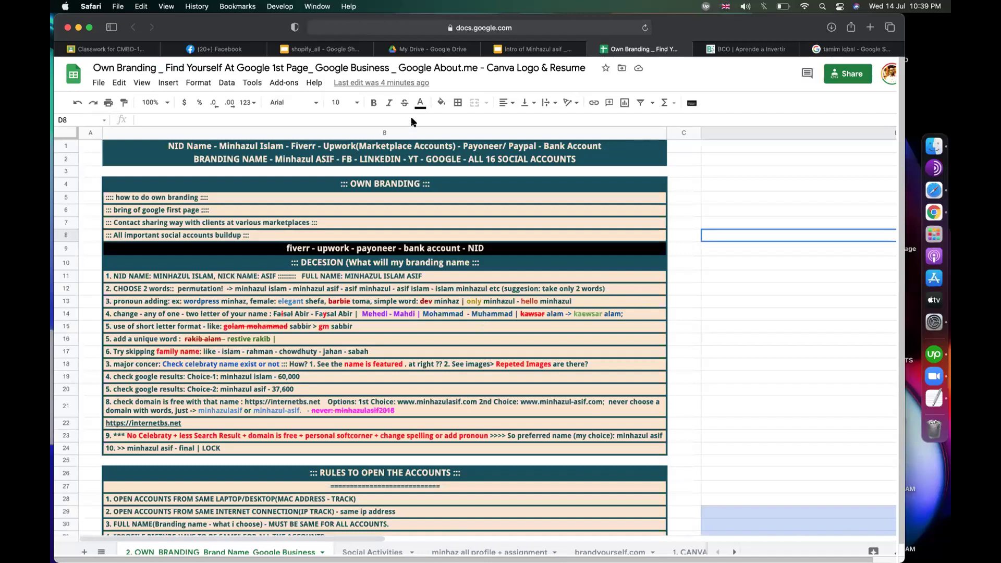
click(744, 314)
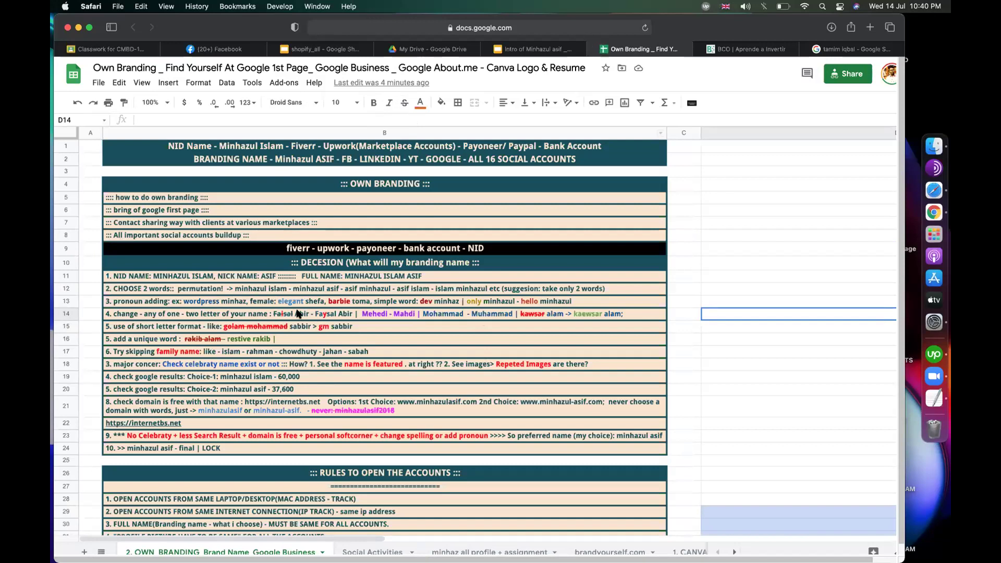
scroll(289, 278, up, 5)
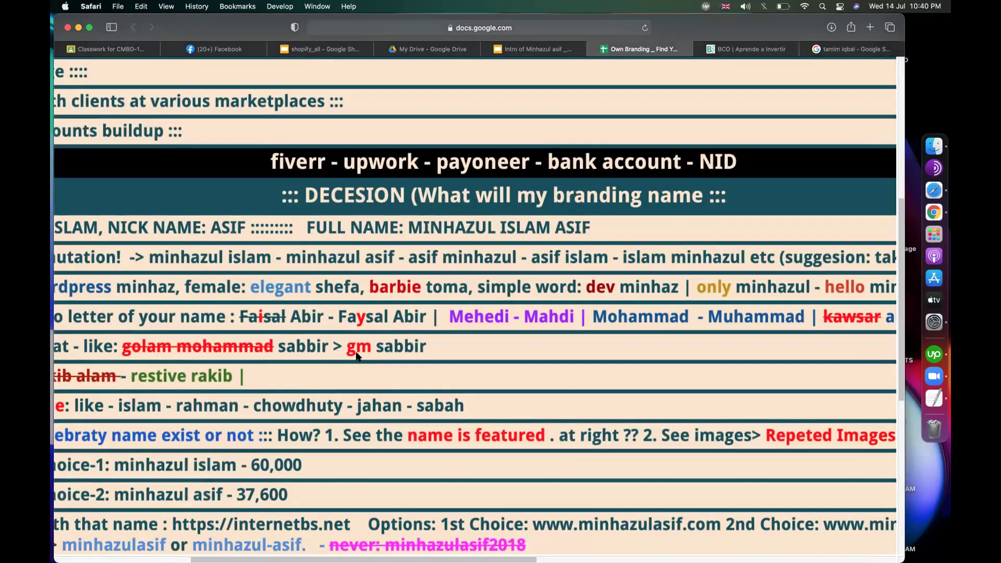
scroll(361, 354, down, 5)
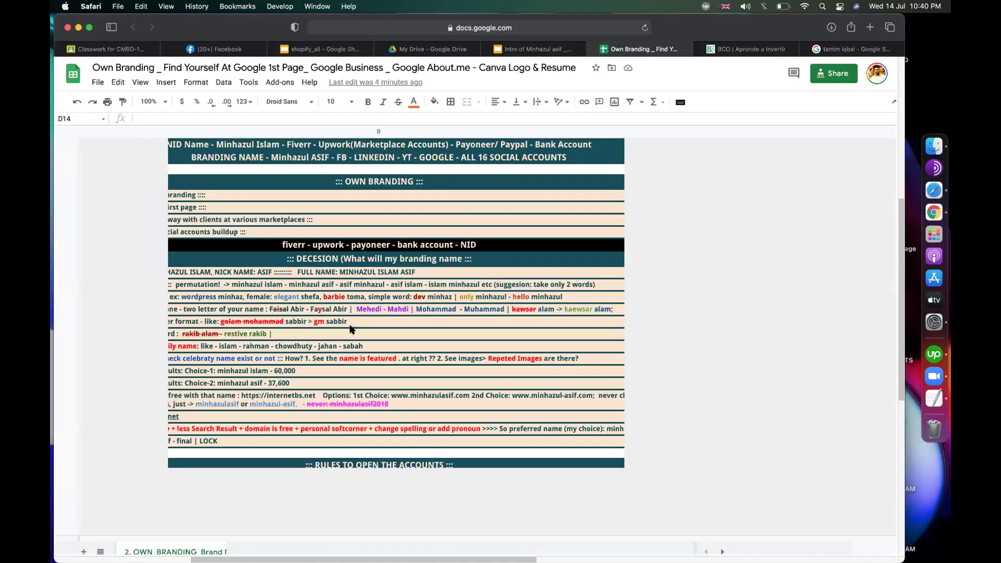
scroll(551, 325, down, 3)
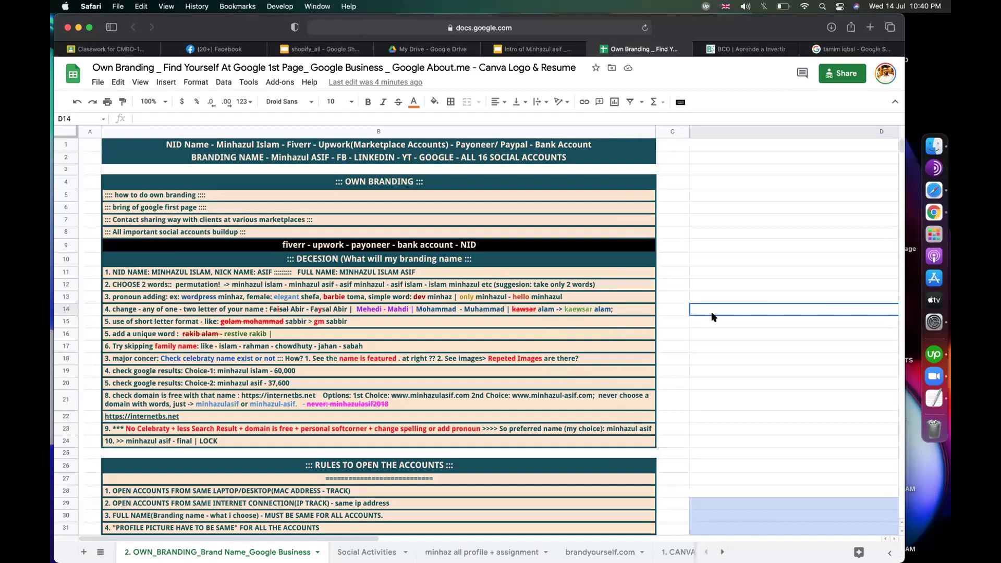
click(722, 344)
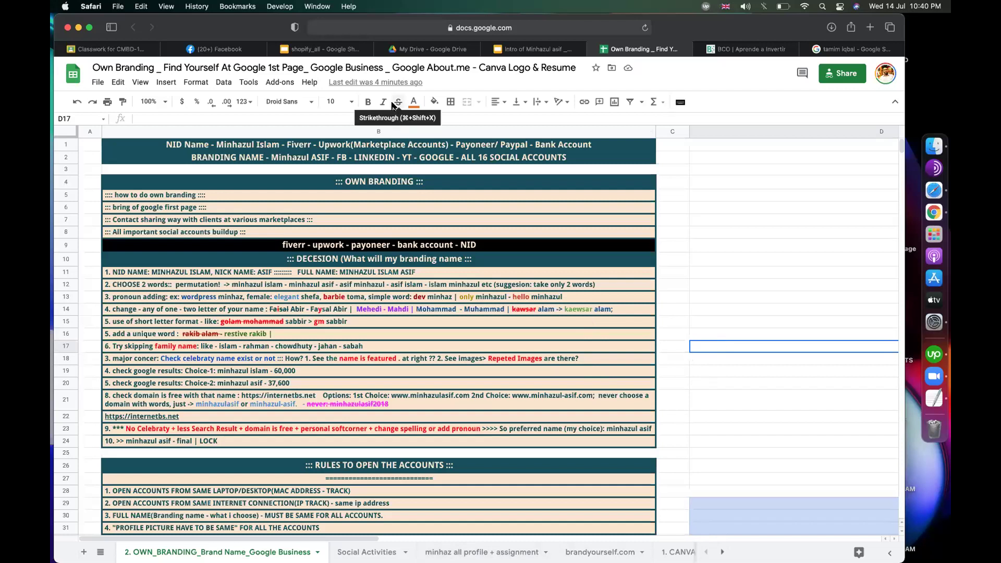
click(777, 258)
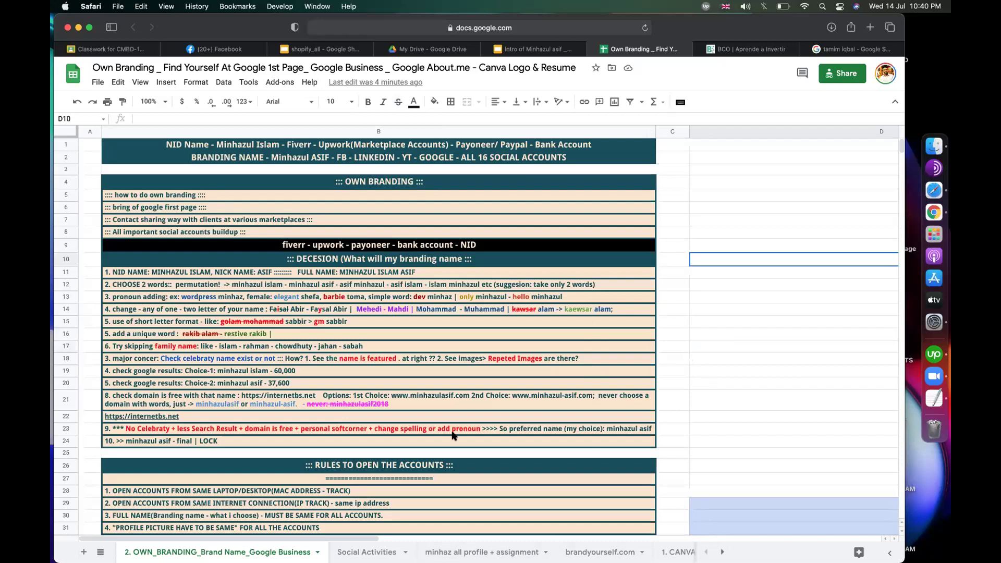
scroll(453, 436, down, 2)
click(722, 333)
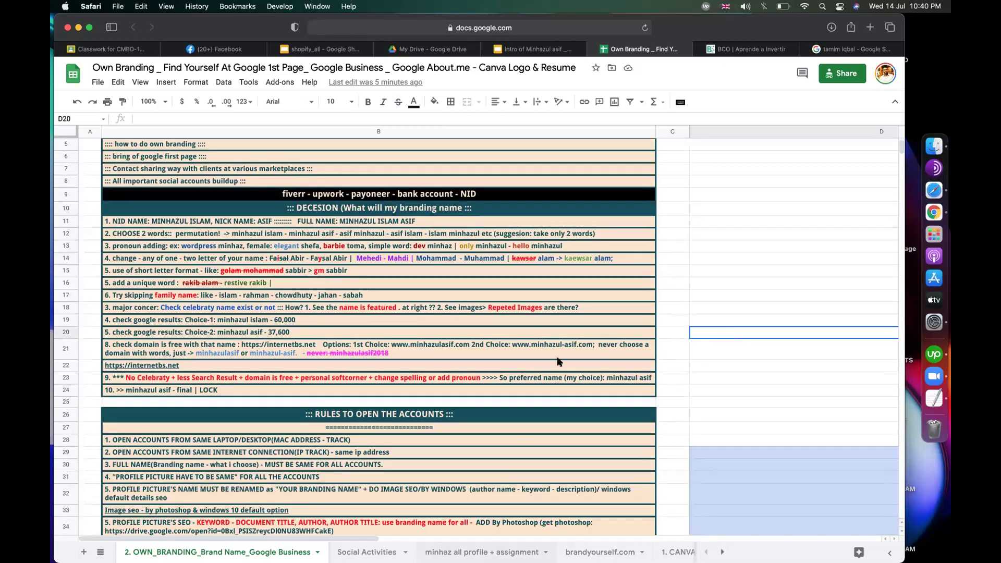
click(706, 236)
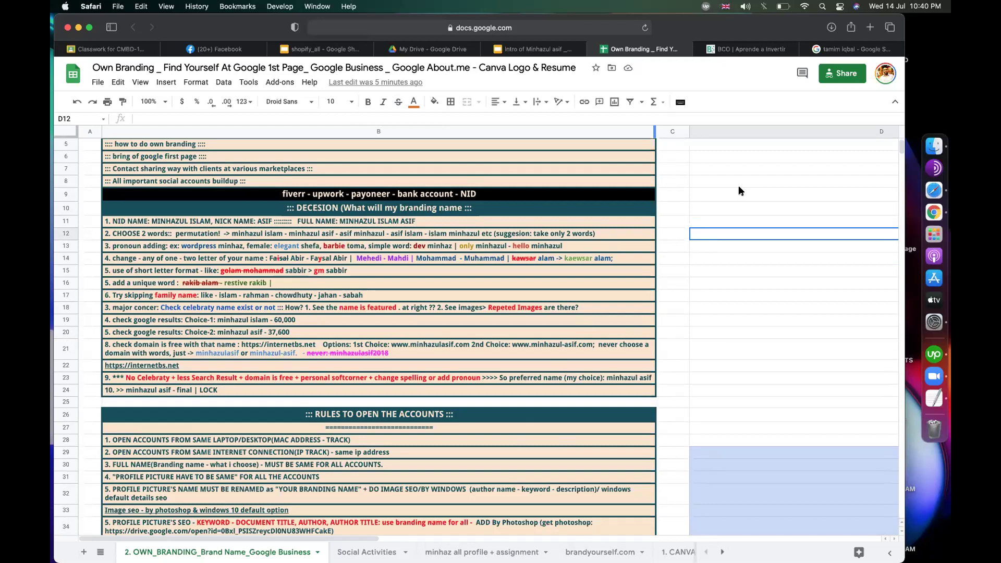
click(400, 287)
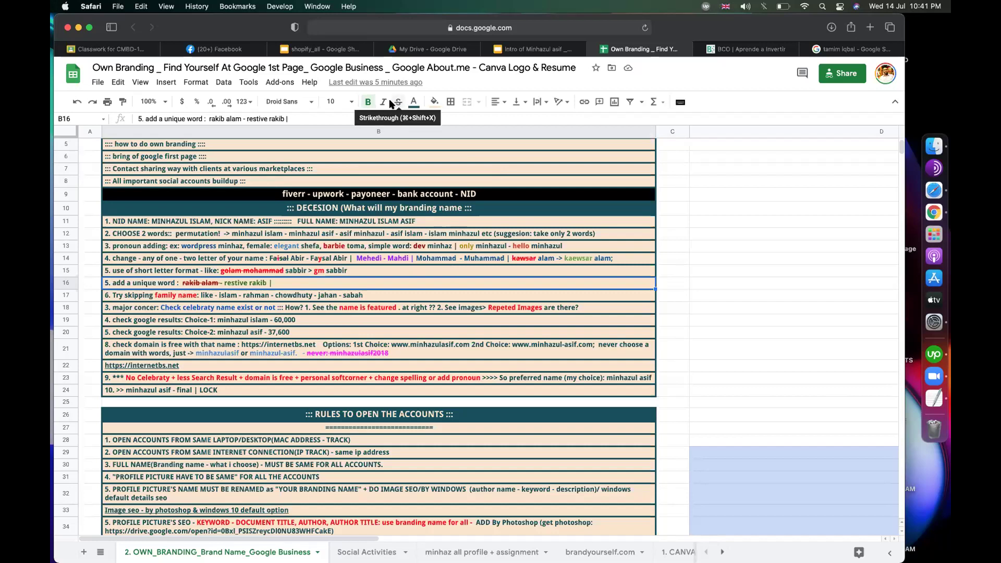
click(678, 293)
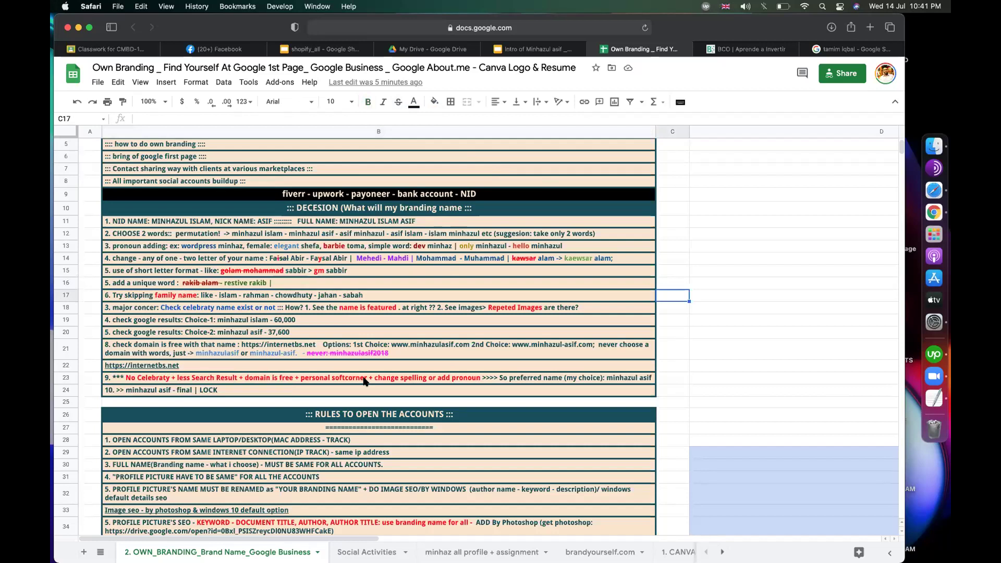
click(722, 332)
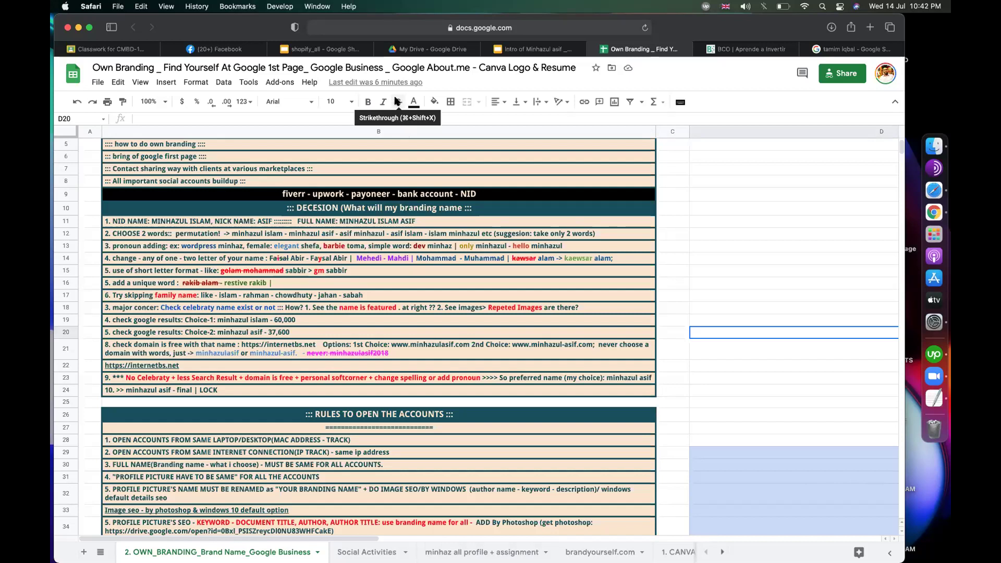
click(747, 267)
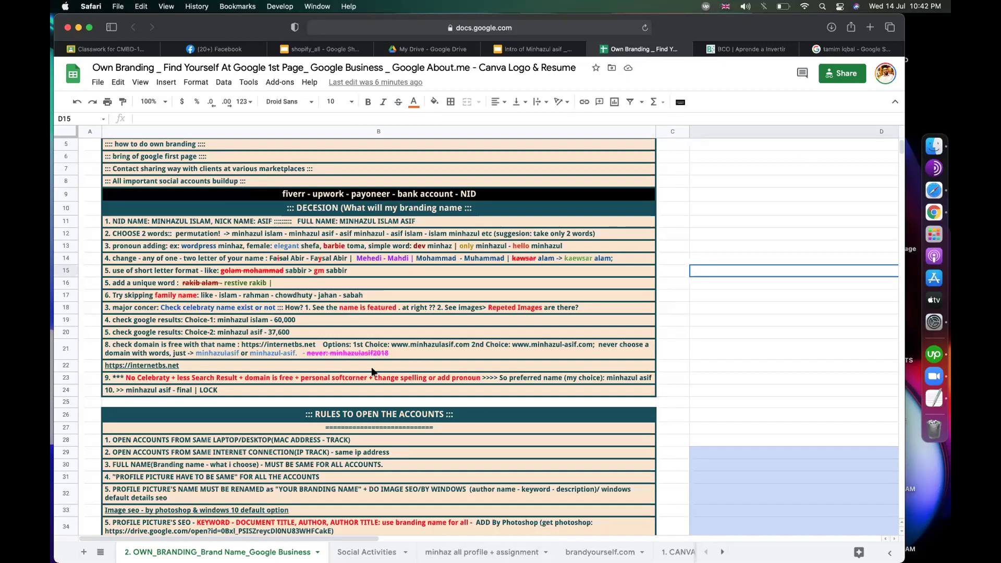
scroll(359, 354, up, 3)
scroll(358, 353, up, 3)
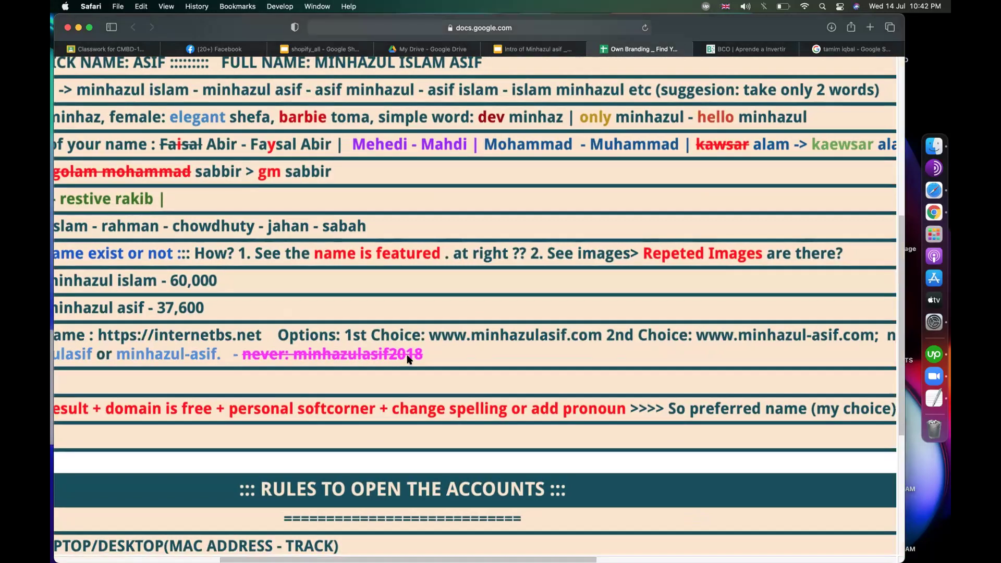
scroll(408, 359, down, 3)
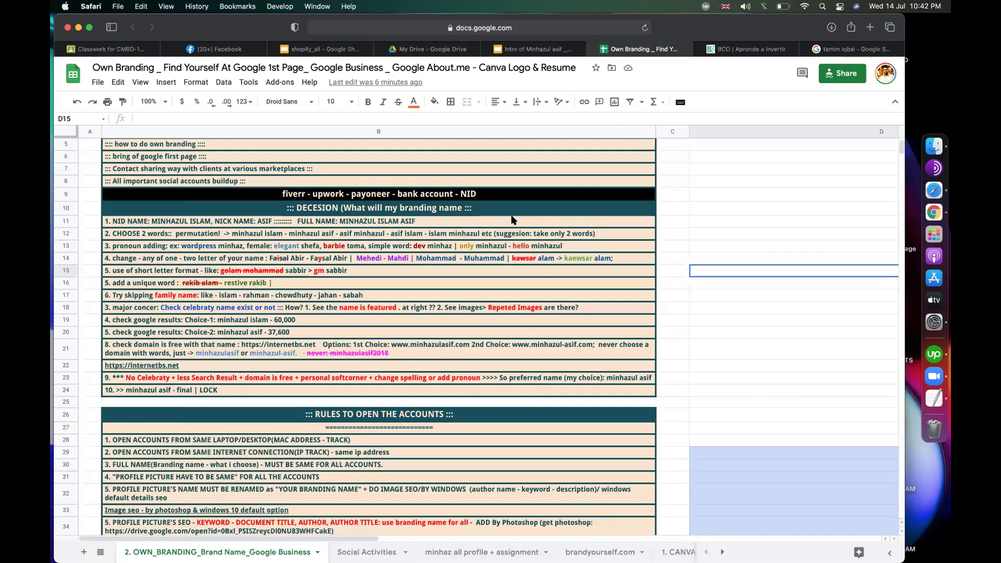
scroll(512, 220, down, 4)
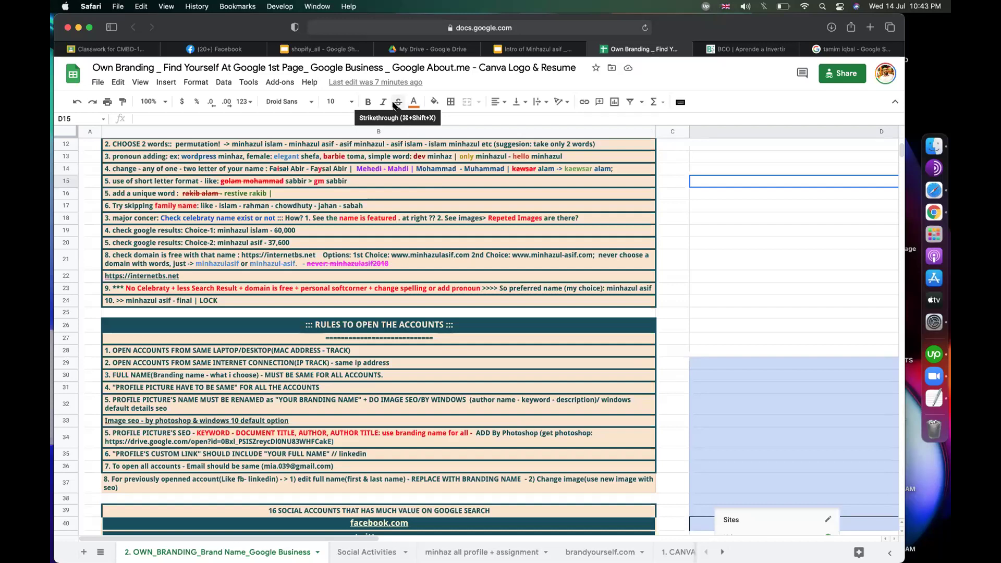
click(699, 272)
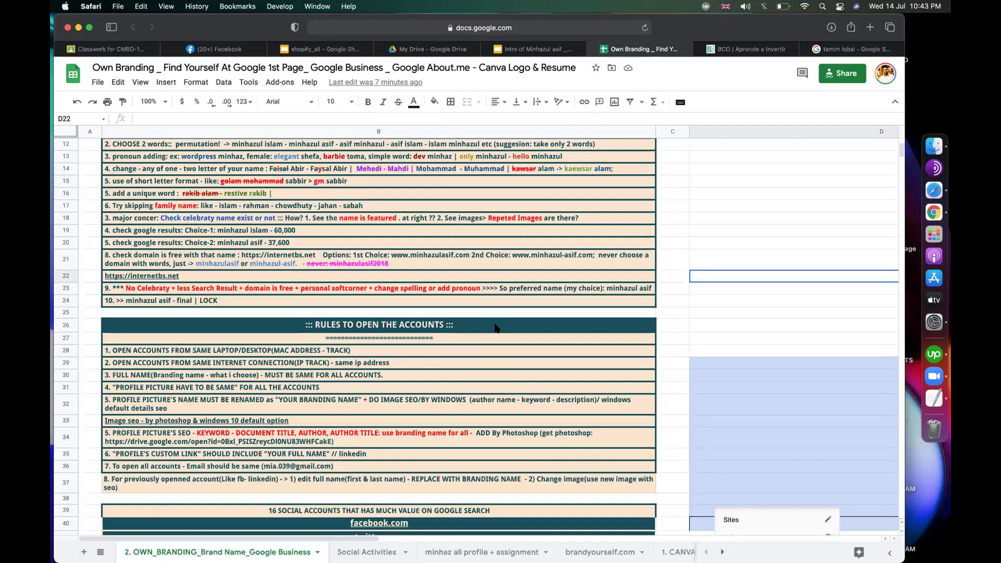
click(330, 324)
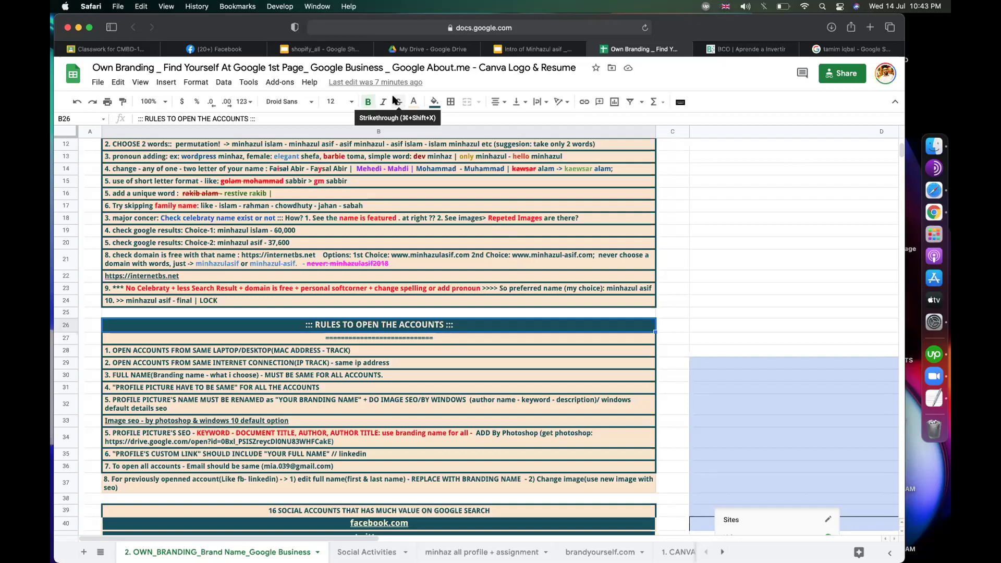
click(761, 277)
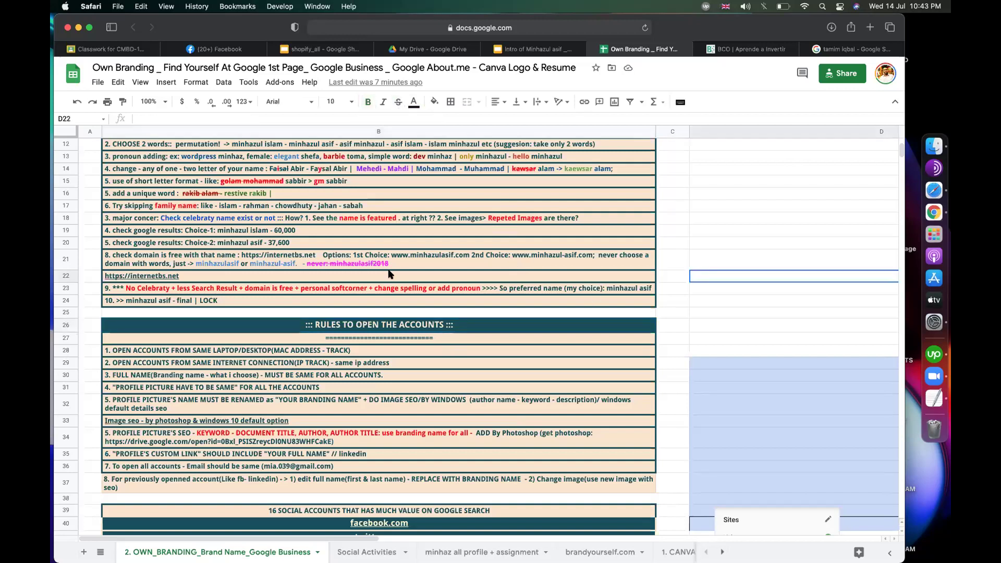
mouse_move(390, 274)
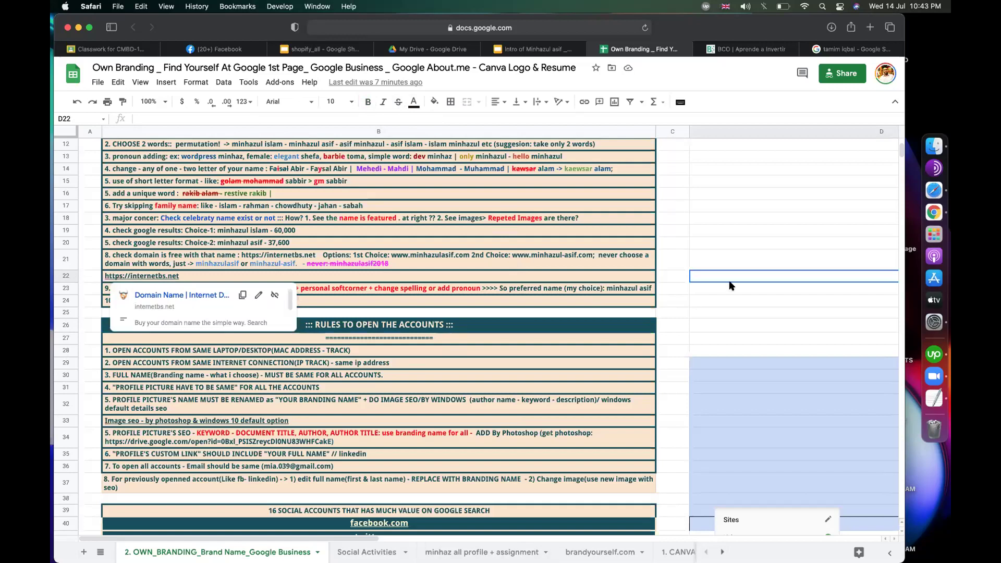
click(748, 246)
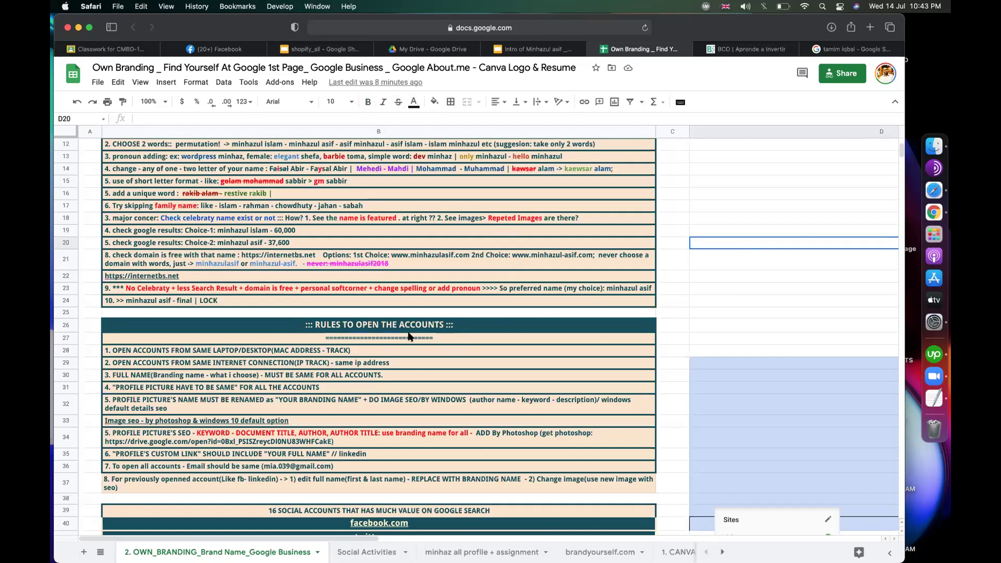
scroll(654, 292, down, 2)
key(Down)
key(Down)
key(Down)
key(Down)
key(Down)
key(Down)
key(Down)
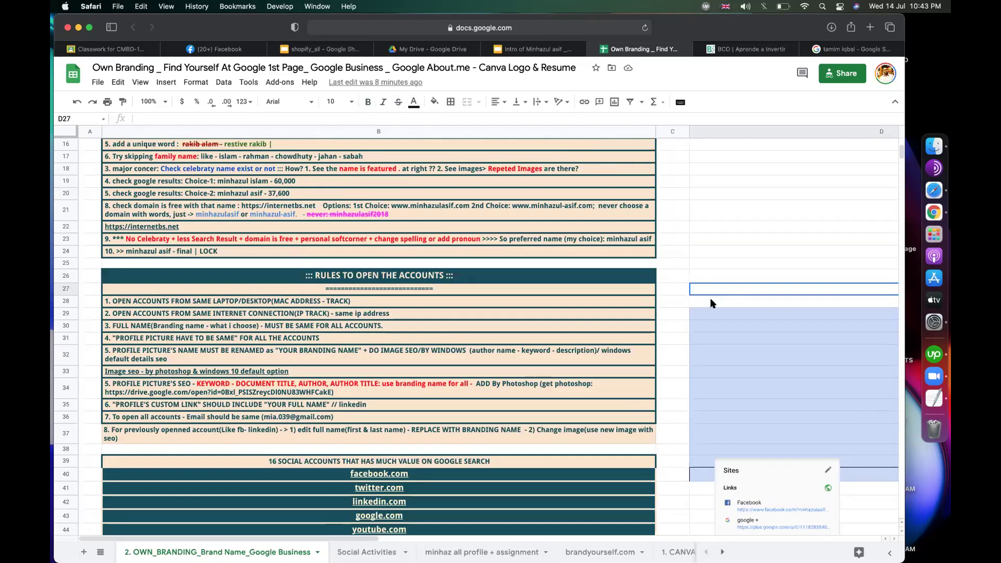
scroll(711, 302, down, 3)
scroll(711, 303, down, 2)
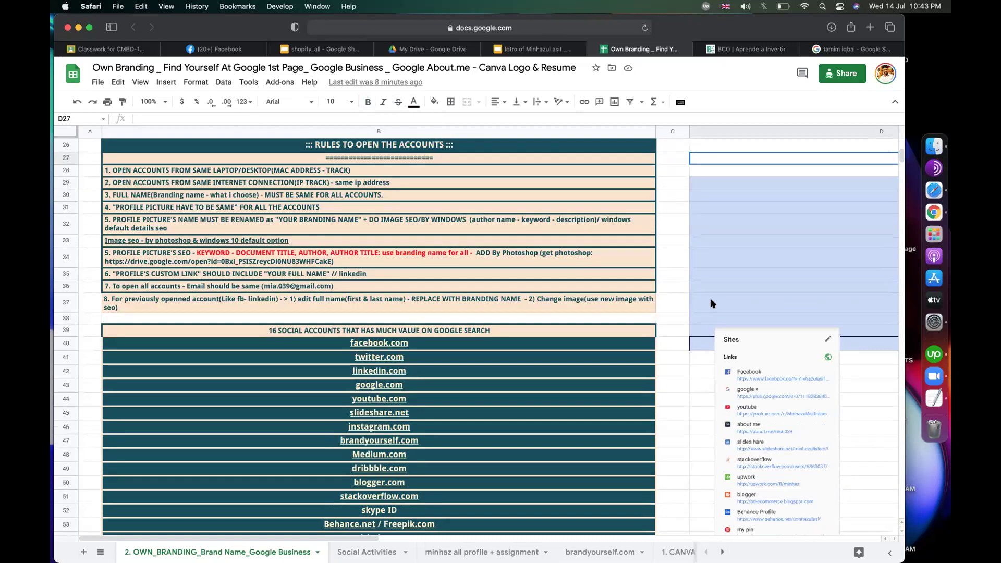
scroll(710, 304, down, 5)
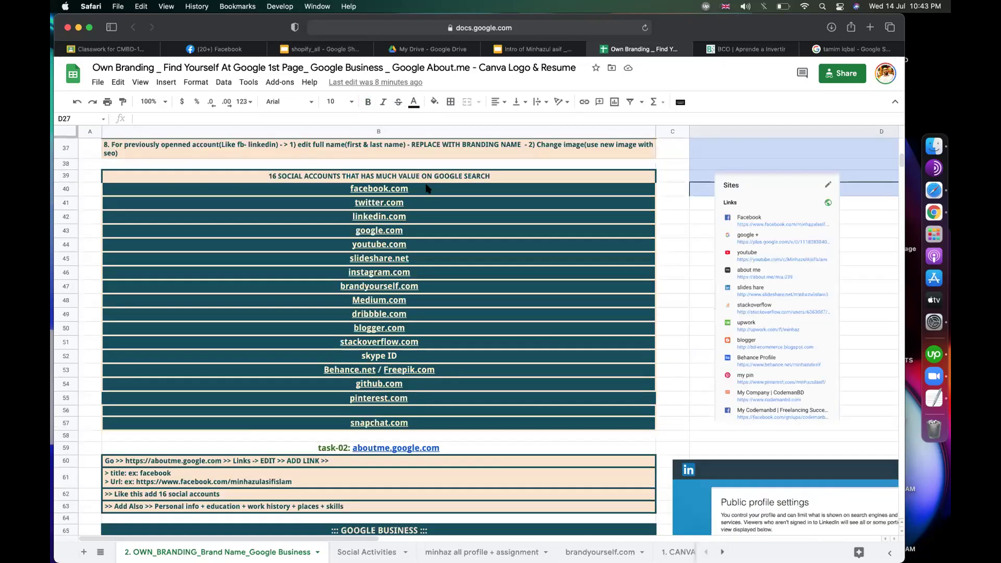
scroll(426, 188, down, 5)
mouse_move(411, 204)
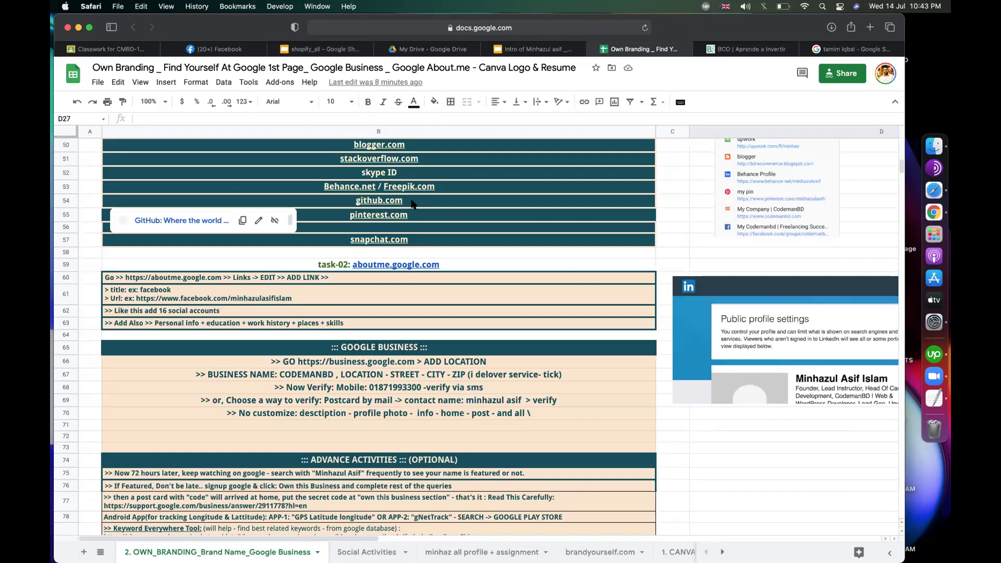
scroll(412, 203, up, 2)
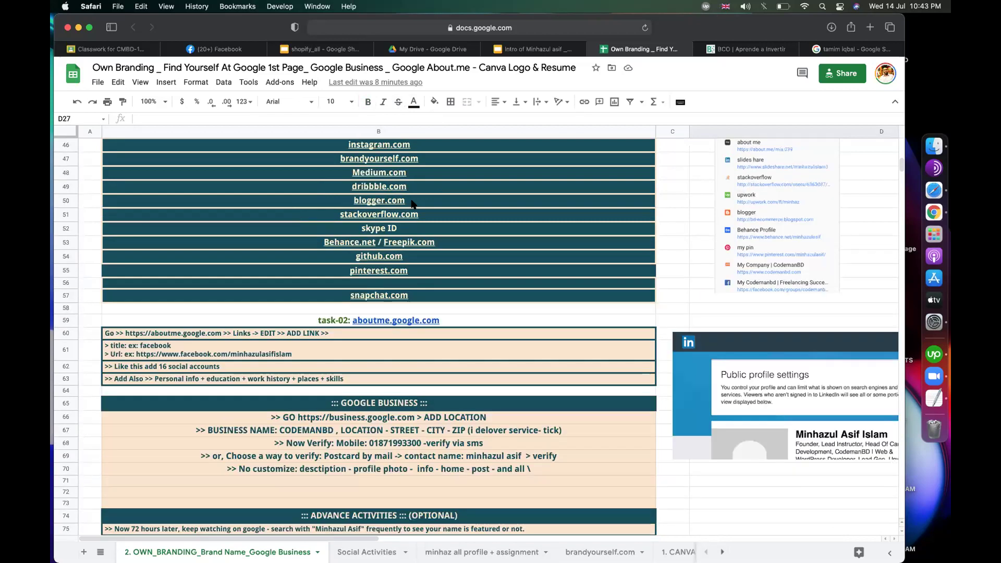
scroll(411, 203, up, 8)
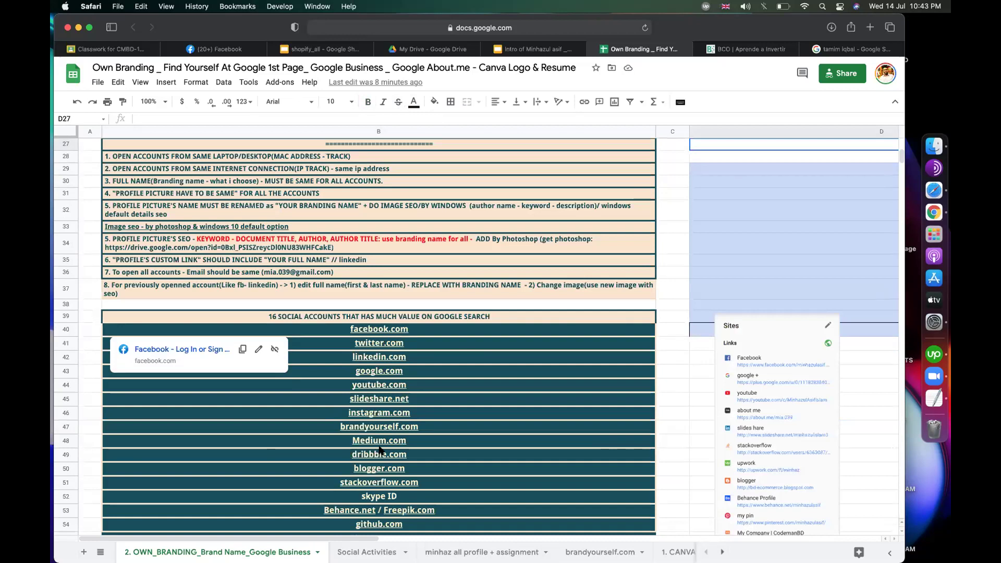
click(668, 297)
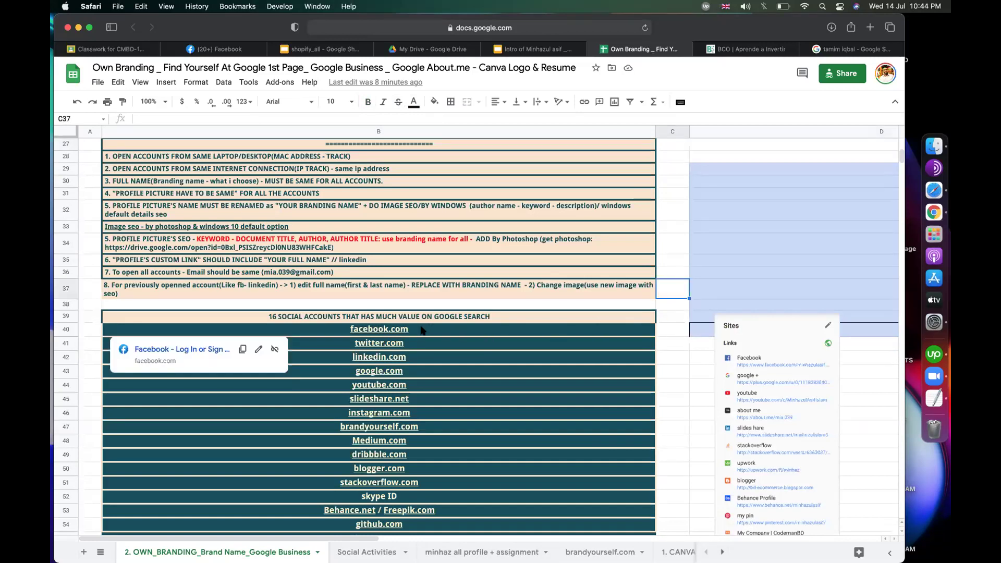
click(435, 343)
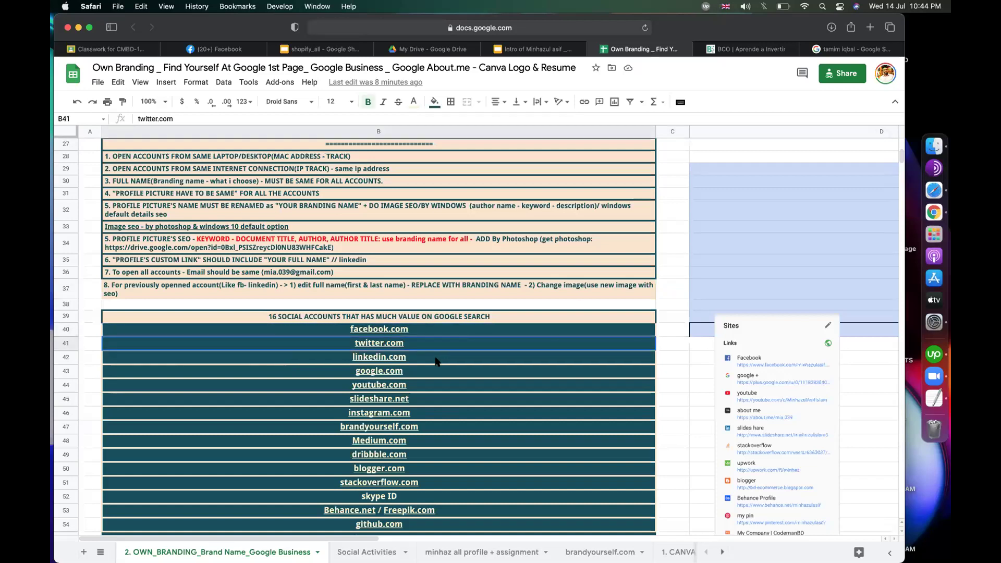
click(674, 269)
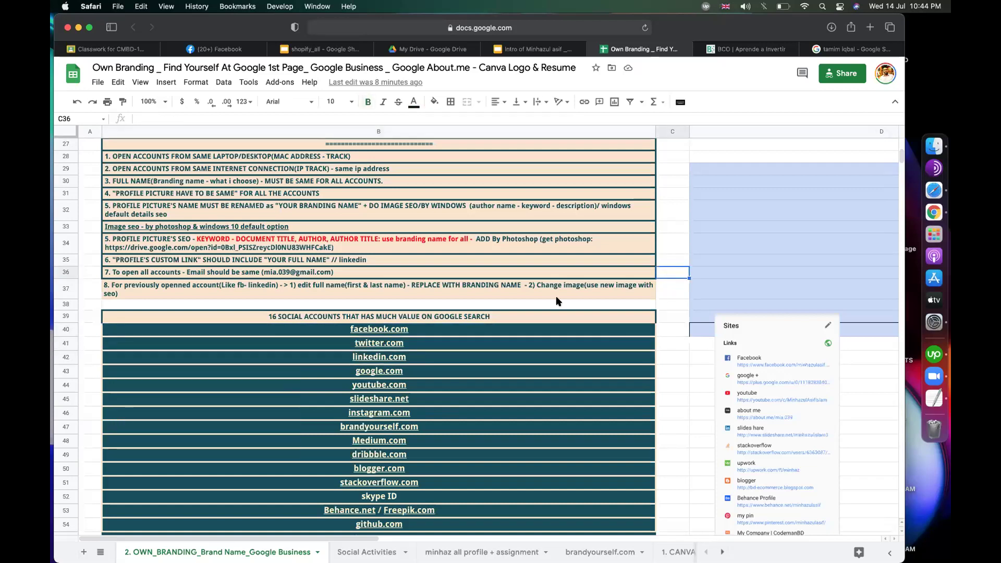
scroll(477, 409, up, 2)
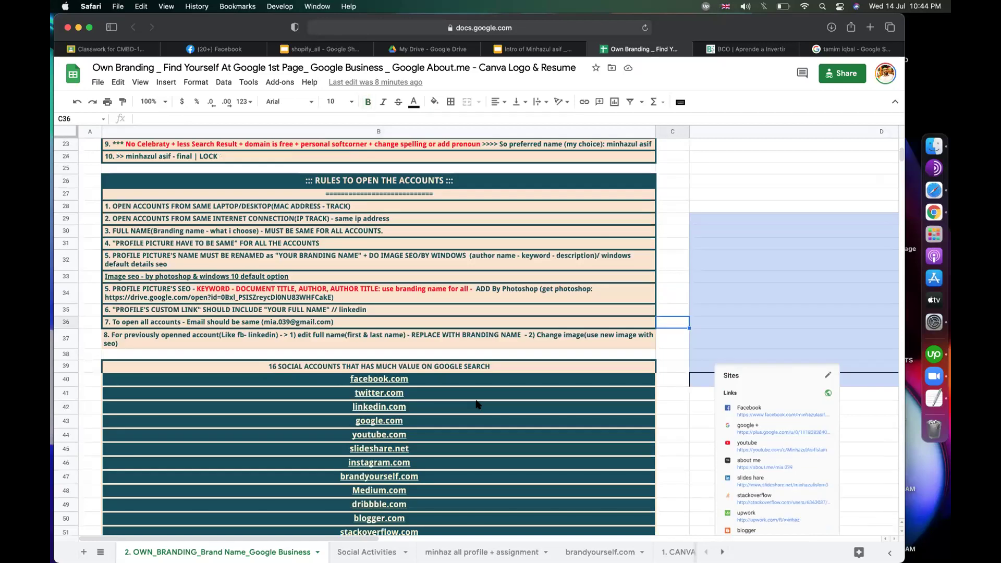
mouse_move(477, 405)
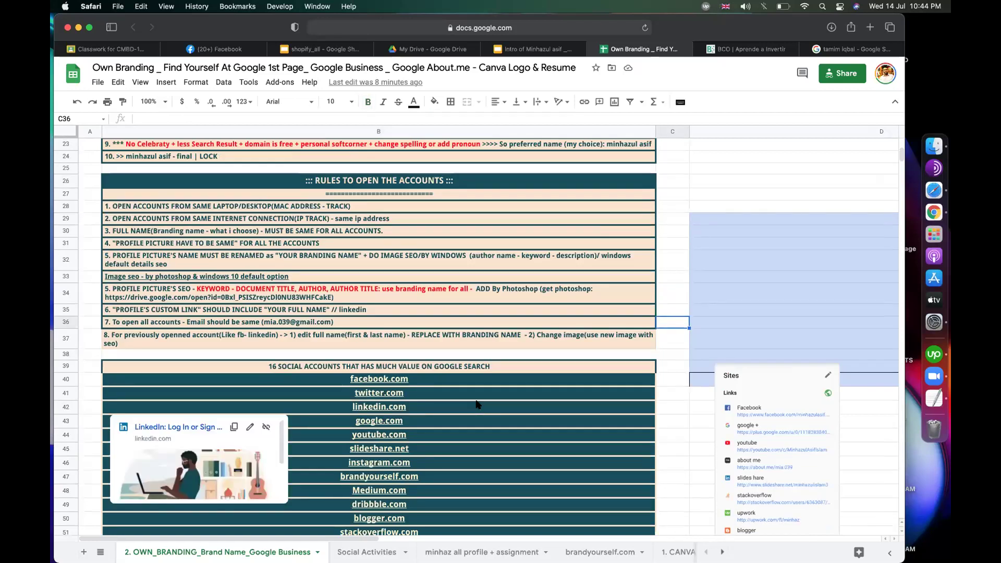
click(694, 191)
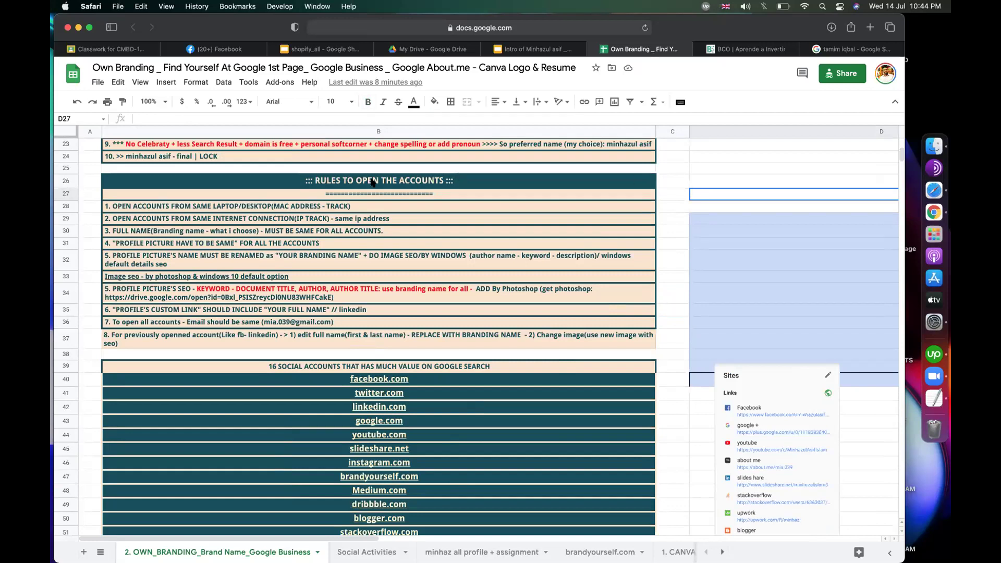
click(162, 207)
drag(162, 270, 169, 339)
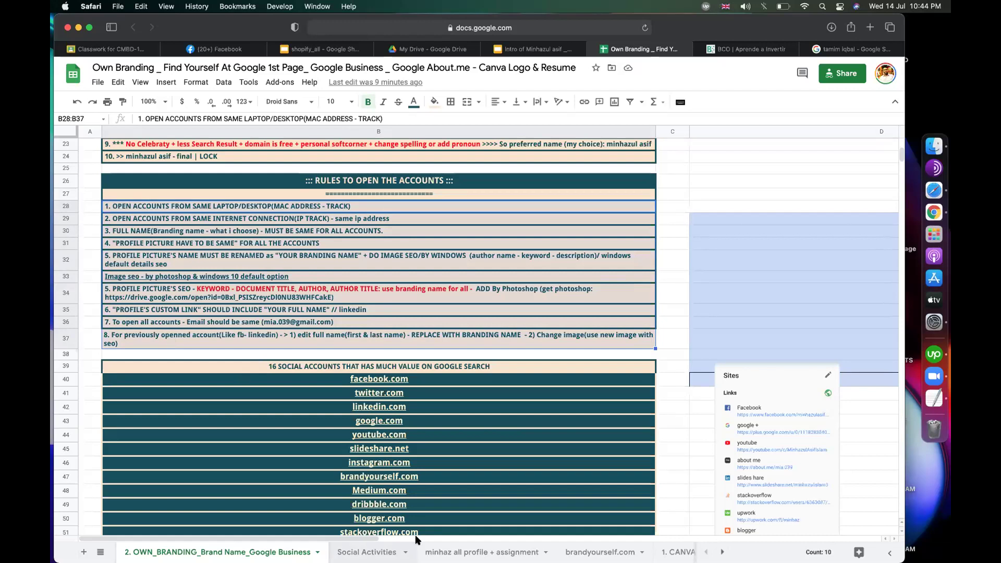
click(729, 166)
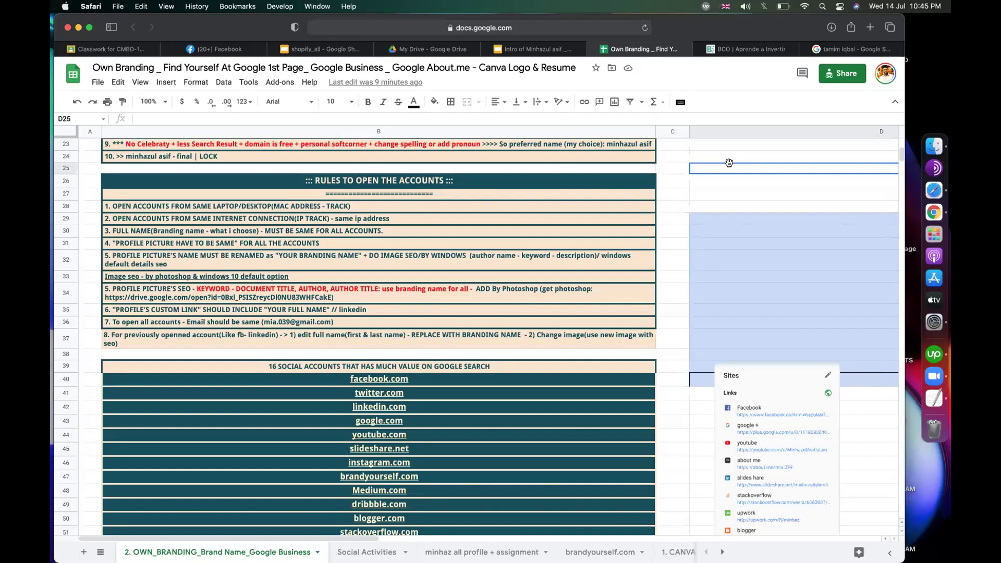
Step: Replace the Google query with the chosen branding name and run the search
click(847, 49)
triple_click(261, 83)
text(minhazul asif)
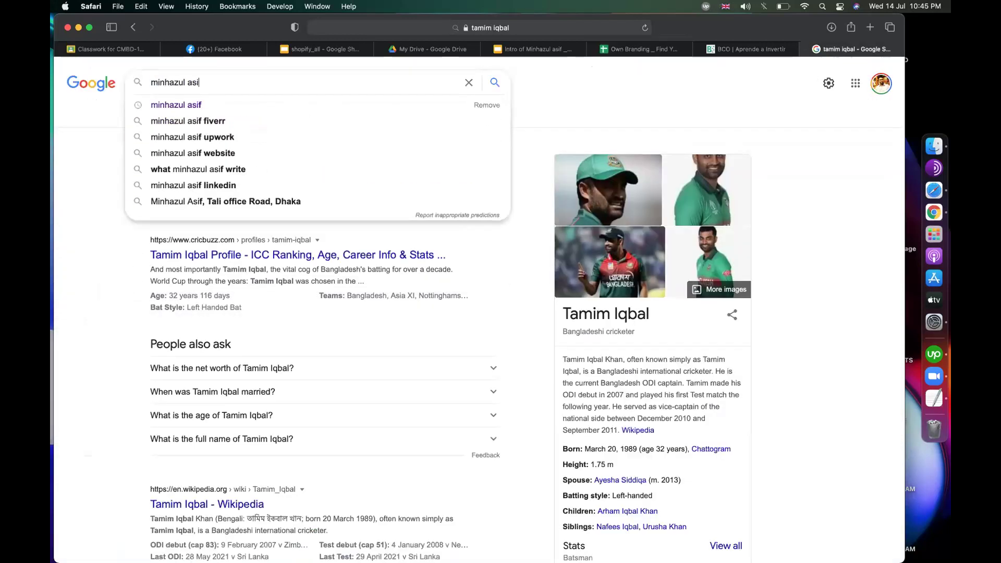
key(Return)
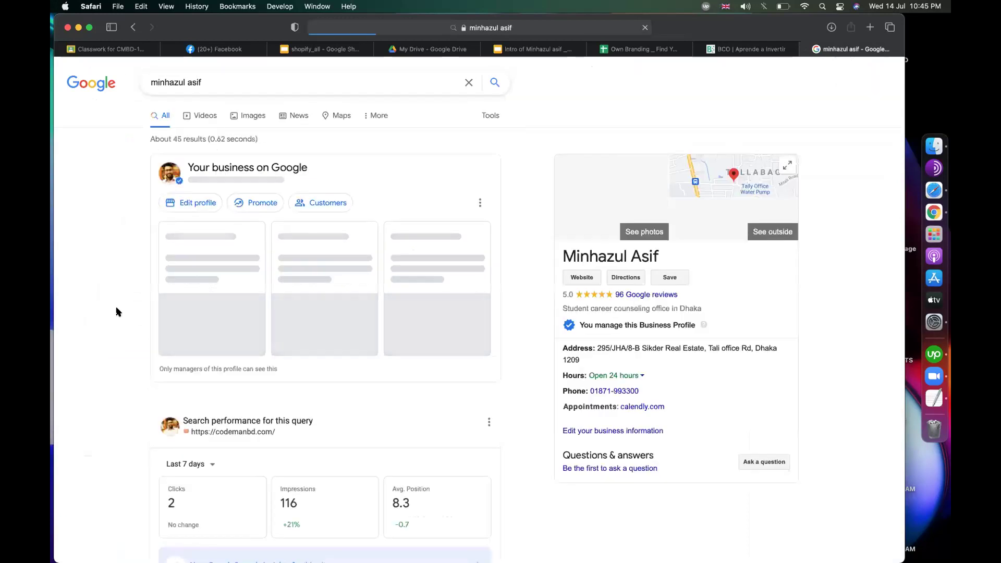
Step: Scroll through the profile results, highlighting the Instructory profile entry
scroll(118, 311, down, 10)
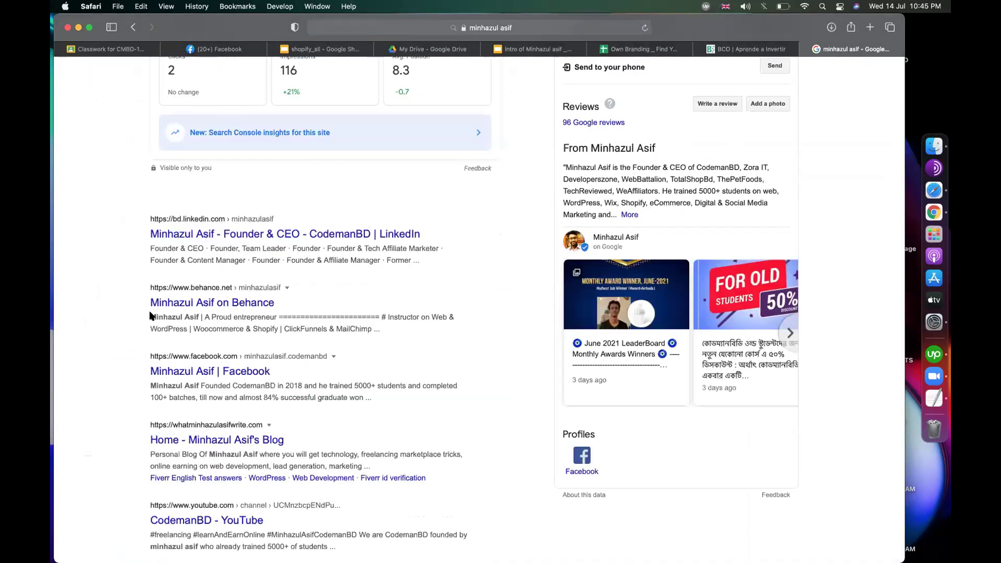
scroll(397, 344, down, 4)
scroll(396, 344, up, 3)
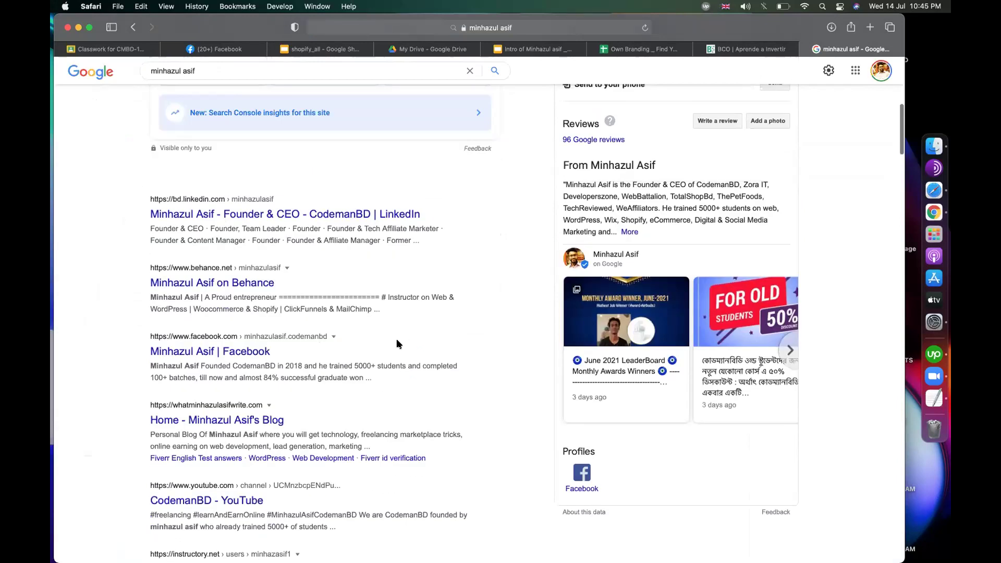
scroll(396, 344, down, 4)
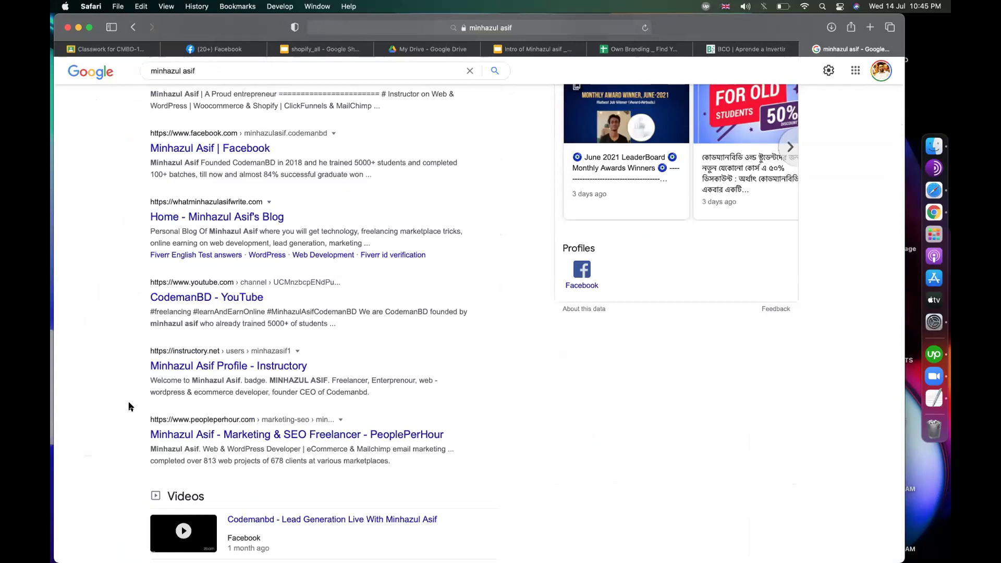
scroll(130, 407, up, 2)
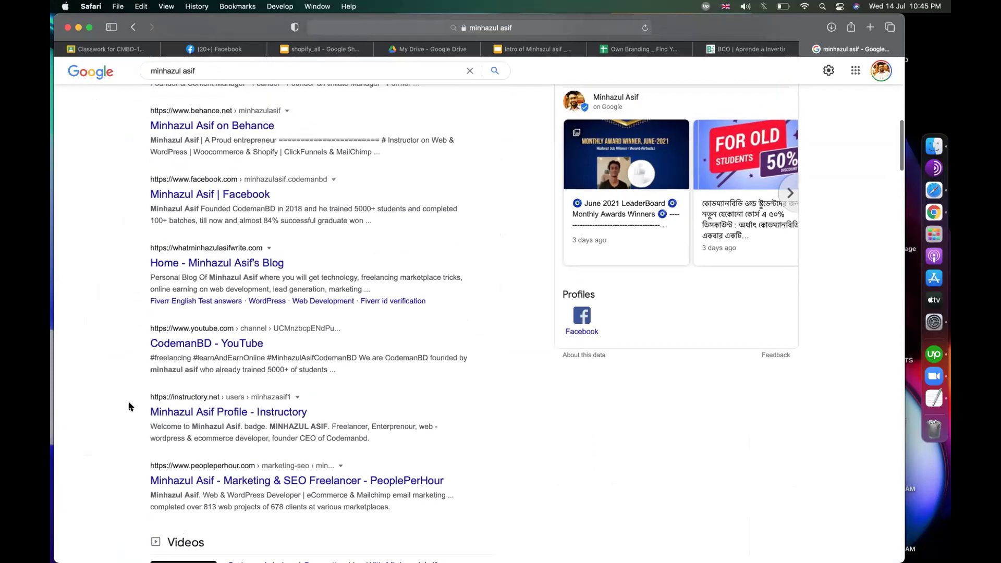
scroll(130, 406, up, 5)
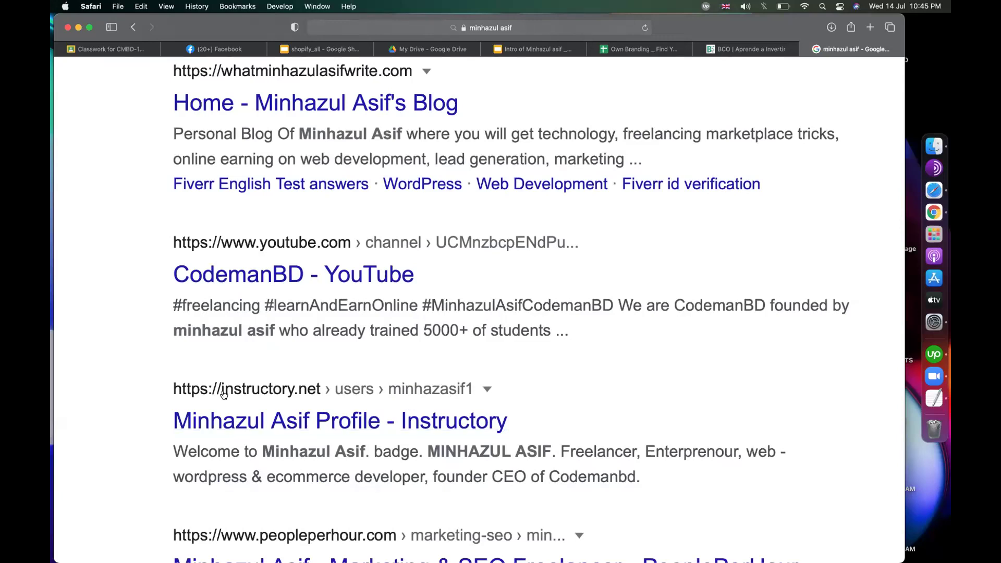
drag(150, 416, 278, 419)
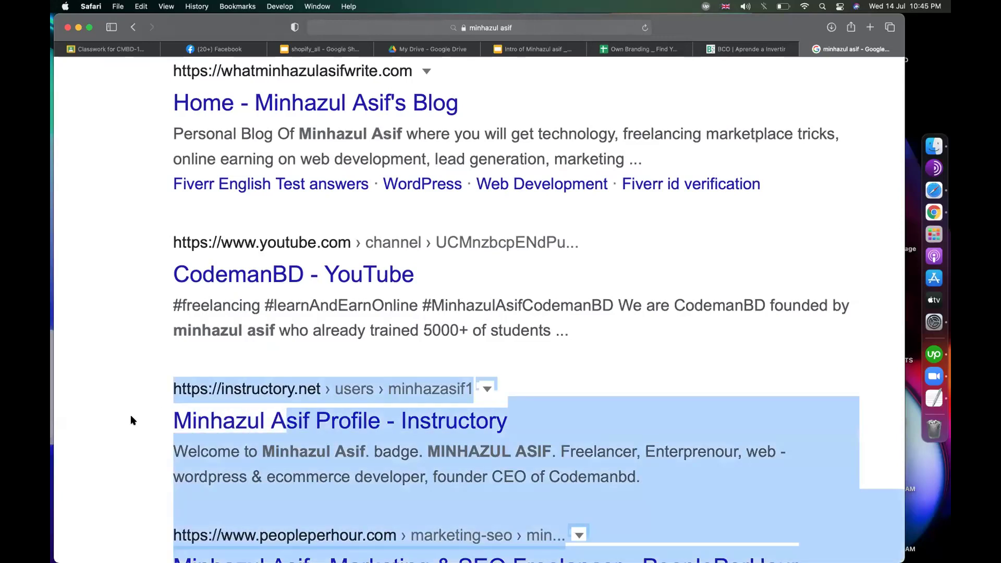
click(281, 433)
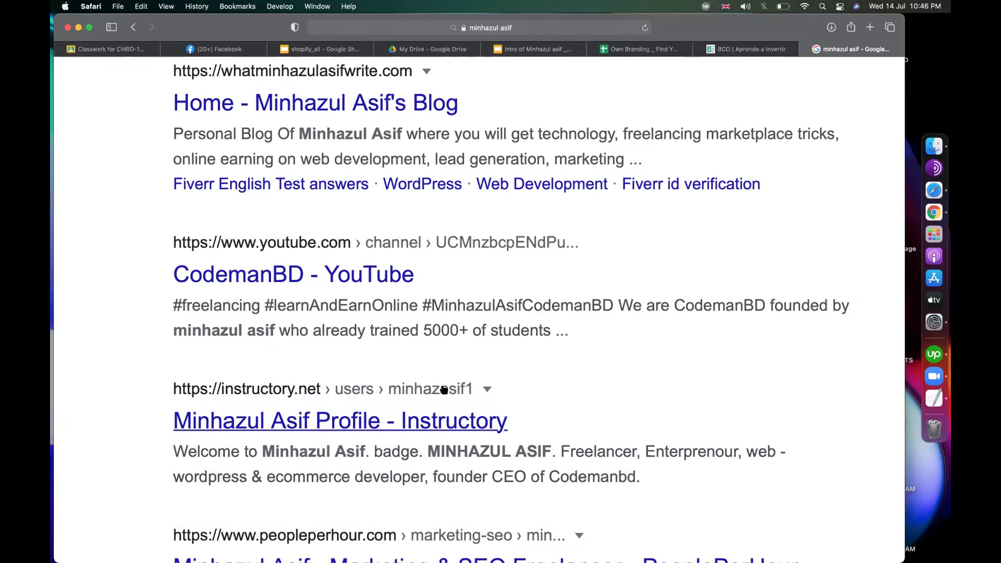
scroll(596, 376, down, 3)
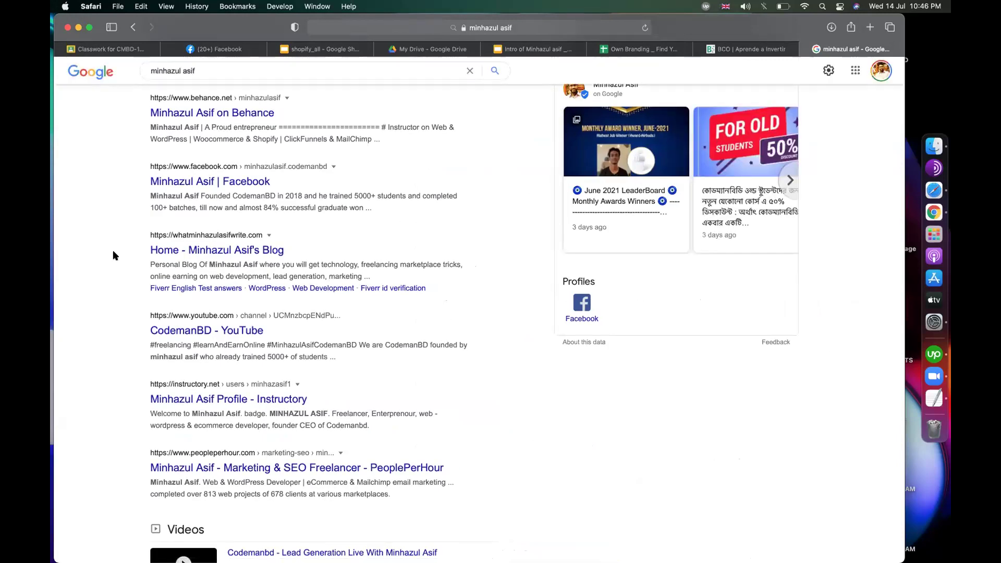
Step: Scroll the search results, then return via the Slides deck to the Own Branding spreadsheet
scroll(130, 254, up, 3)
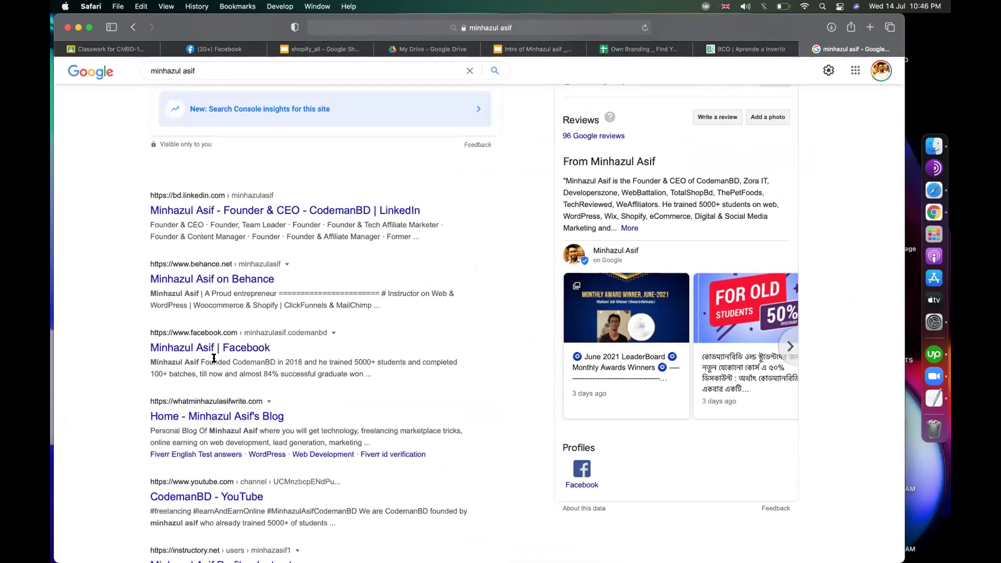
scroll(303, 334, up, 5)
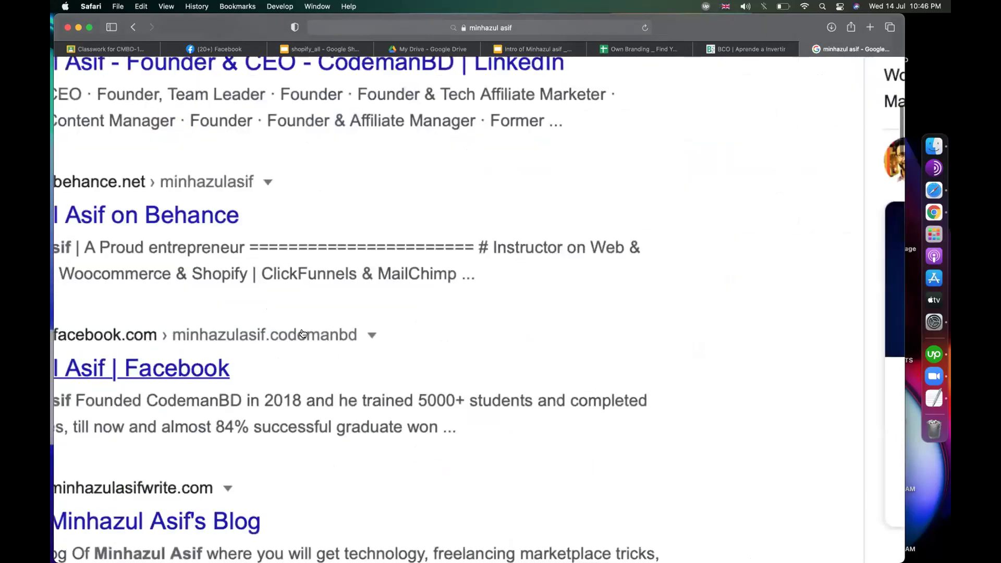
scroll(242, 343, left, 2)
scroll(242, 343, left, 1)
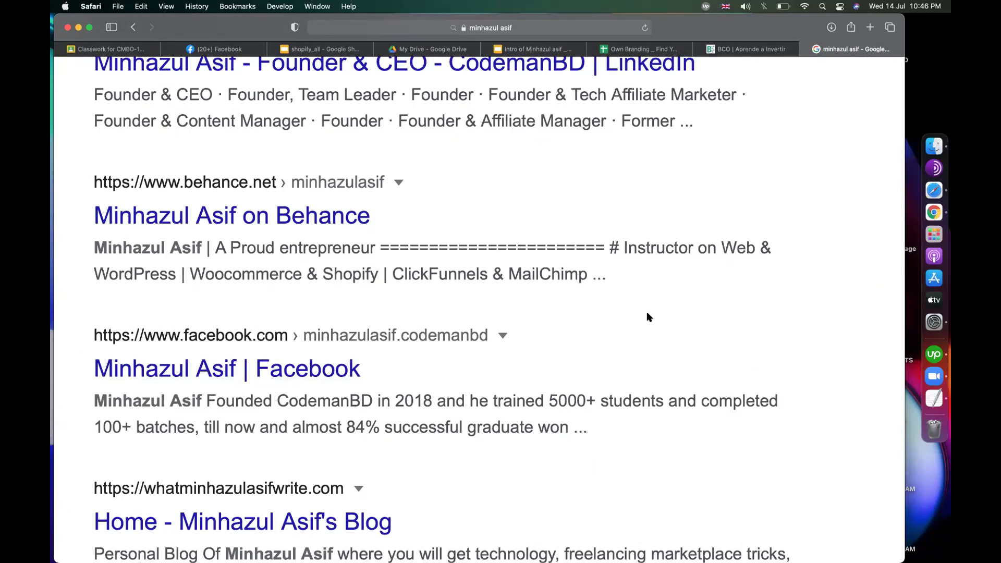
scroll(647, 317, down, 5)
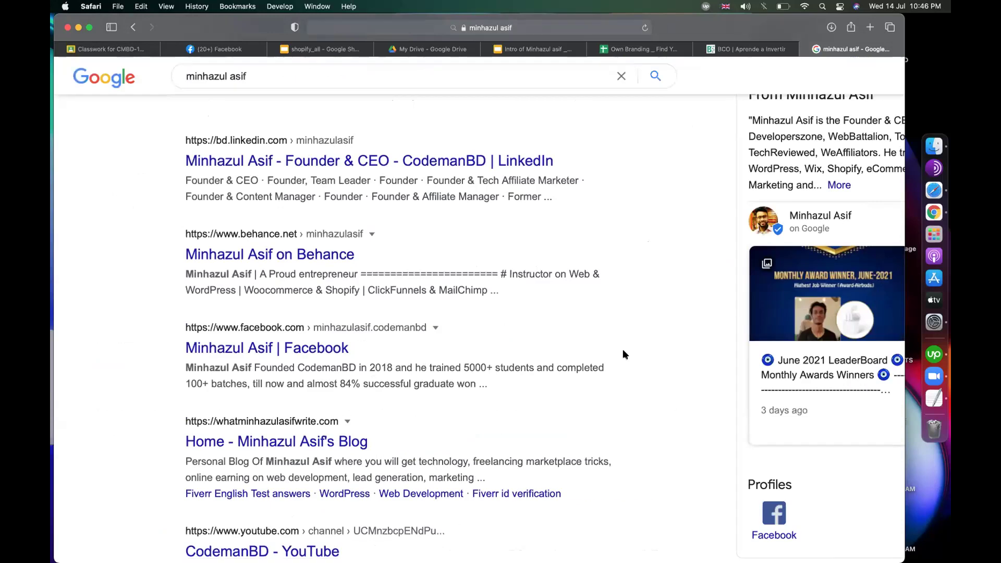
scroll(623, 354, down, 5)
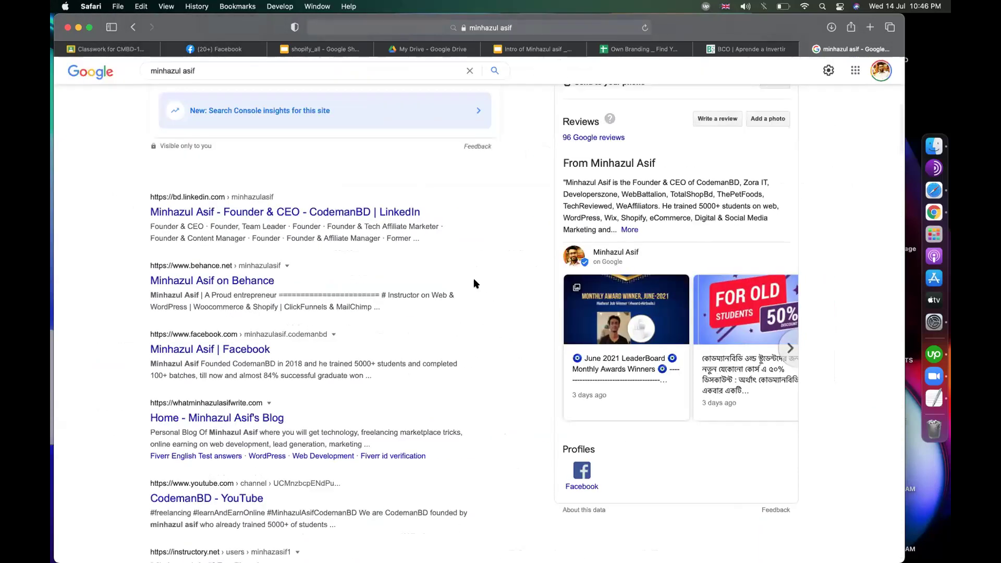
click(529, 50)
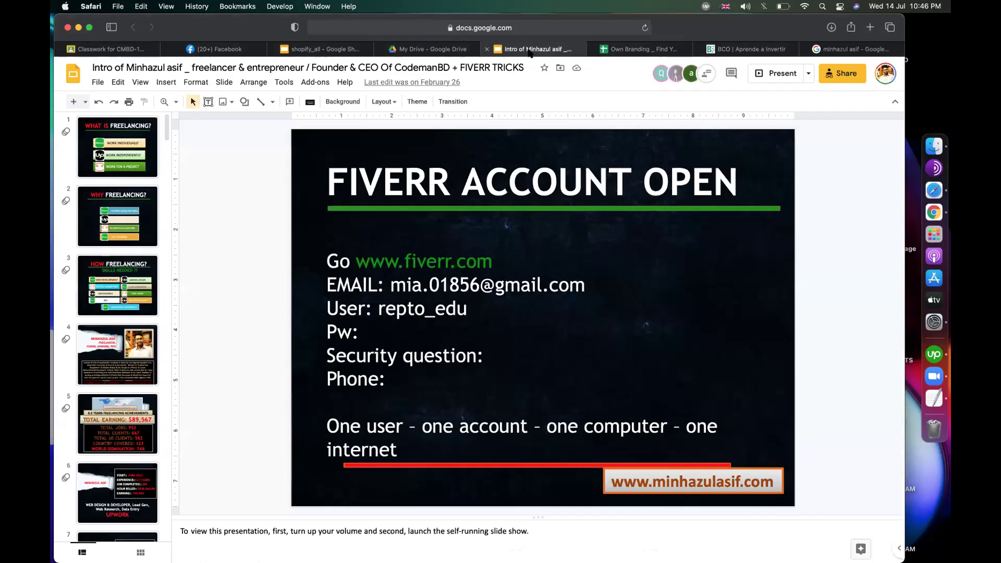
click(630, 49)
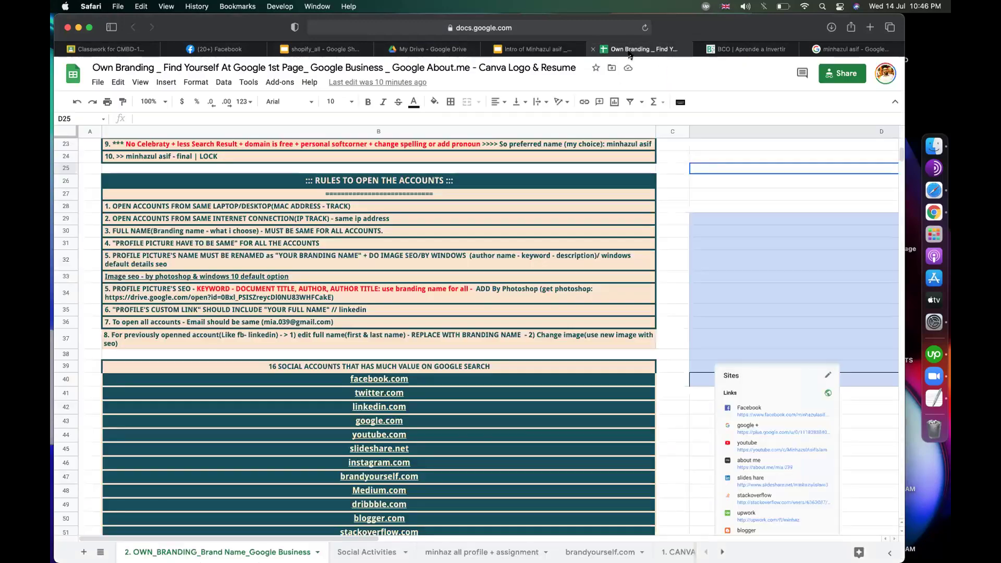
click(183, 206)
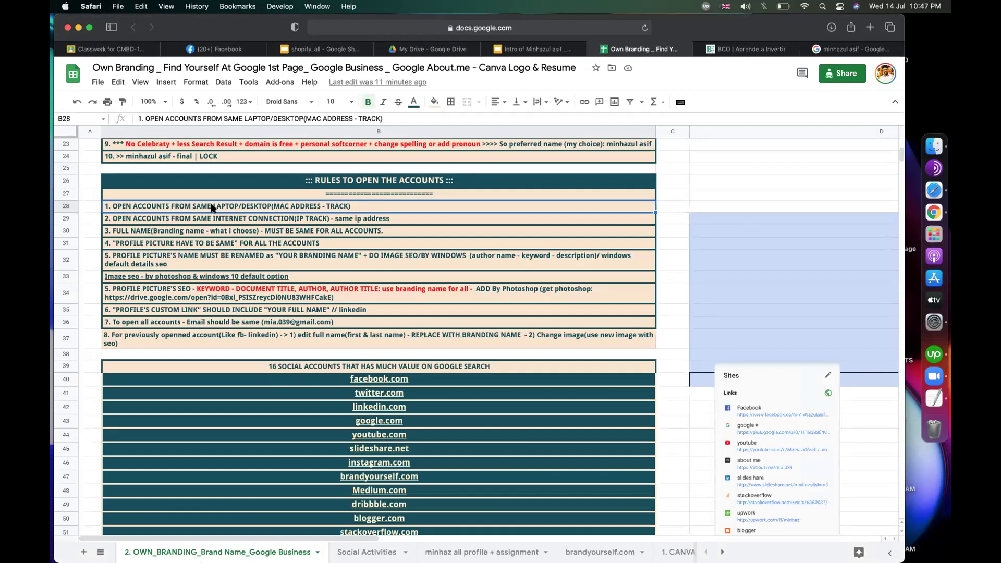
click(212, 220)
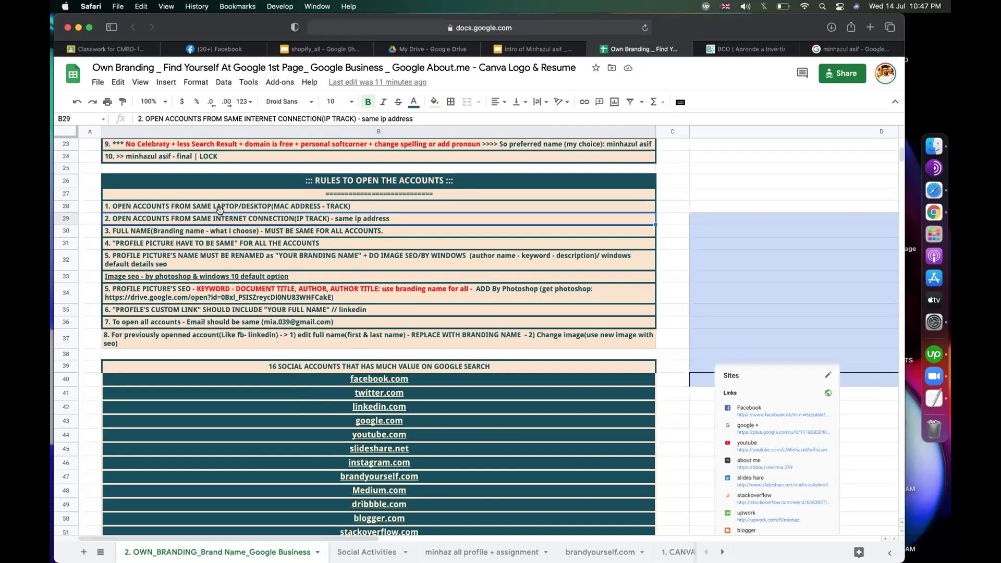
click(155, 233)
scroll(155, 233, up, 5)
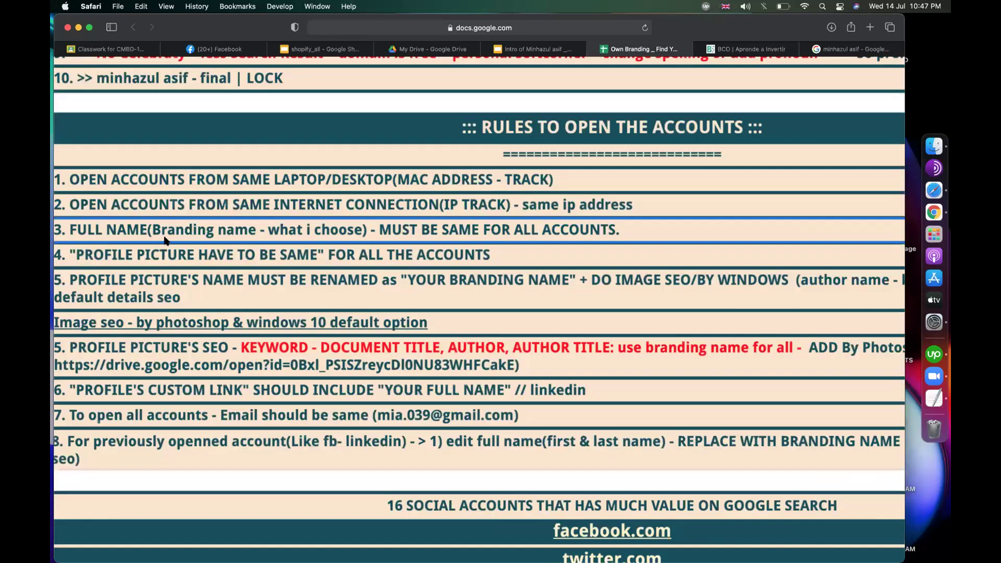
scroll(164, 240, up, 5)
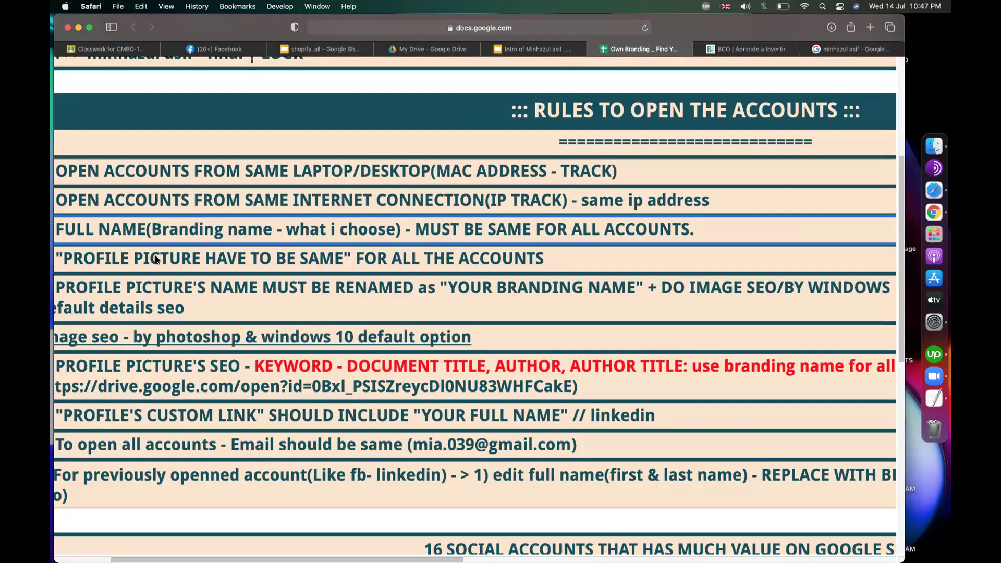
click(155, 259)
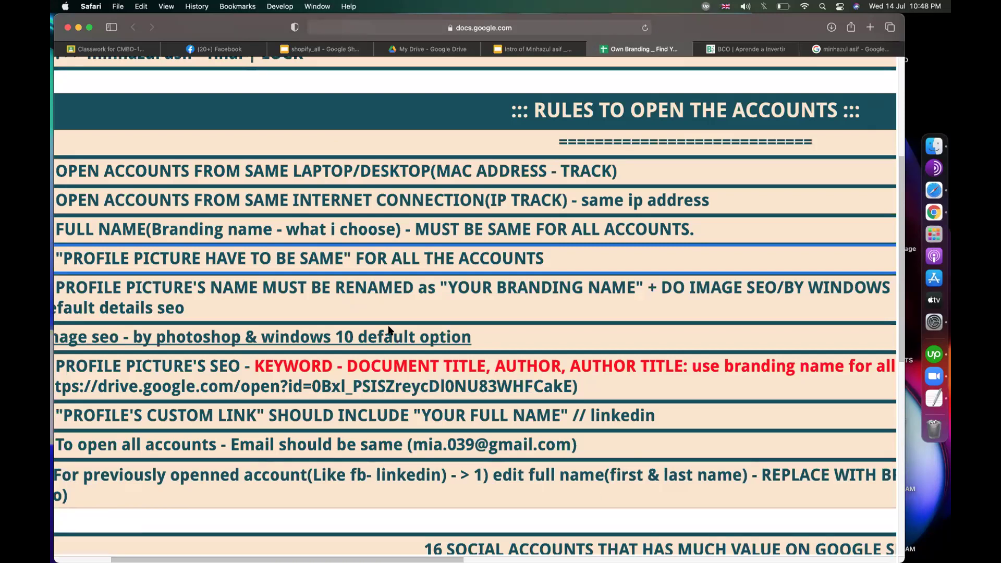
Step: Review the profile-picture renaming and custom profile link rules, then switch to the Google results tab
click(293, 318)
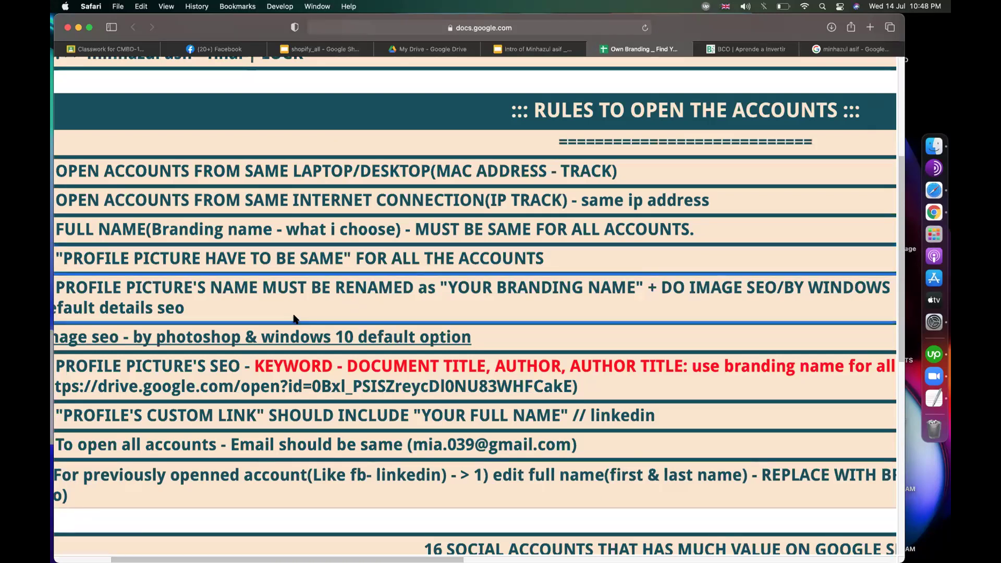
scroll(286, 407, down, 5)
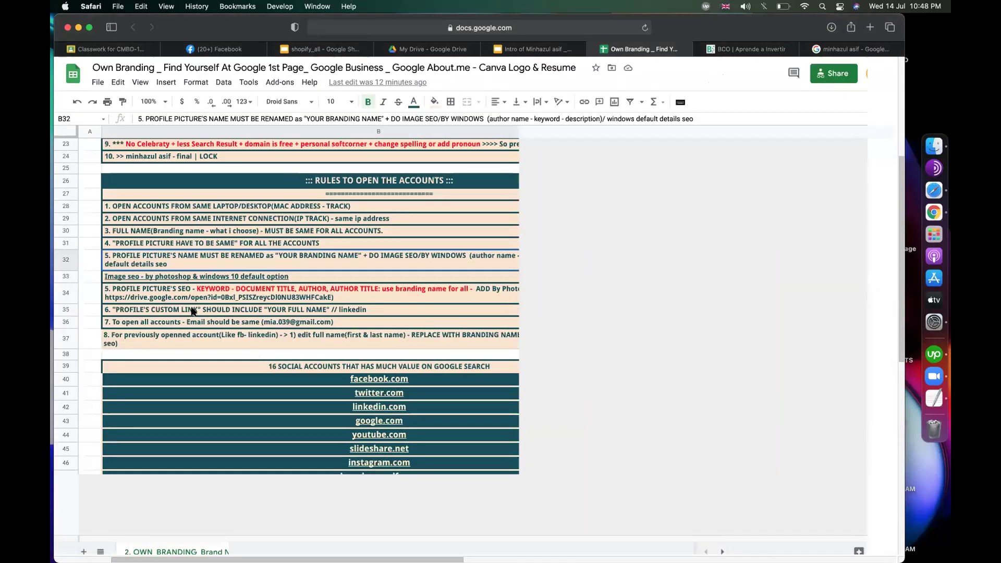
click(392, 312)
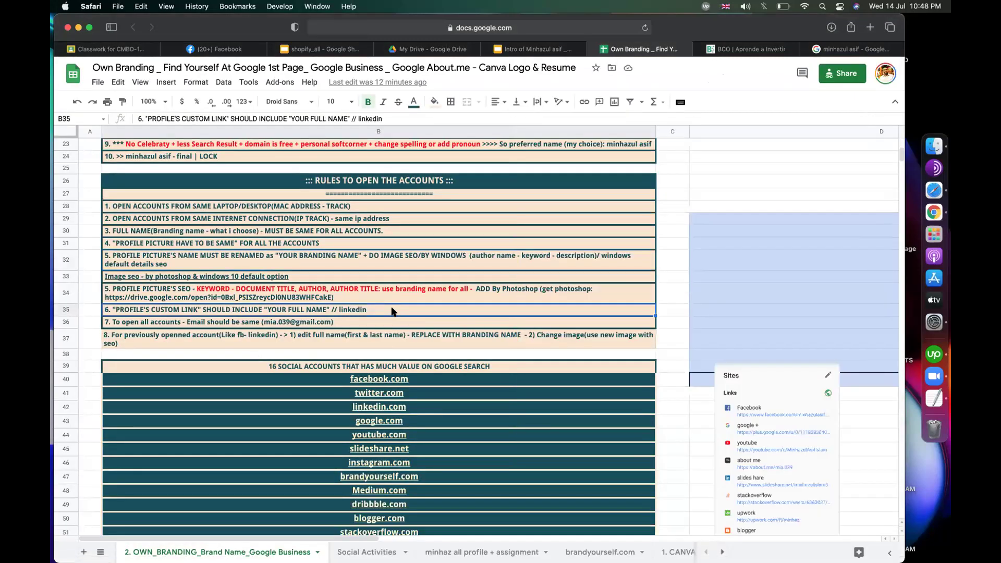
click(865, 50)
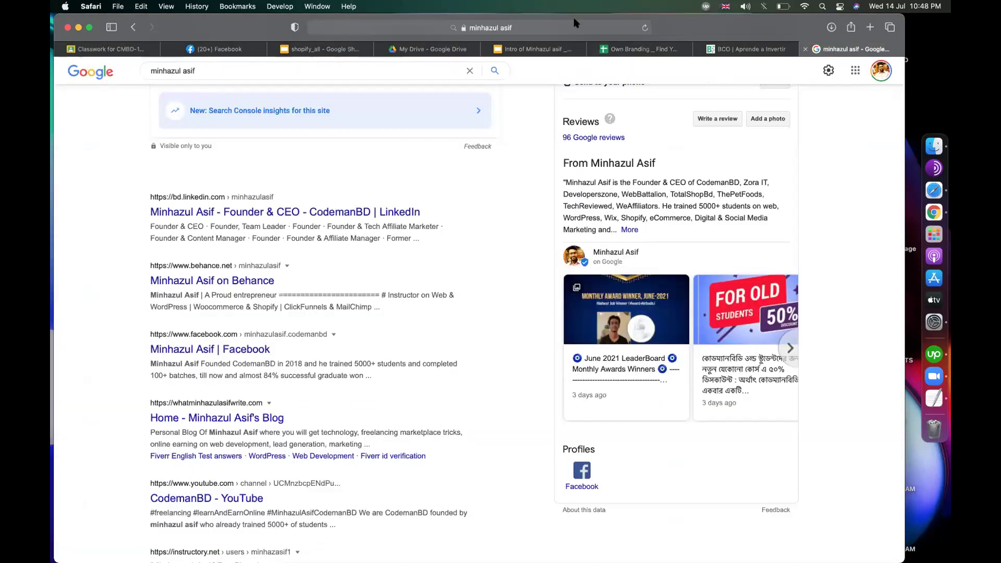
Step: Go to linkedin.com, open your own profile page and check its current web address
click(554, 26)
text(linkedin.com)
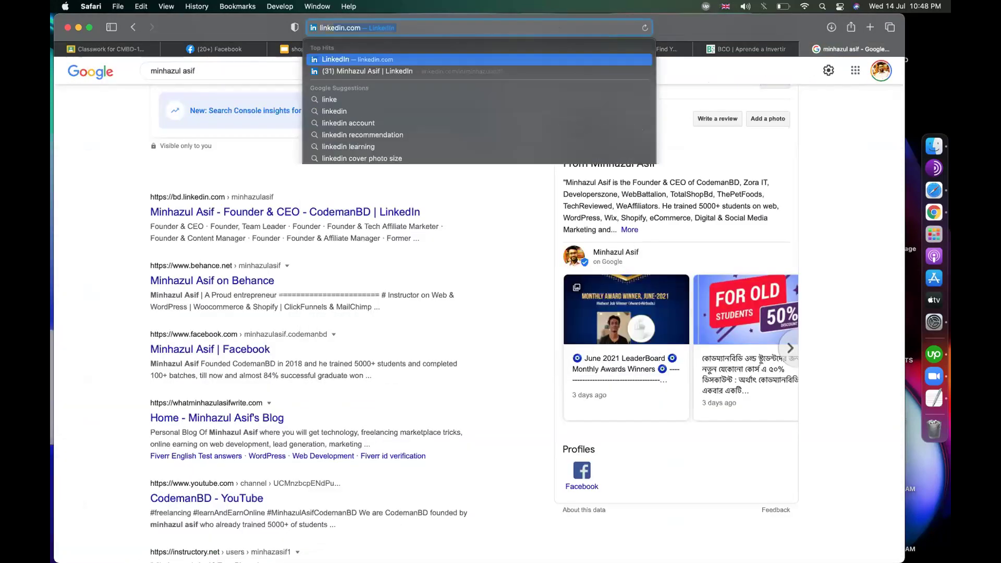
key(Return)
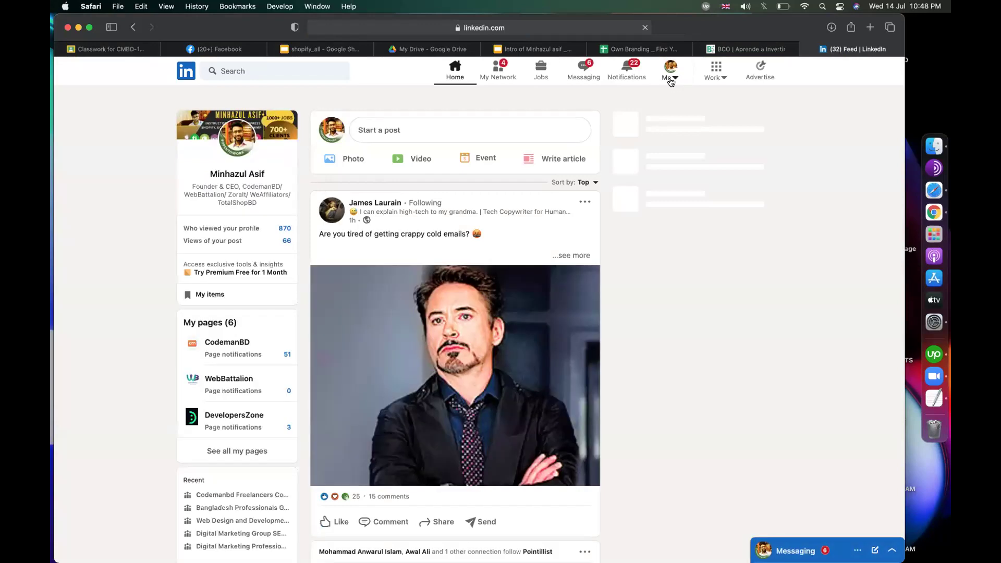
click(671, 78)
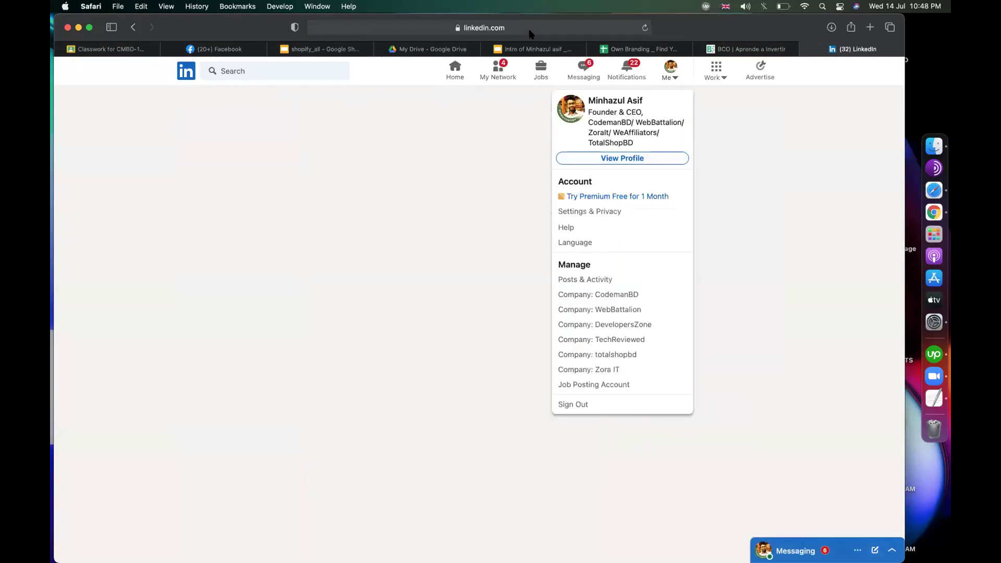
click(464, 29)
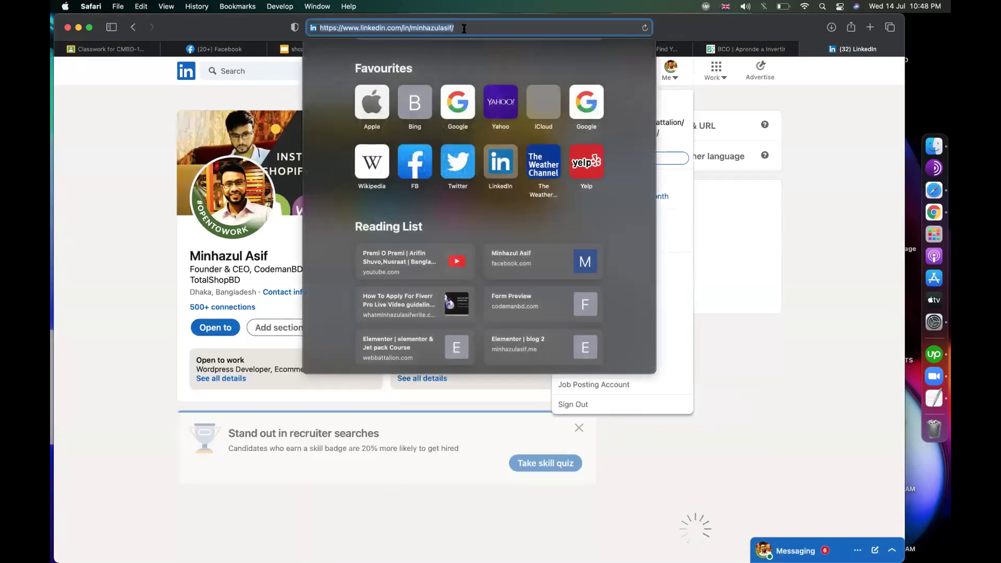
click(411, 28)
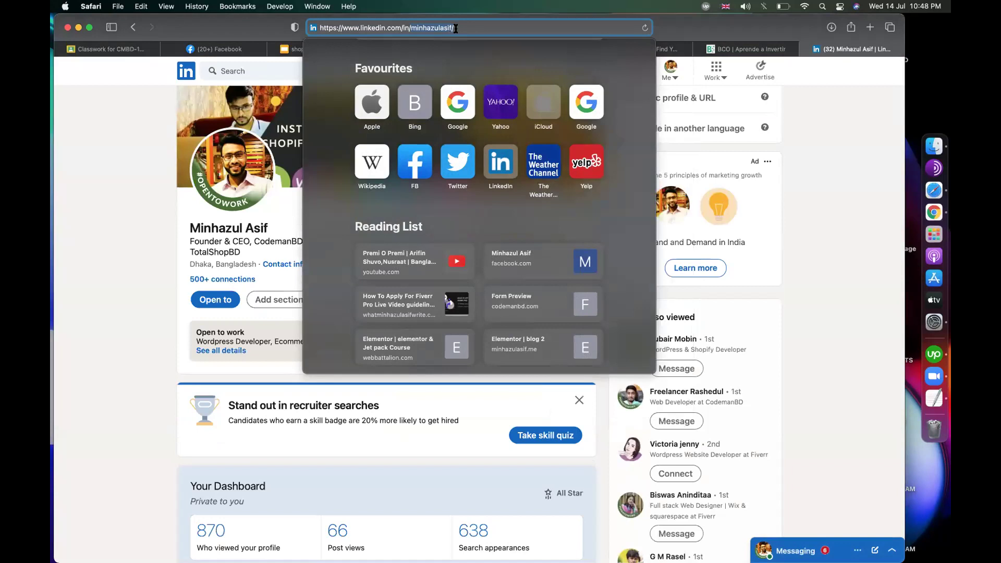
click(808, 137)
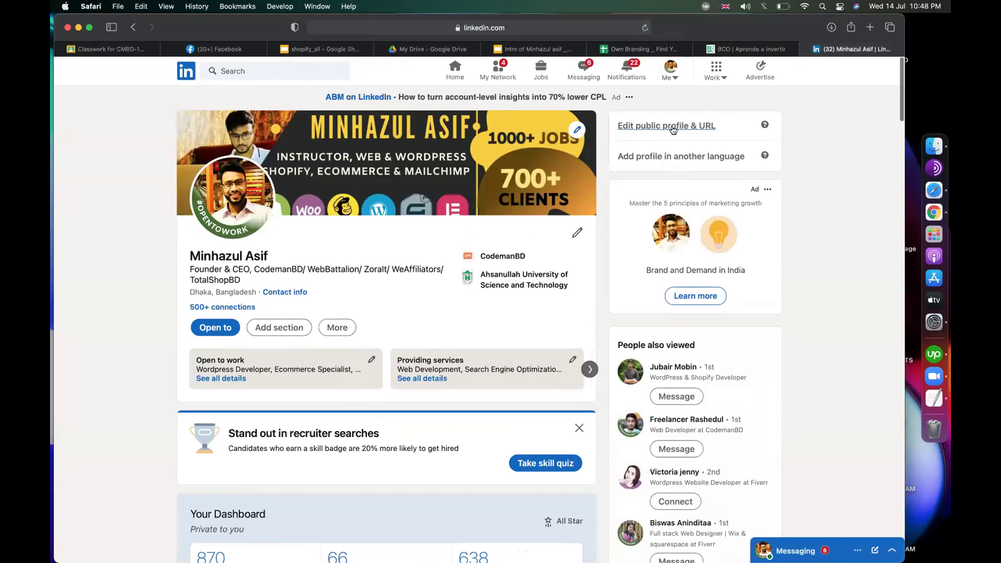
Step: Open the public profile and URL settings and start editing the custom profile URL
click(676, 126)
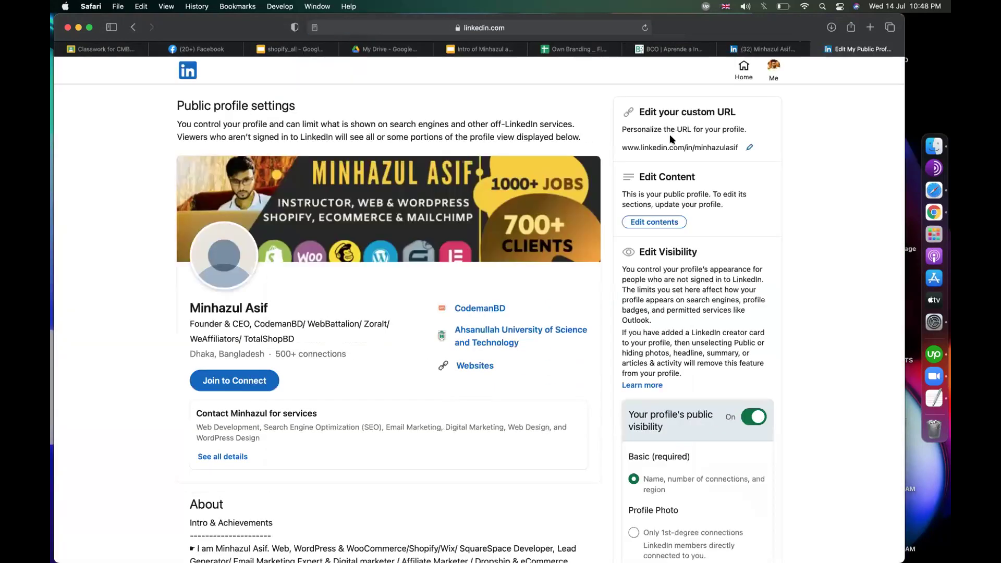
scroll(671, 139, up, 5)
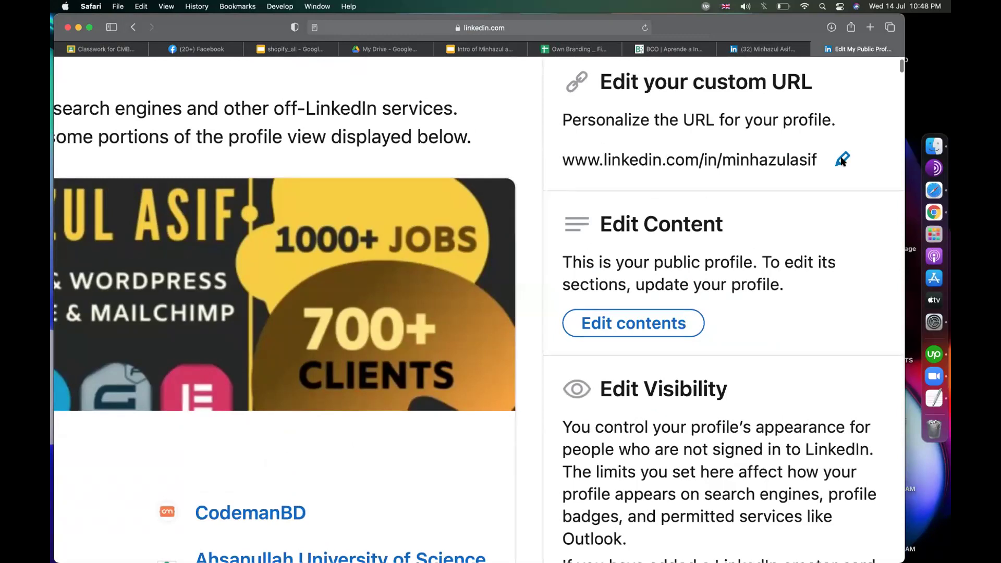
click(842, 160)
click(831, 161)
double_click(787, 161)
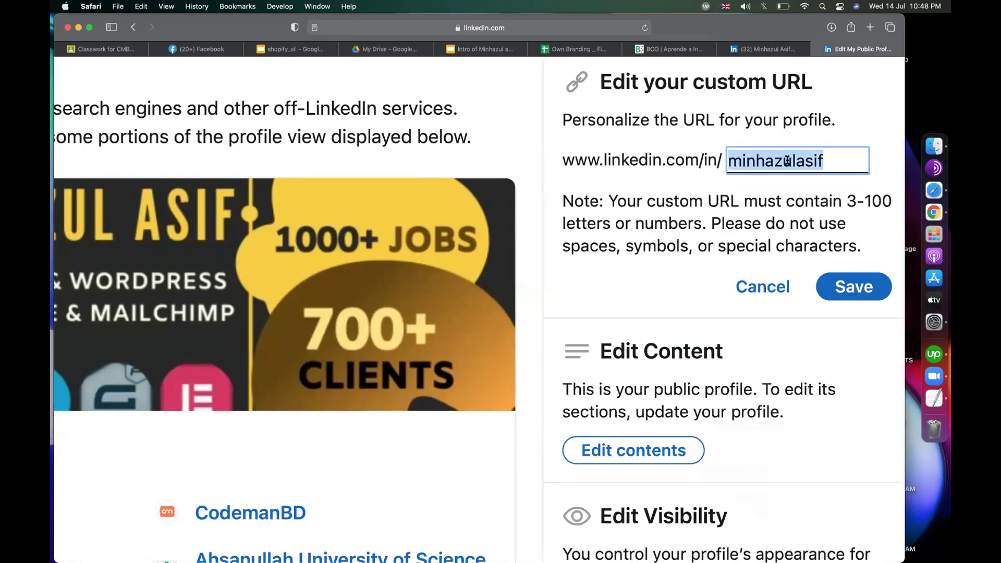
click(748, 160)
Step: Remove the space so the custom URL is the space-free branding name, and save it
click(797, 160)
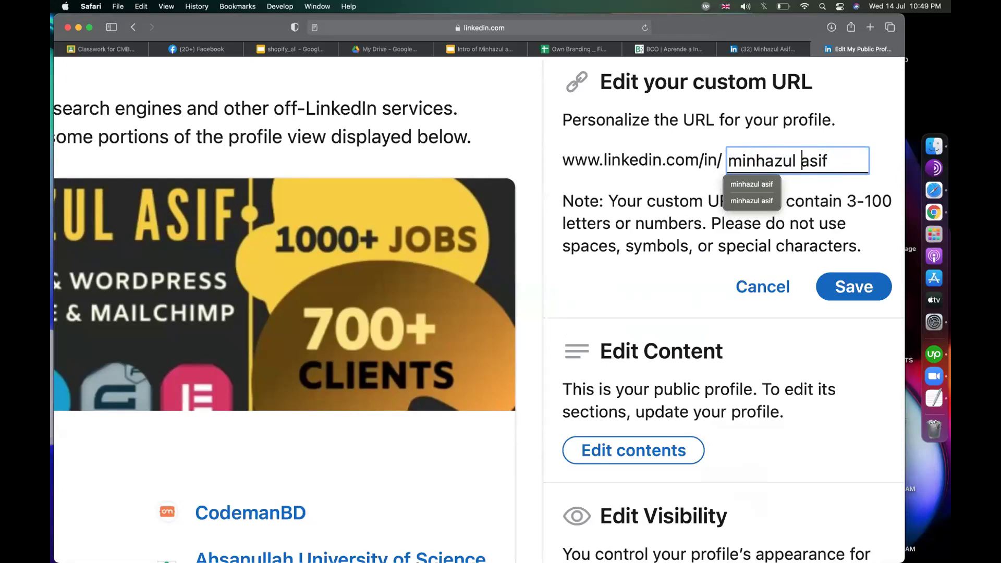
click(797, 160)
click(605, 161)
drag(617, 161, 718, 161)
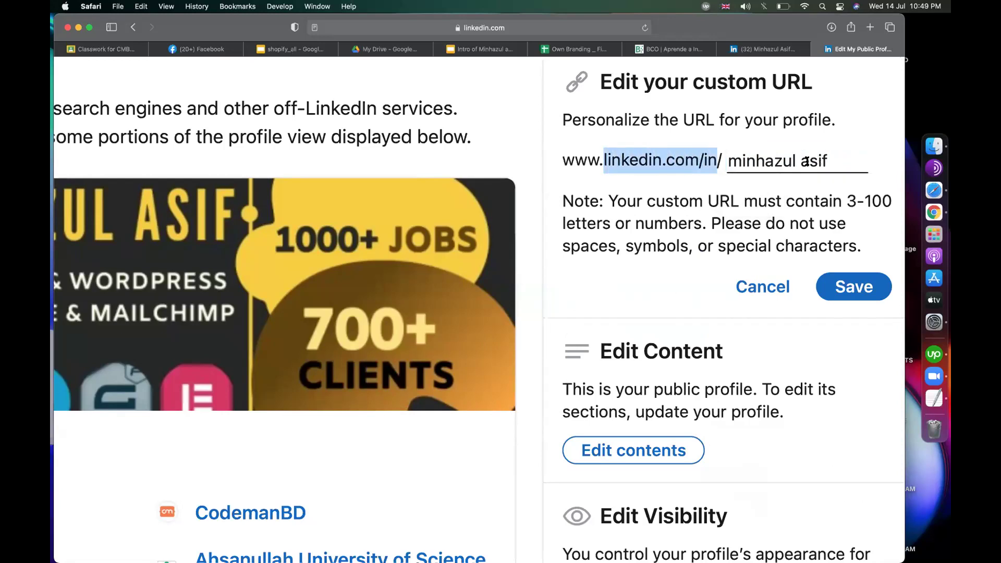
click(806, 161)
key(BackSpace)
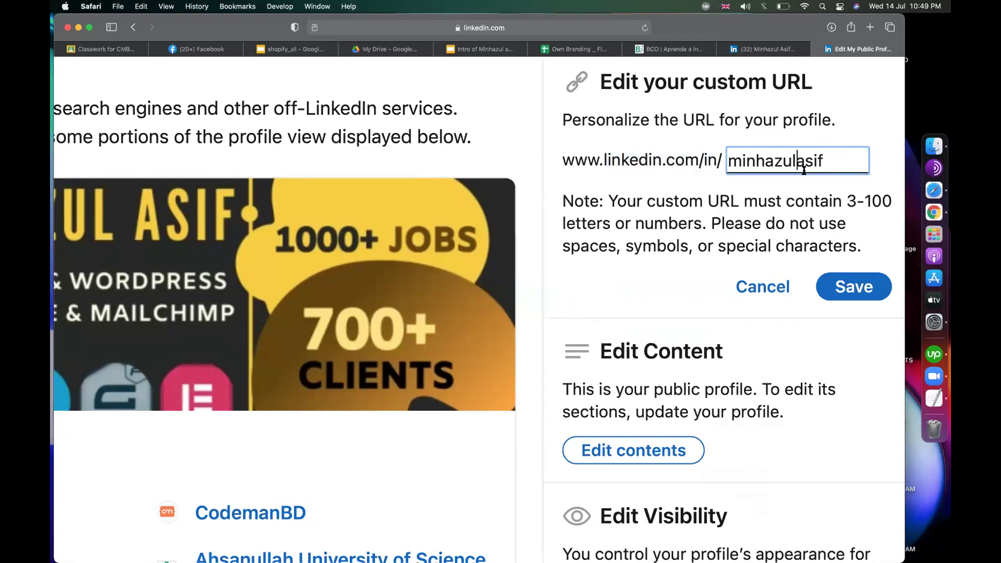
click(869, 106)
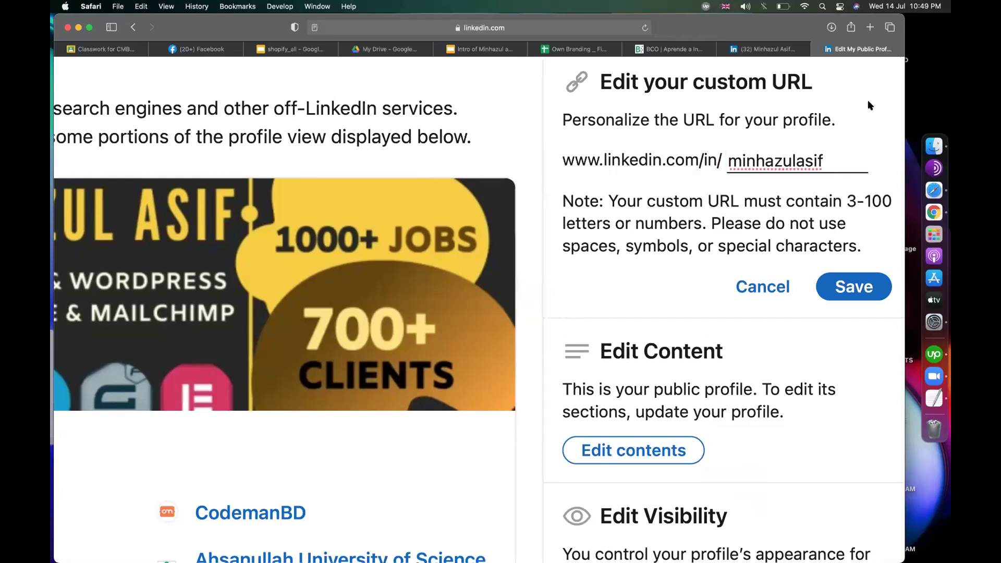
click(851, 287)
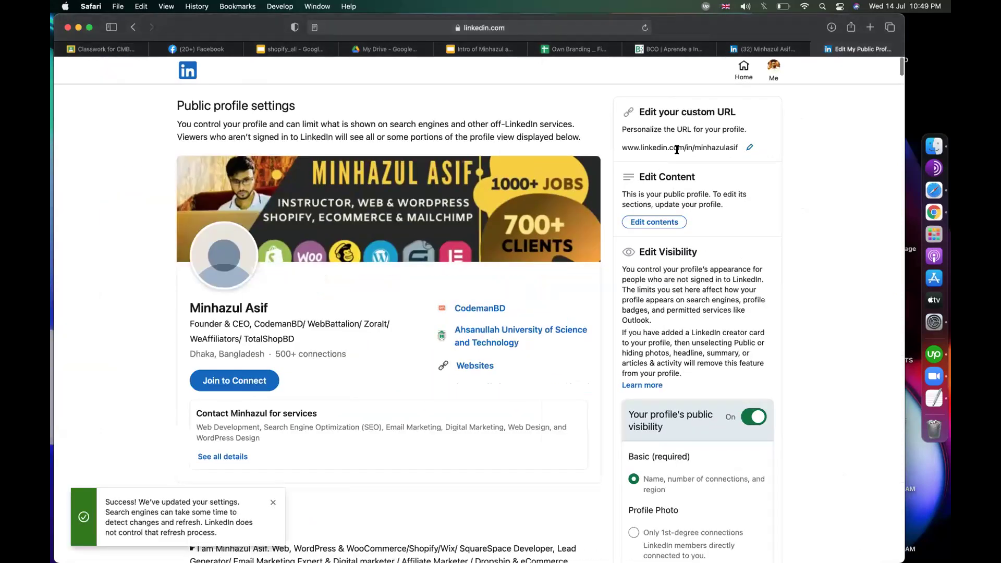
Step: Back in the branding sheet, read rule 7 on one email and rule 8 on updating old accounts
click(576, 49)
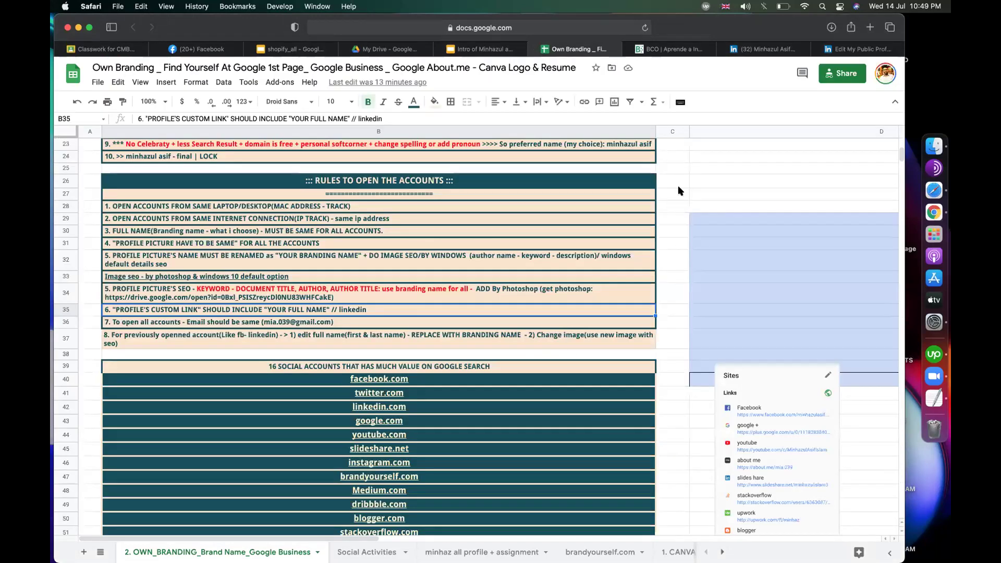
click(678, 191)
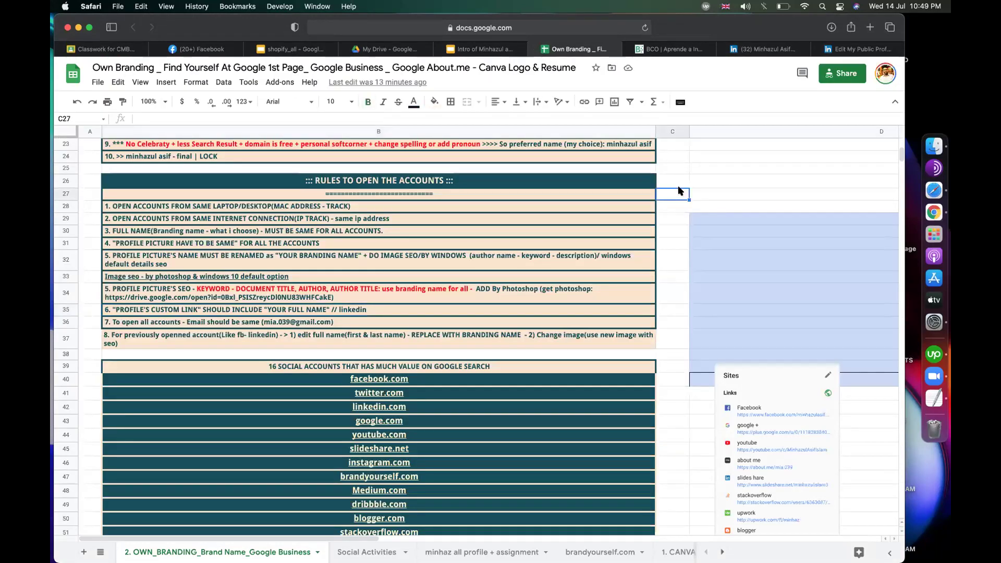
click(718, 167)
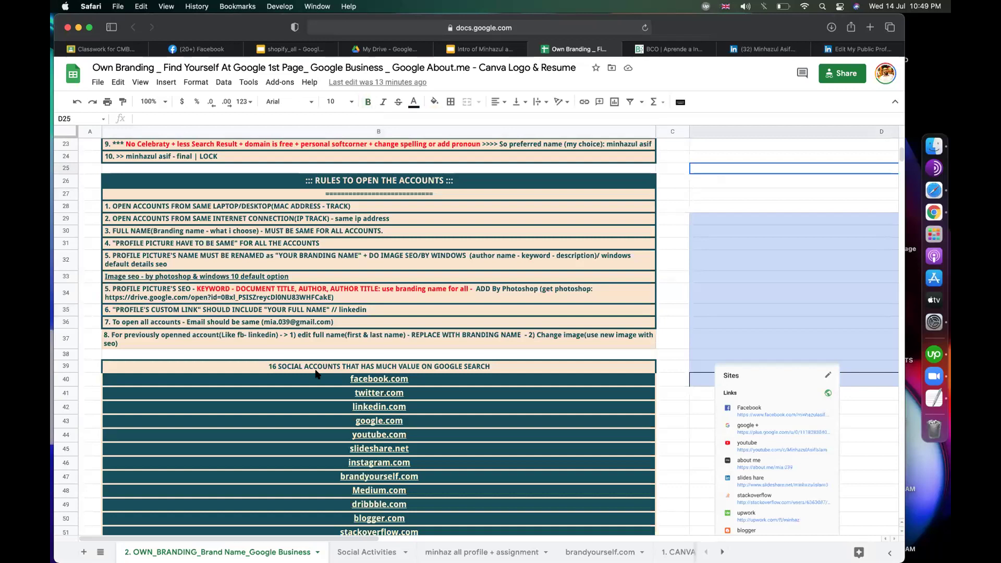
click(143, 324)
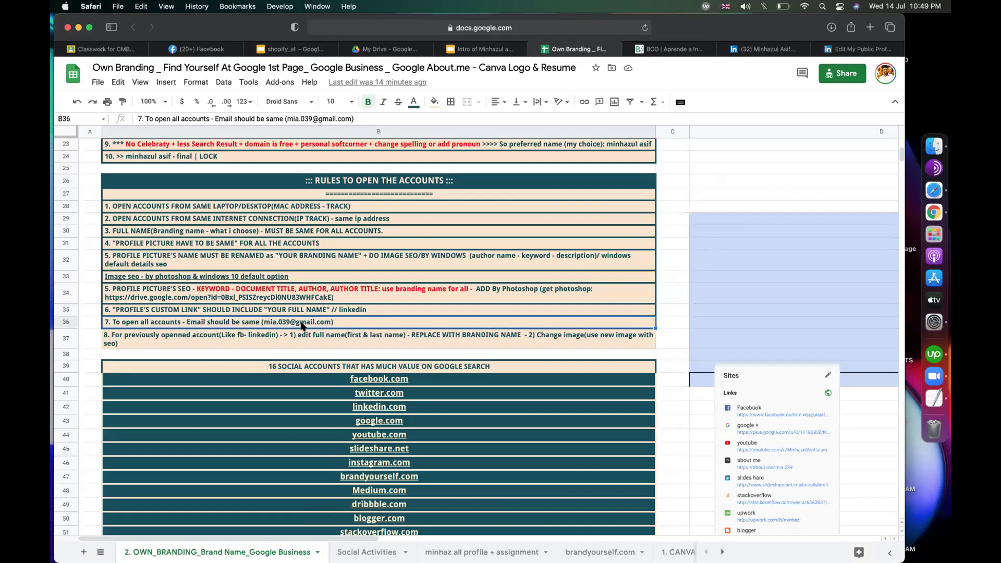
click(245, 334)
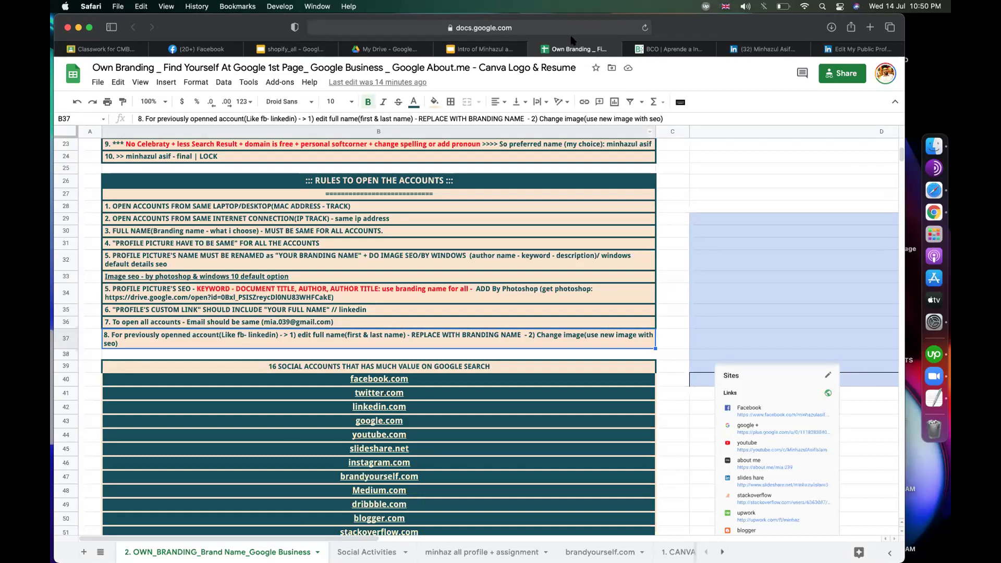
click(733, 182)
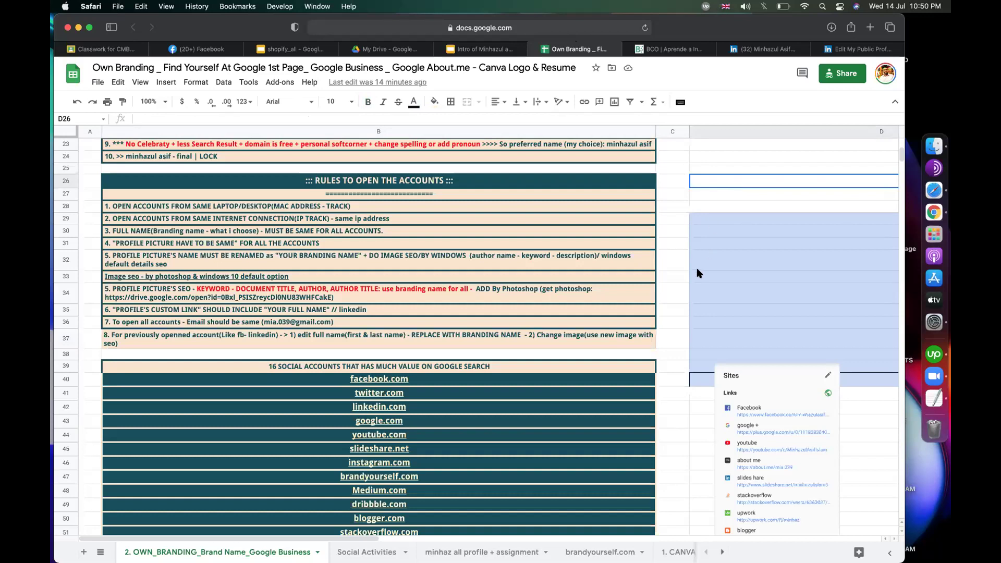
click(671, 258)
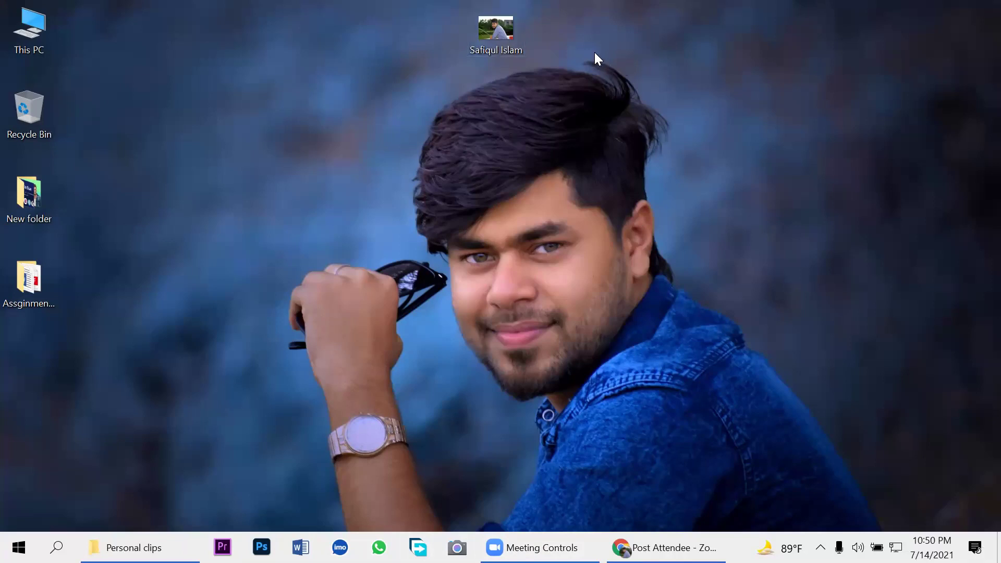
Step: Select the portrait photo on the desktop, keeping its name unchanged, and restore the Chrome window
right_click(491, 37)
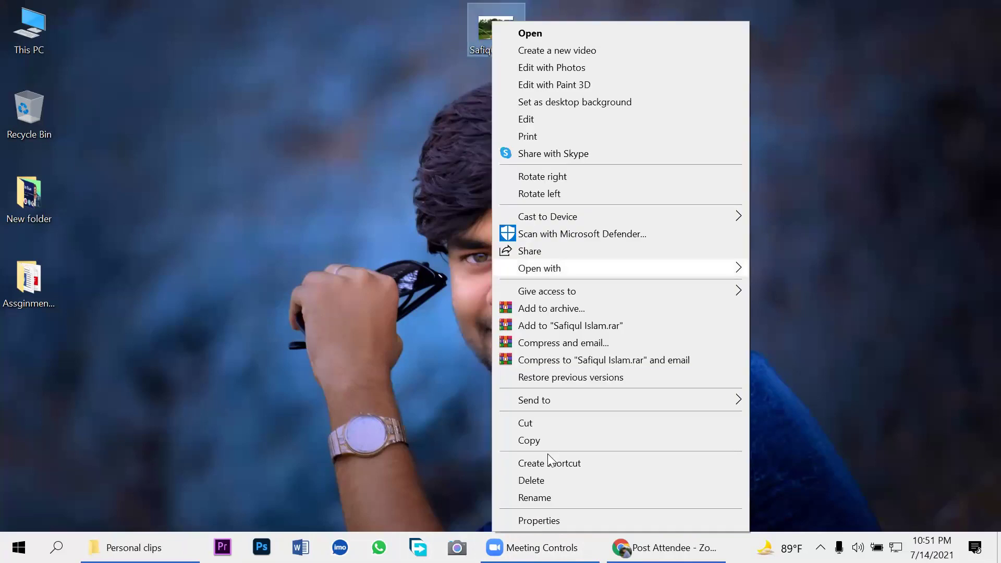
click(534, 498)
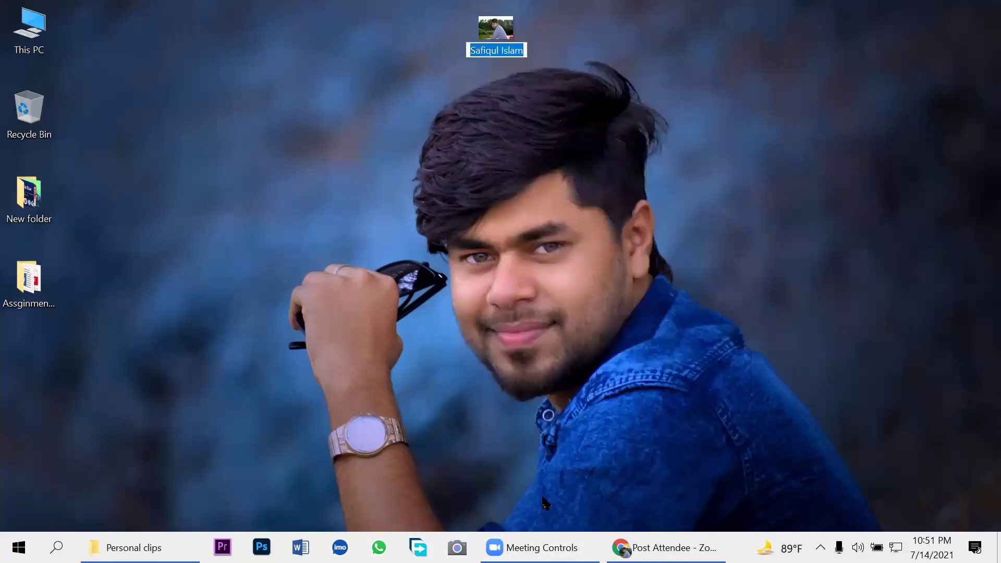
key(Return)
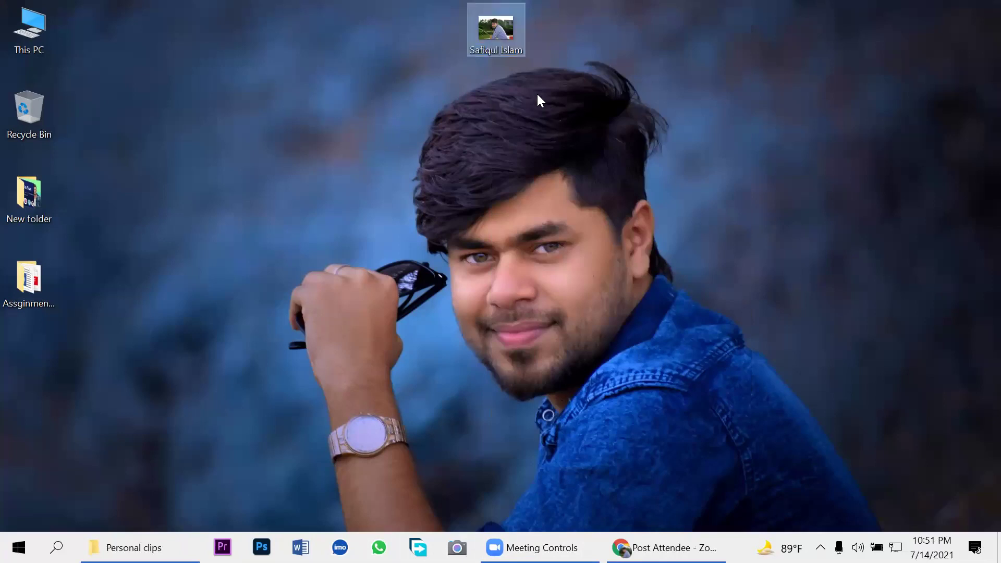
right_click(500, 42)
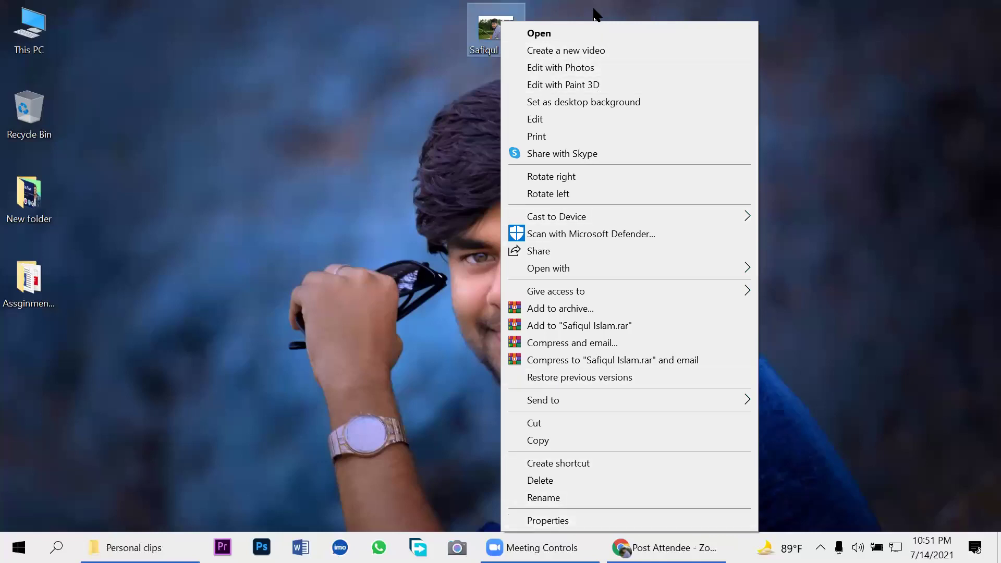
click(401, 125)
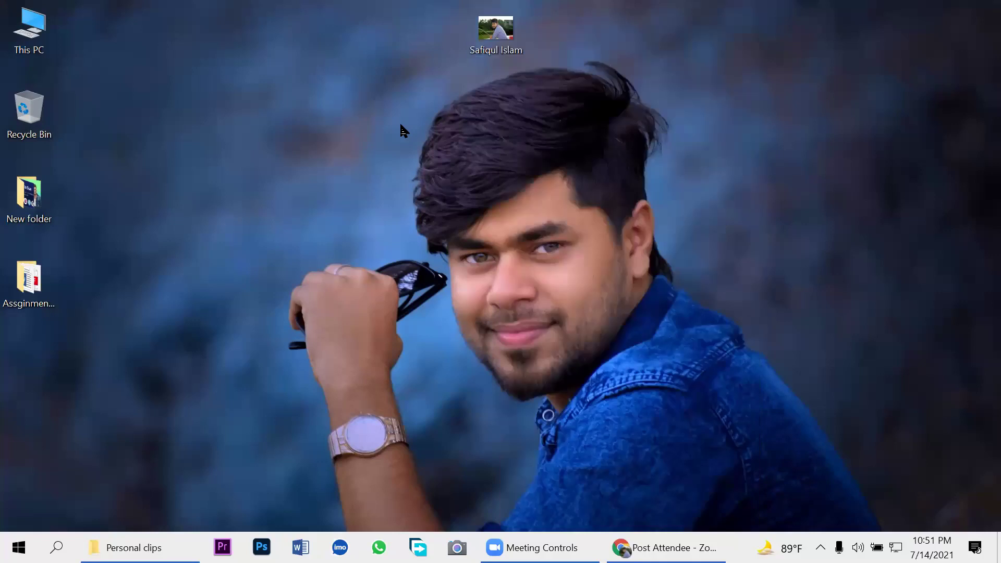
click(492, 31)
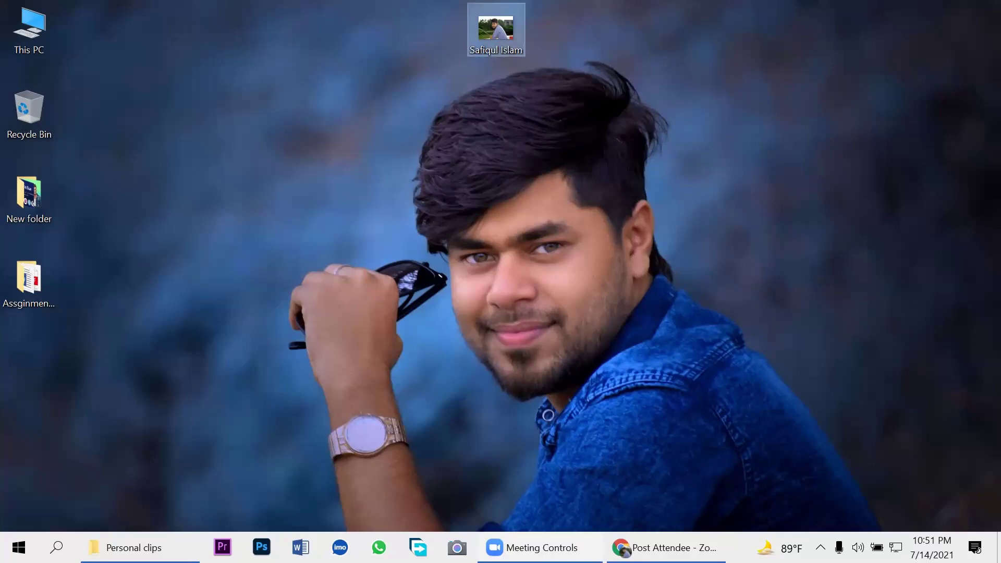
click(665, 548)
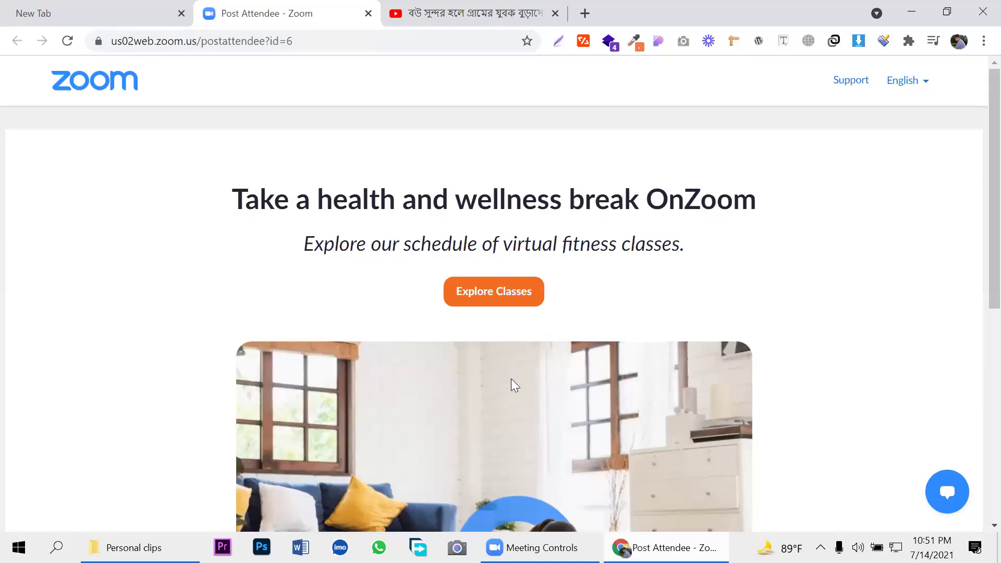
Step: Search Google for 'png to jpg' in a new Chrome tab
click(585, 13)
text(p)
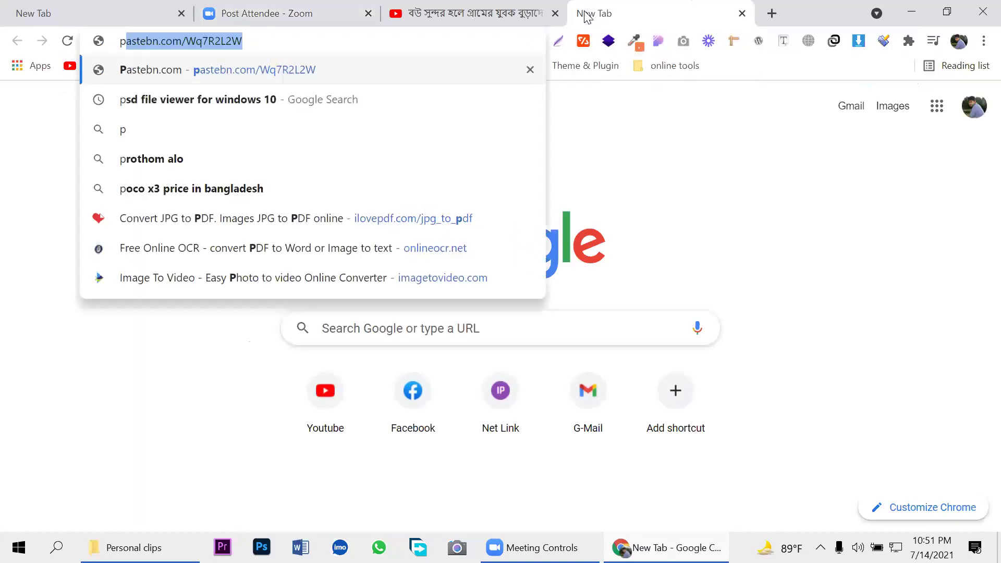
text(ng to jp)
key(Return)
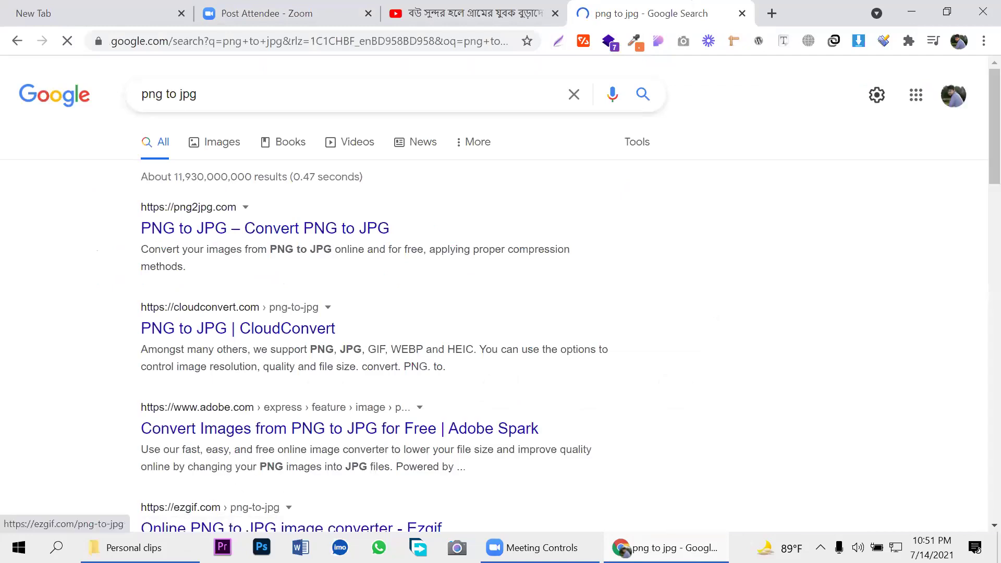
Step: Minimize the Personal clips folder and Chrome so the desktop shows
click(135, 548)
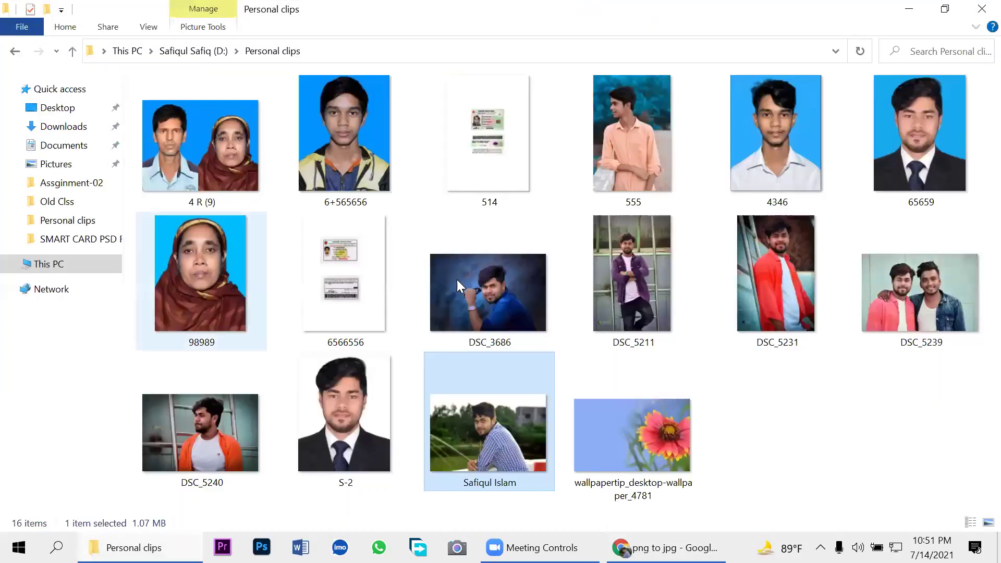
click(908, 10)
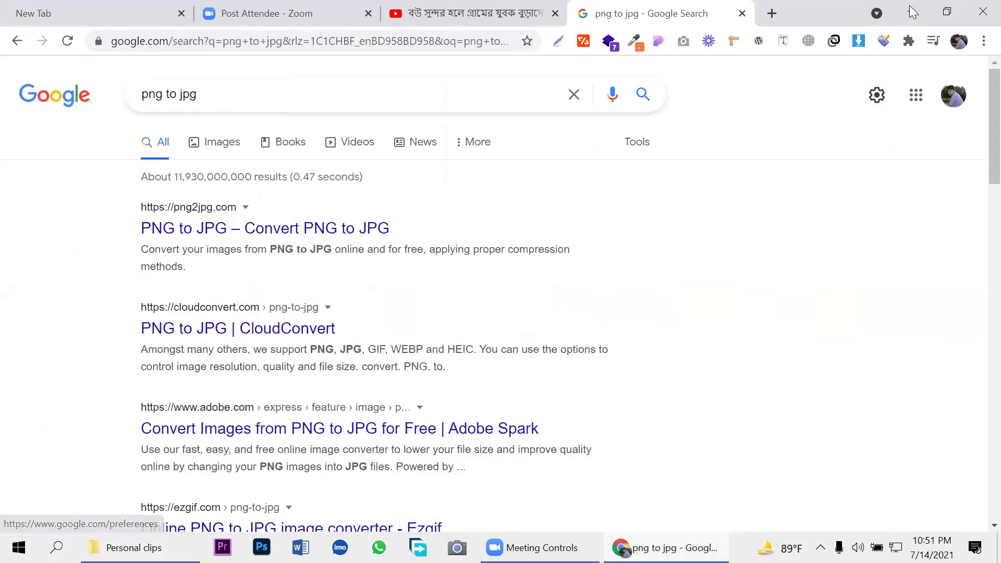
click(912, 11)
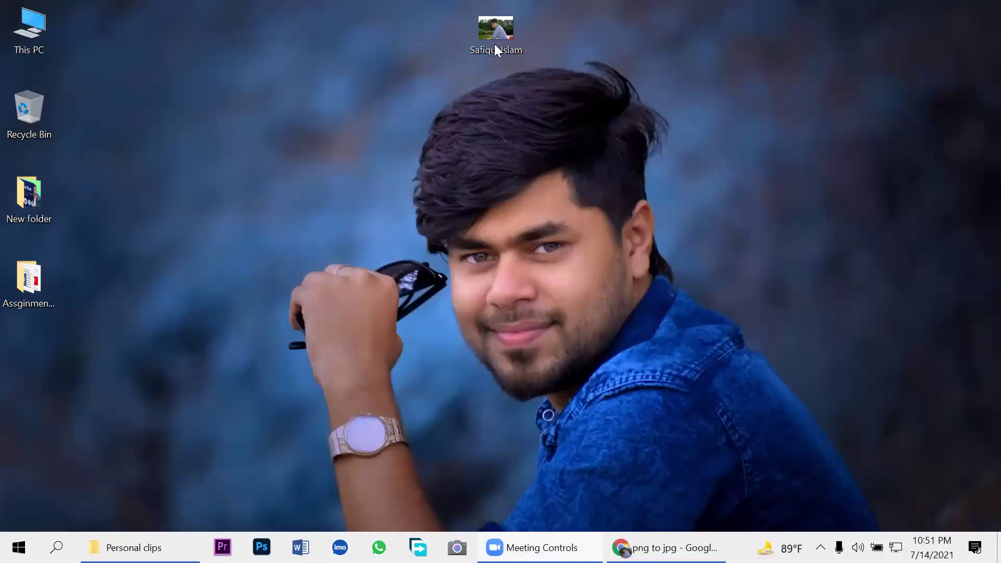
Step: In the photo's Details properties, enter the branding name as a tag and copy it
right_click(493, 42)
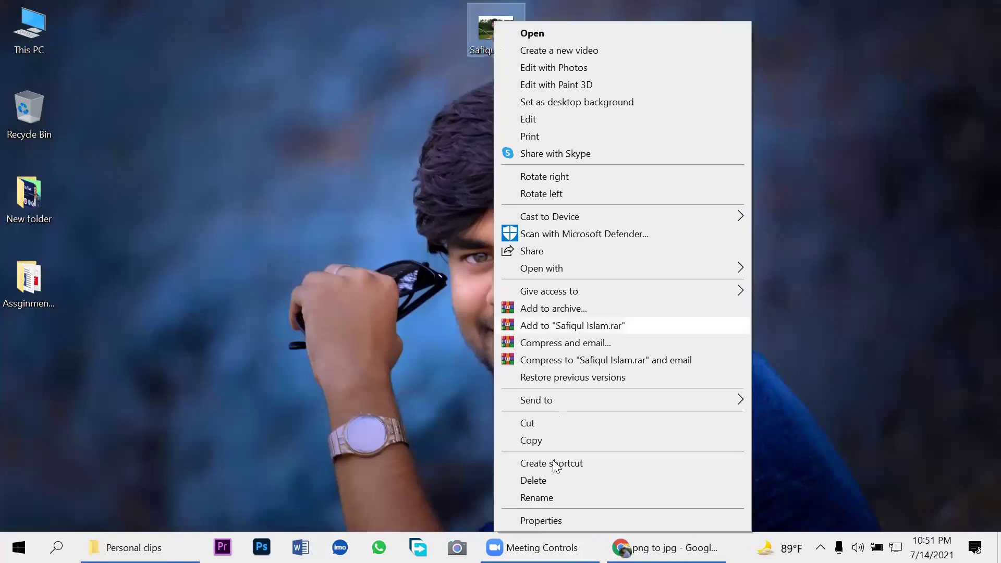
click(567, 519)
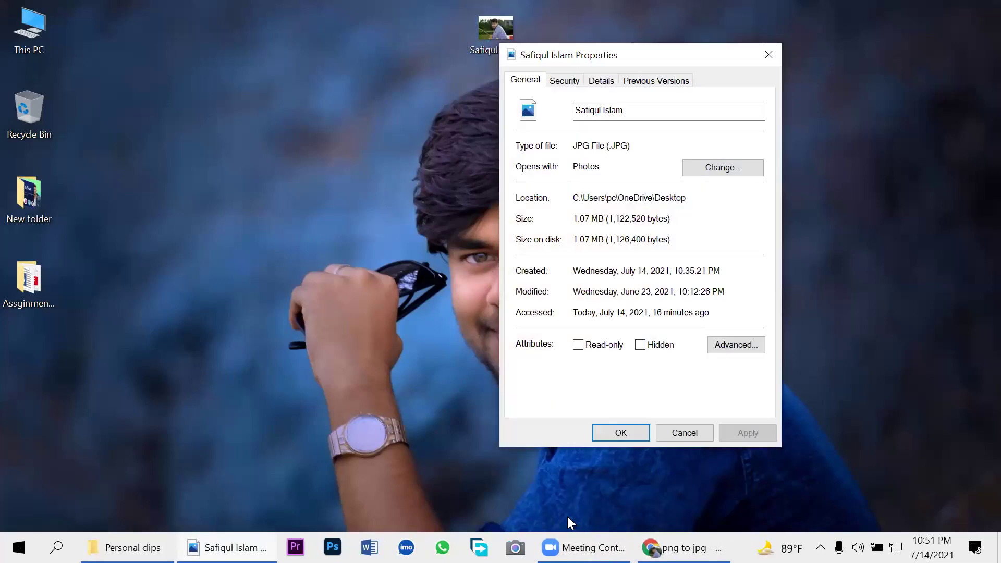
click(602, 82)
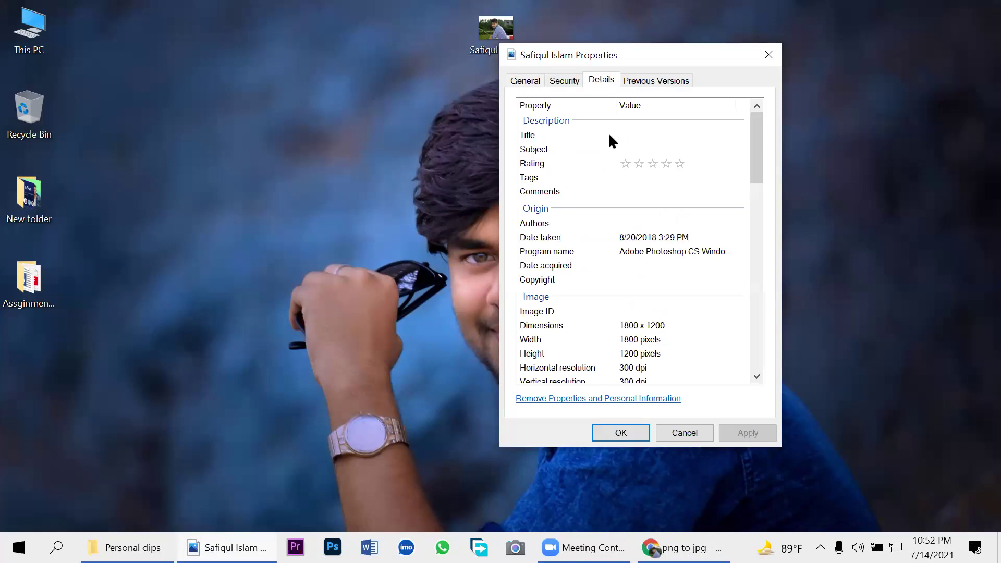
click(624, 179)
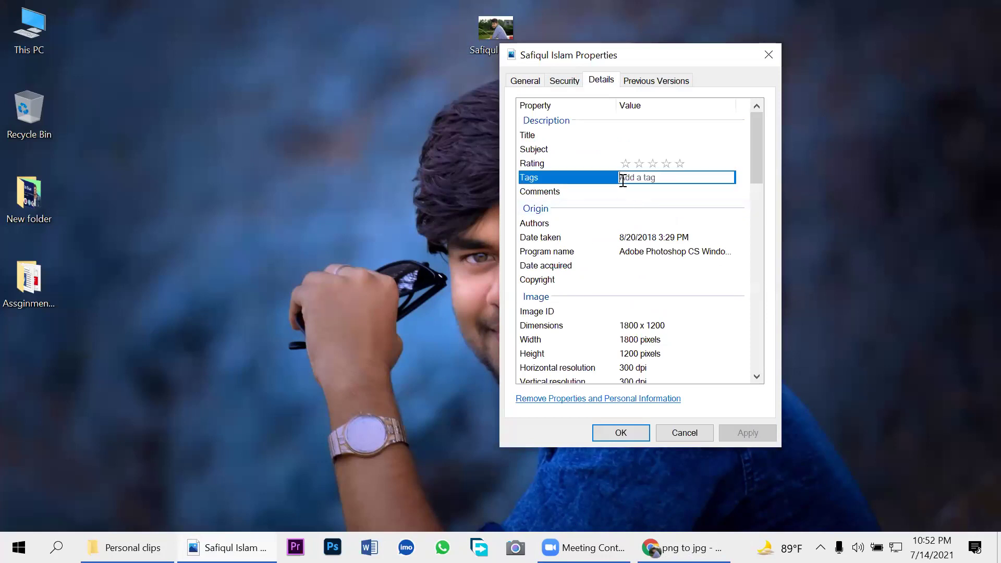
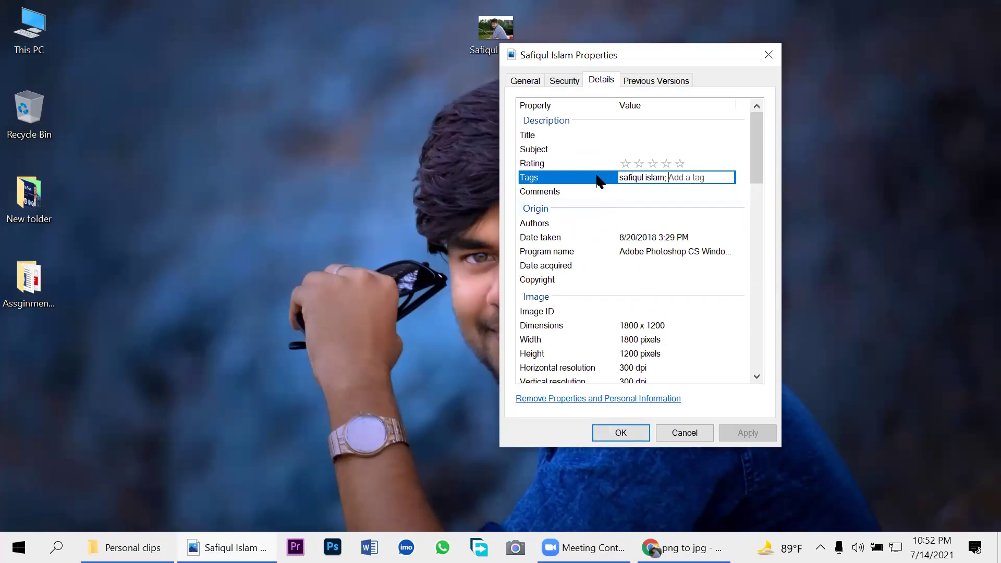
drag(666, 177, 619, 177)
key(ctrl+c)
right_click(619, 176)
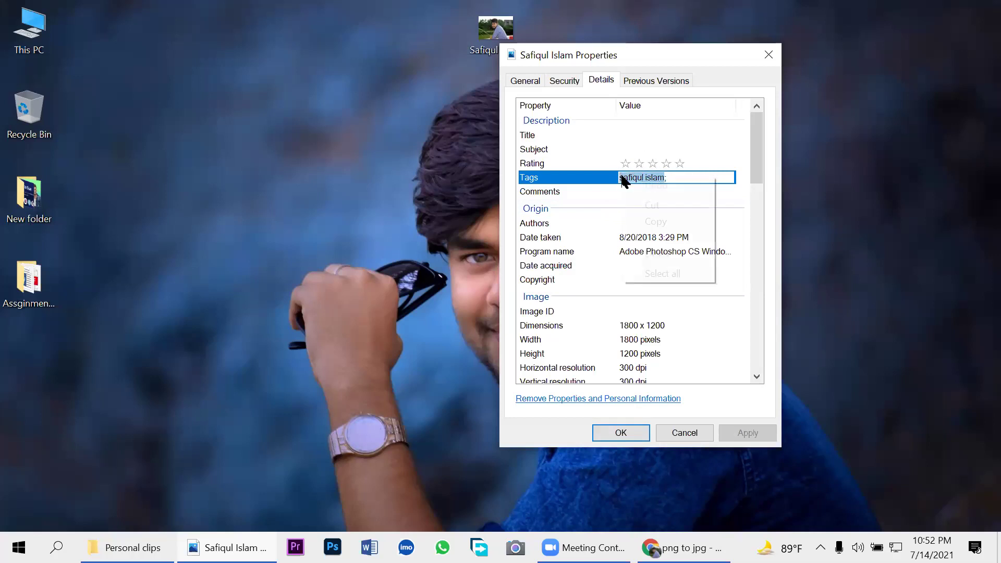
click(655, 222)
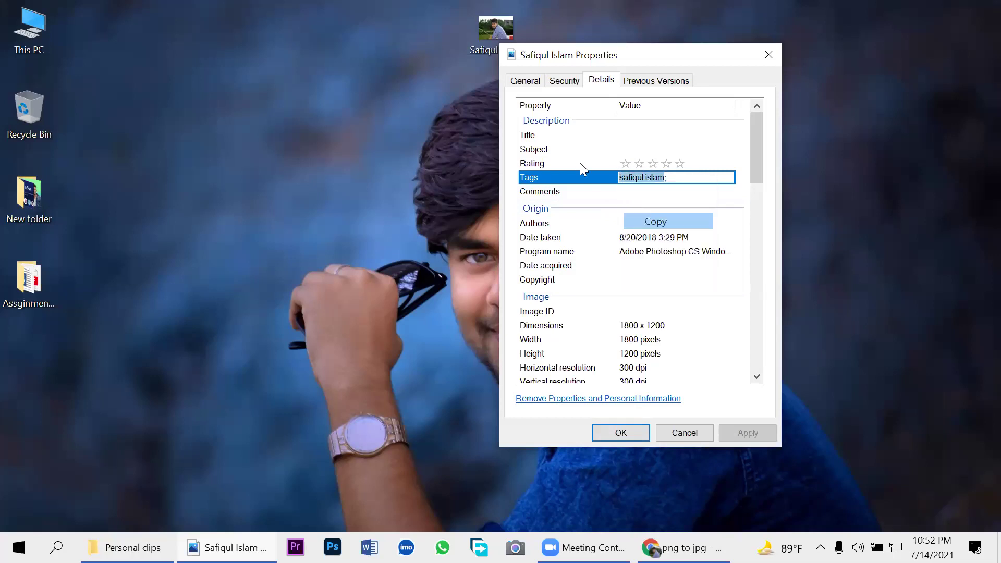
key(Return)
click(637, 165)
Step: Set the branding name as title and author, give a five-star rating, and apply
click(629, 136)
key(ctrl+v)
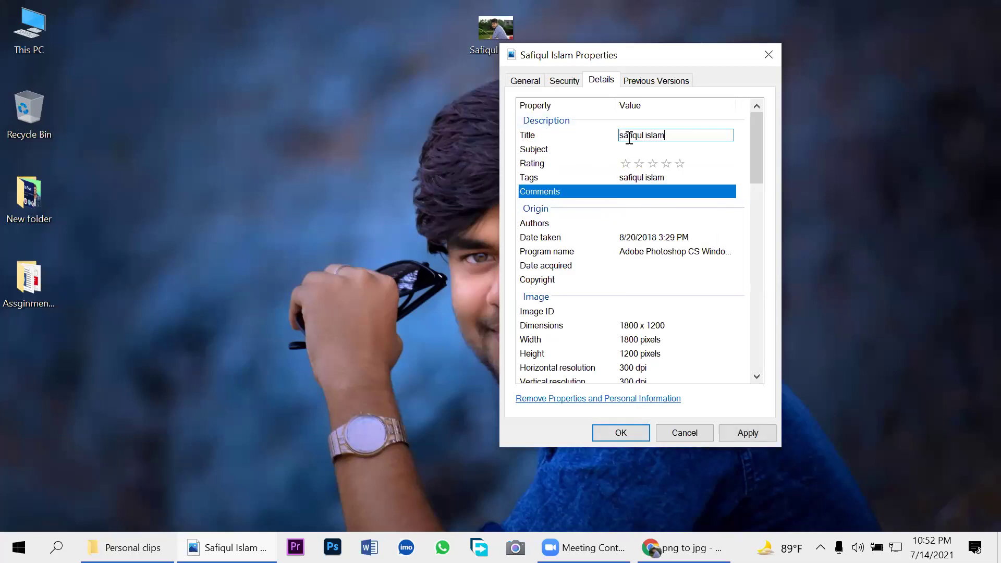
click(679, 163)
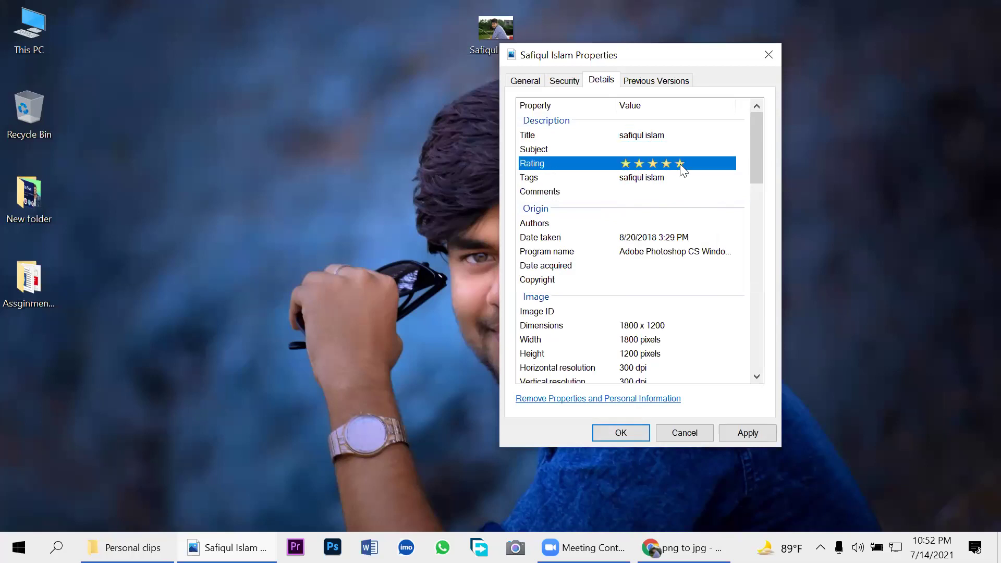
click(626, 221)
key(ctrl+v)
text(;)
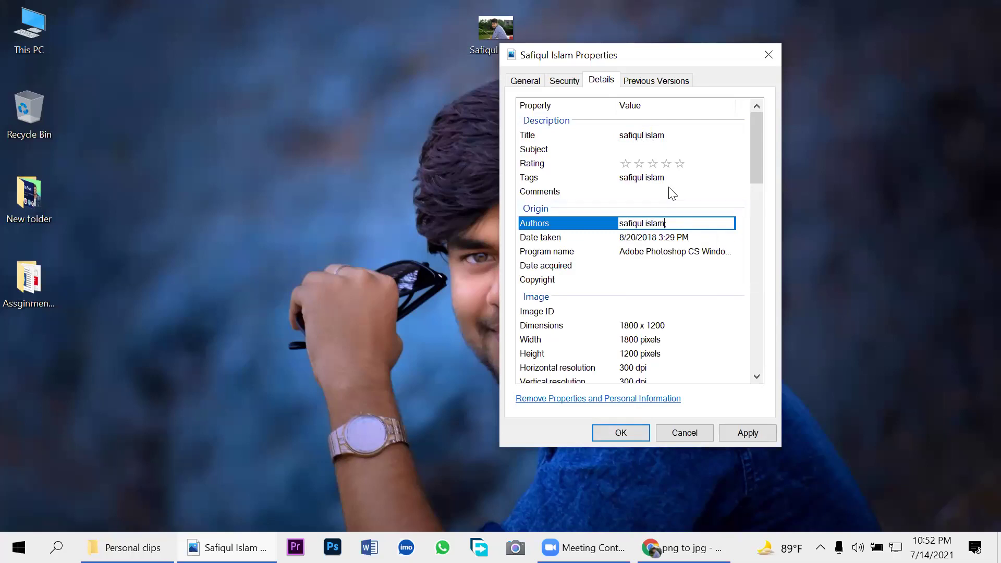
click(680, 164)
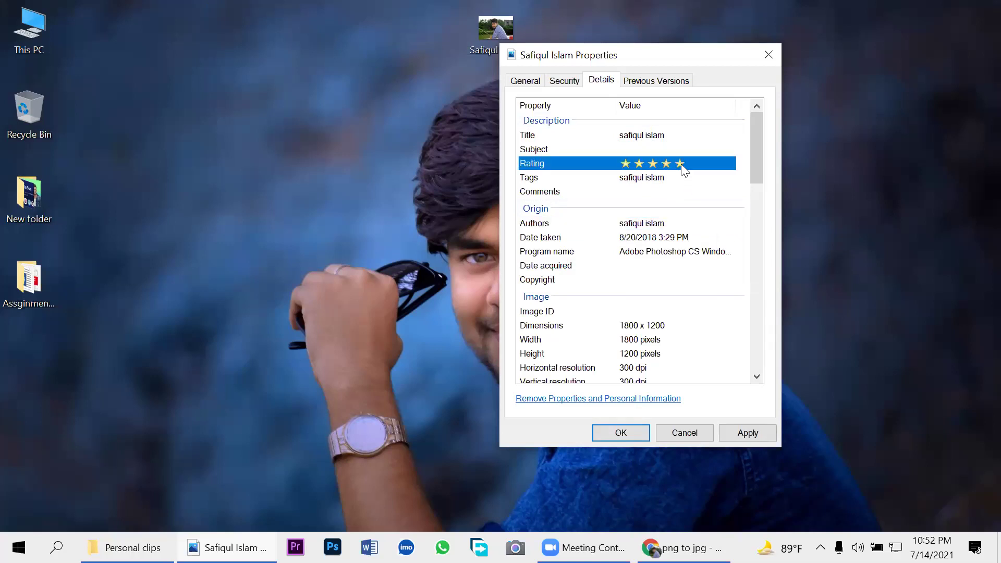
click(753, 434)
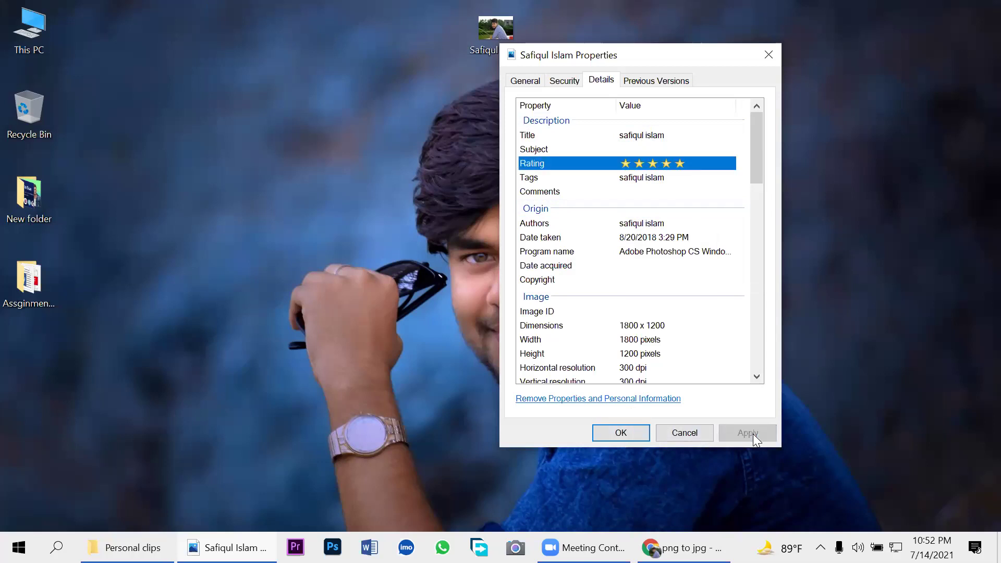
click(620, 431)
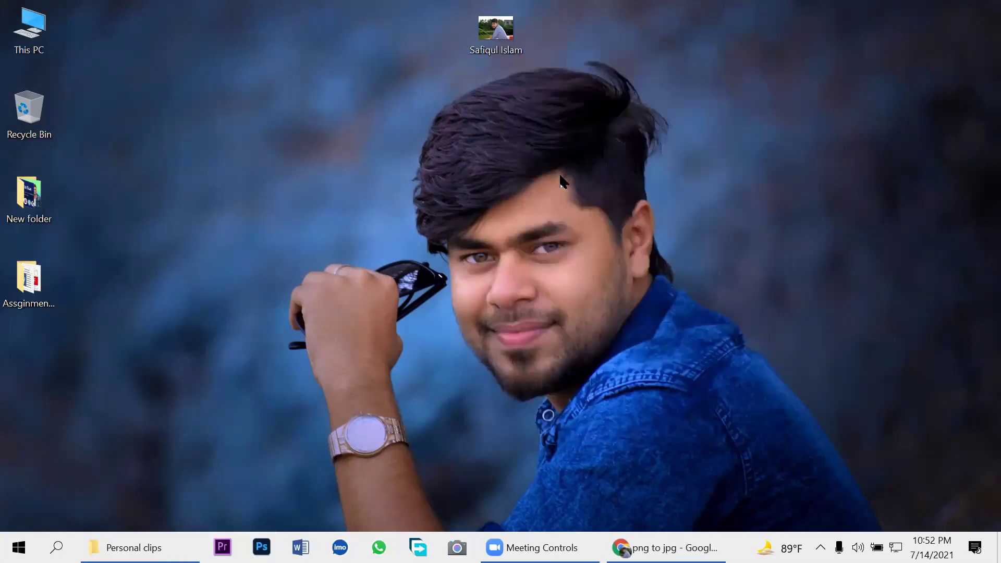
right_click(496, 43)
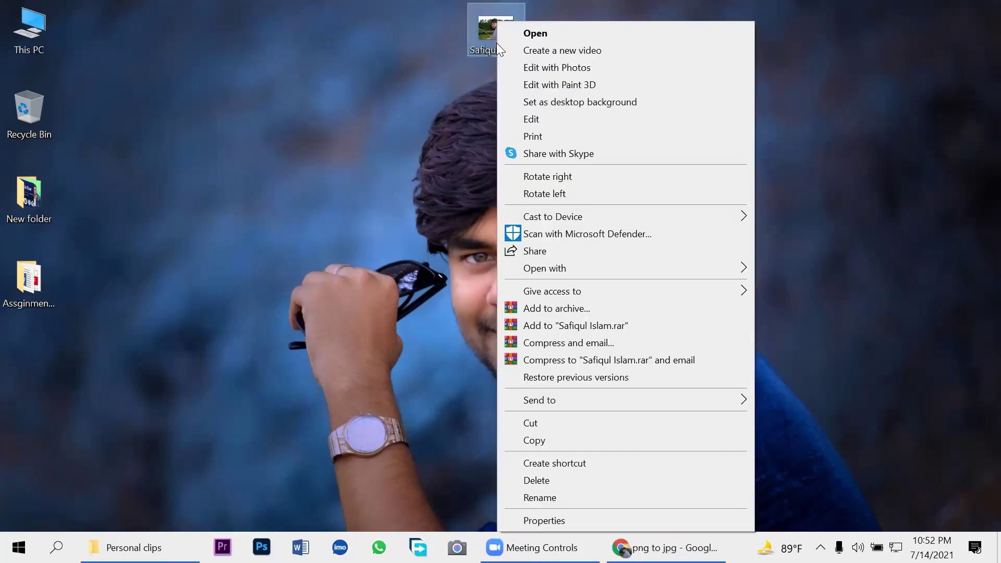
click(550, 519)
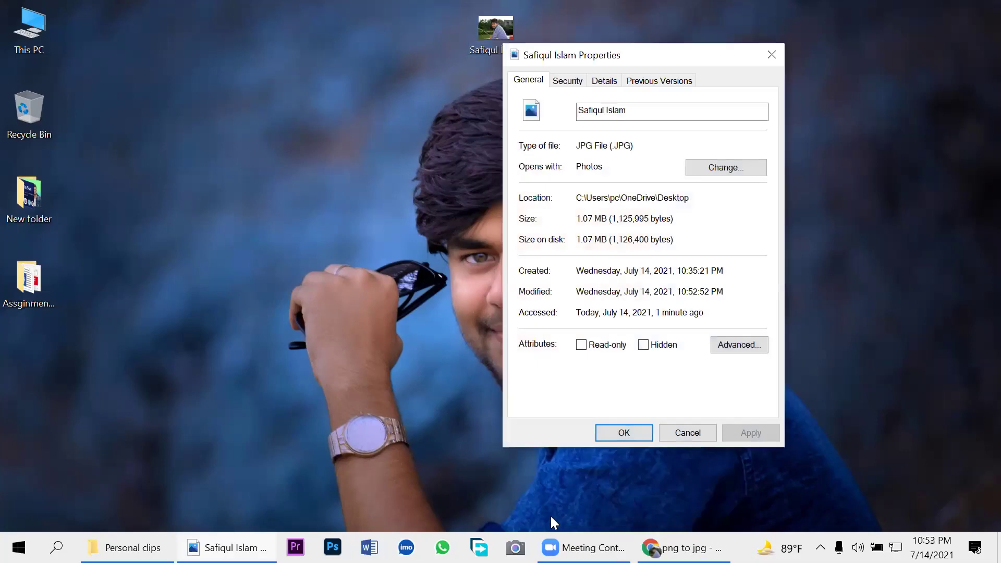
click(604, 82)
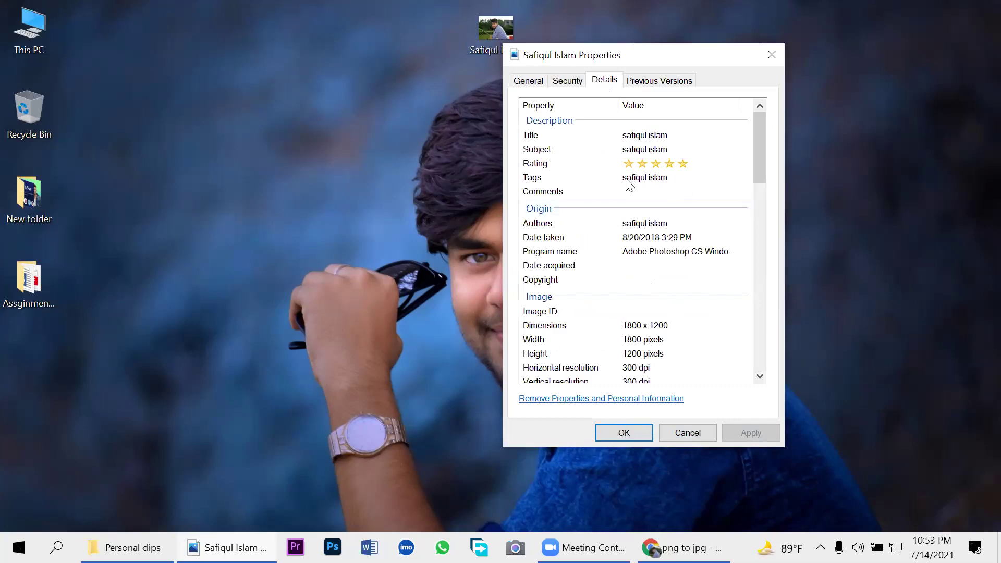
click(775, 57)
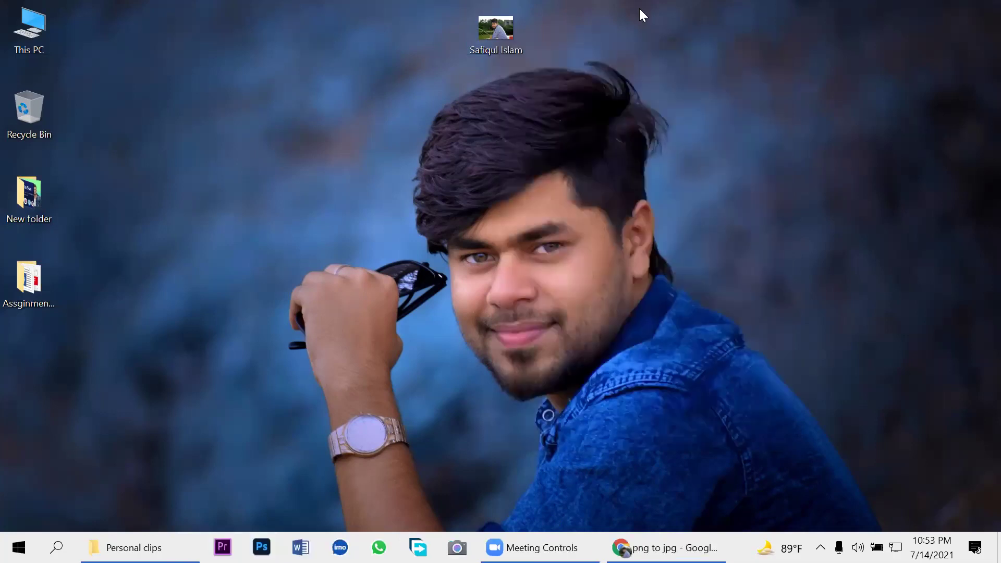
Step: Bring the branding spreadsheet forward and select cell D25 beside the account-opening rules
mouse_move(540, 547)
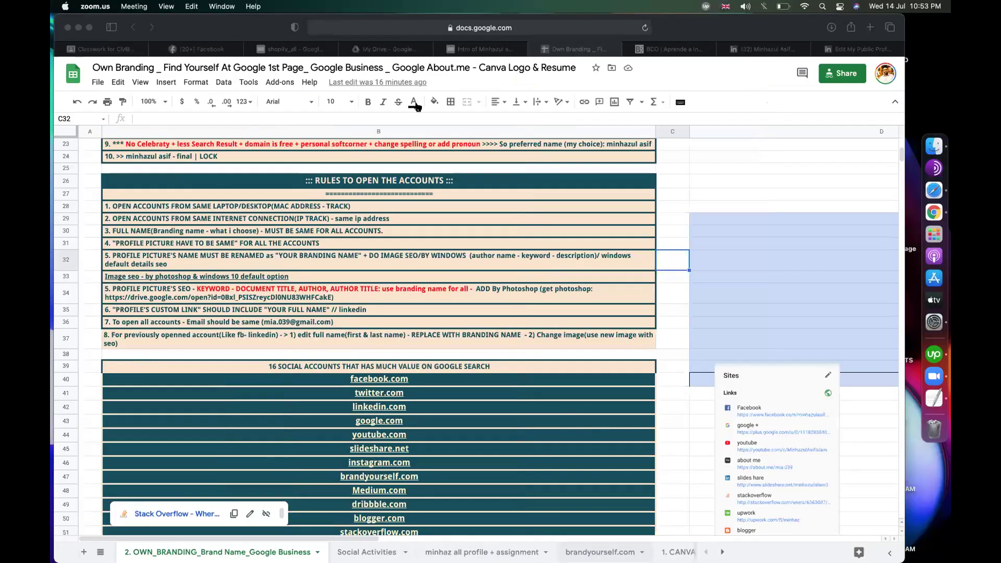
click(415, 106)
click(769, 168)
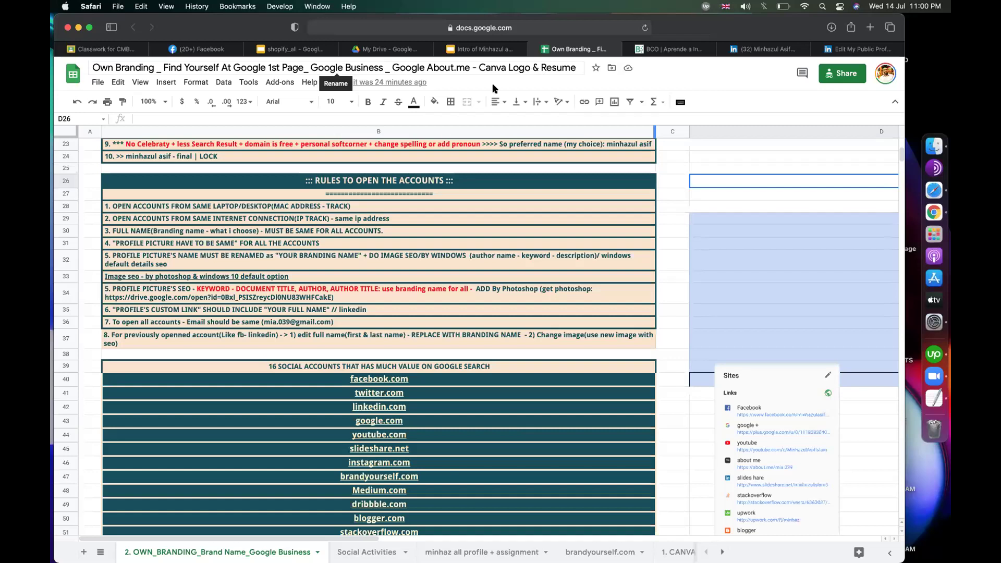
click(710, 168)
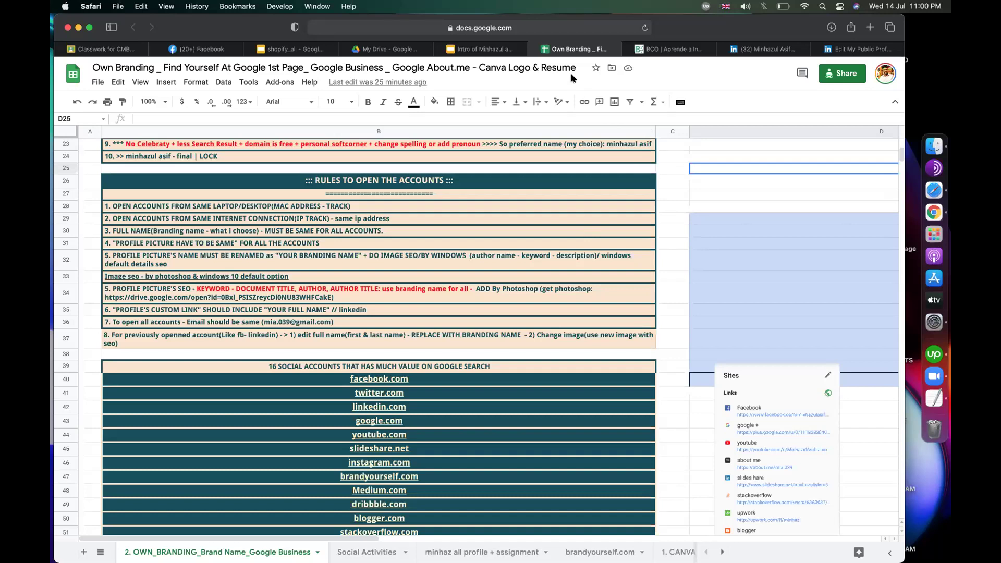
key(Down)
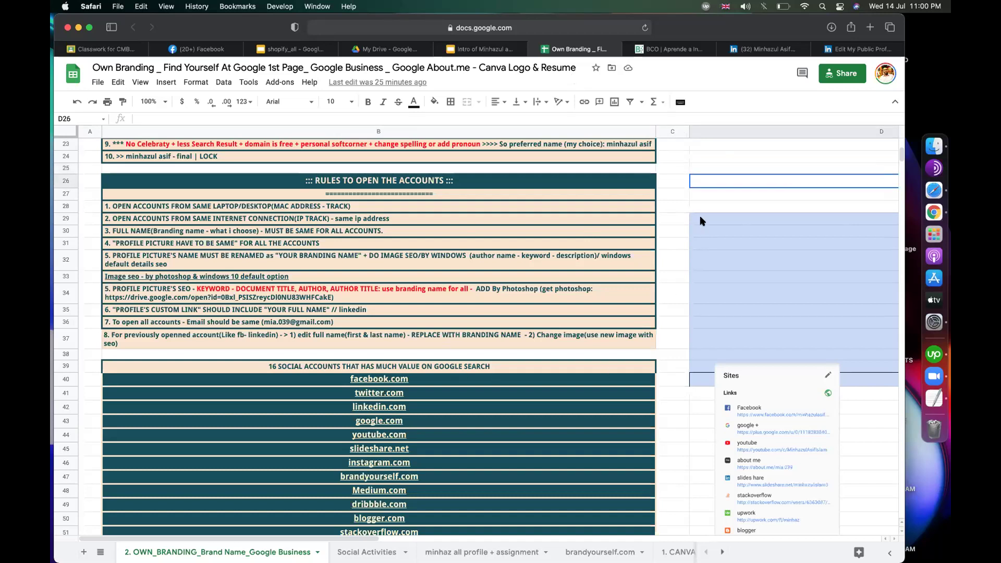
click(718, 193)
click(722, 160)
click(731, 184)
click(728, 167)
click(727, 193)
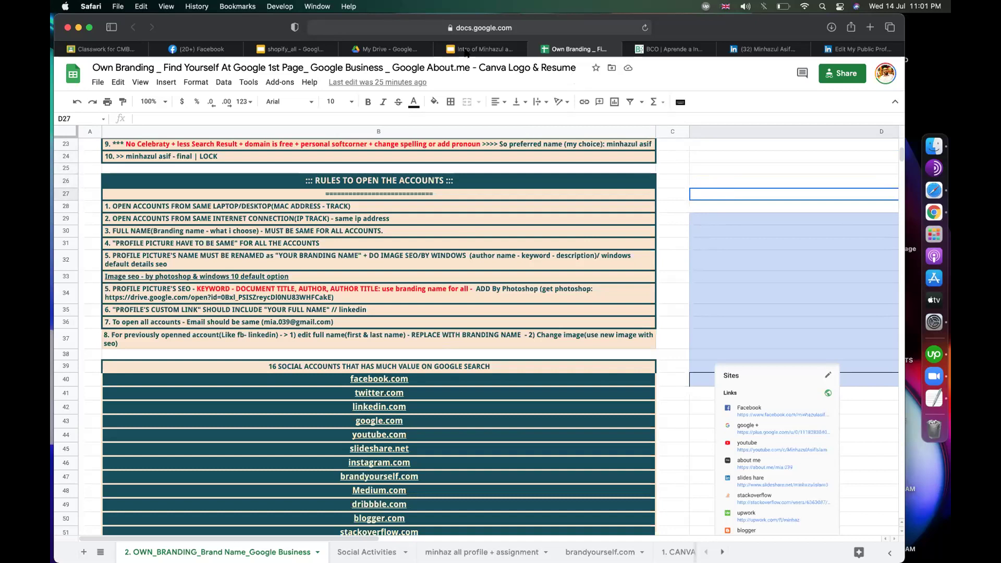
key(XF86AudioRaiseVolume)
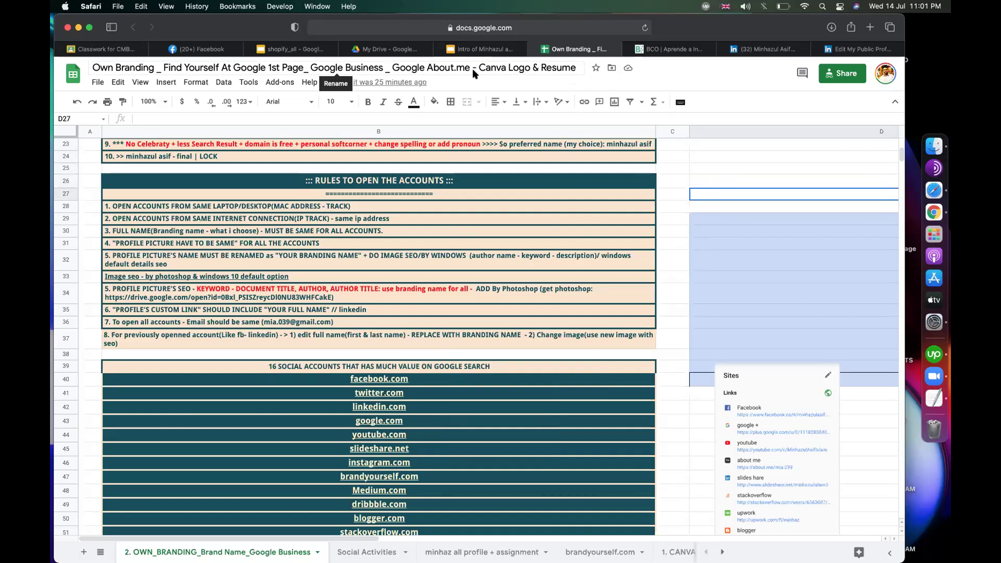
click(744, 171)
click(724, 178)
click(723, 191)
drag(721, 170, 721, 194)
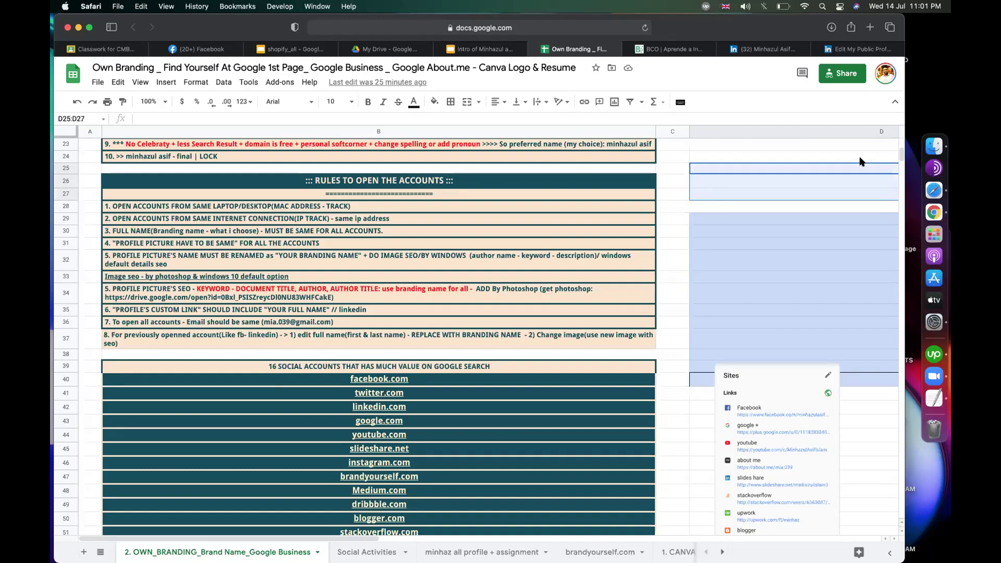
click(725, 204)
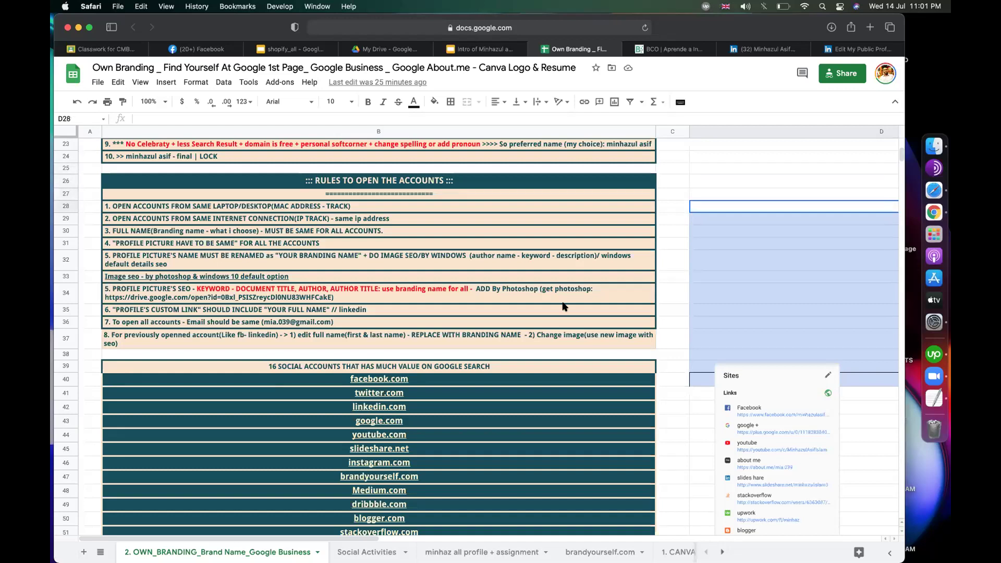
scroll(564, 307, down, 2)
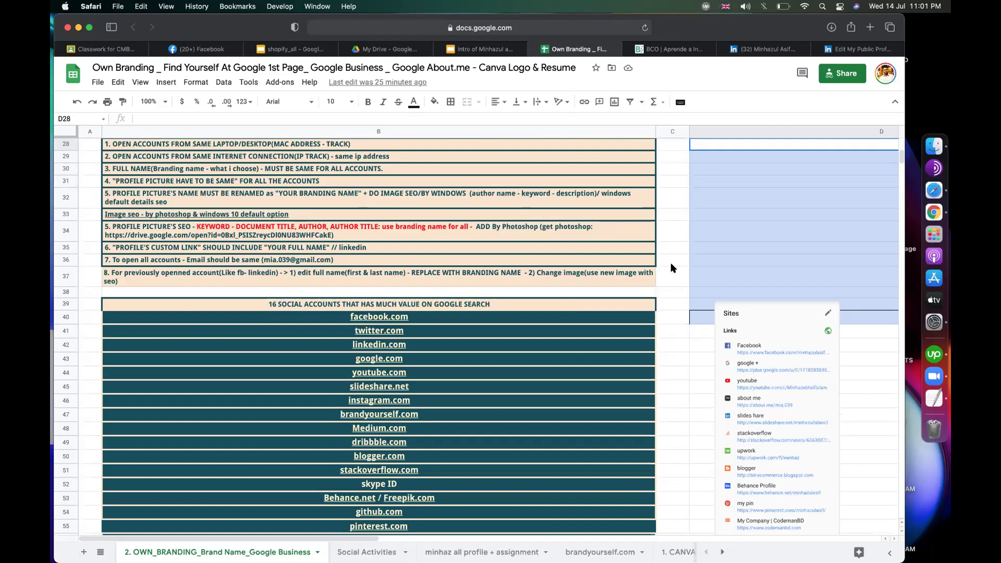
scroll(671, 267, down, 5)
scroll(671, 268, down, 1)
click(671, 268)
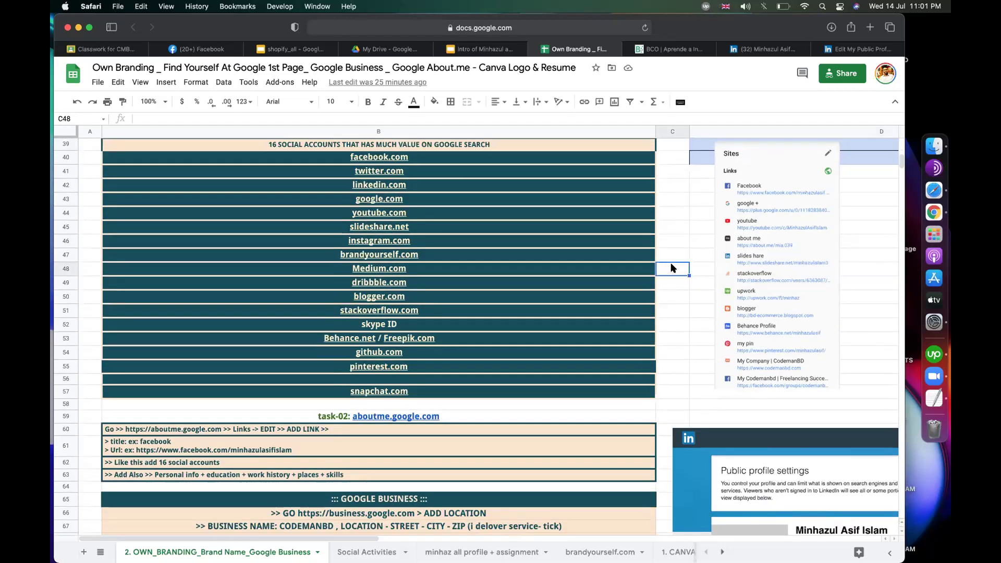
click(934, 147)
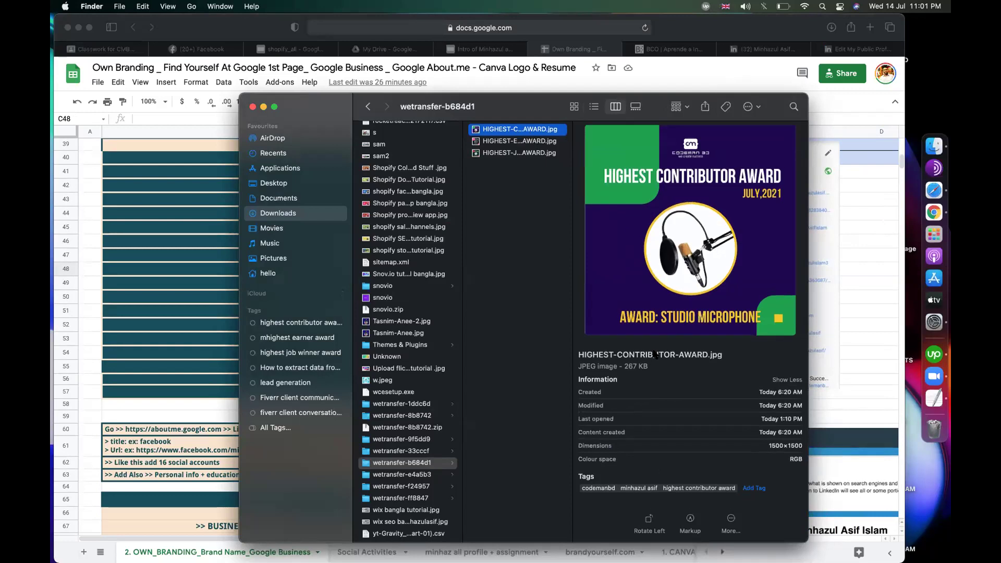
click(585, 478)
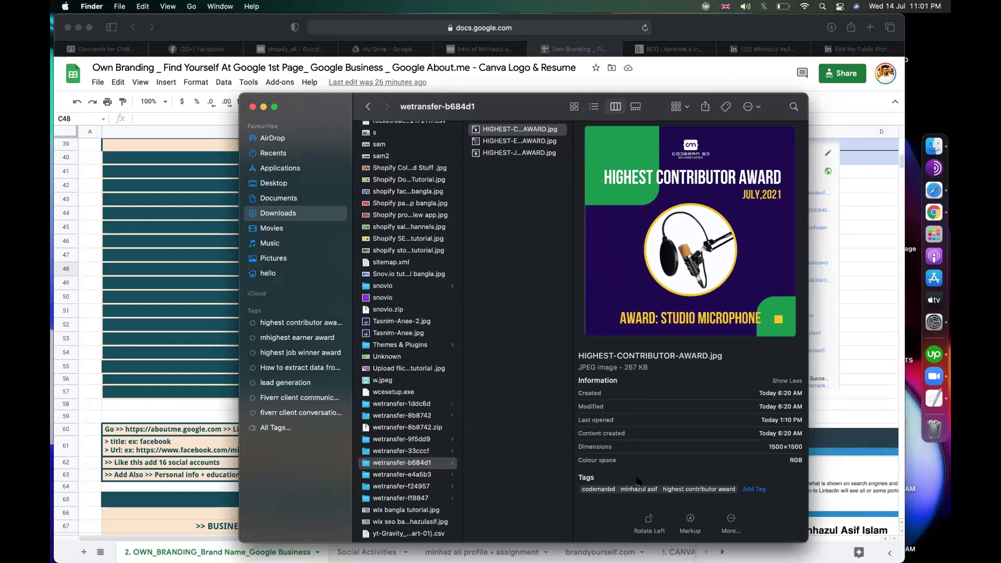
click(860, 191)
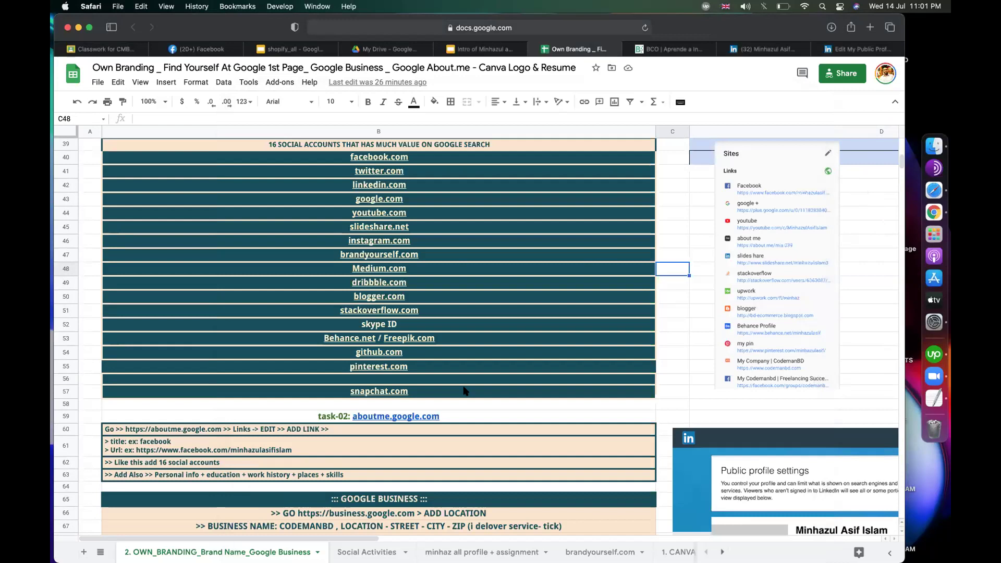
Step: Look over the Behance.net / Freepik.com entry and the postcard verification step in B69
click(548, 342)
scroll(475, 366, down, 8)
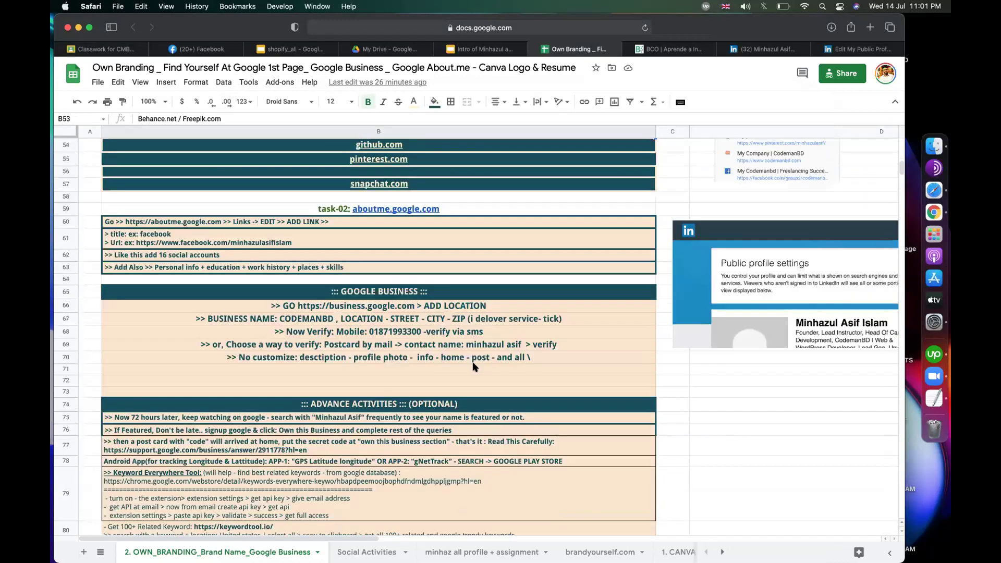
click(475, 364)
scroll(475, 367, down, 4)
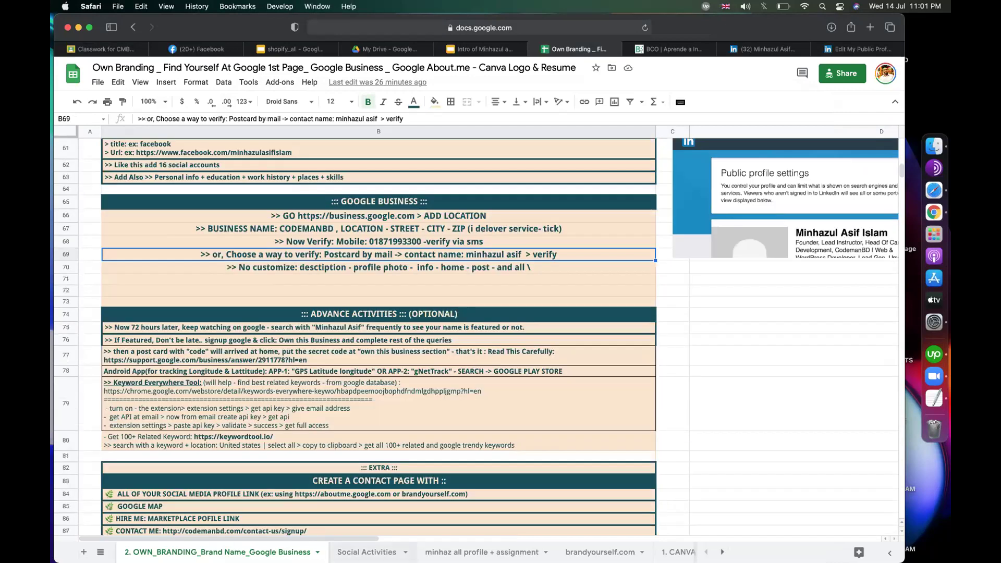
Step: Move to the profile and assignment sheet and open the LinkedIn link in cell D9
key(alt+Down)
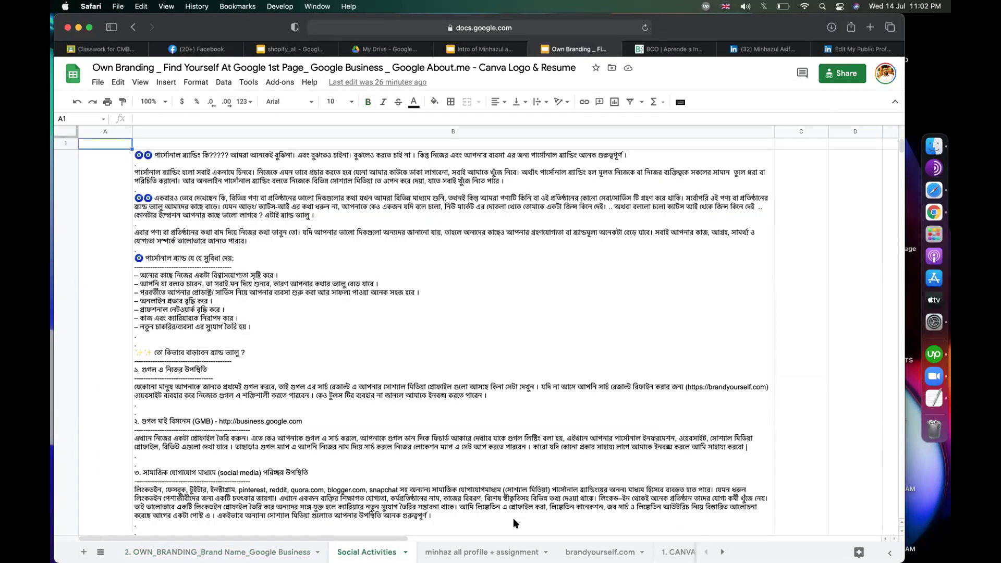
click(861, 192)
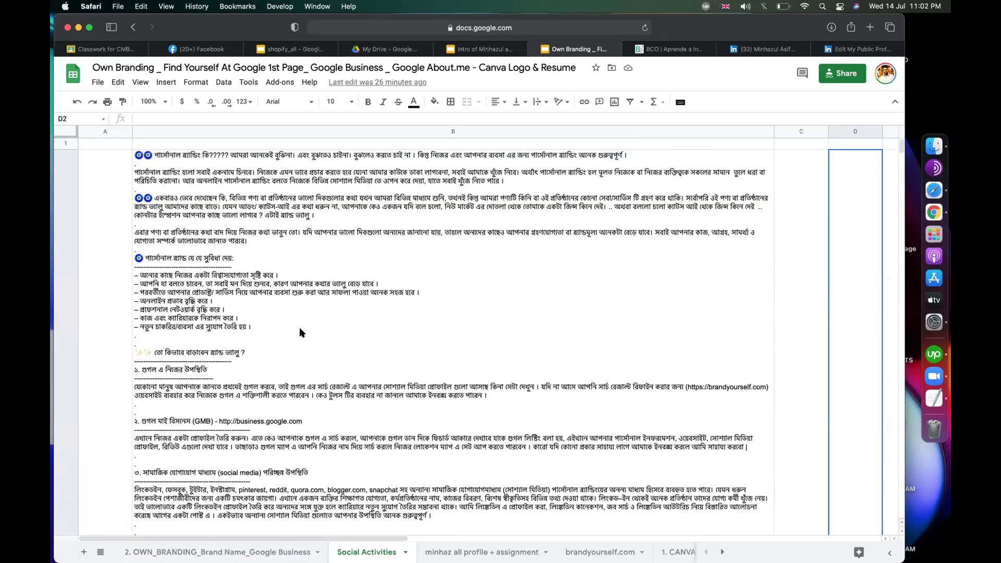
click(462, 548)
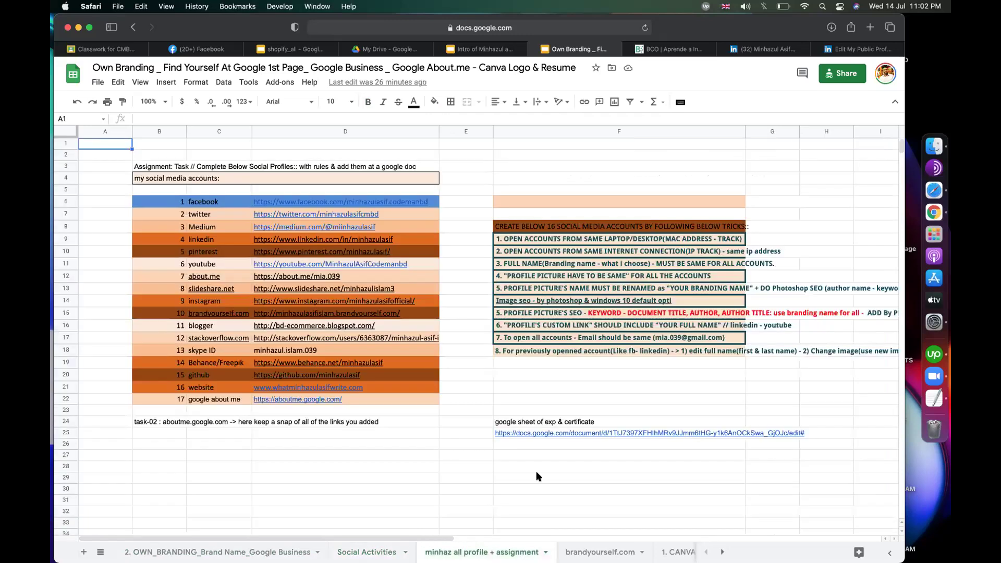
click(515, 479)
click(477, 398)
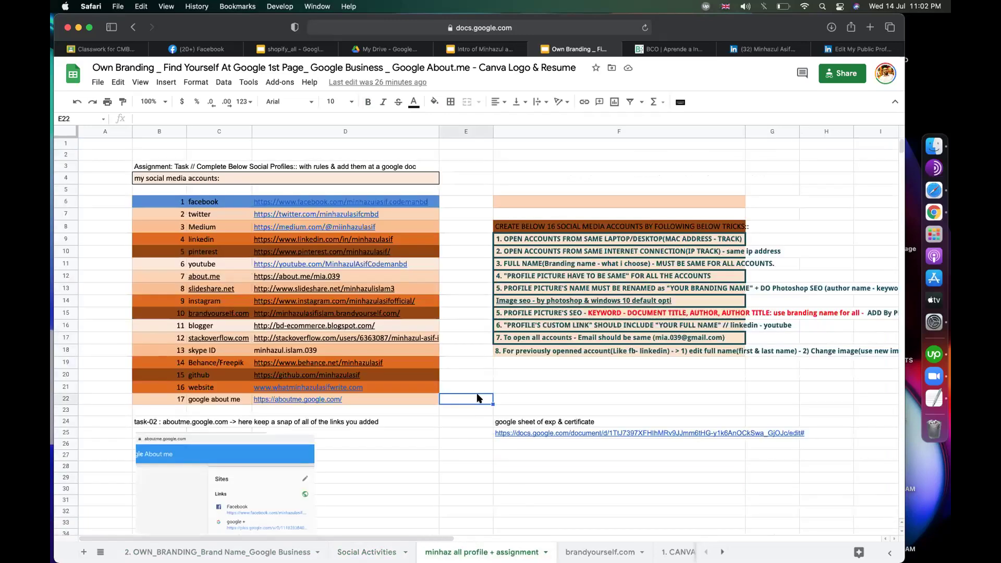
click(469, 176)
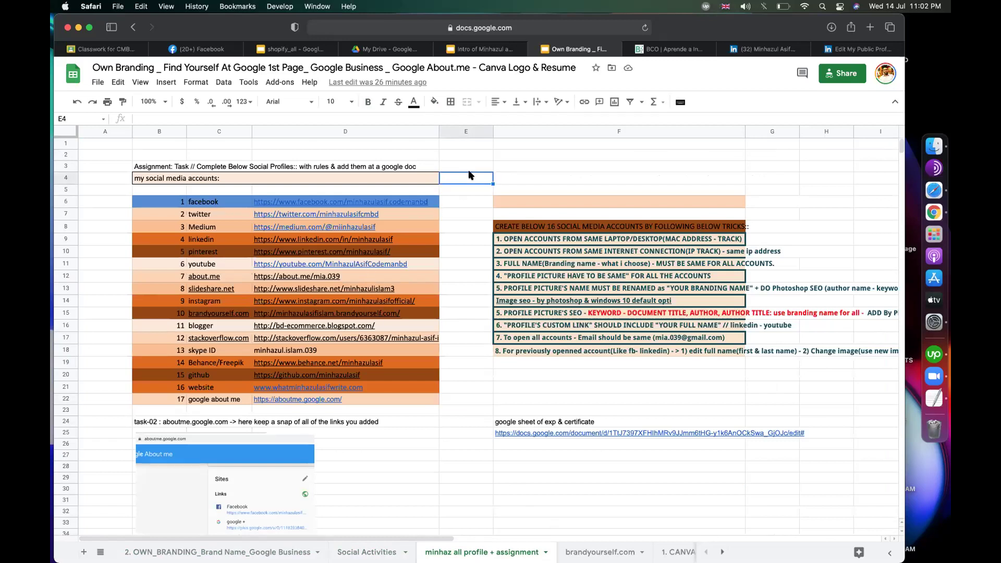
click(465, 166)
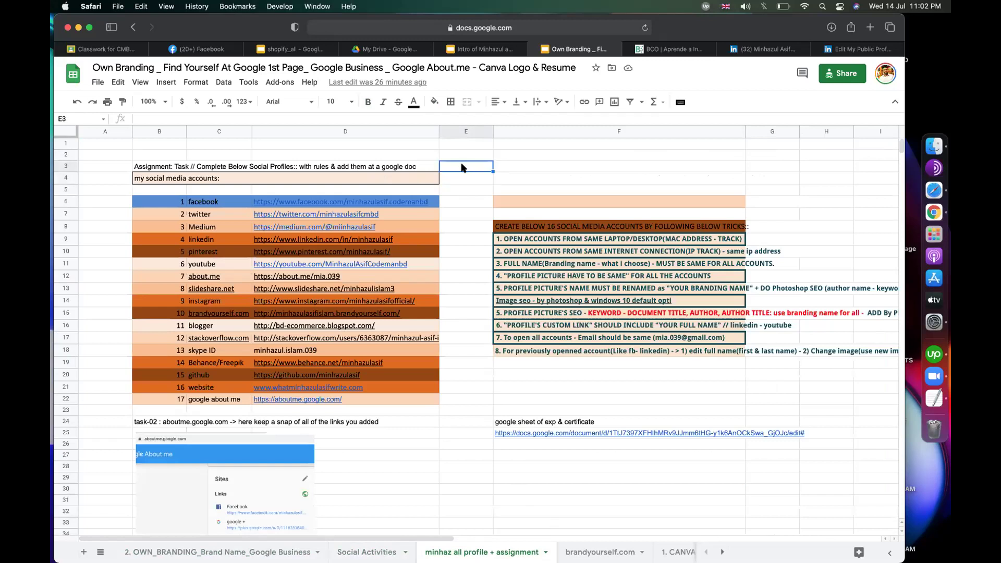
click(329, 239)
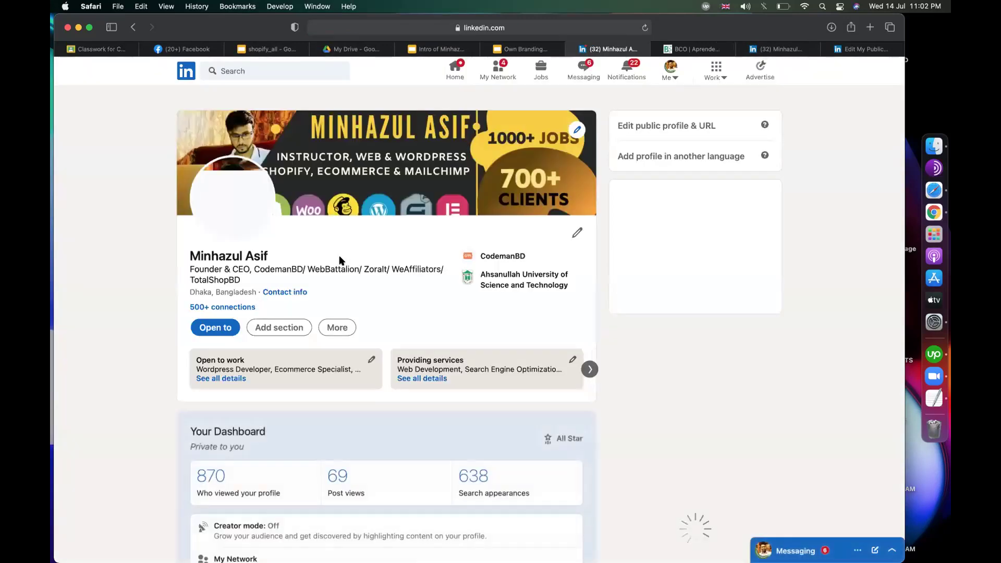
Step: Scroll the LinkedIn profile past About and Activity to the founder roles under Experience
scroll(139, 365, down, 5)
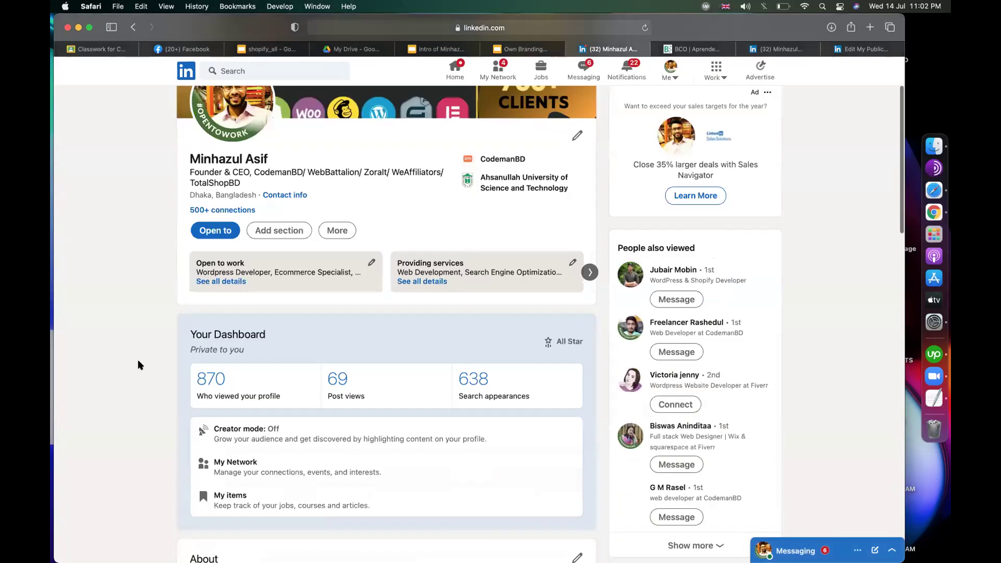
scroll(139, 363, down, 20)
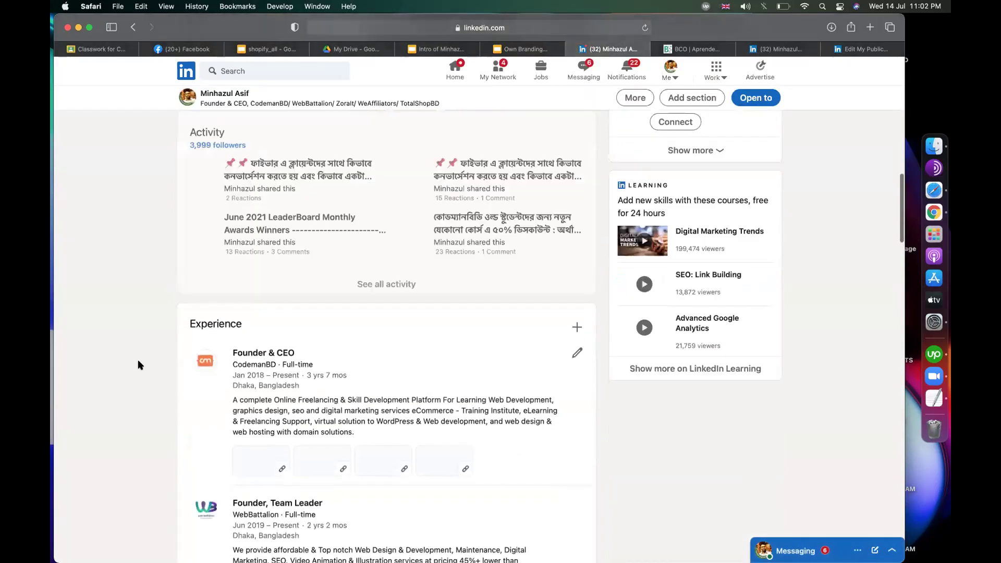
scroll(138, 359, down, 3)
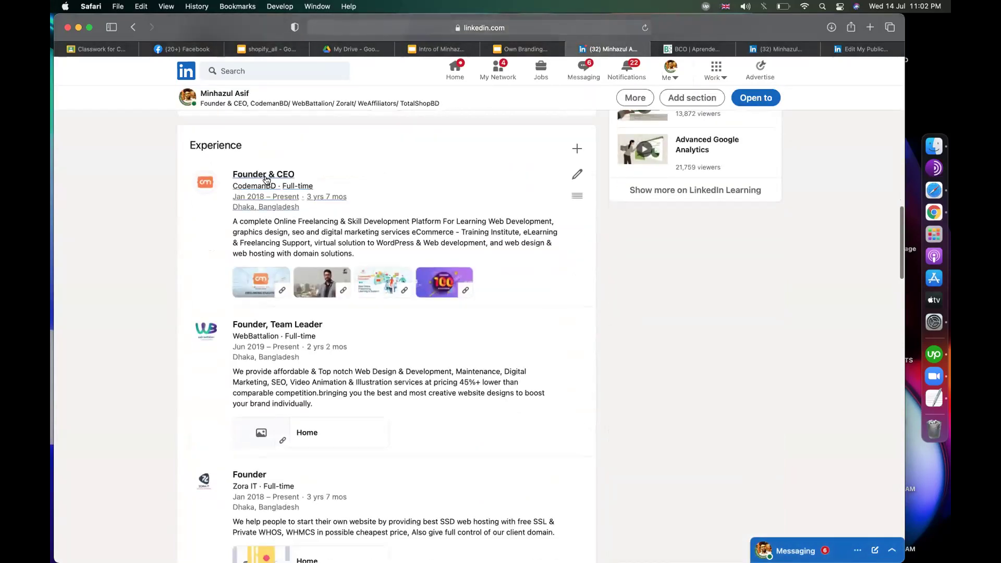
scroll(266, 338, down, 5)
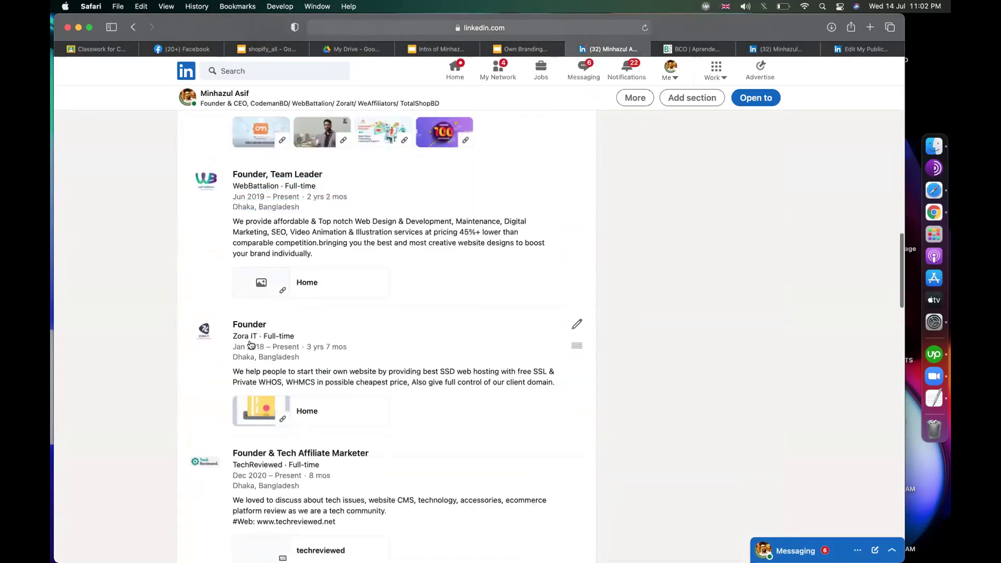
scroll(263, 387, down, 8)
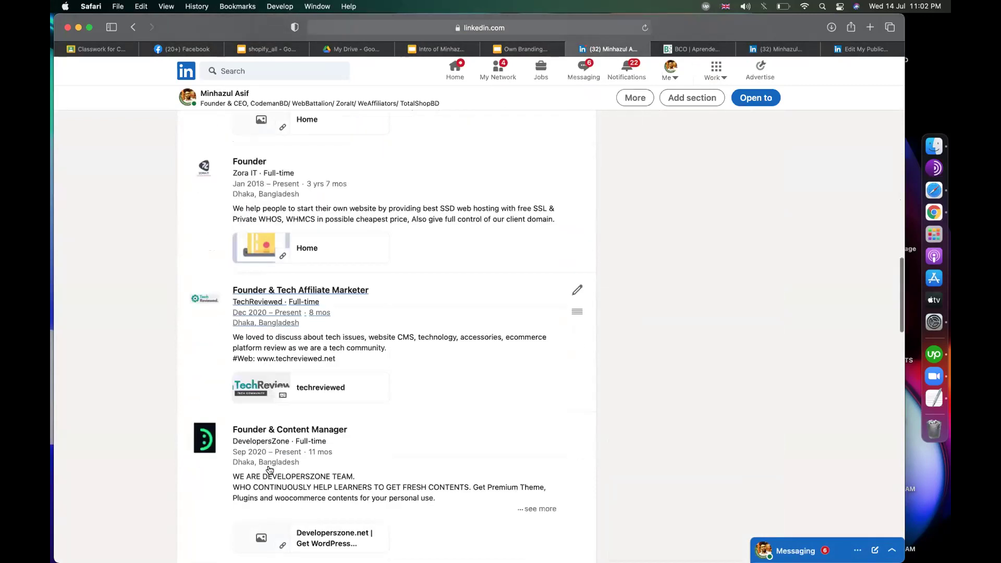
scroll(454, 277, up, 5)
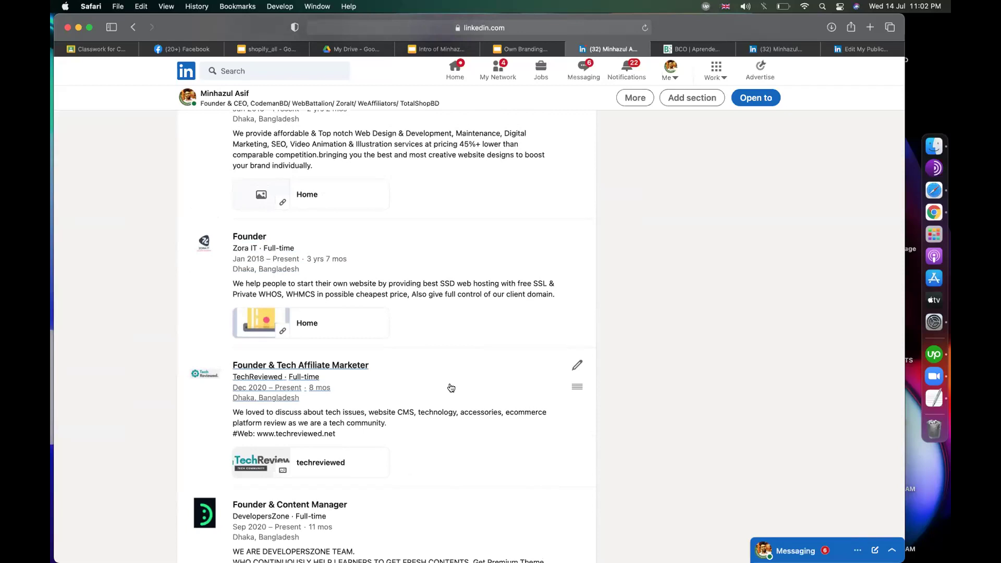
scroll(406, 387, down, 3)
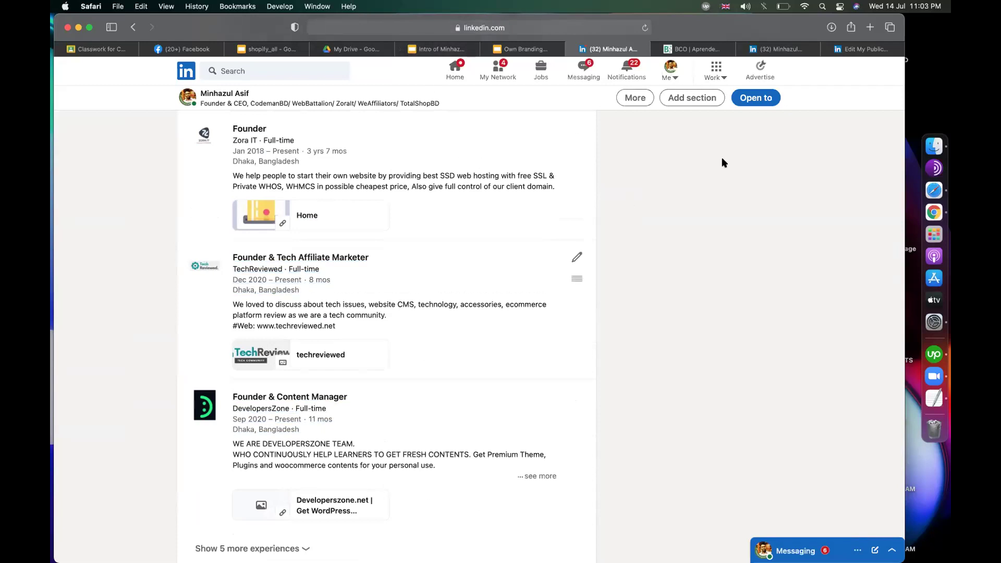
Step: Load indeed.com in the browser
click(863, 51)
click(616, 29)
text(inde)
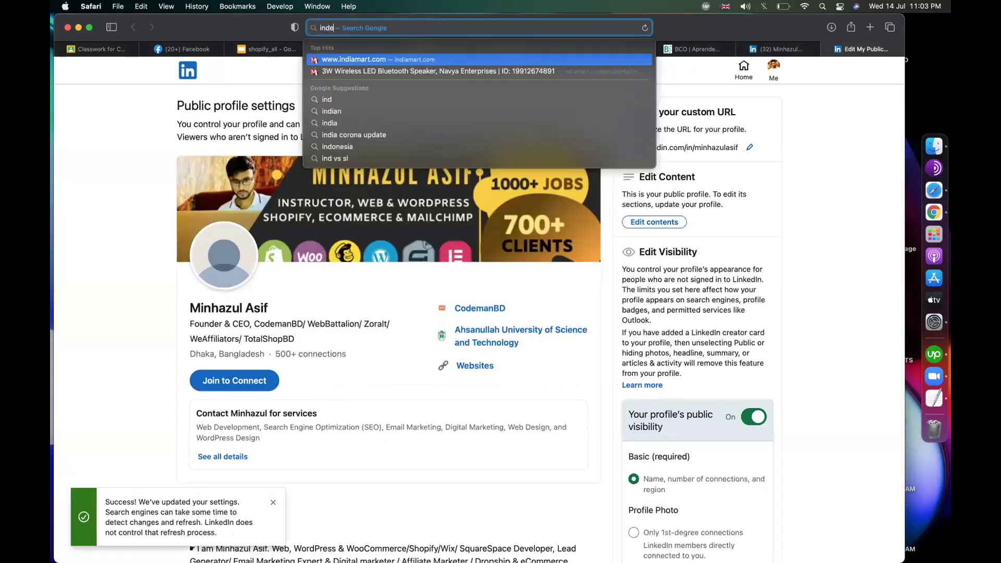
text(ed.com)
key(Return)
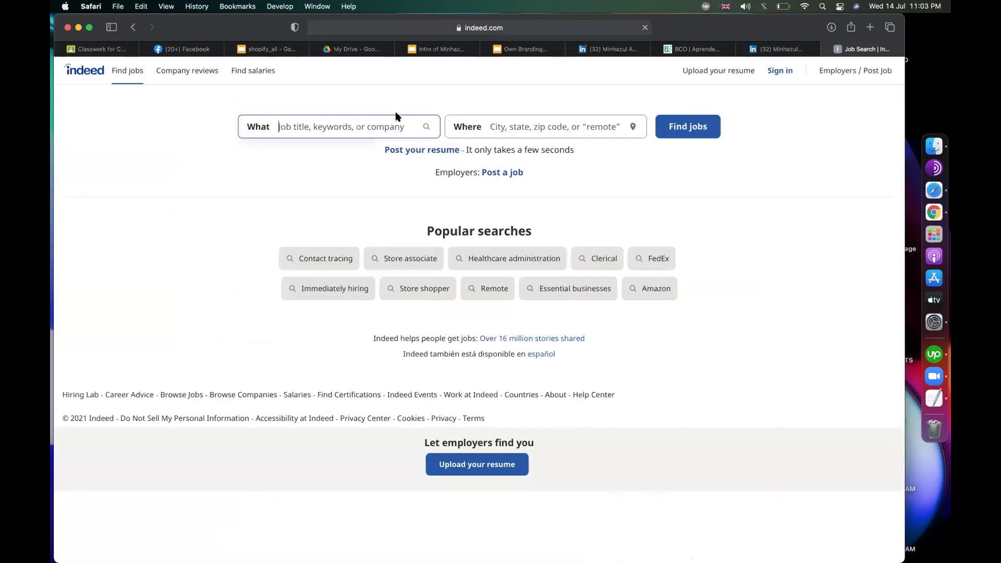
Step: Search Indeed jobs for 'wordpress' and dismiss the Google sign-in prompt
text(wordpre)
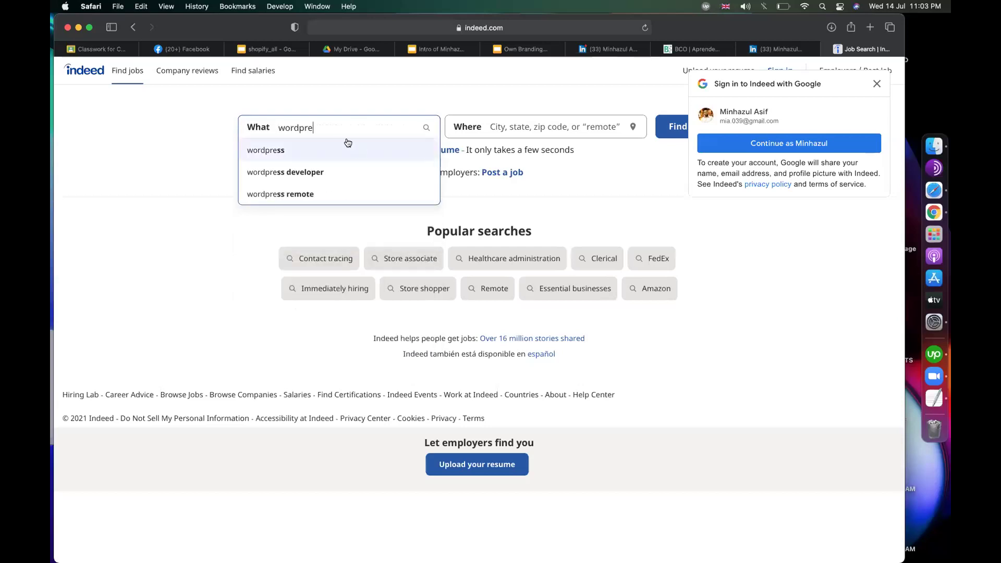
click(302, 171)
double_click(340, 127)
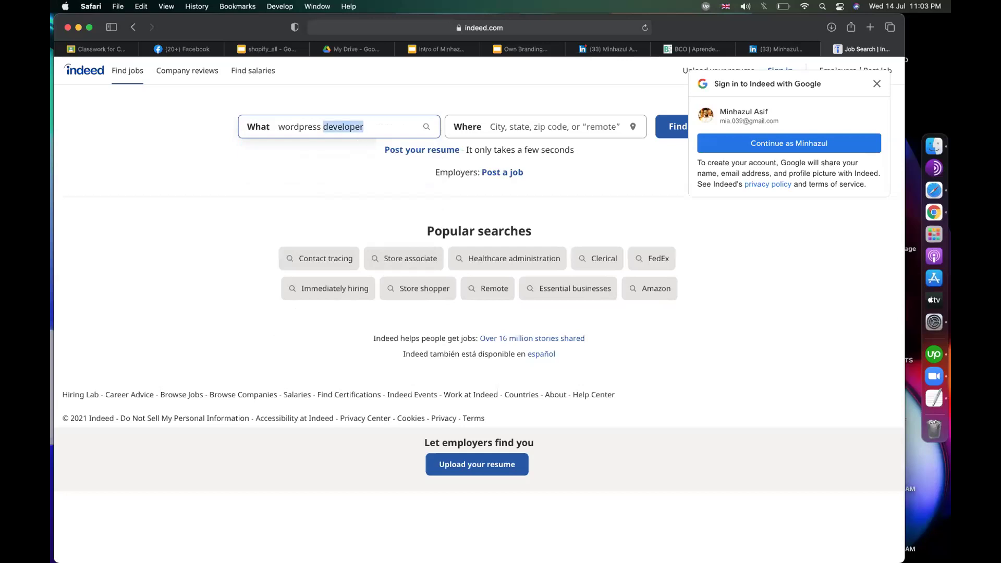
key(BackSpace)
key(Return)
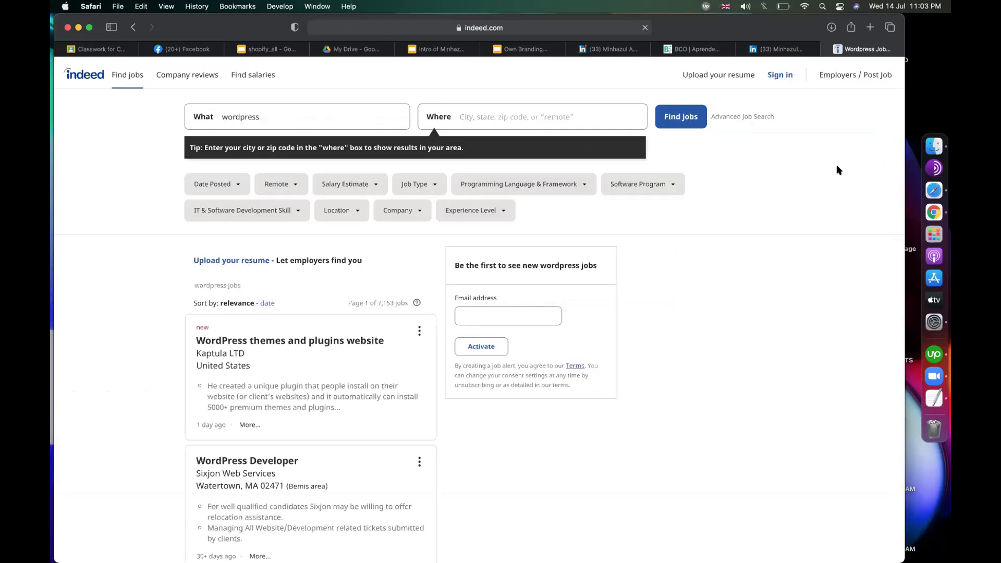
scroll(346, 338, down, 5)
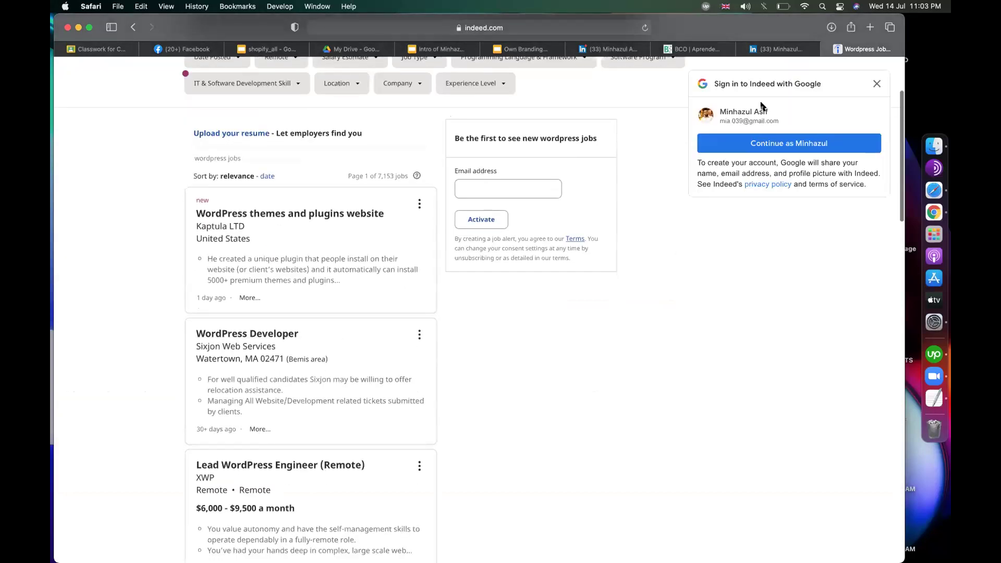
click(876, 84)
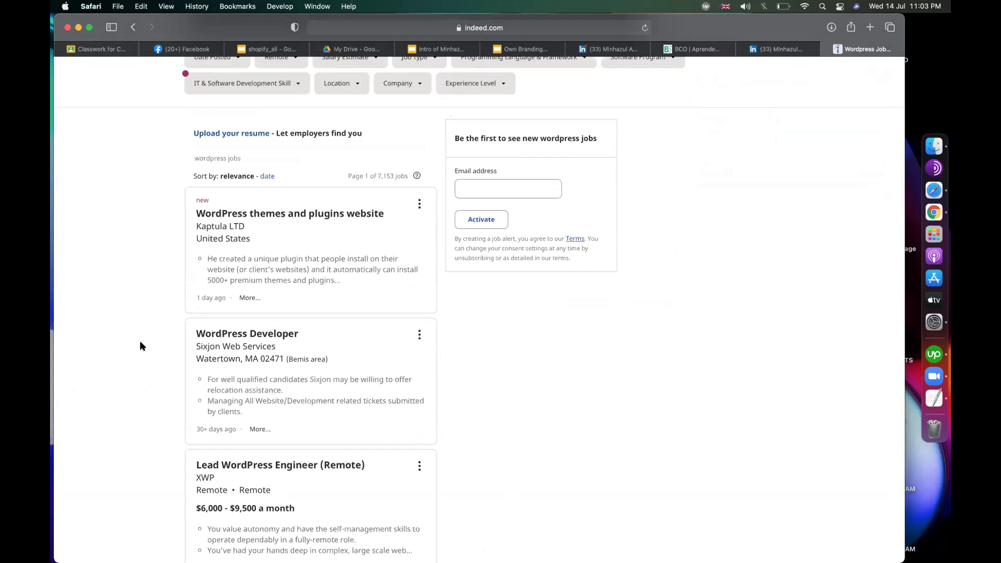
Step: Open the WordPress Developer posting from Sixjon Web Services in Watertown, MA
scroll(140, 342, down, 5)
scroll(140, 342, up, 2)
scroll(140, 346, up, 4)
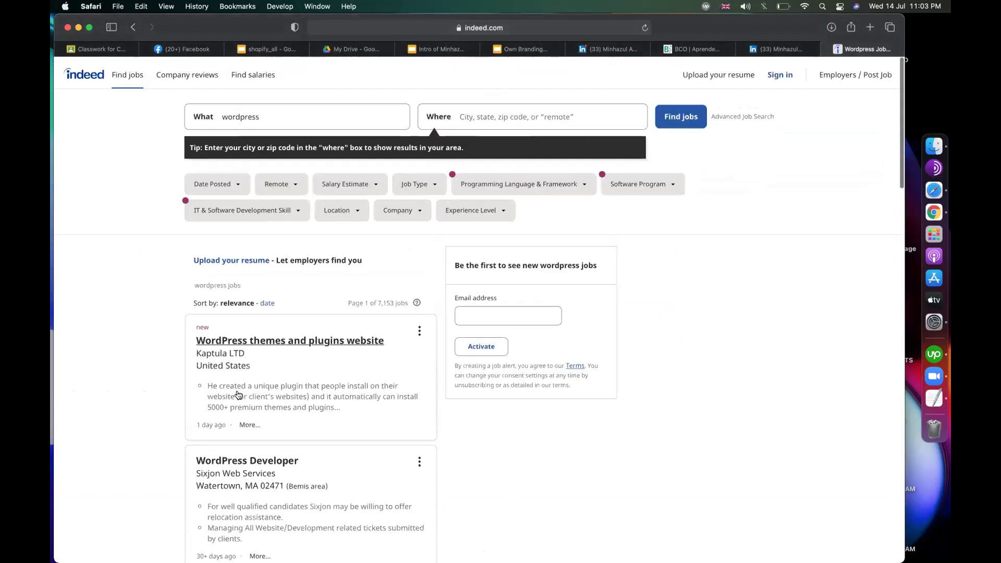
scroll(237, 222, down, 3)
scroll(252, 333, down, 3)
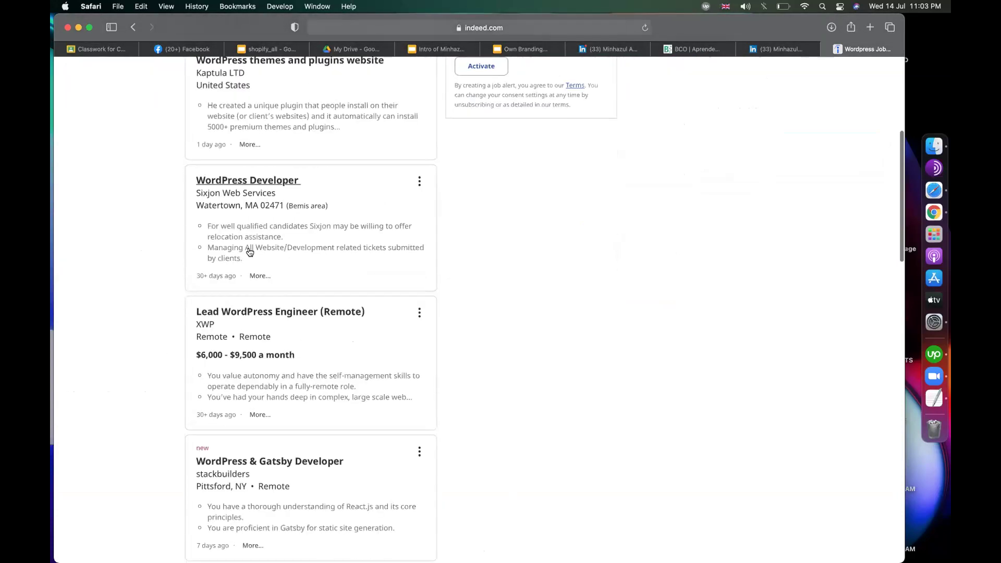
click(236, 195)
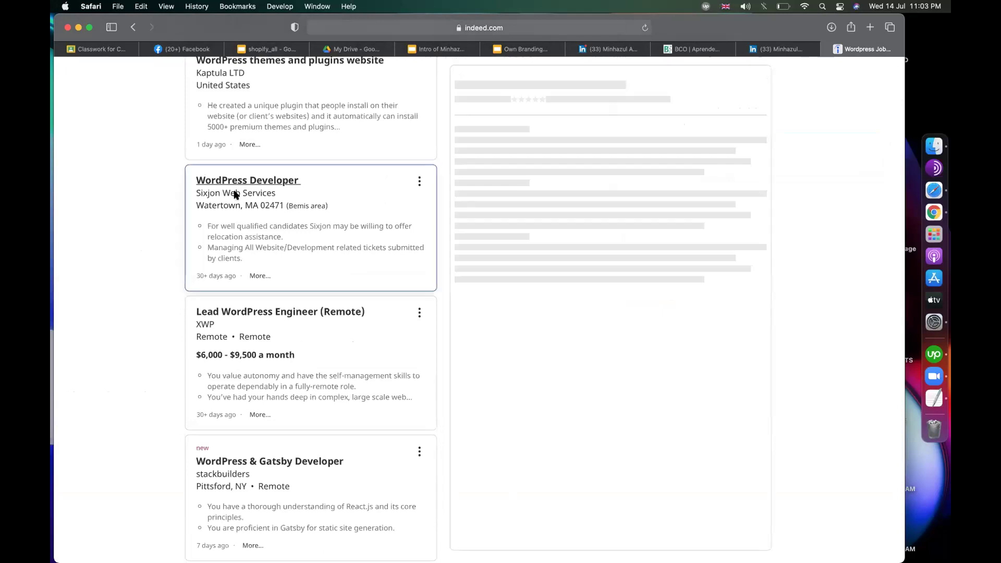
click(776, 49)
Step: Start a new Experience entry on the LinkedIn profile
scroll(404, 278, down, 15)
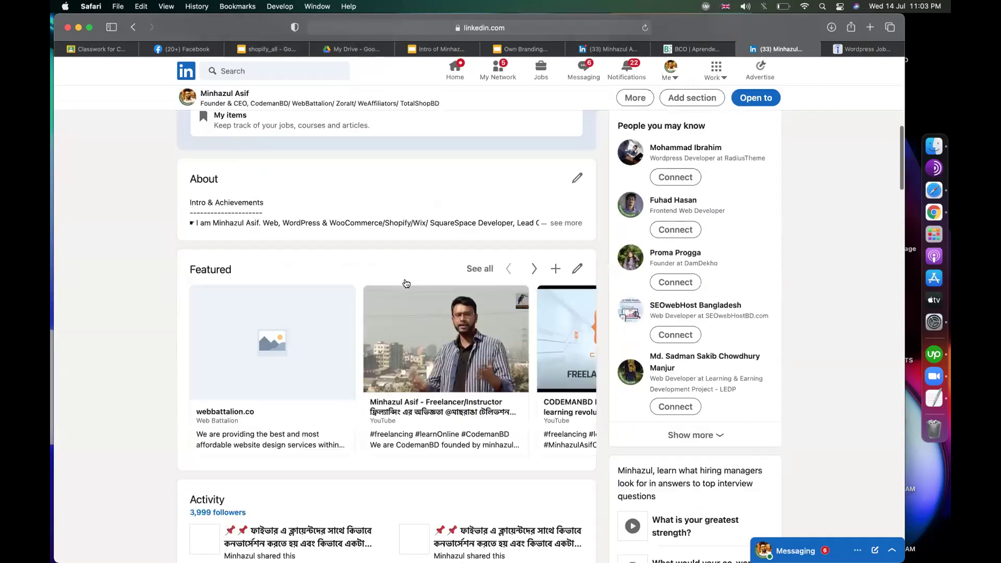
scroll(404, 282, down, 5)
scroll(447, 257, up, 3)
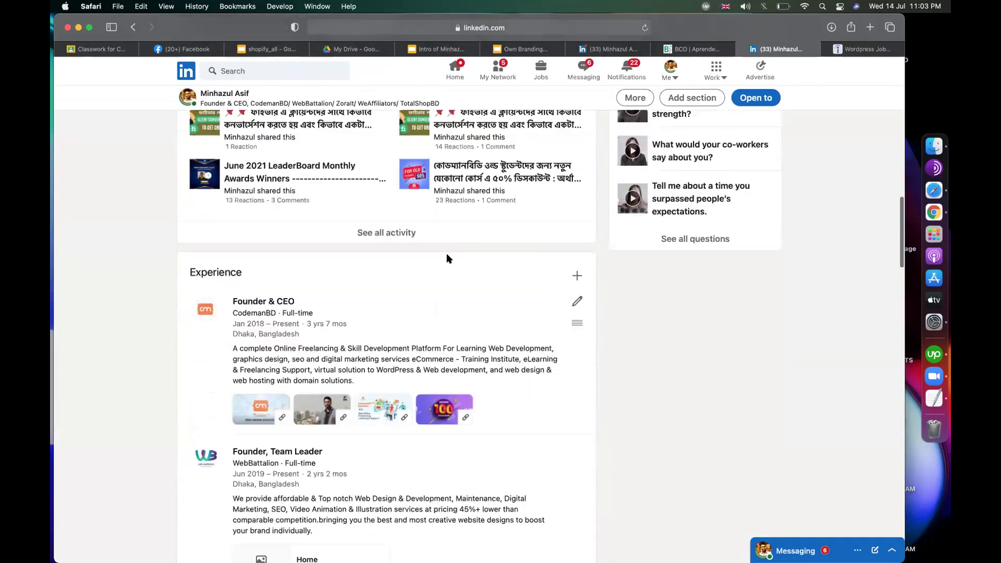
click(577, 276)
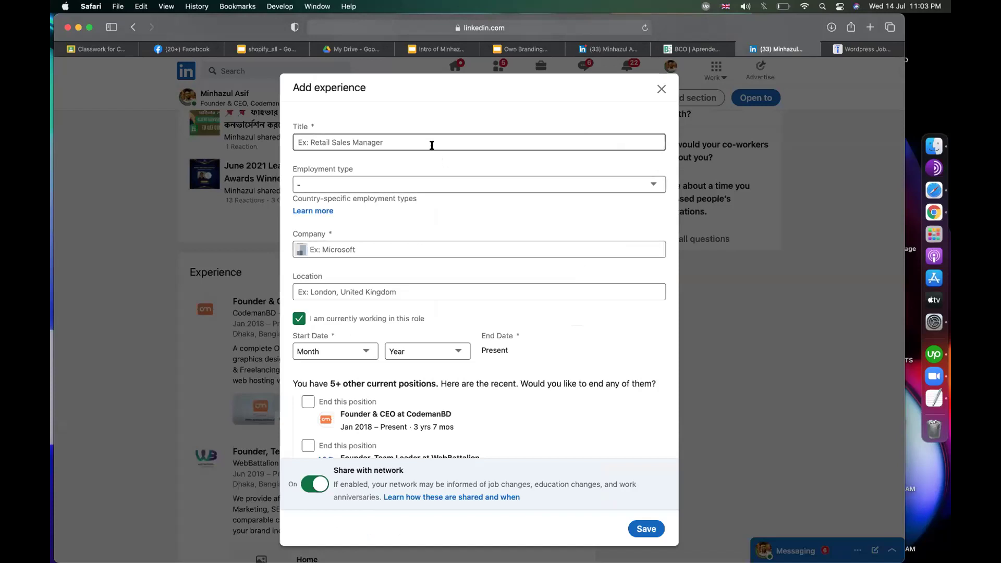
Step: Fill the Title with 'Wordpress Developer', copied from the Indeed posting
click(855, 50)
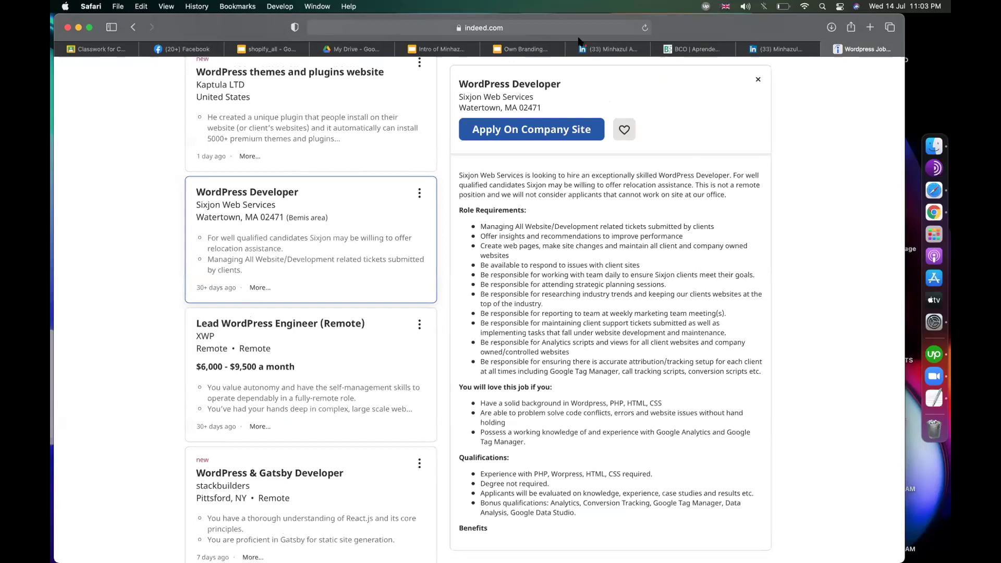
drag(565, 85, 460, 81)
key(super+c)
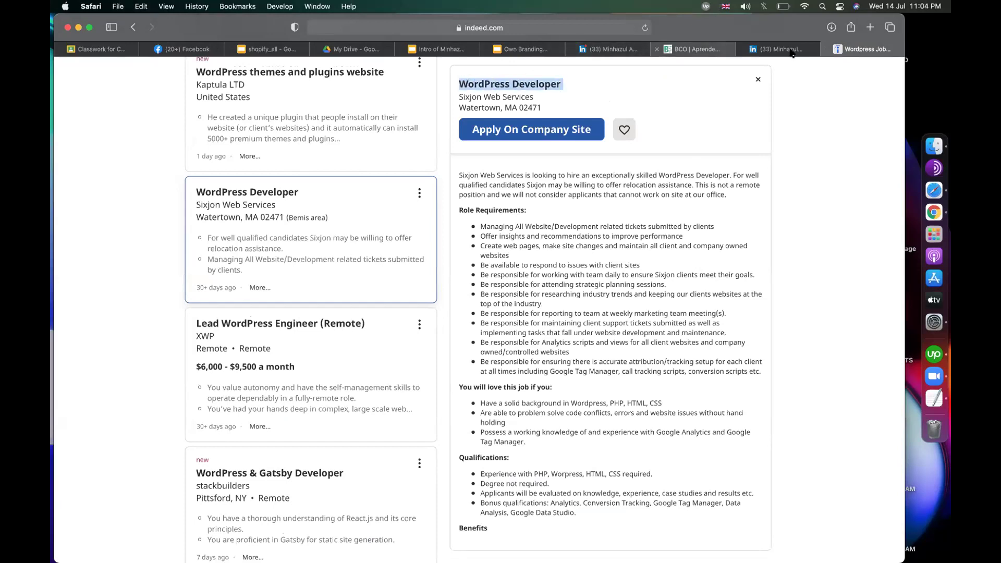
click(747, 52)
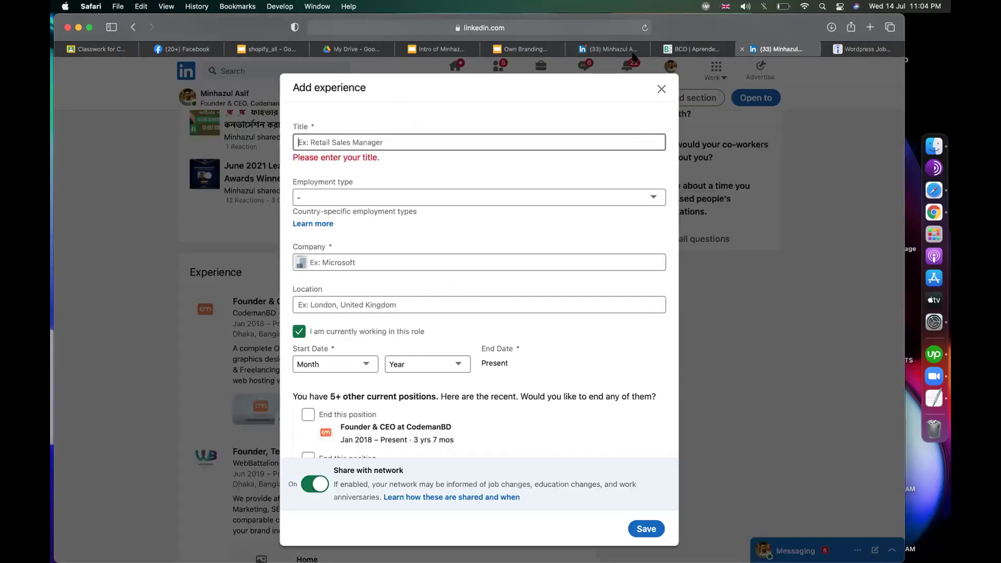
click(444, 143)
key(super+v)
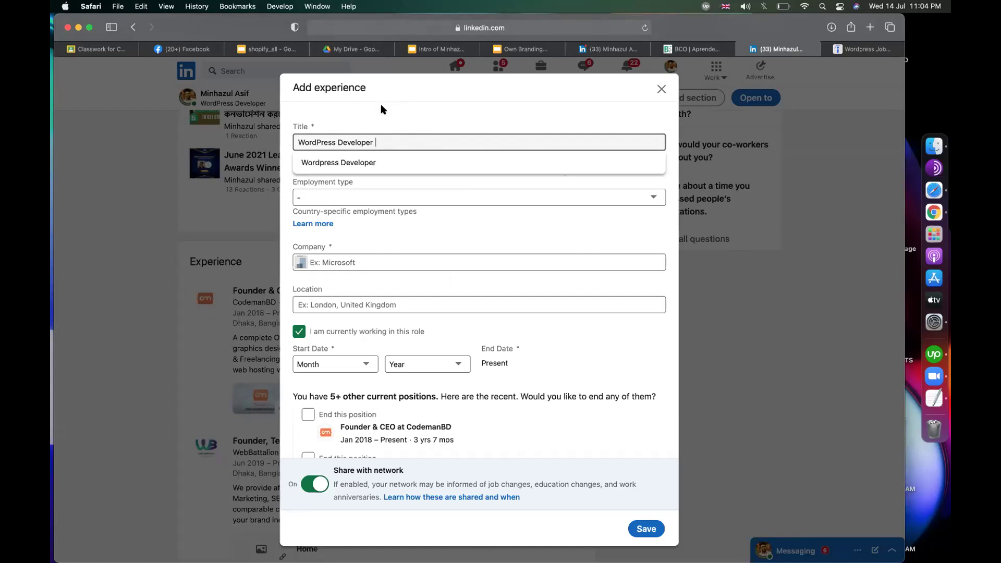
click(353, 163)
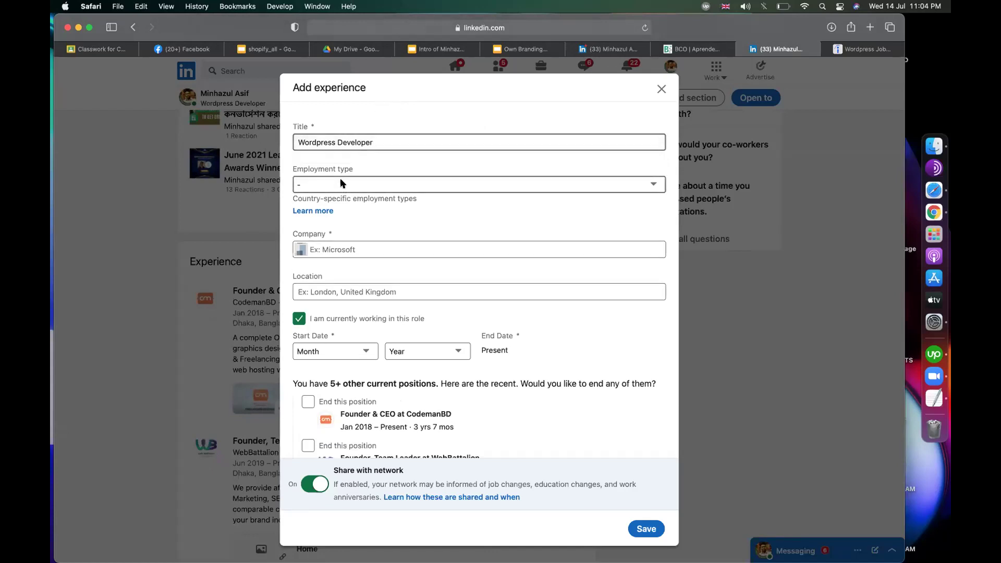
Step: Set the employment type to Part-time
click(342, 183)
click(335, 208)
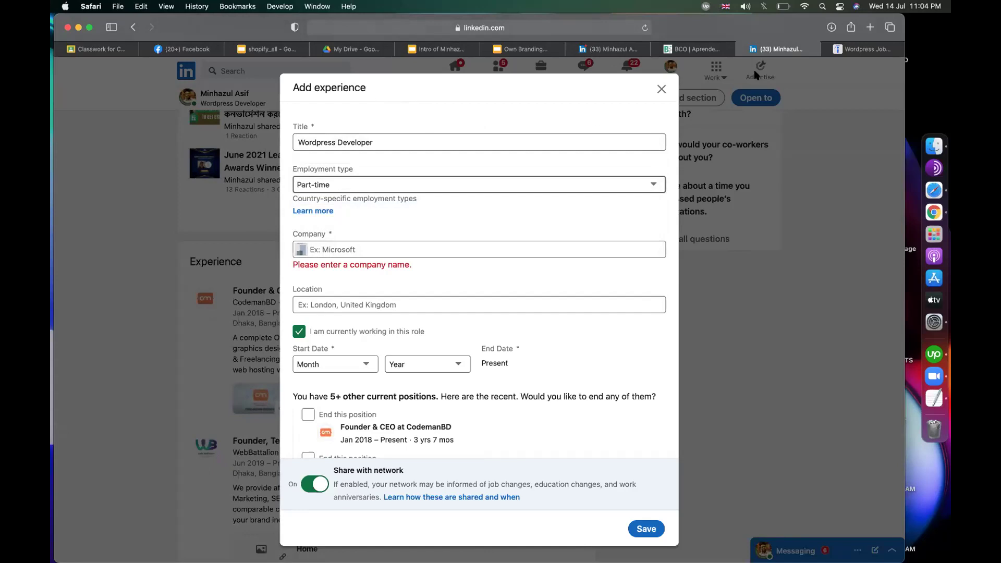
click(847, 51)
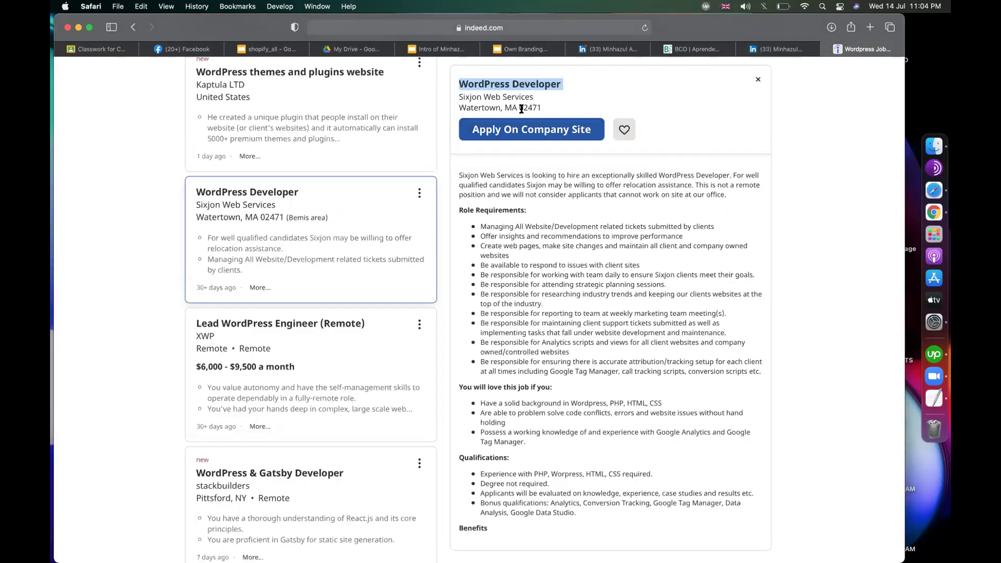
Step: Copy 'Sixjon Web Services' from the Indeed posting into the Company field
drag(502, 108, 459, 107)
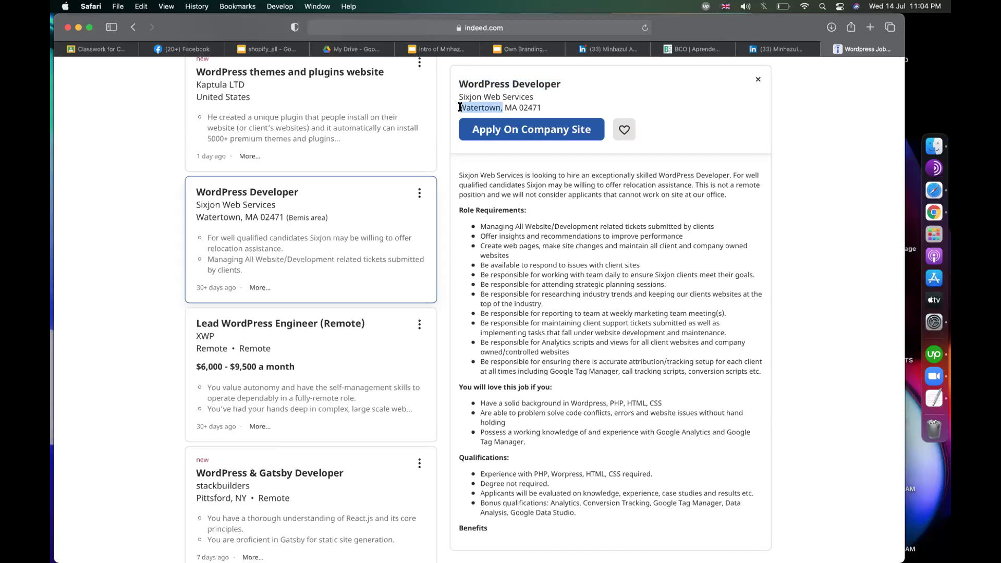
click(541, 99)
drag(533, 97, 459, 97)
key(super+c)
key(super+c)
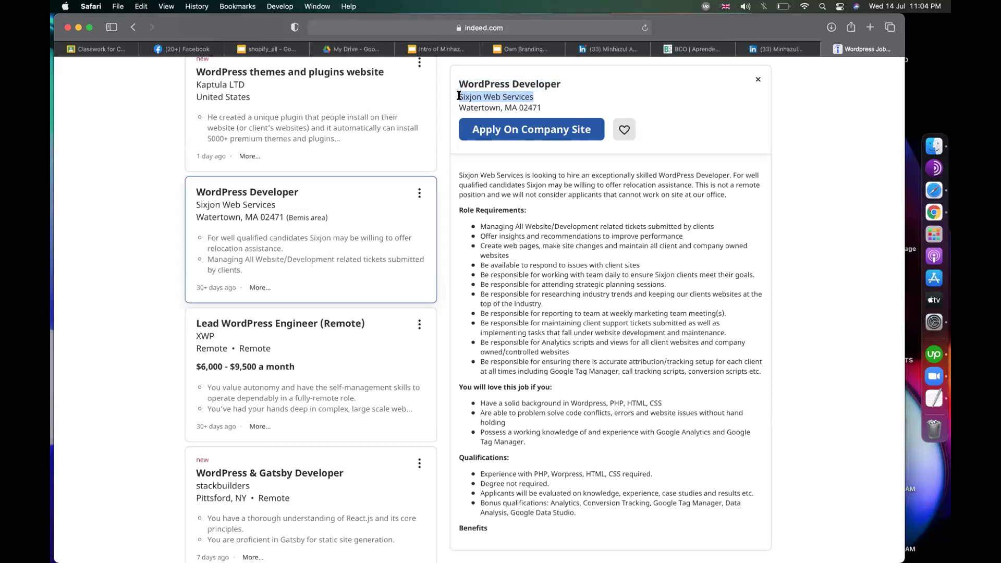
click(796, 50)
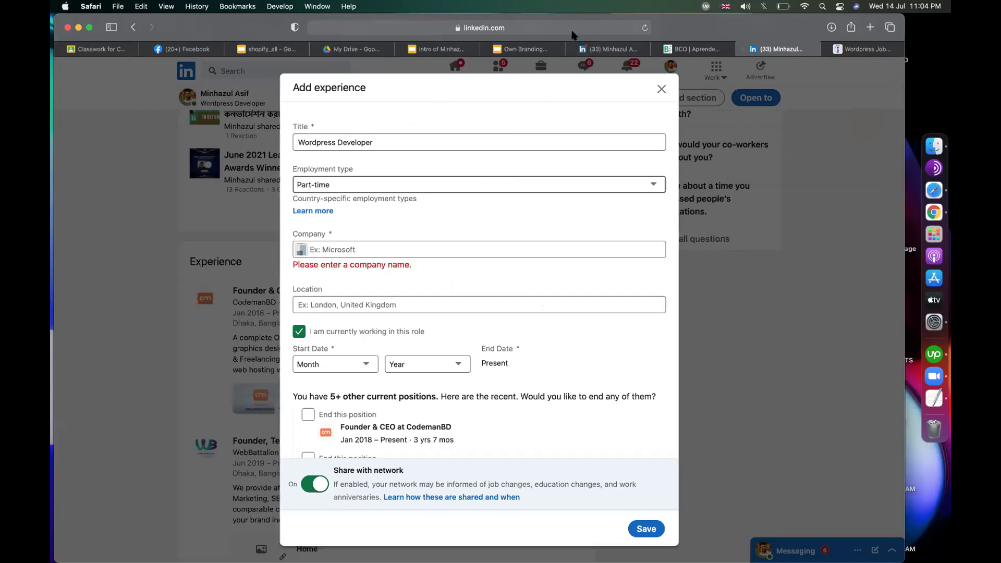
click(333, 252)
key(super+v)
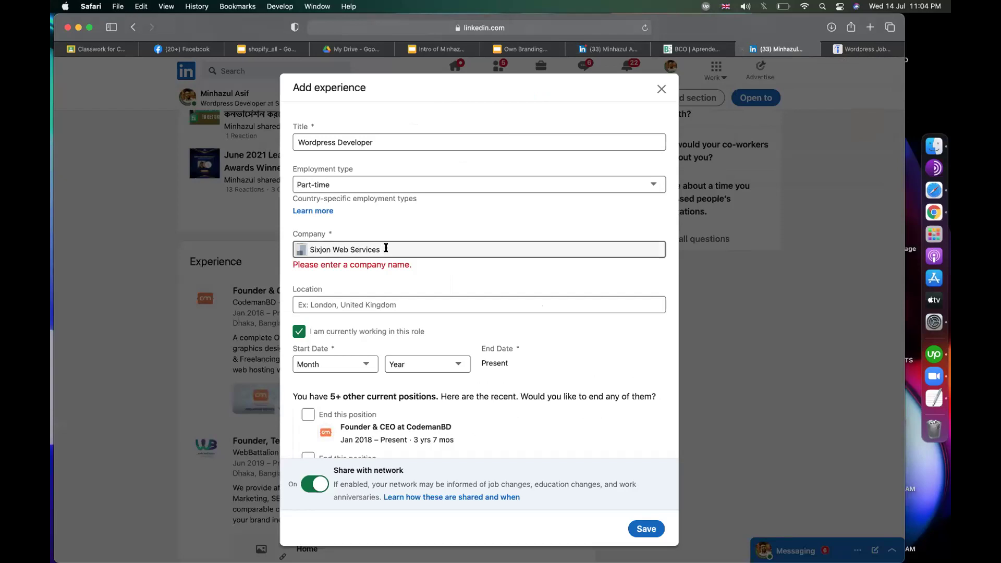
Step: Uncheck 'I am currently working in this role'
scroll(386, 248, down, 2)
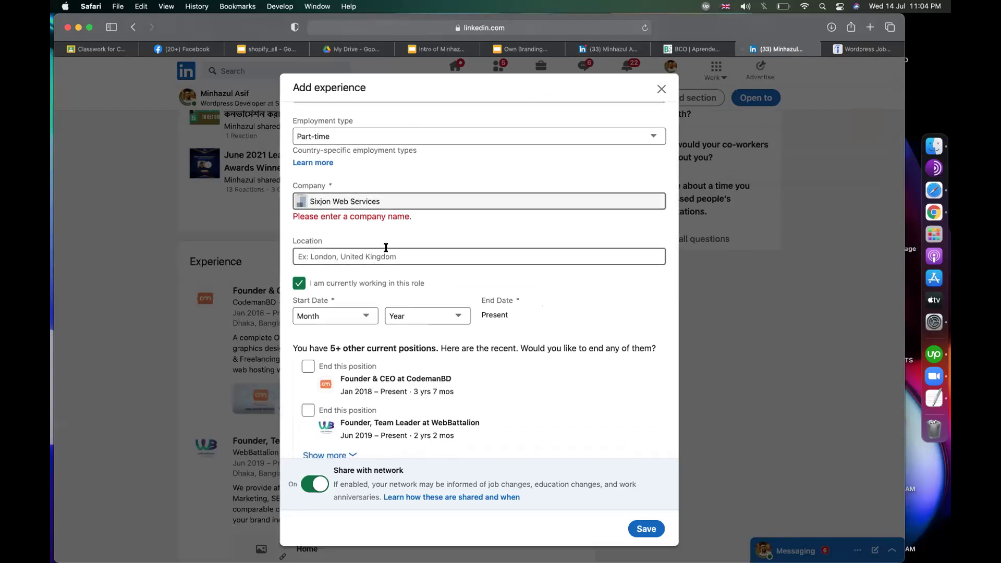
click(334, 320)
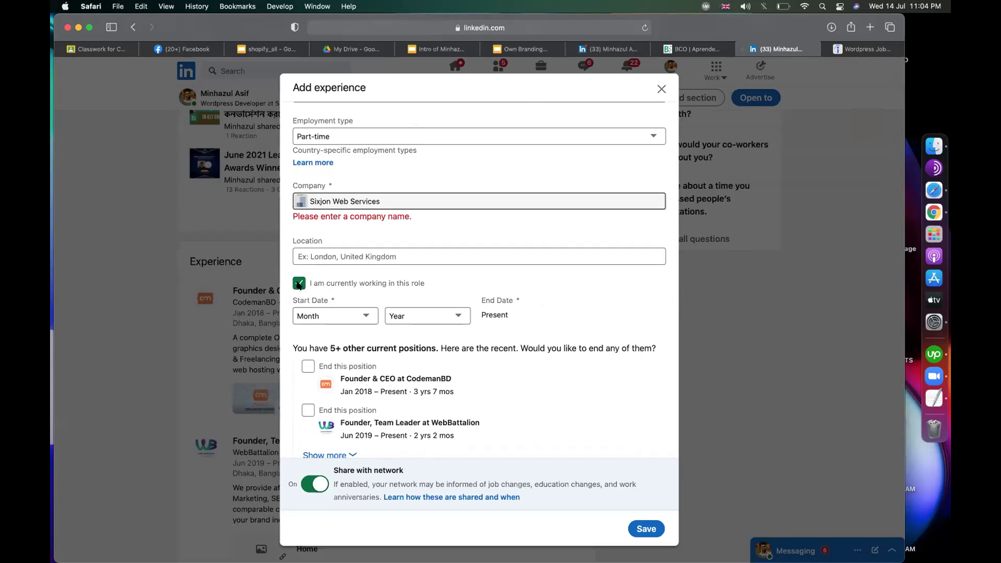
click(299, 271)
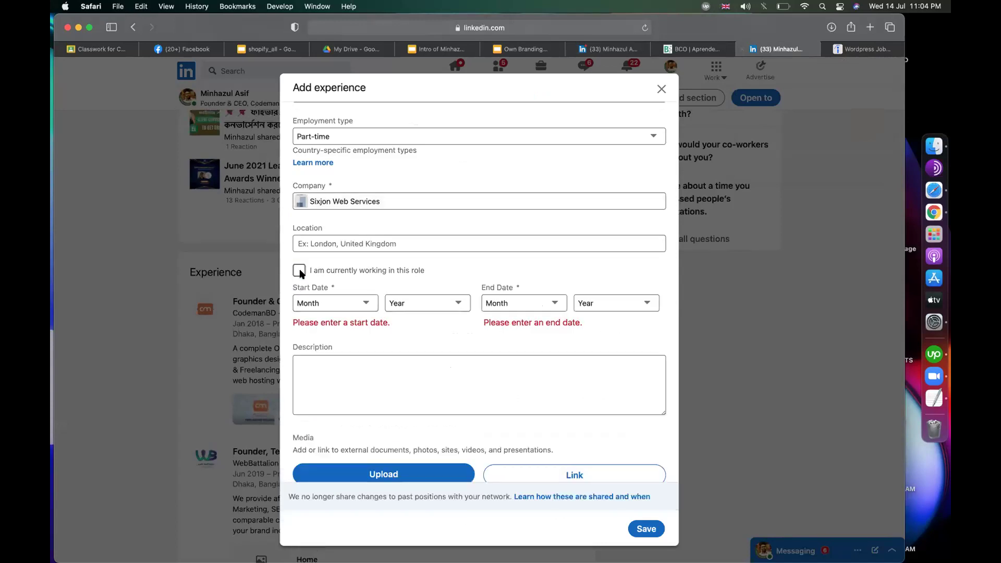
Step: Set the start date to January 2018
click(334, 303)
click(334, 312)
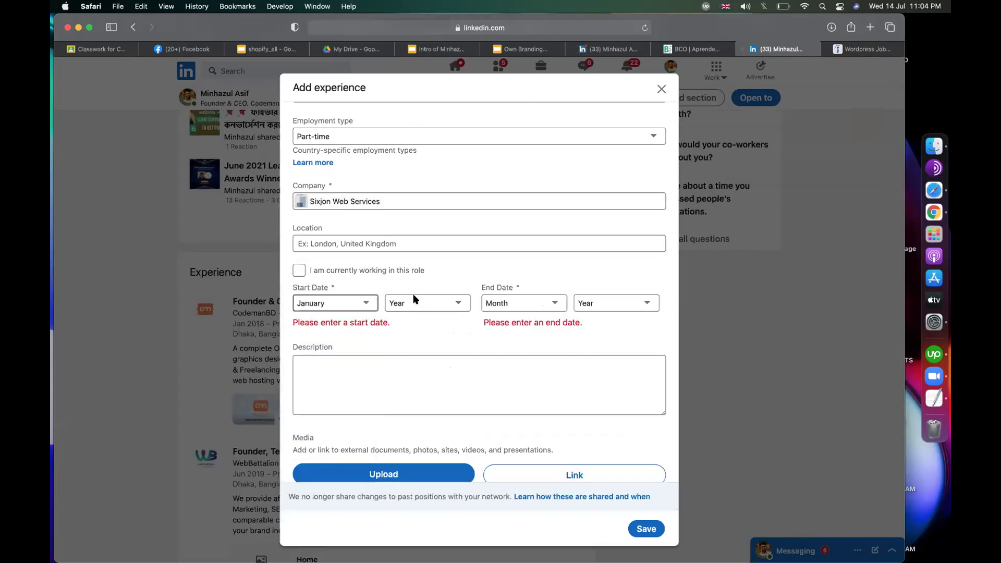
click(404, 303)
click(411, 340)
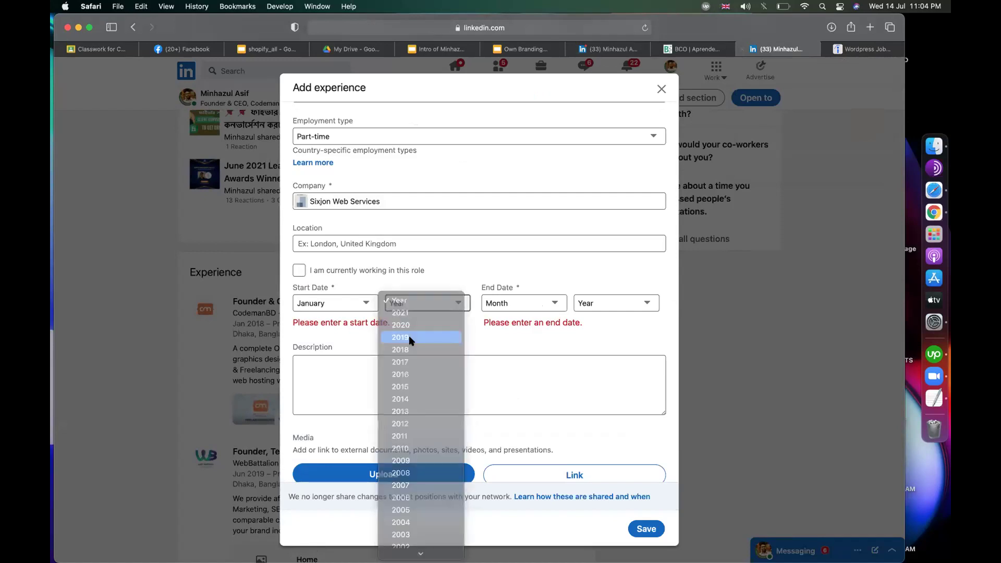
click(412, 310)
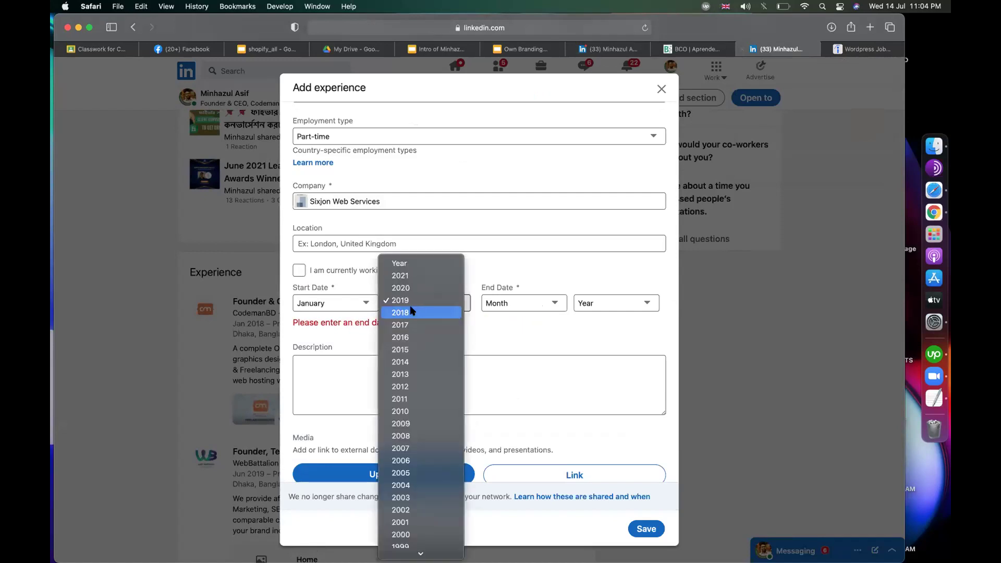
click(412, 311)
Step: Set the end date to January 2019
click(490, 305)
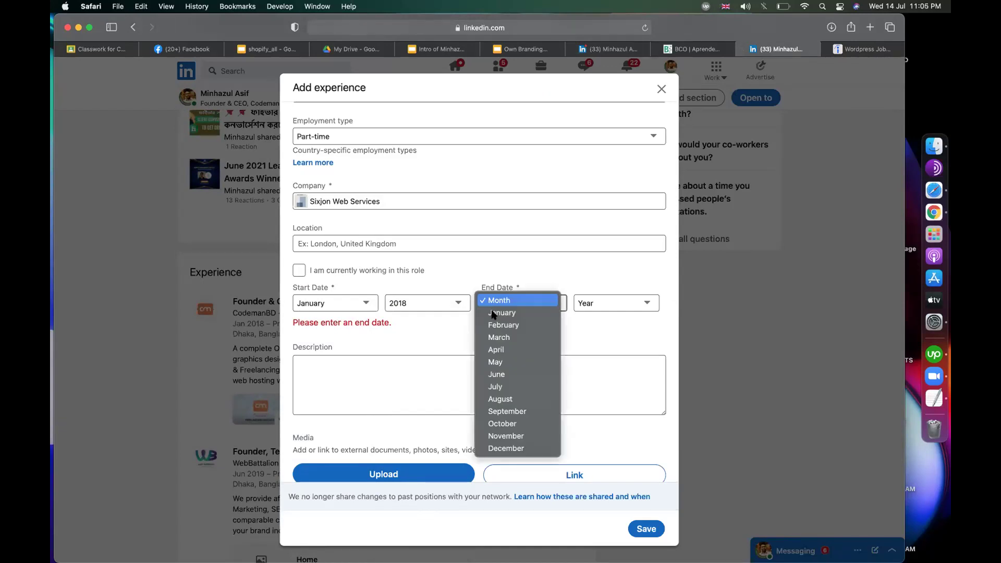
click(494, 313)
click(585, 303)
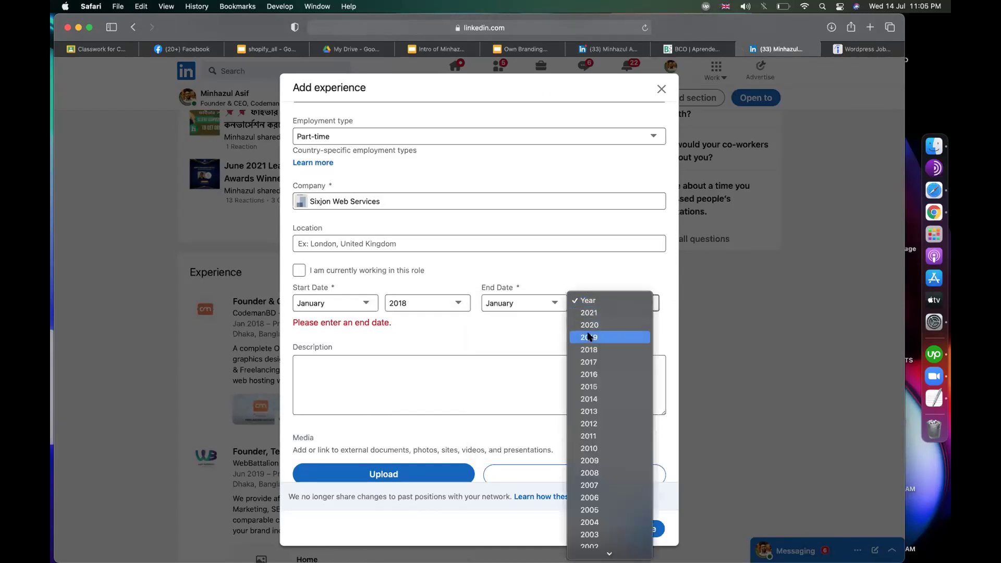
click(589, 338)
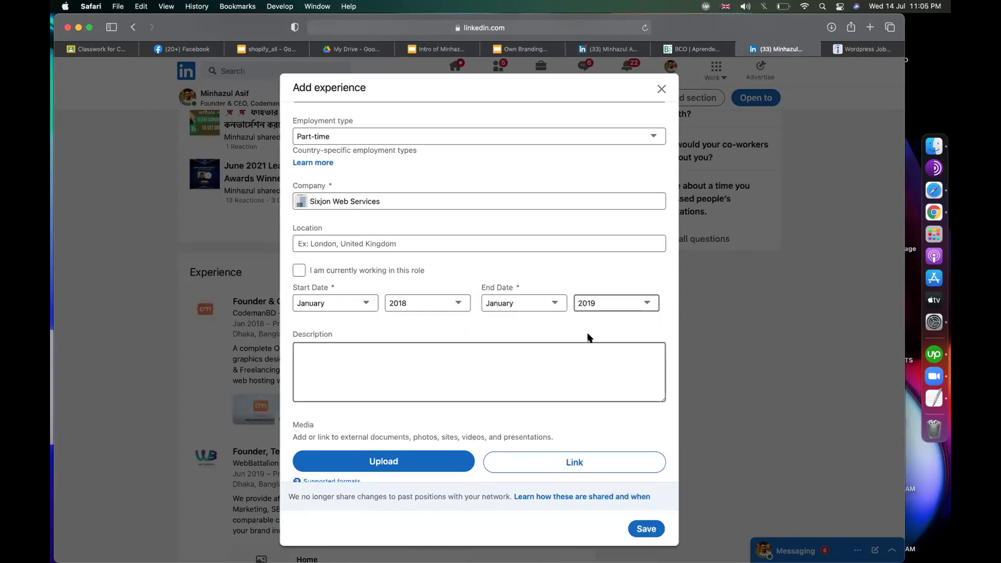
click(439, 379)
click(874, 46)
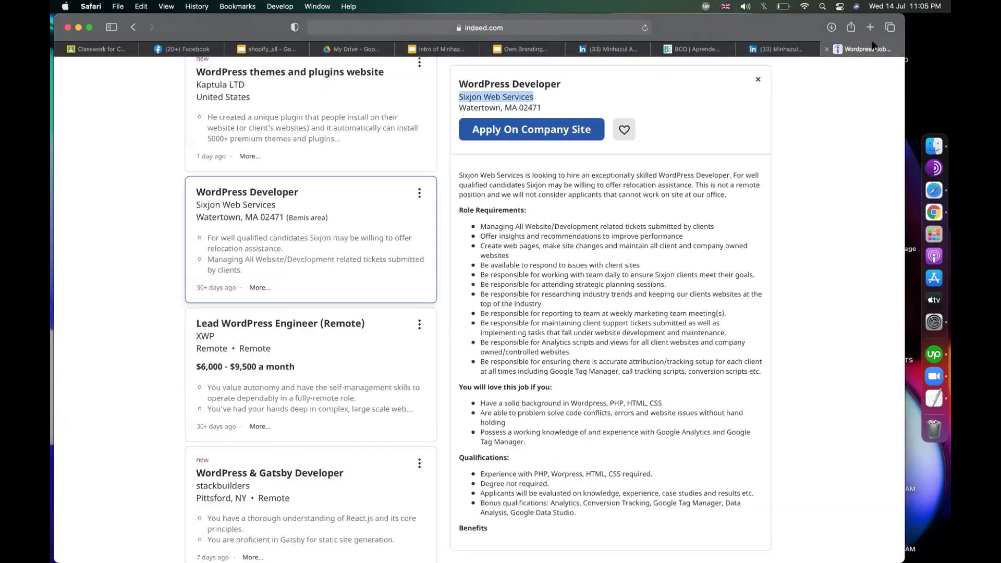
Step: Copy the Role Requirements bullets from the Indeed posting into the LinkedIn Description field
scroll(635, 282, down, 2)
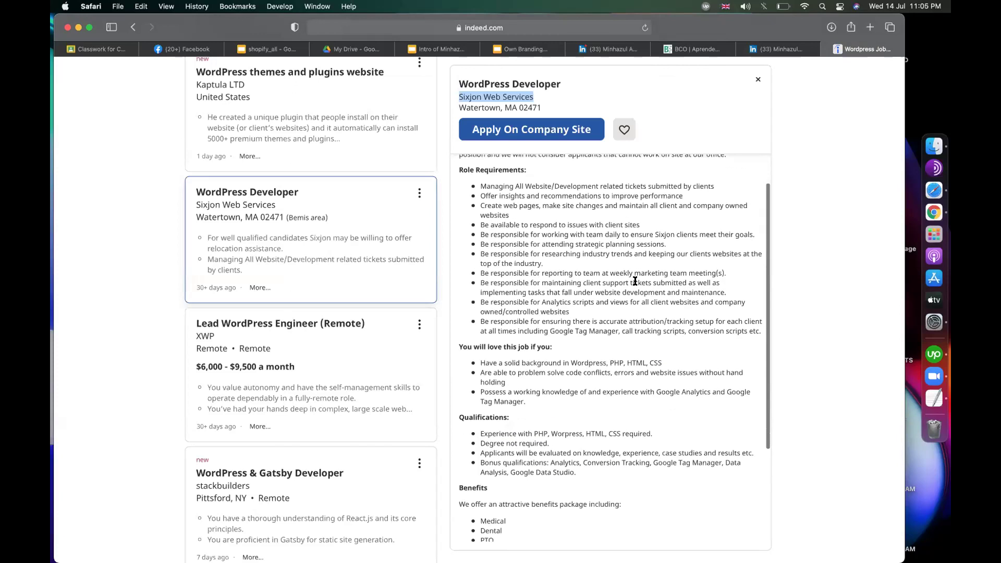
scroll(635, 282, up, 1)
scroll(514, 296, down, 6)
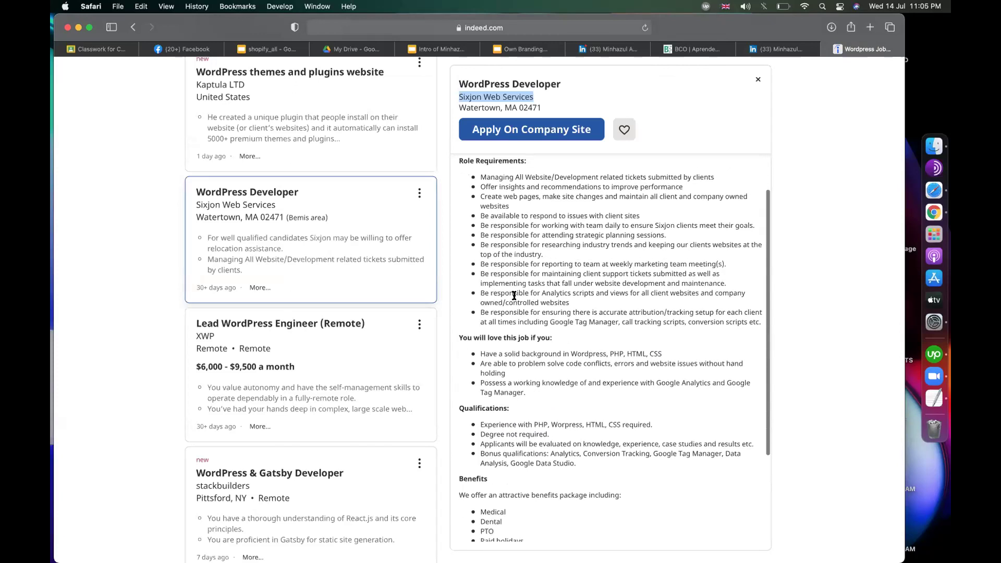
scroll(514, 296, up, 7)
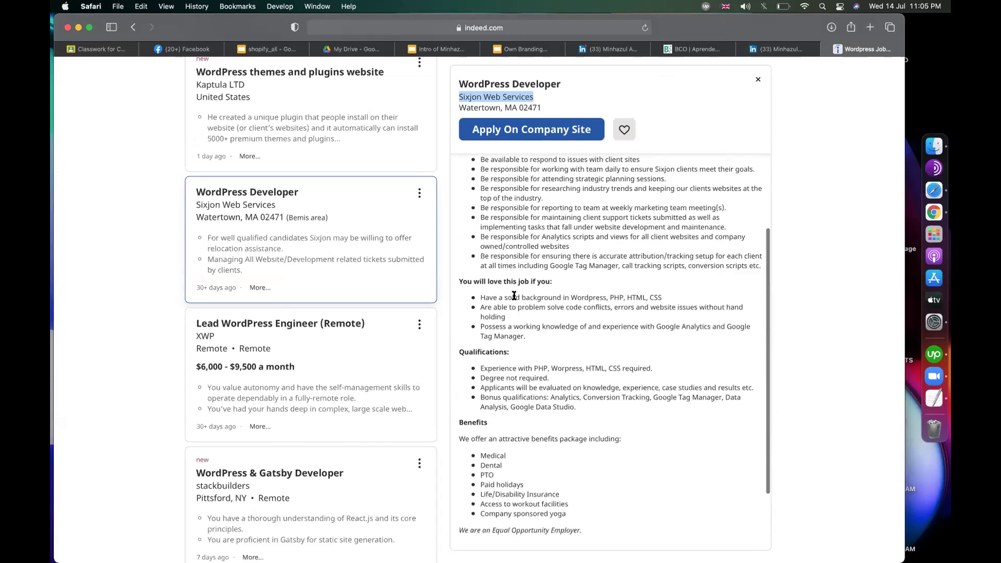
drag(758, 371, 473, 225)
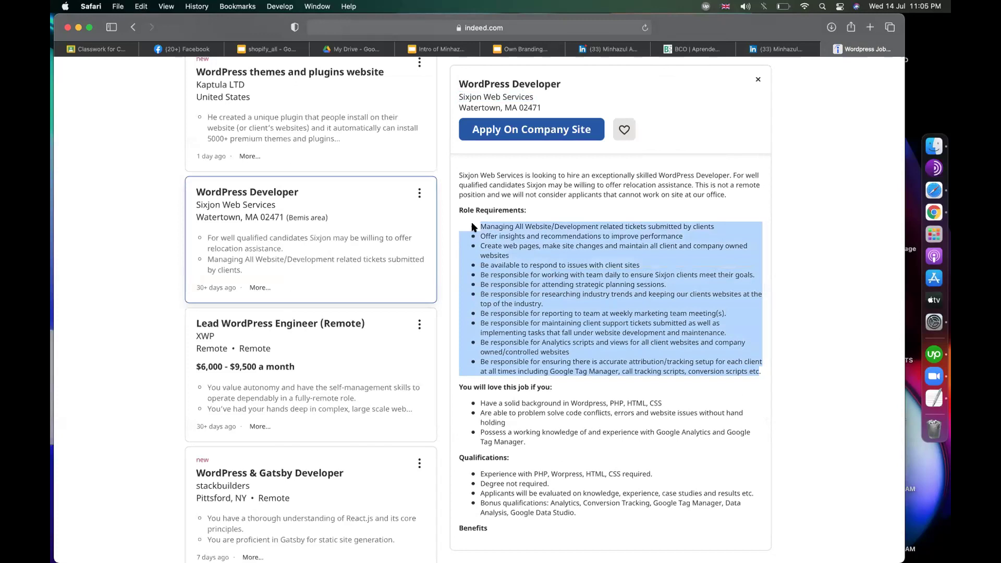
click(771, 49)
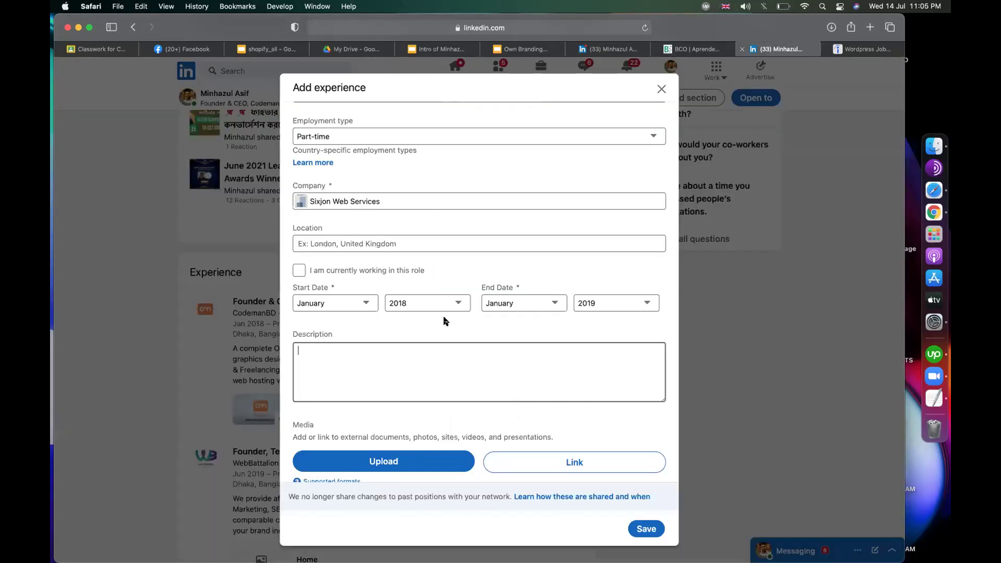
key(super+v)
scroll(425, 360, up, 5)
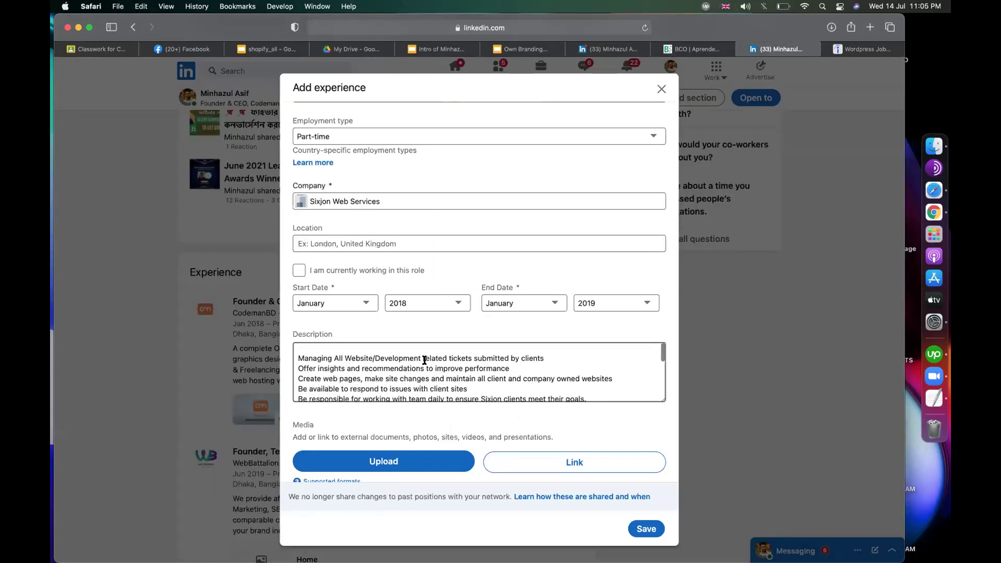
scroll(425, 172, up, 3)
Step: Compare the entered title and company with the Indeed posting
click(391, 140)
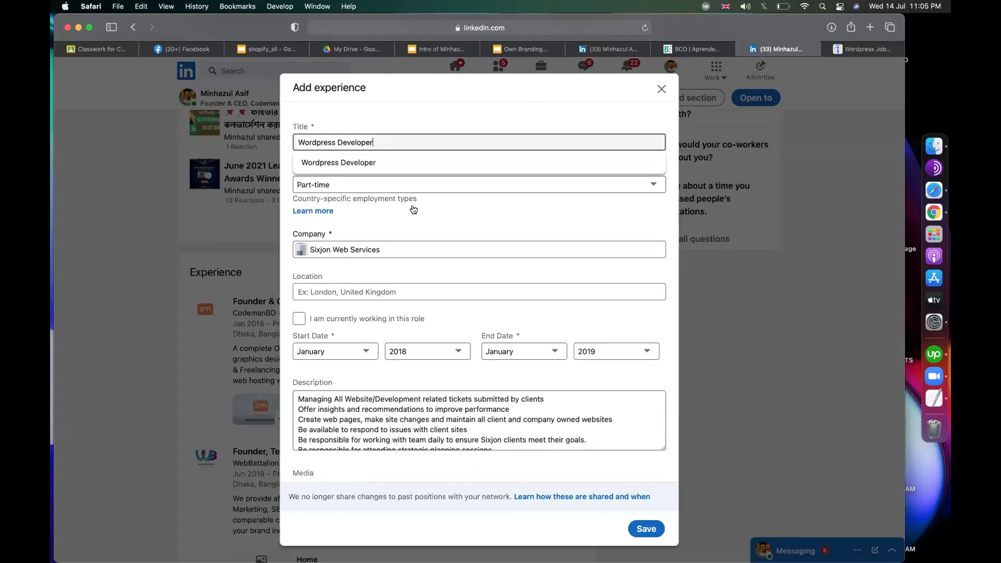
click(402, 255)
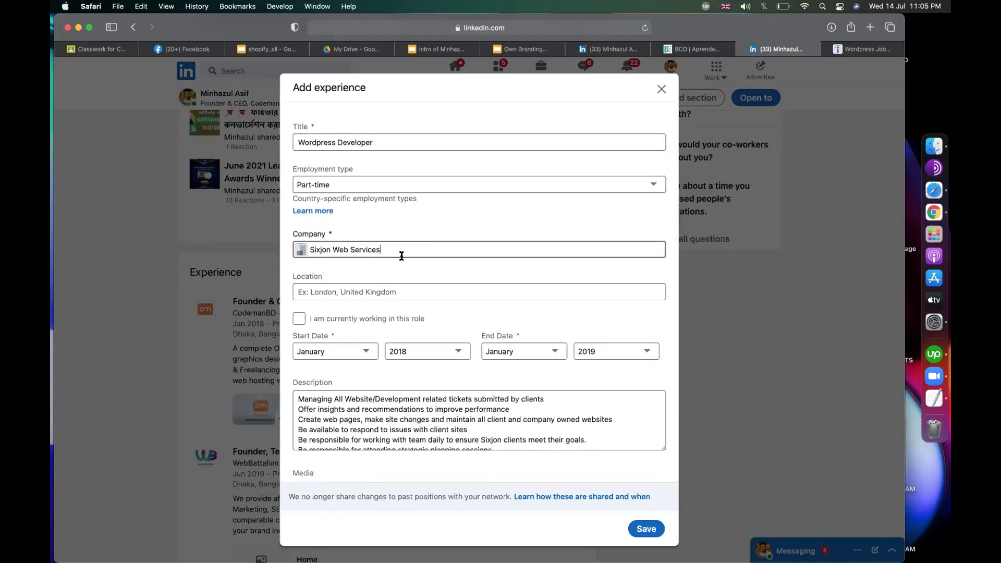
click(872, 49)
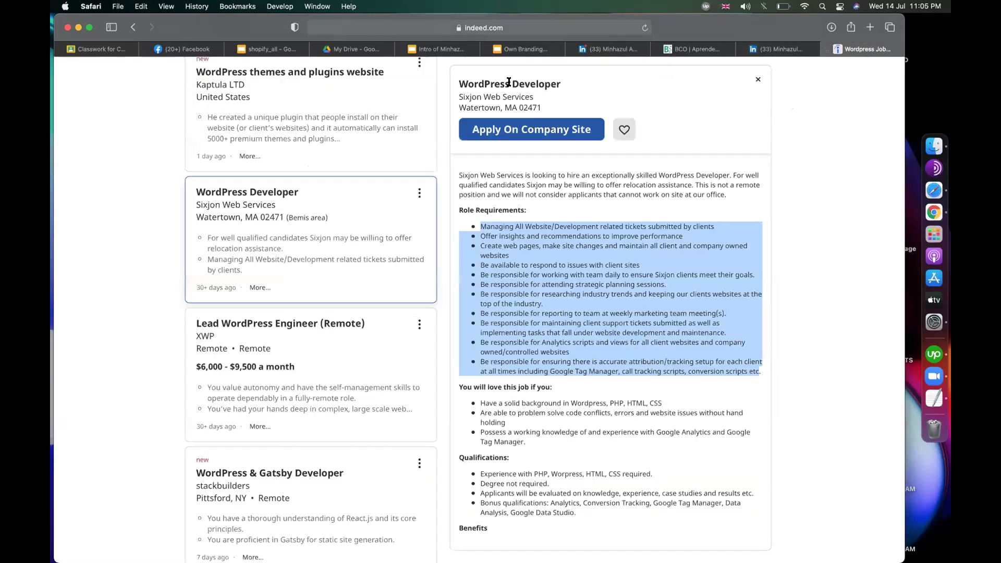
click(756, 52)
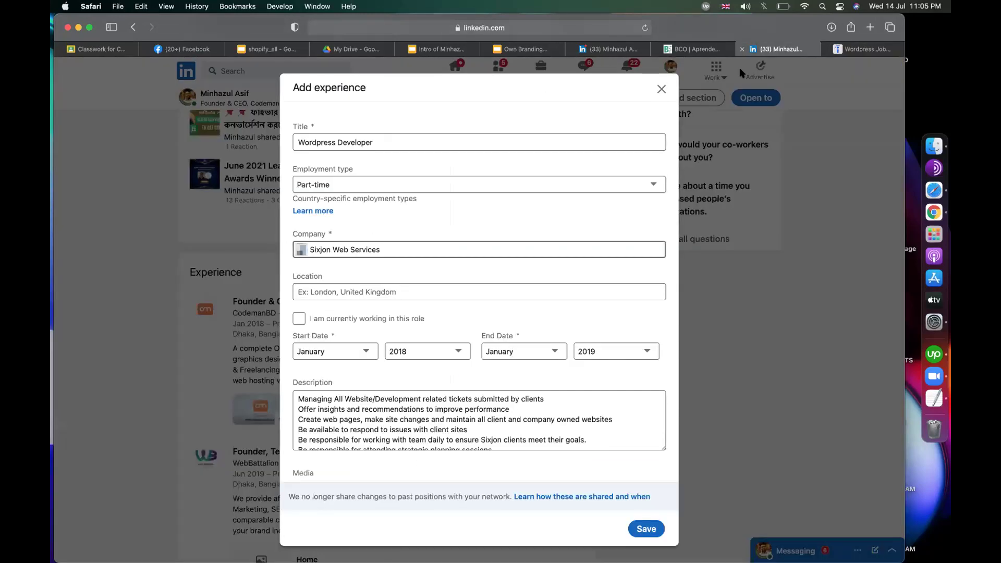
Step: Close the Add experience form and discard the unsaved entry
click(661, 90)
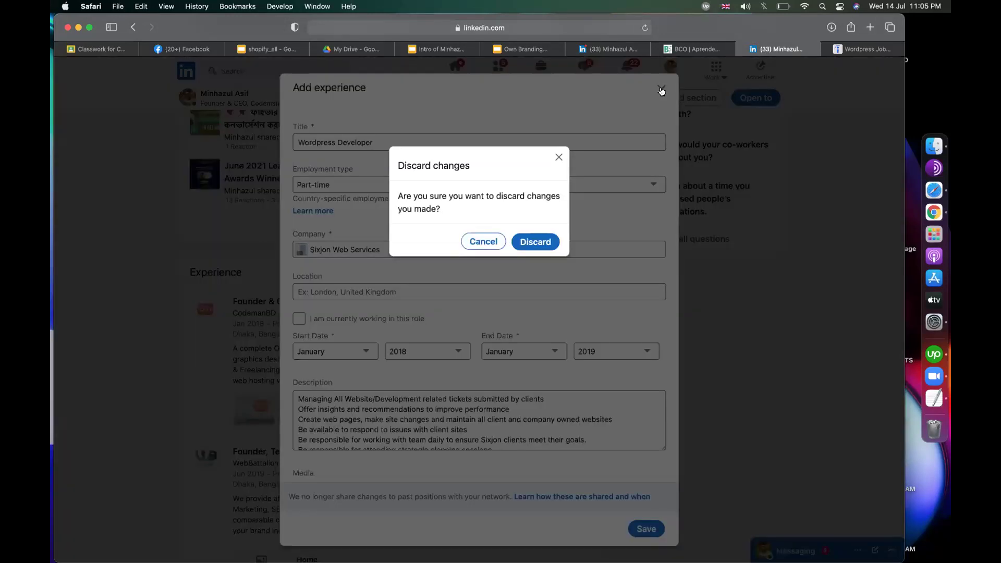
click(537, 242)
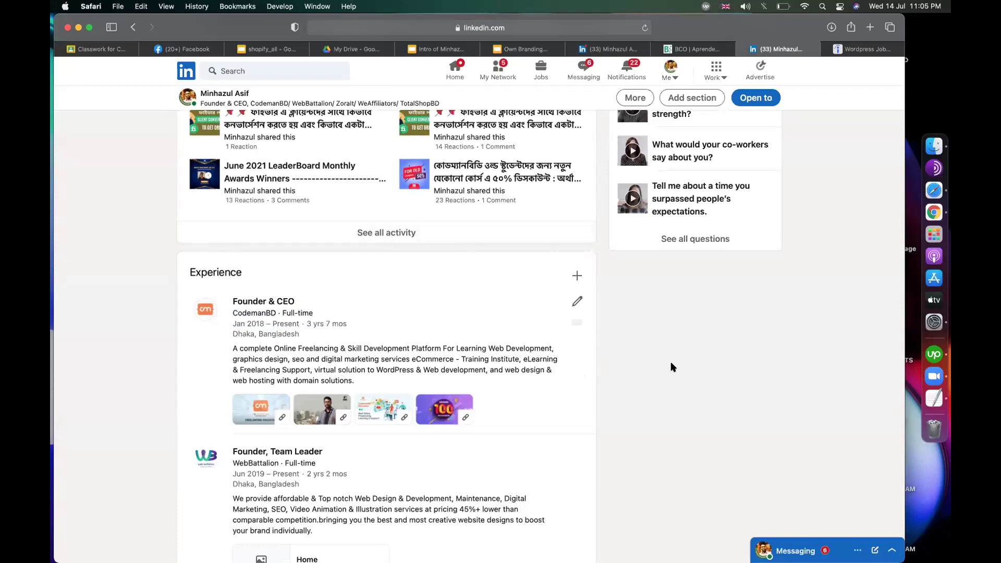
scroll(608, 339, up, 10)
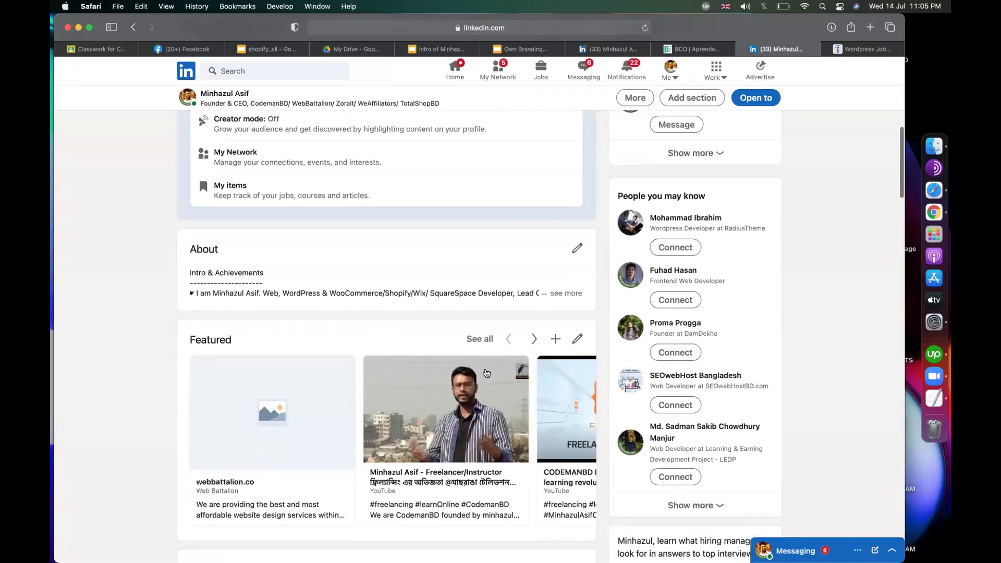
scroll(374, 278, up, 1)
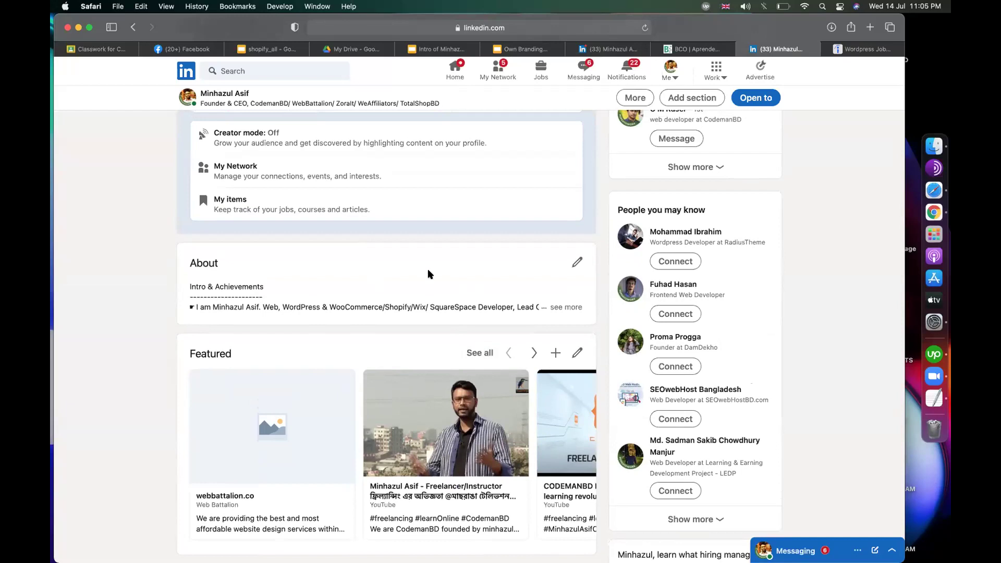
click(845, 50)
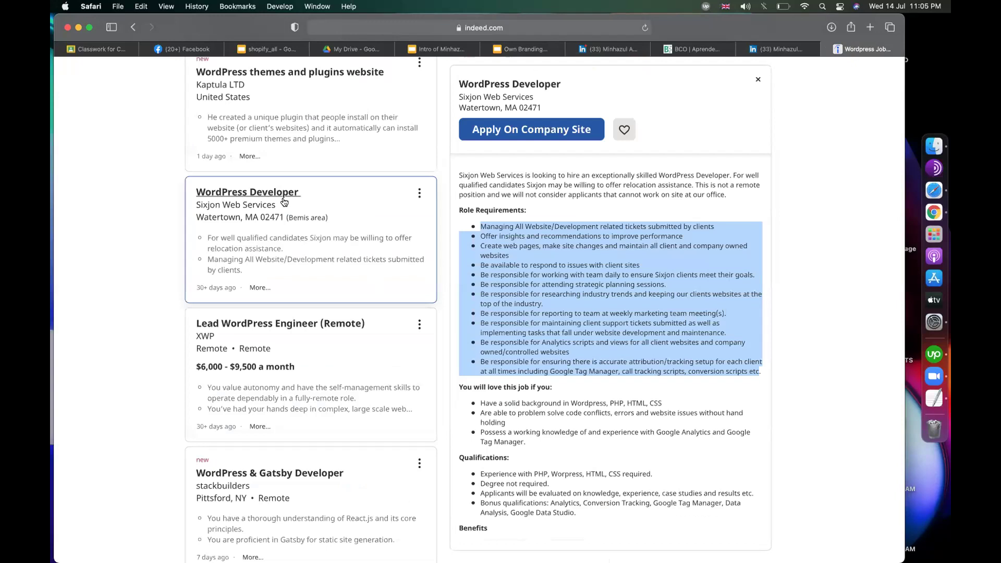
Step: Replace 'wordpress' with 'ecommerce' in the What box and run the job search
scroll(271, 183, up, 5)
click(243, 116)
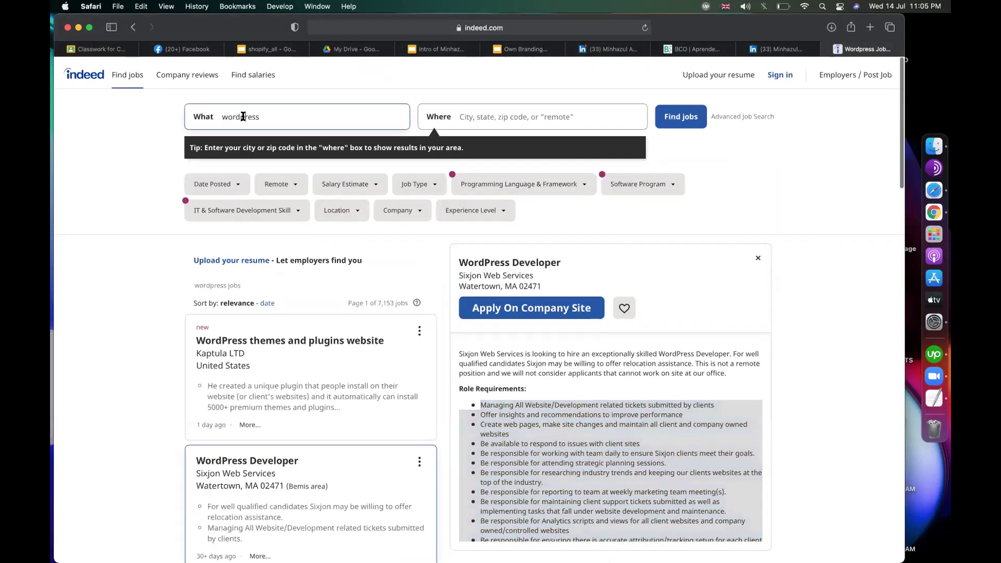
double_click(243, 117)
text(ecomm)
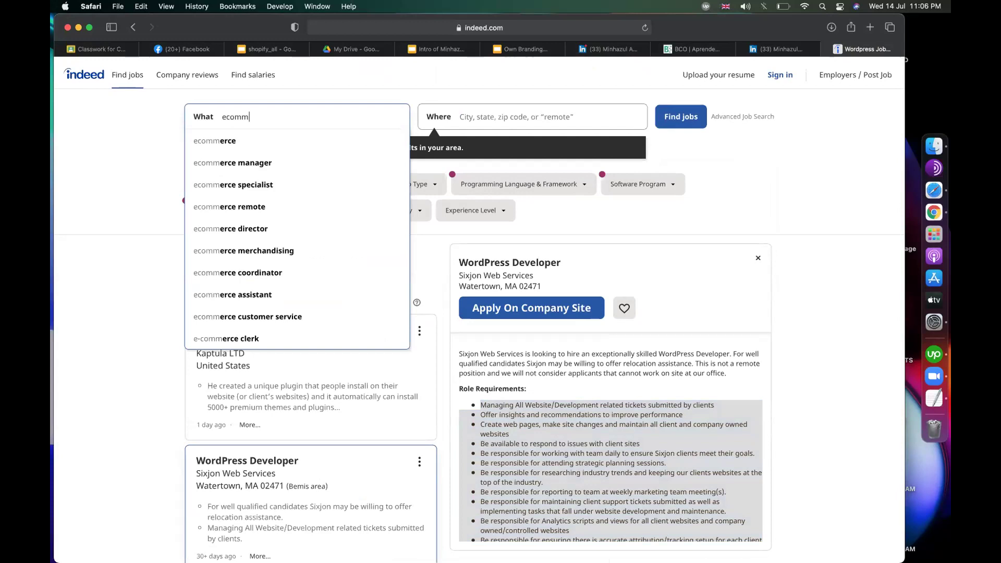
click(194, 143)
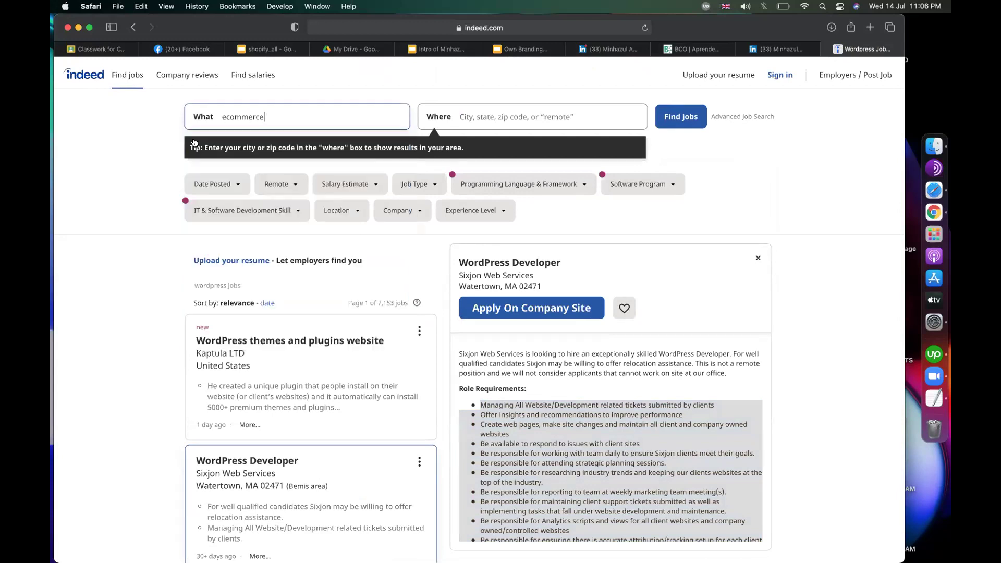
click(679, 117)
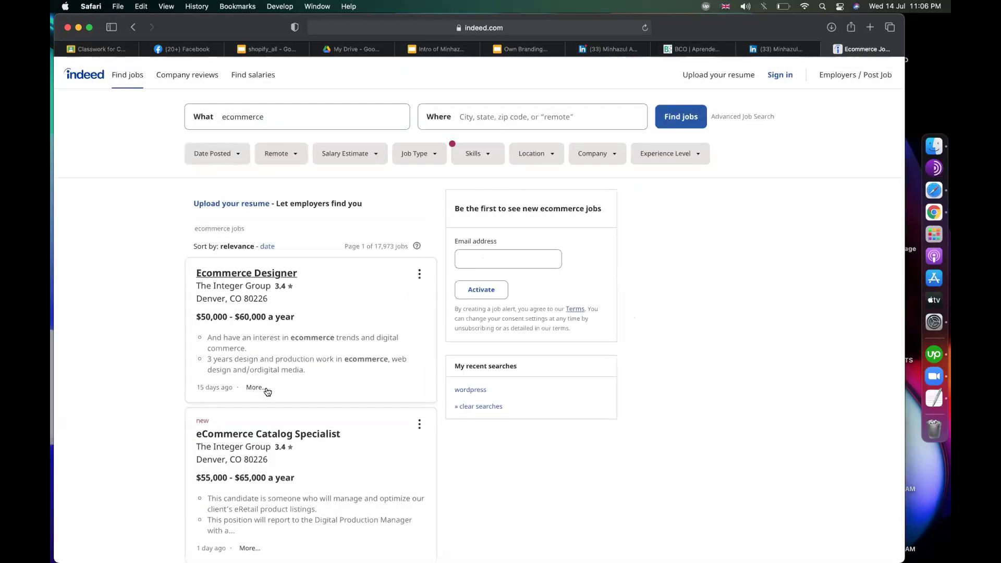
scroll(266, 389, down, 4)
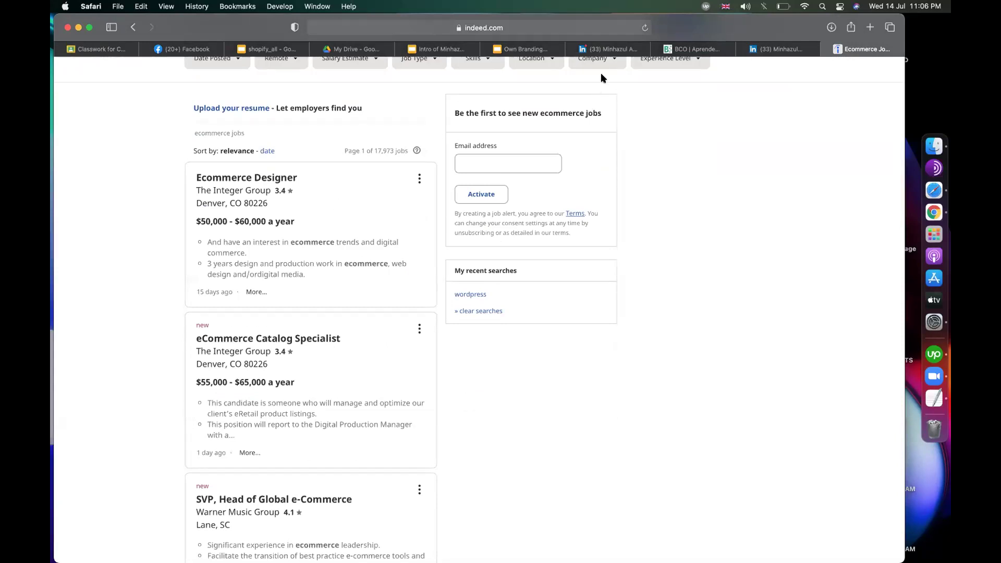
Step: Back on the LinkedIn profile, expand the full About text
click(594, 50)
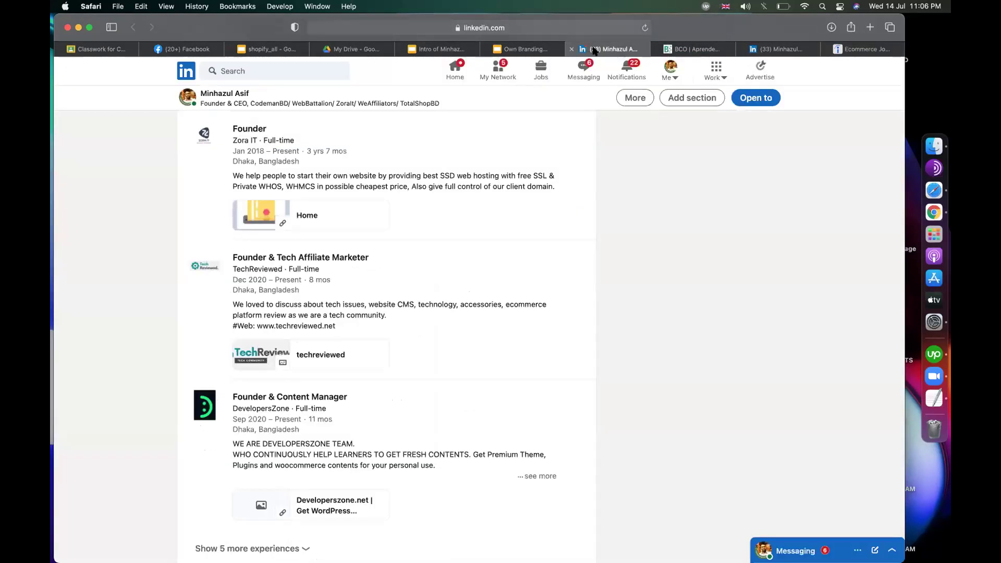
scroll(388, 301, up, 6)
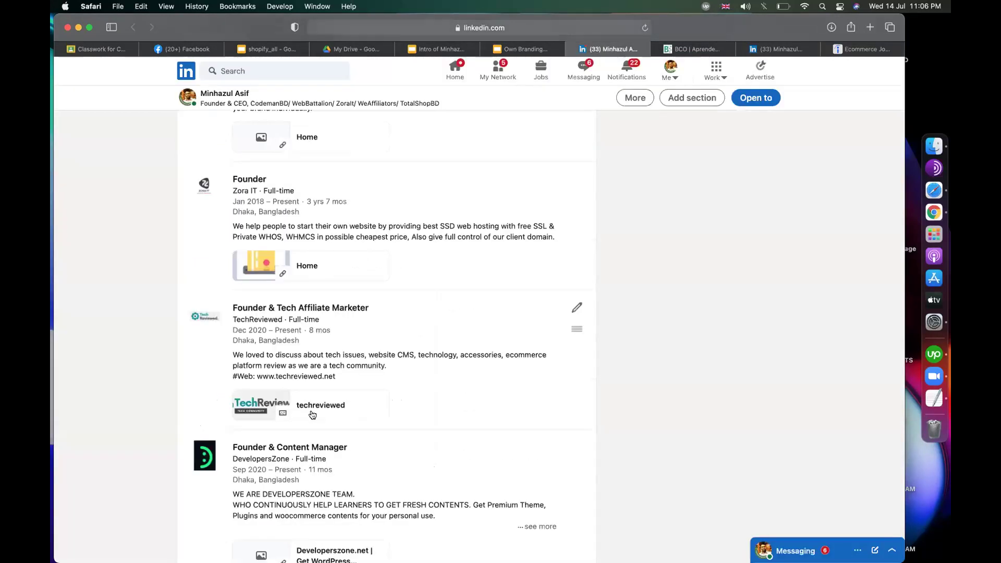
scroll(388, 302, up, 7)
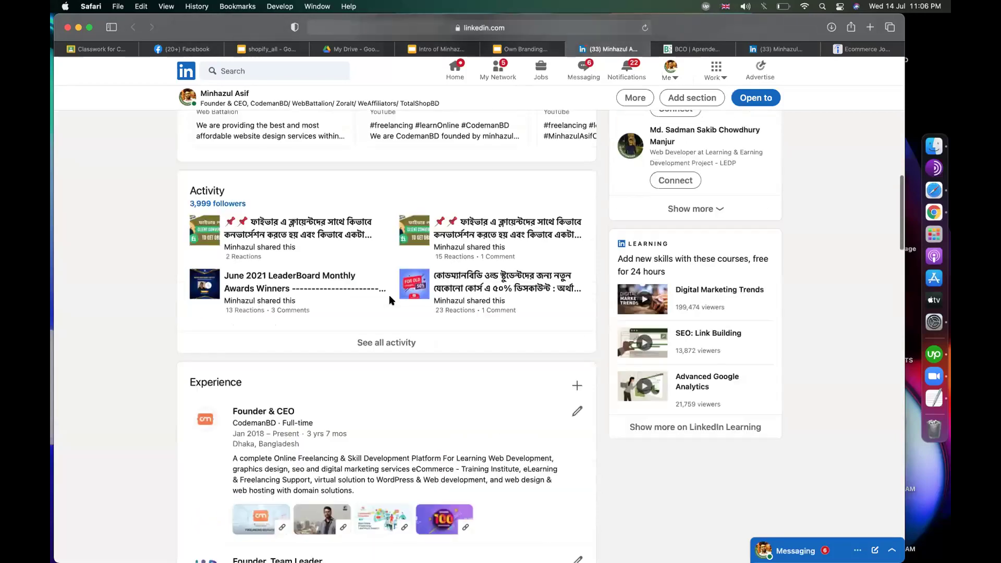
scroll(390, 300, up, 6)
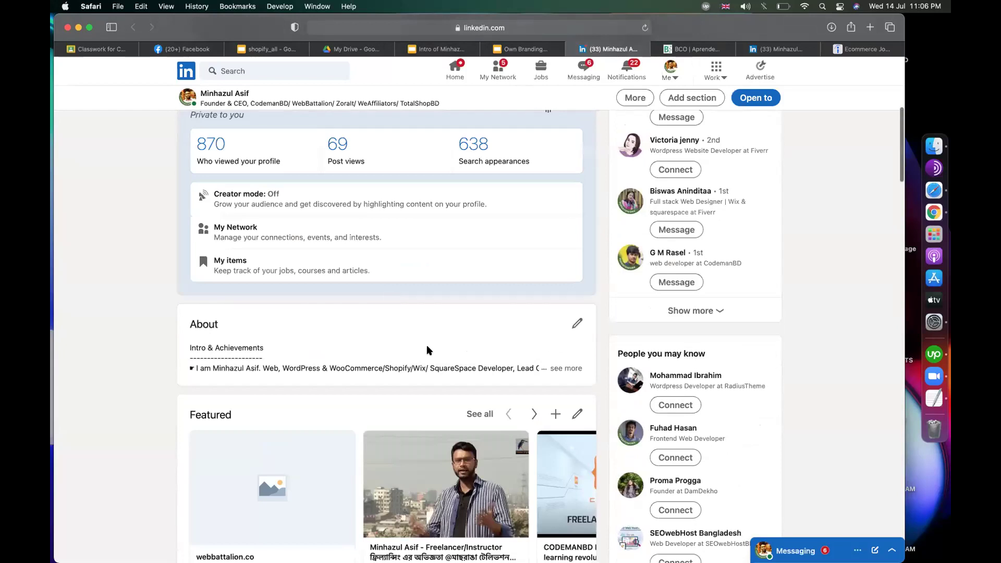
click(566, 369)
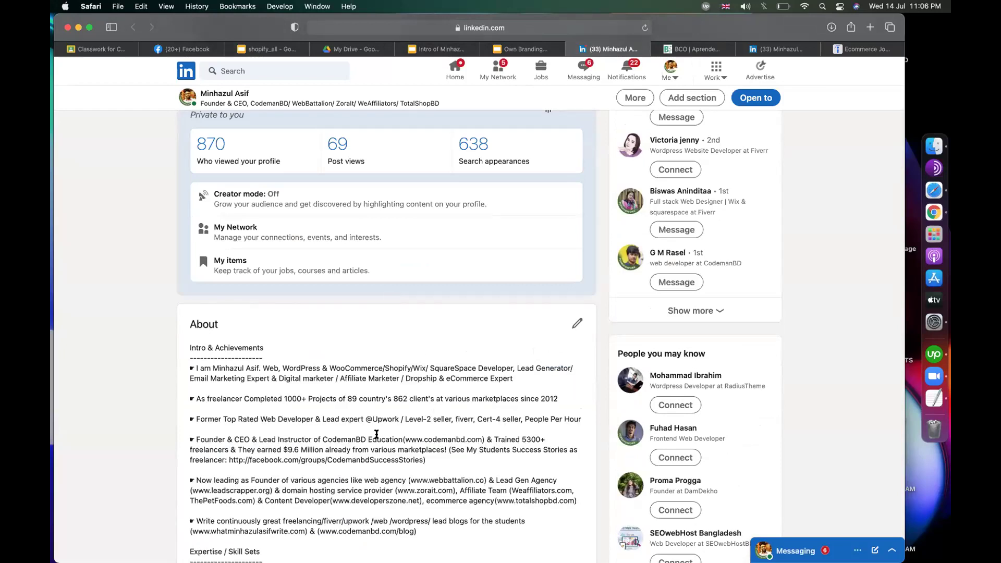
scroll(377, 435, down, 5)
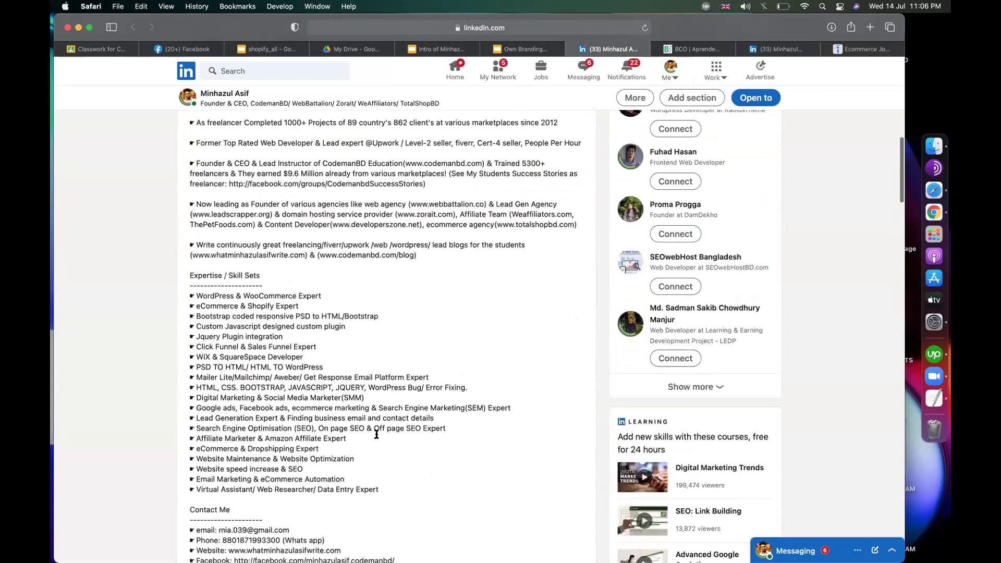
scroll(376, 434, up, 4)
Step: Highlight About details: the first bullet, 1000, 2012 and the PSD TO HTML skill line
drag(189, 271, 191, 302)
double_click(287, 302)
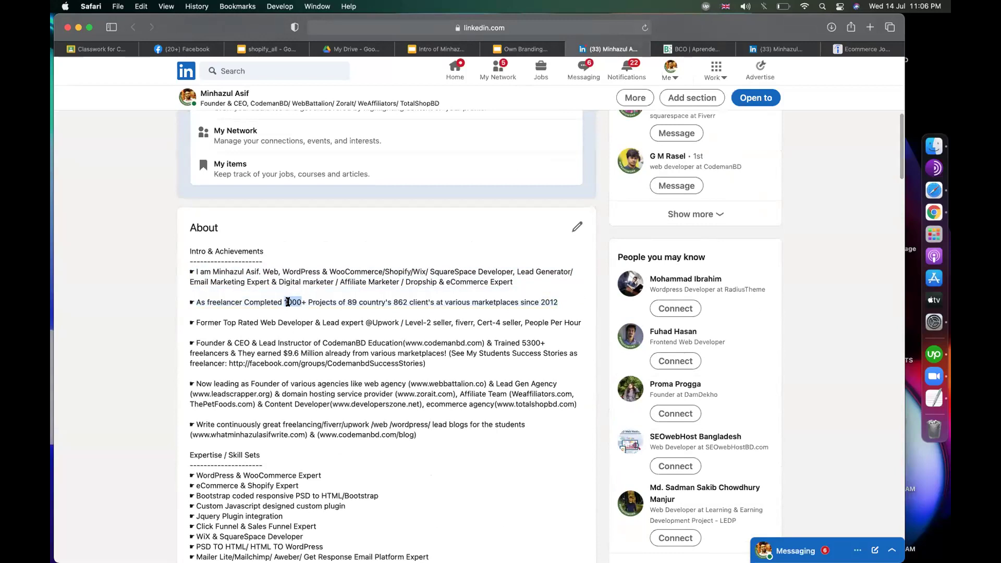
double_click(554, 302)
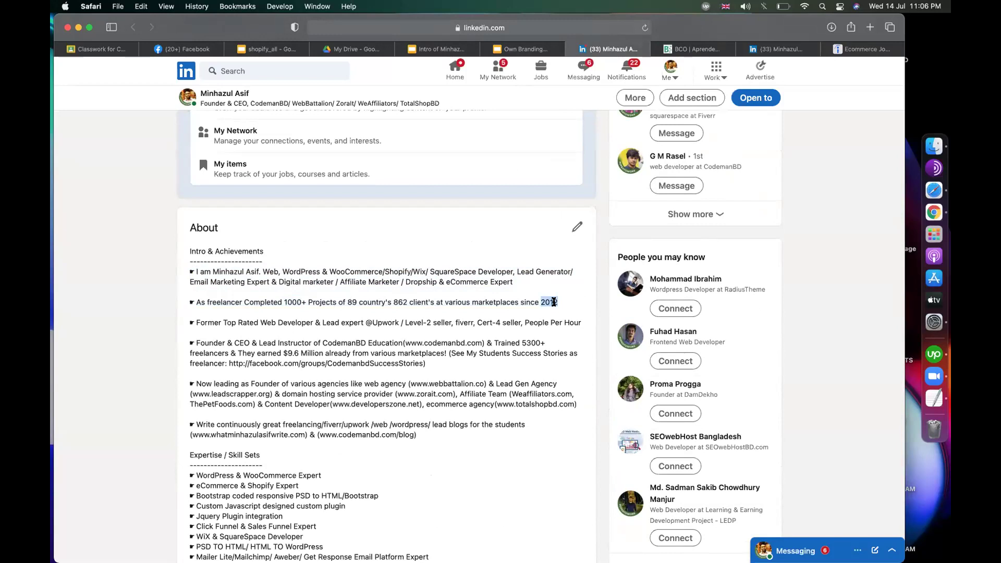
scroll(446, 397, down, 10)
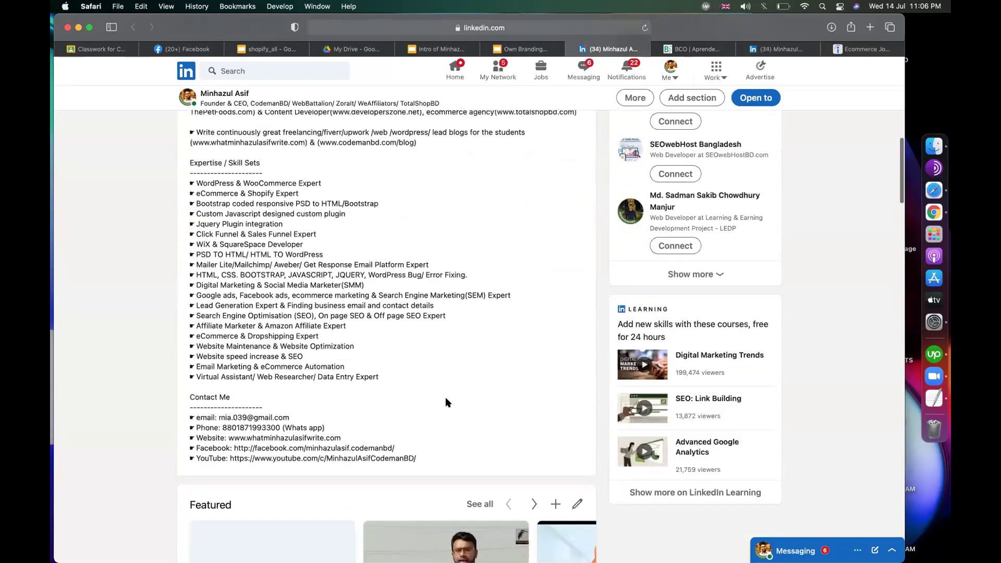
scroll(281, 296, up, 2)
drag(188, 204, 391, 418)
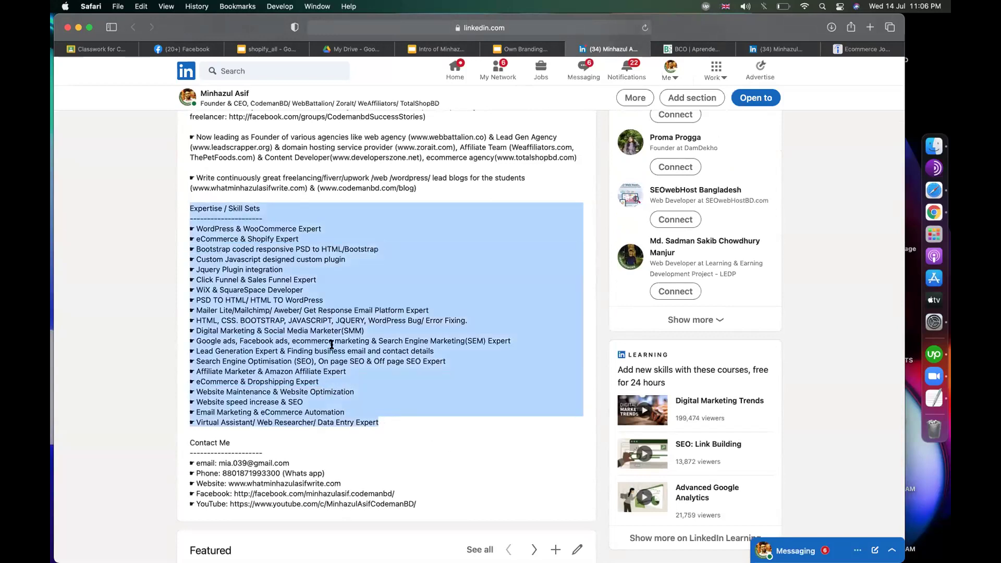
click(291, 303)
drag(290, 301, 185, 301)
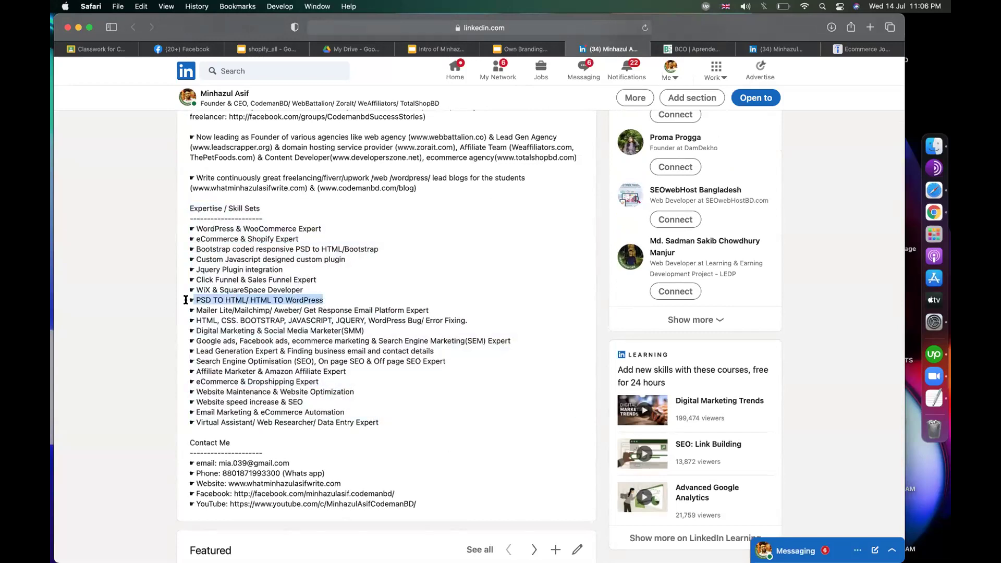
click(206, 279)
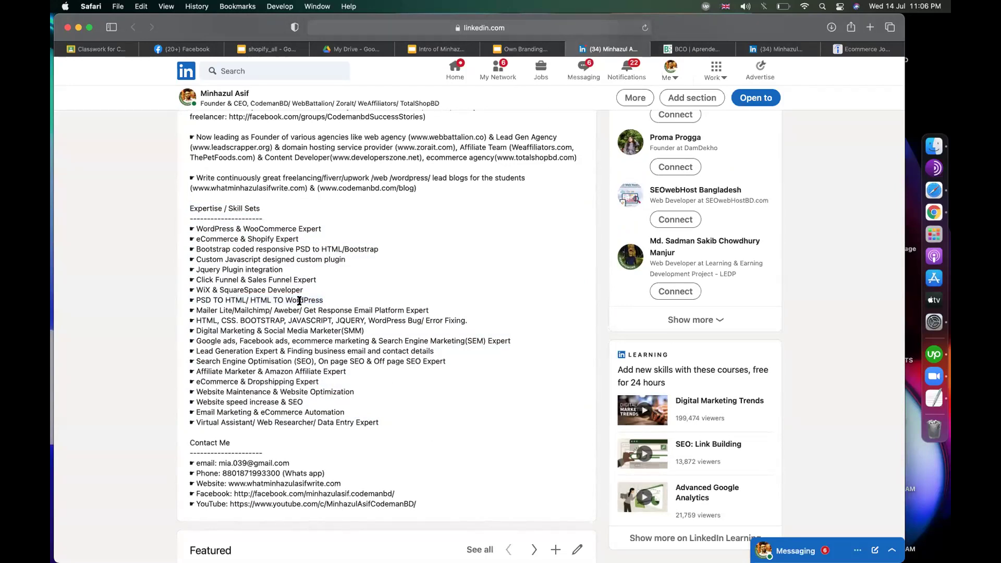
Step: Select and deselect the lower About text, then scroll back to Intro & Achievements
scroll(299, 301, down, 2)
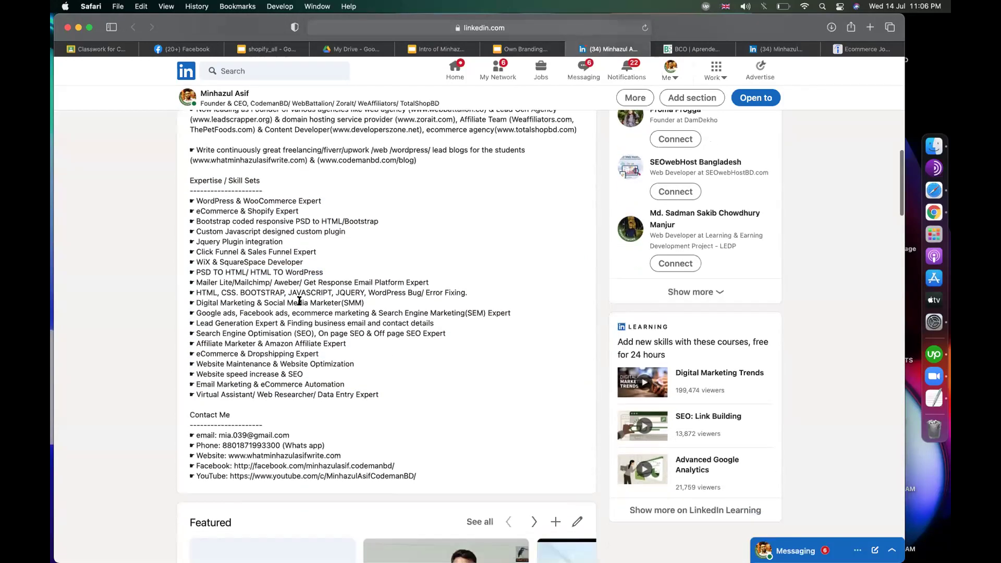
drag(431, 472, 323, 469)
drag(263, 447, 192, 405)
click(232, 329)
scroll(233, 329, up, 2)
scroll(232, 329, up, 7)
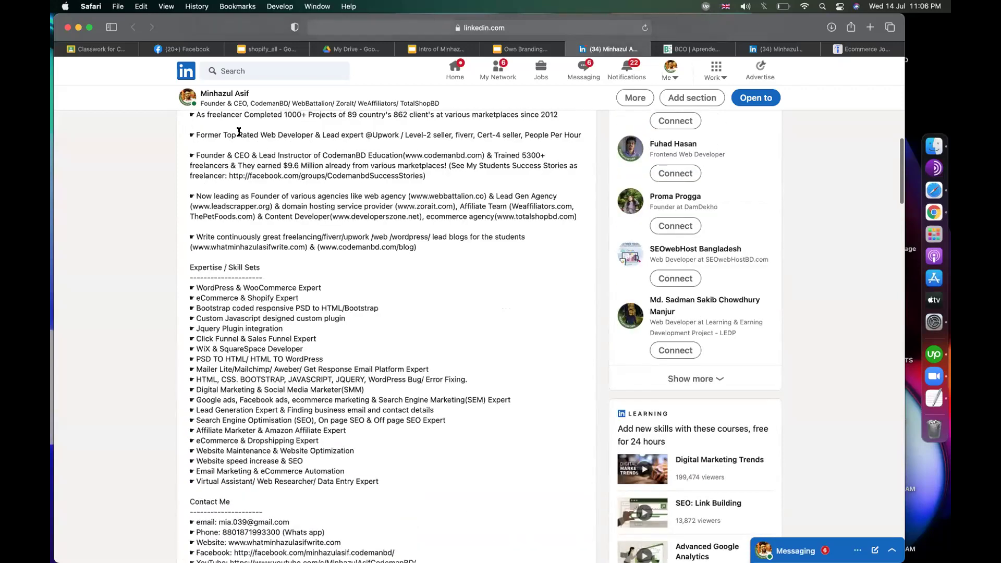
scroll(340, 231, up, 8)
scroll(340, 231, down, 5)
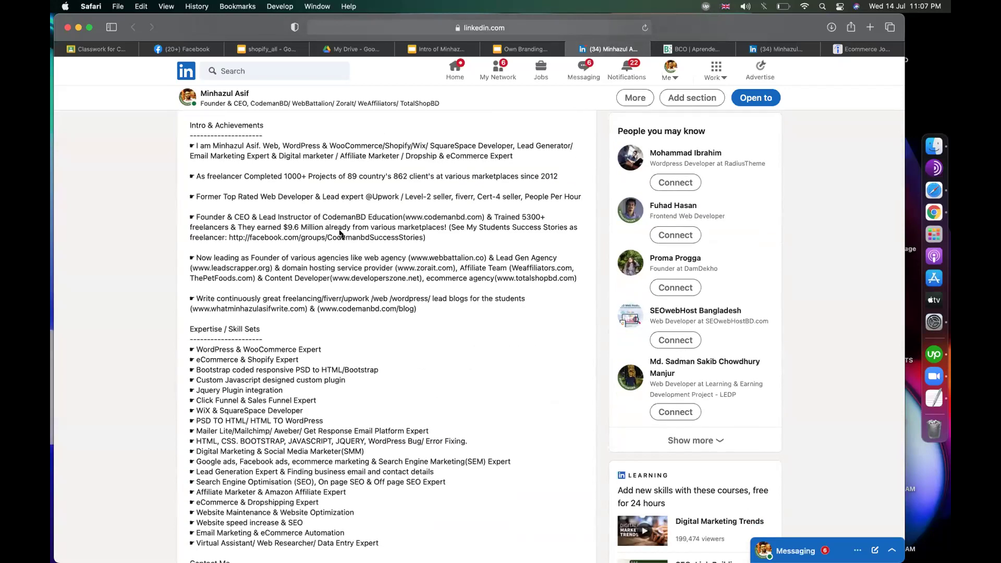
Step: In the Own Branding spreadsheet, close the D9 link preview and select the twitter entry
click(527, 49)
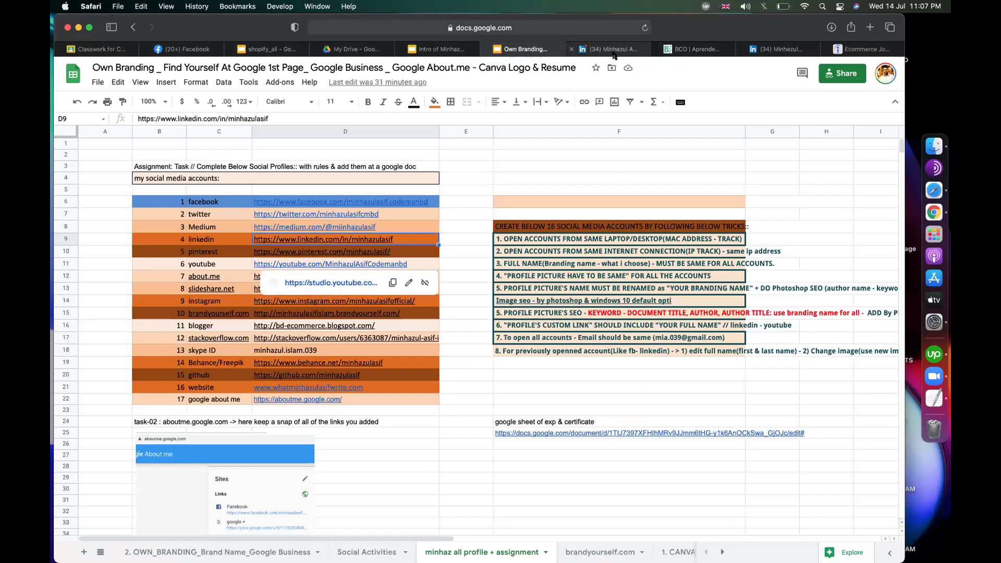
click(582, 175)
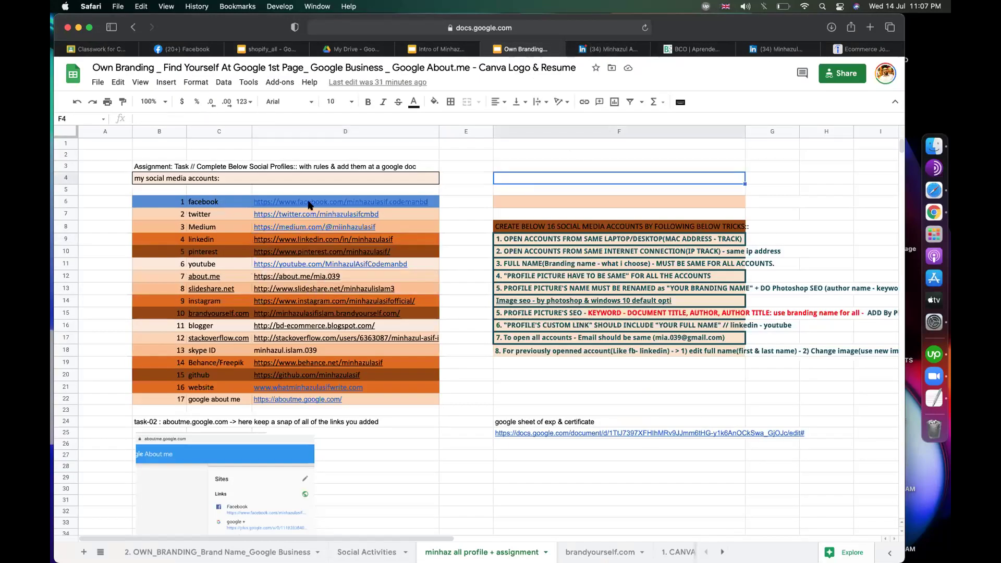
click(203, 216)
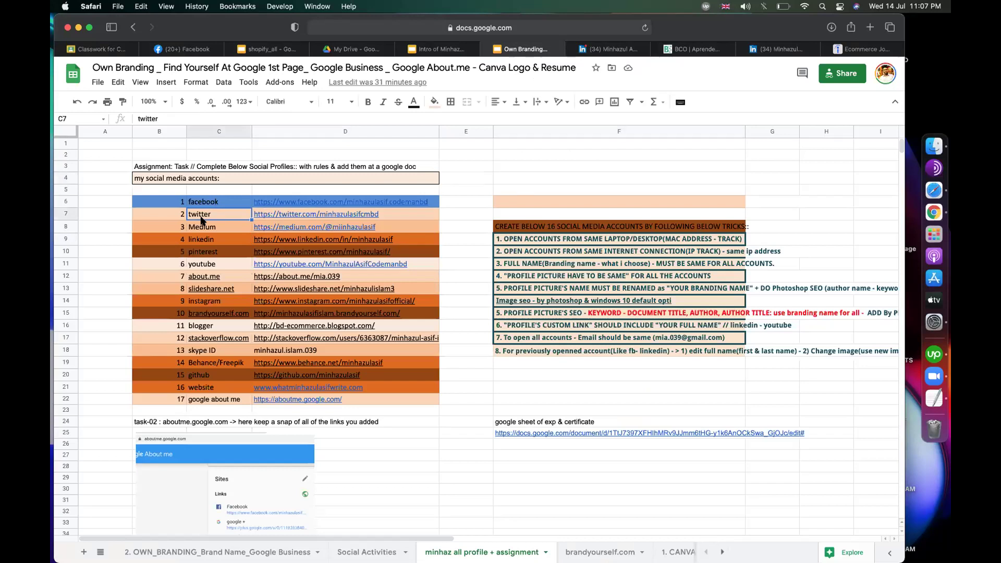
click(517, 166)
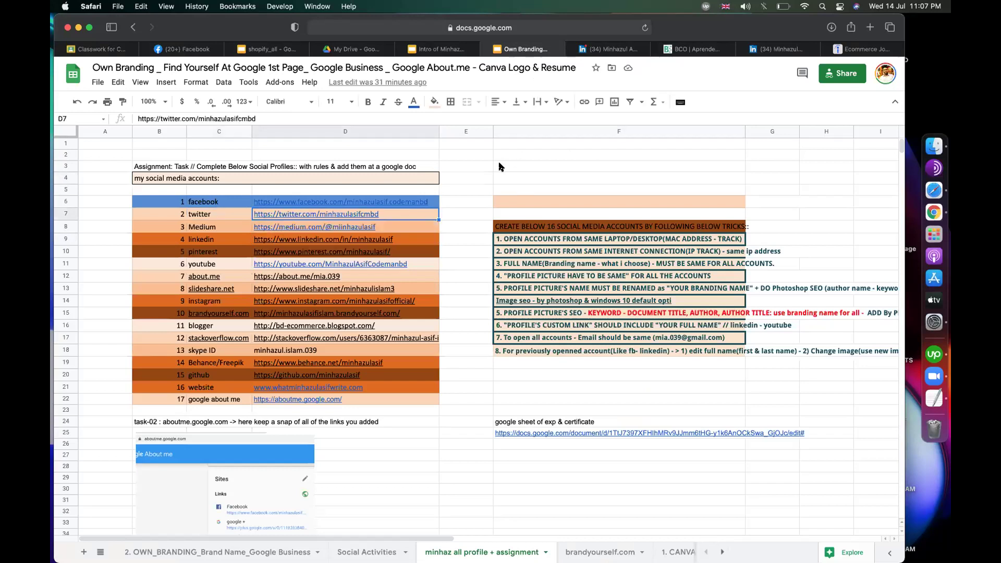
Step: Delete the owner's name from the YouTube link in D11, leaving just the channel address
click(295, 265)
click(204, 119)
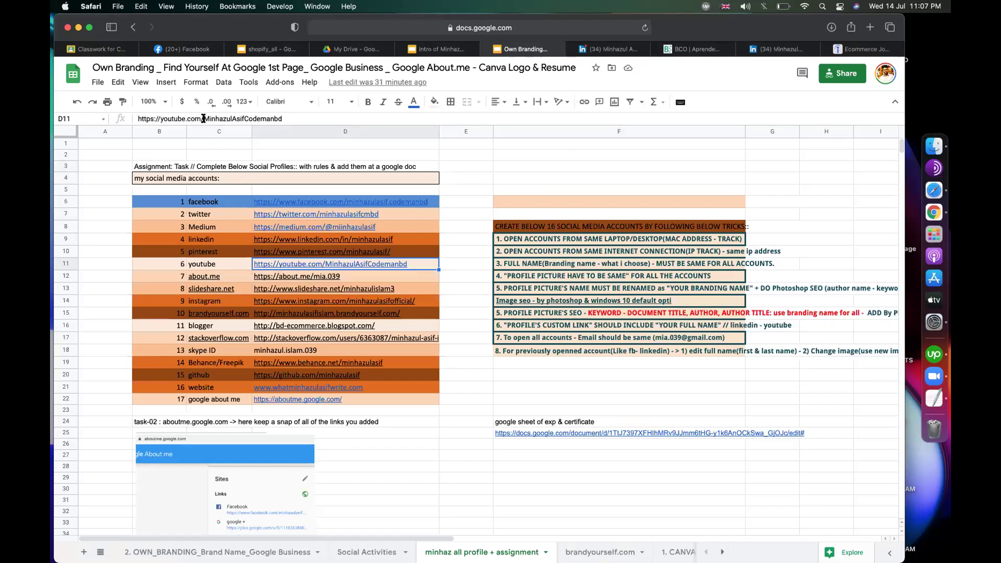
drag(203, 119, 241, 118)
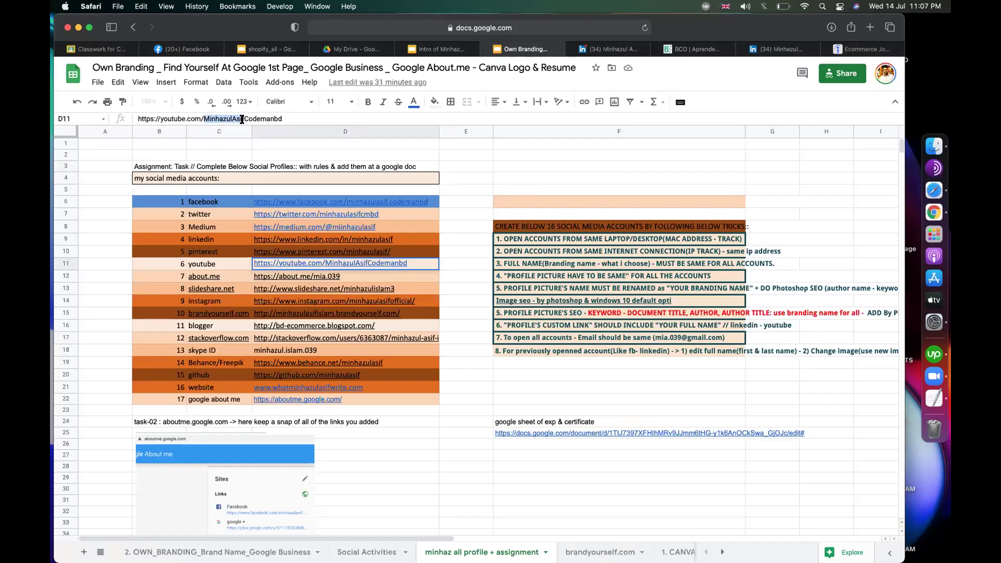
key(BackSpace)
click(517, 163)
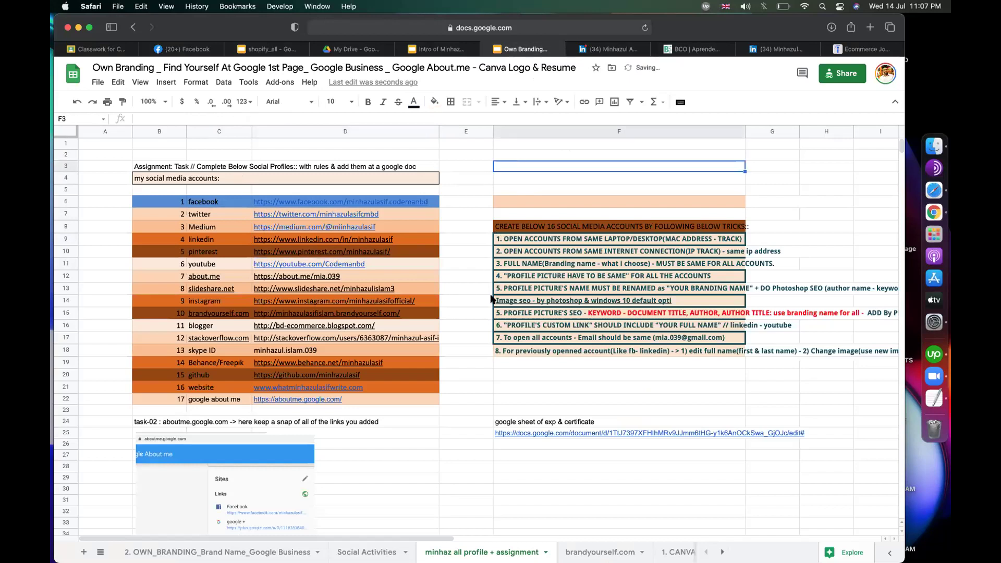
Step: Close the blogger link preview and select the social account labels in column C
click(451, 363)
click(465, 398)
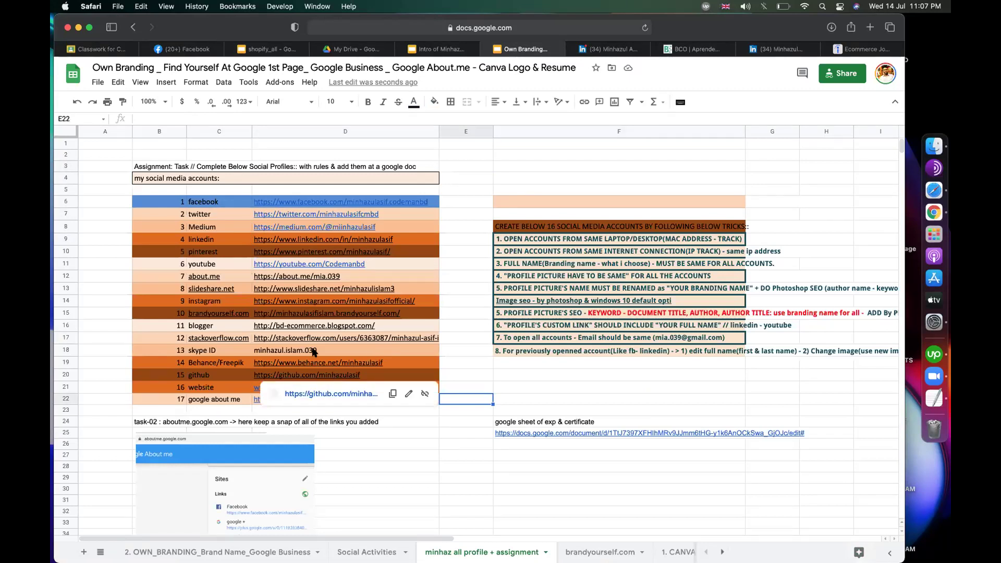
click(462, 249)
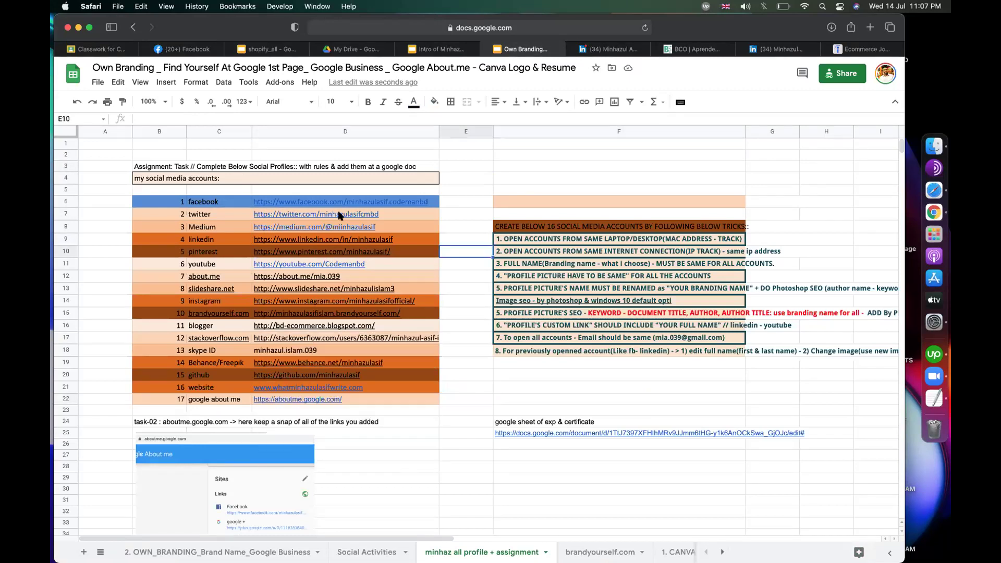
click(480, 180)
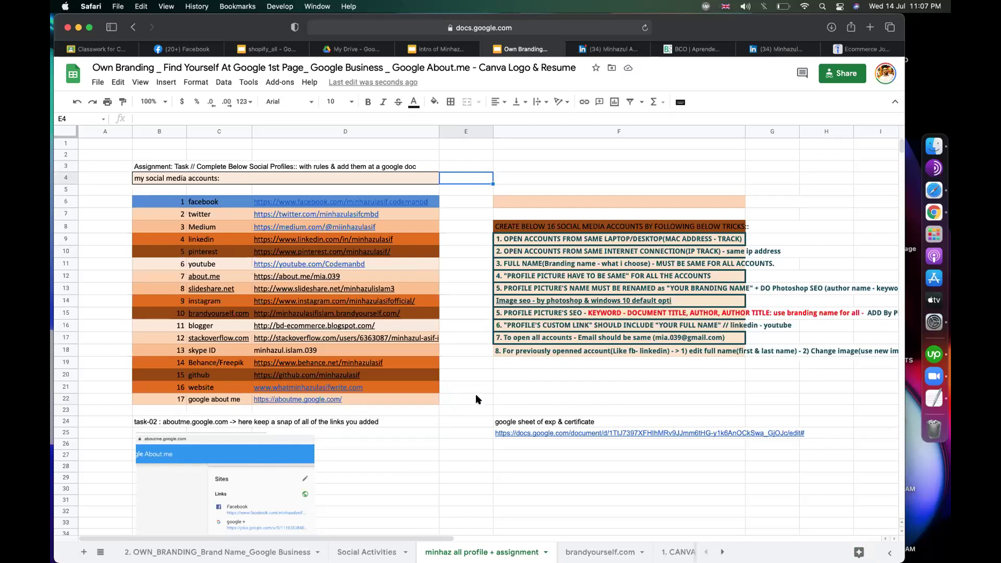
click(221, 203)
drag(222, 203, 220, 215)
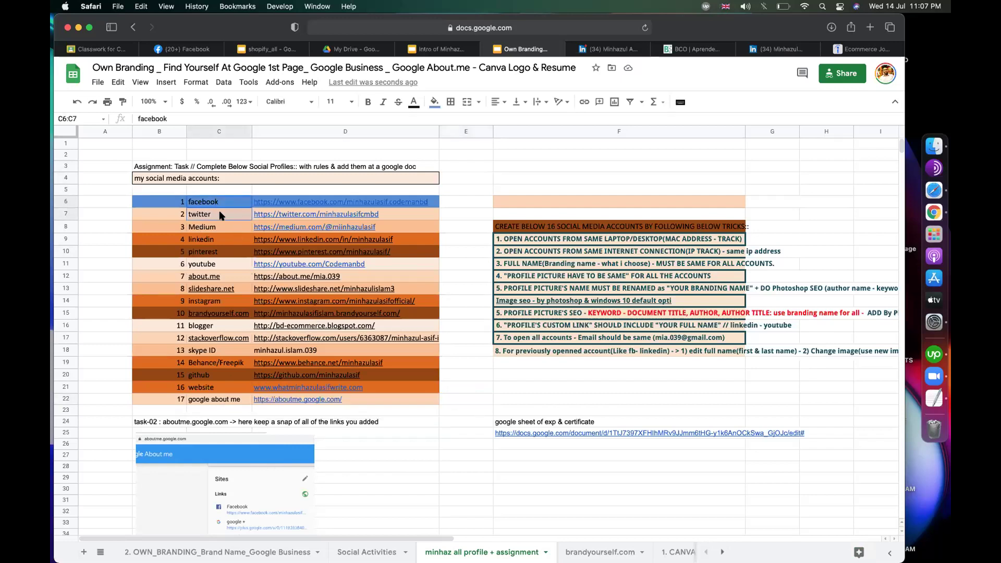
click(222, 239)
click(223, 251)
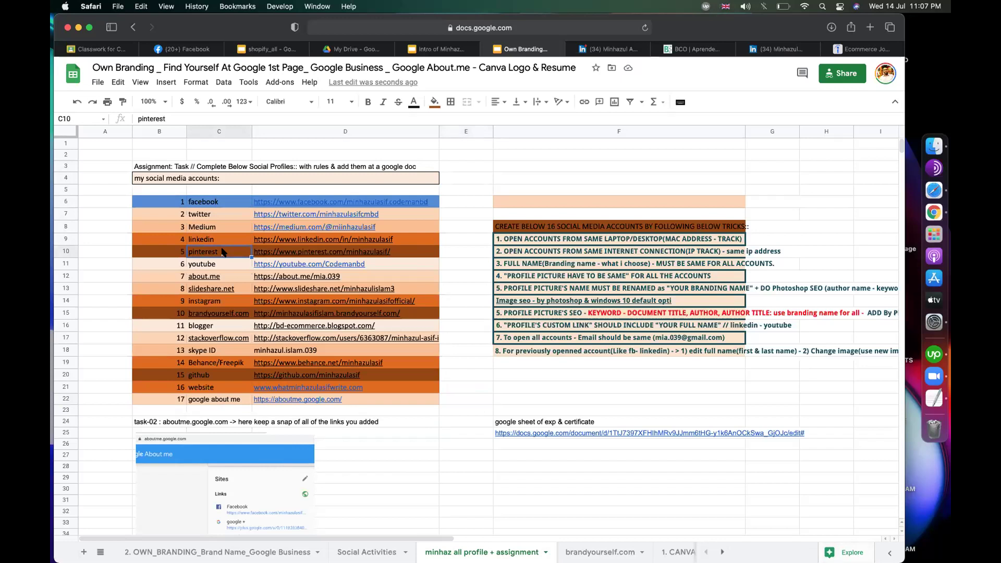
Step: Copy blank cell F5 onto F6 to remove F6's peach fill
click(508, 157)
click(481, 180)
click(520, 182)
click(510, 187)
key(ctrl+c)
click(514, 202)
key(super+v)
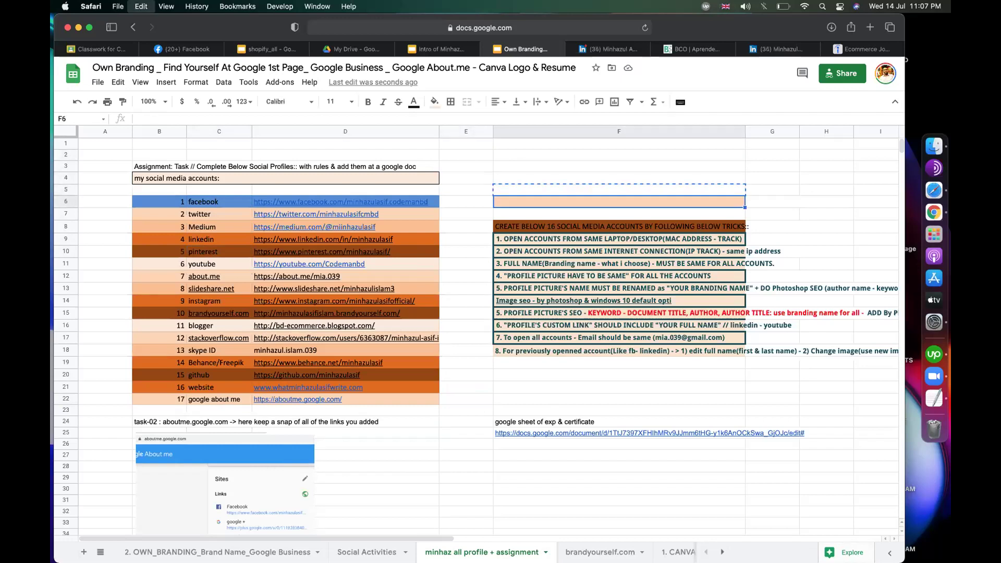
click(573, 179)
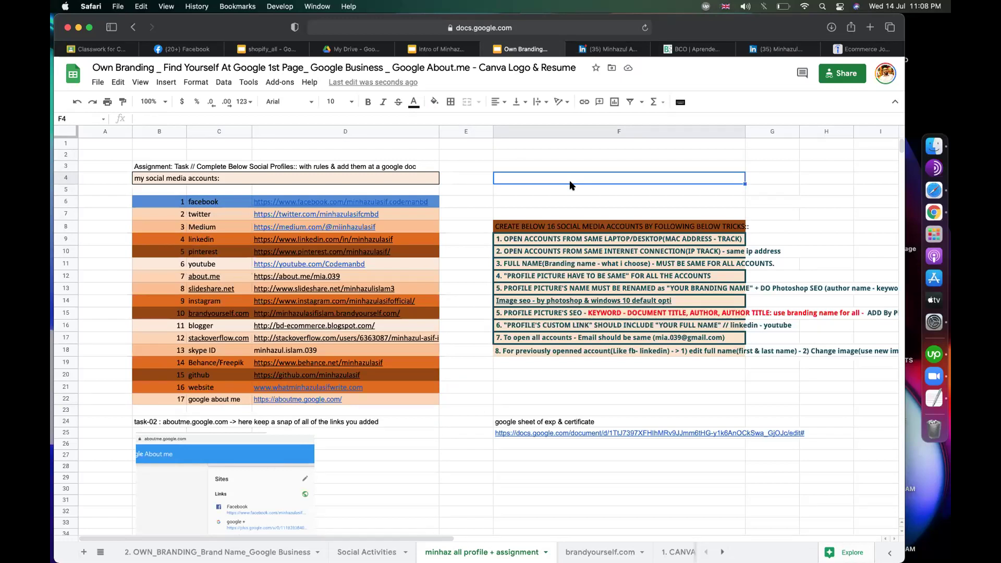
Step: Check cells F3–F5, then switch to the 2. OWN_BRANDING_Brand Name_Google Business sheet
drag(521, 177, 523, 208)
drag(535, 166, 599, 190)
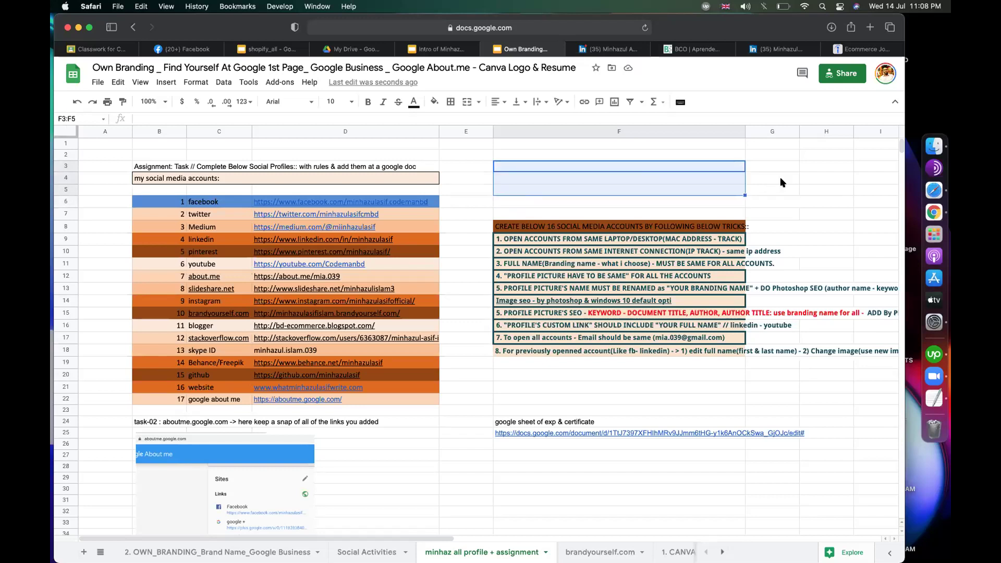
drag(672, 180, 670, 204)
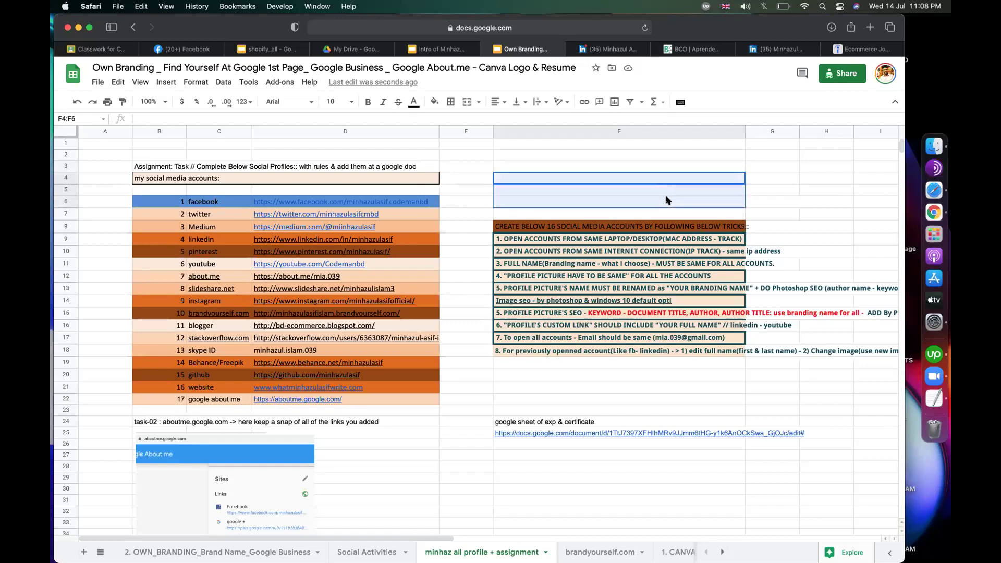
click(760, 190)
drag(695, 166, 695, 189)
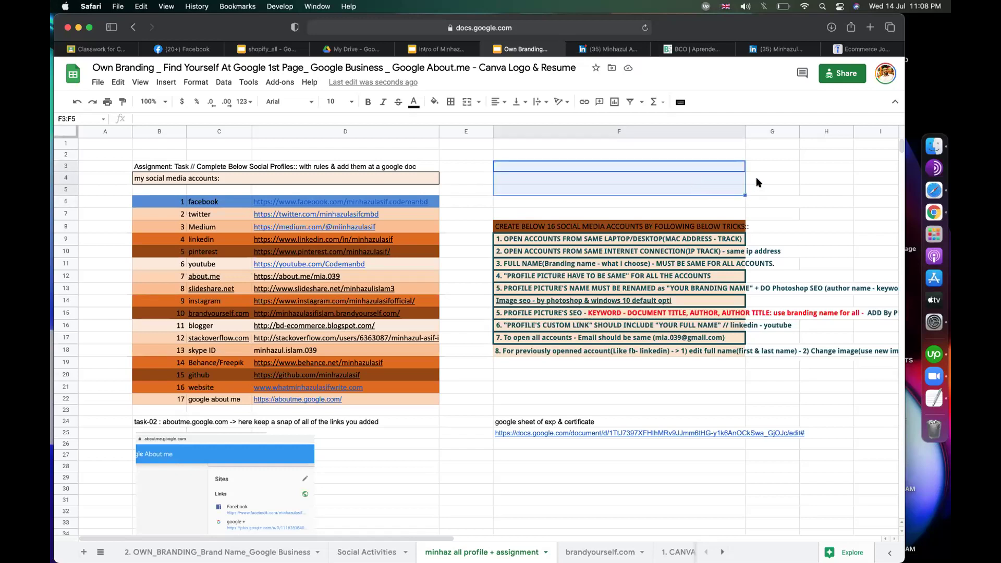
click(779, 202)
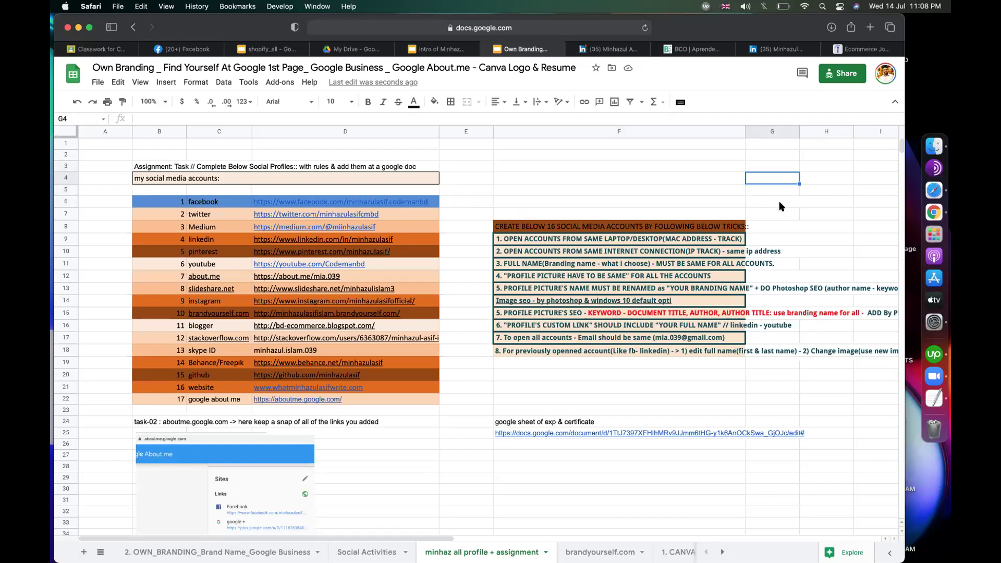
click(476, 189)
mouse_move(330, 218)
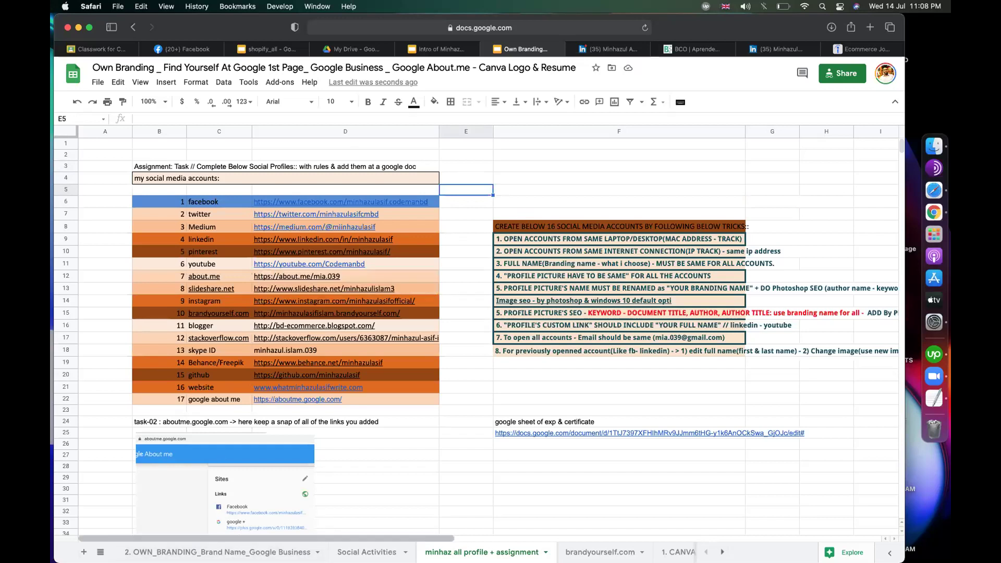
key(alt+Up)
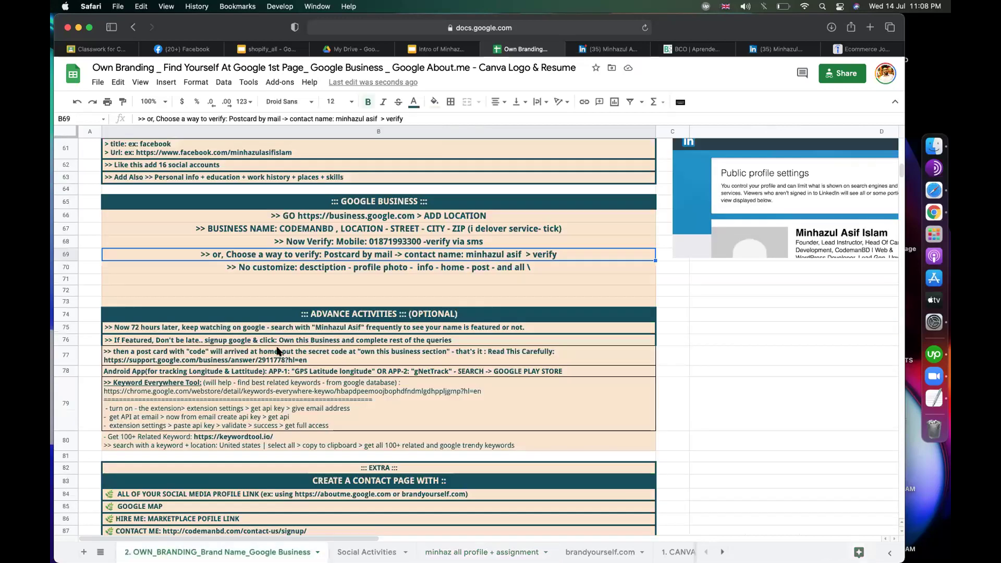
Step: Review the profile list and account rules around cells F5 and G4, then bring up LinkedIn
scroll(278, 352, up, 10)
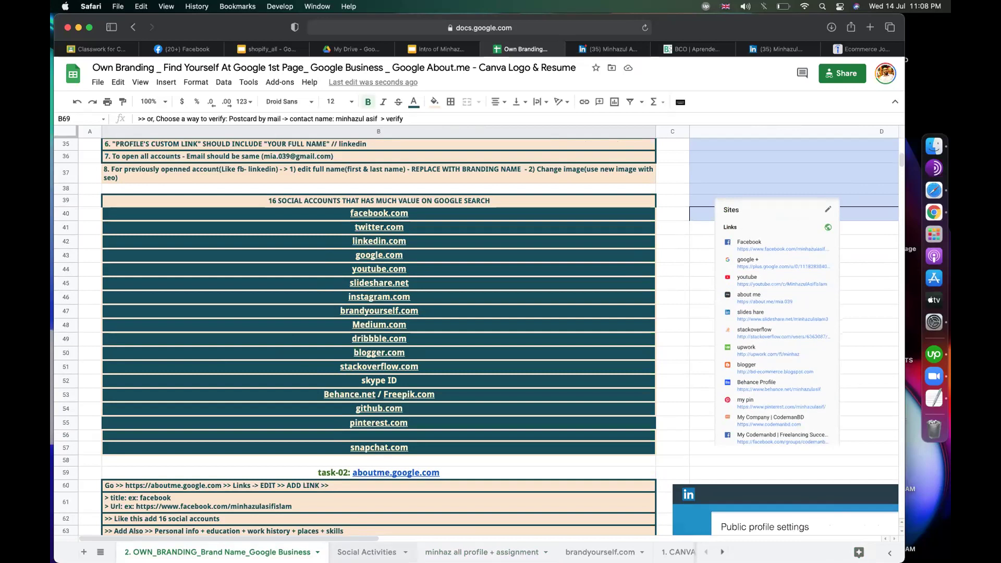
click(482, 552)
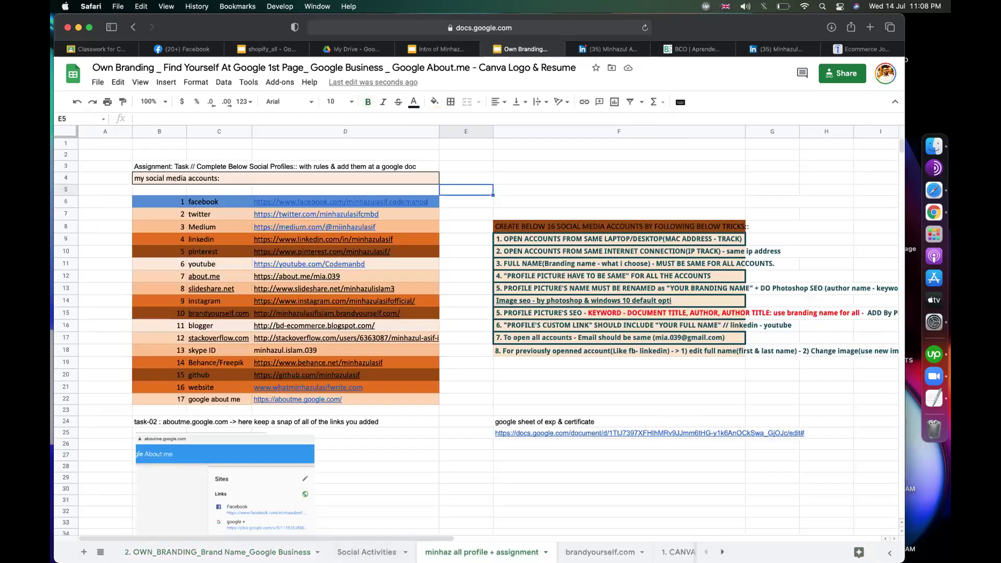
click(503, 478)
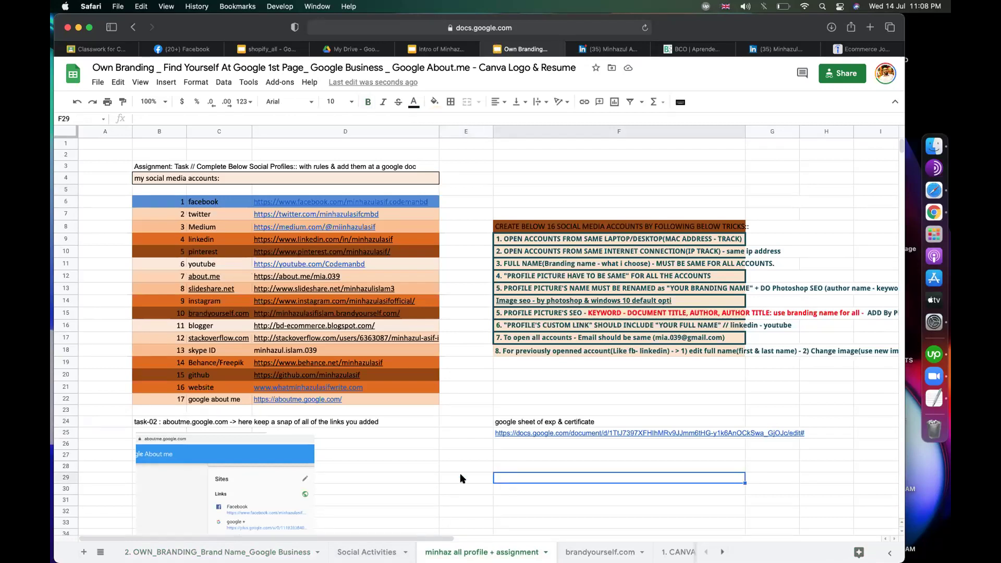
click(553, 198)
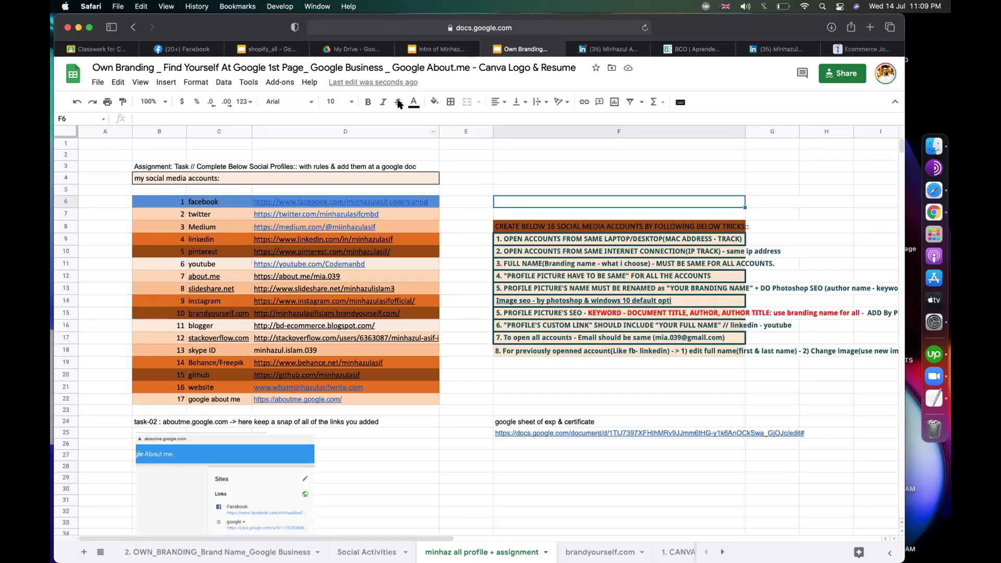
click(555, 167)
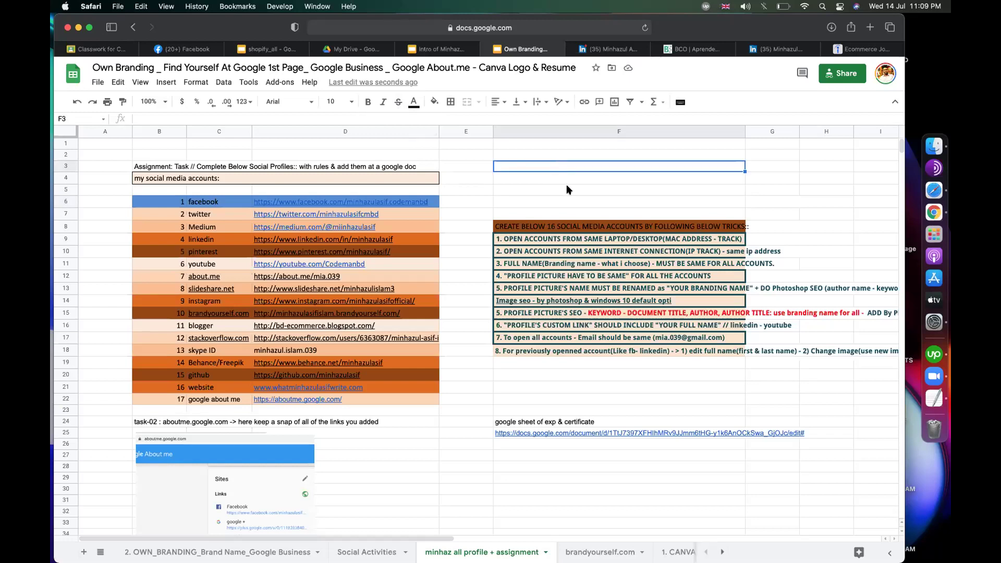
key(Down)
key(Down)
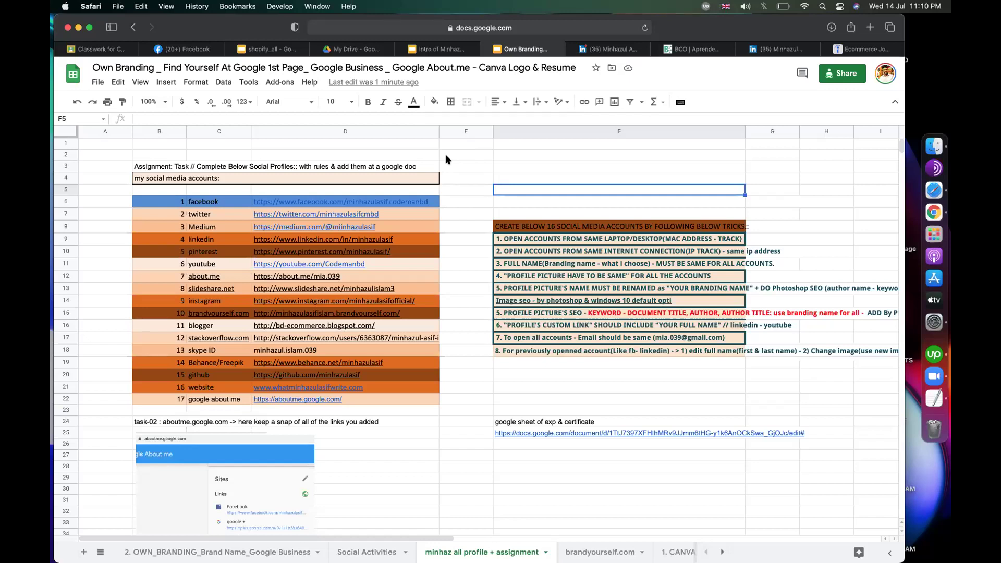
click(658, 155)
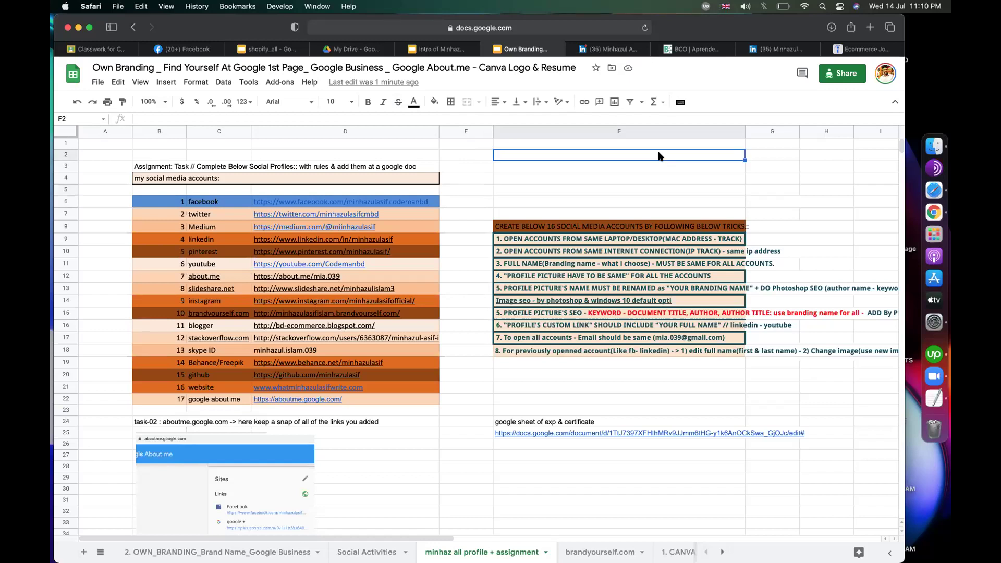
click(623, 179)
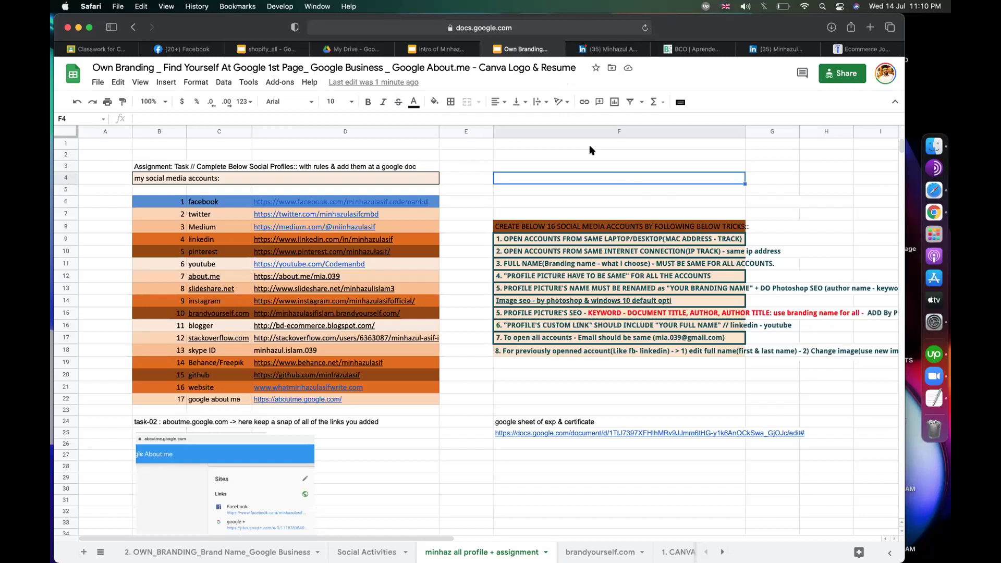
click(595, 189)
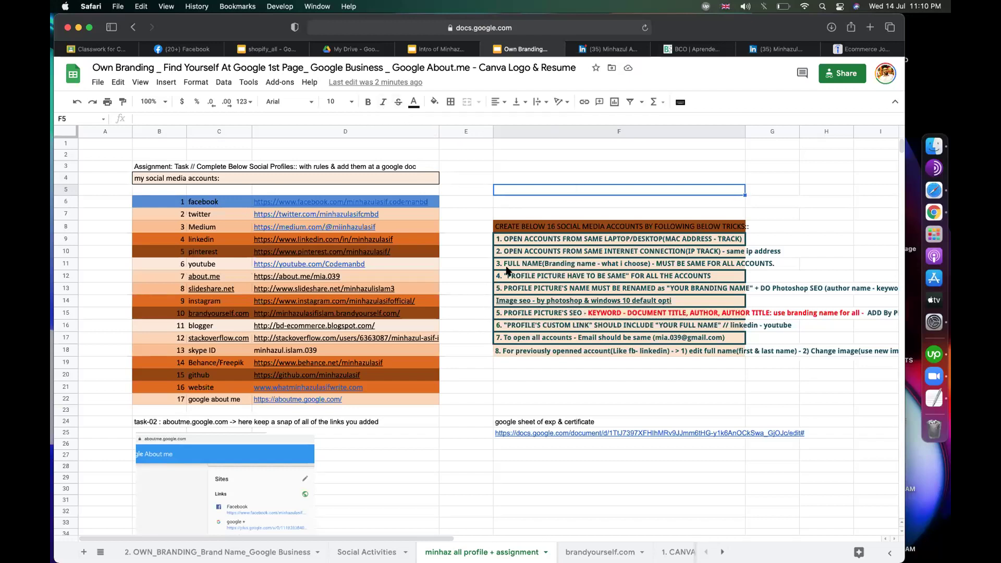
click(785, 180)
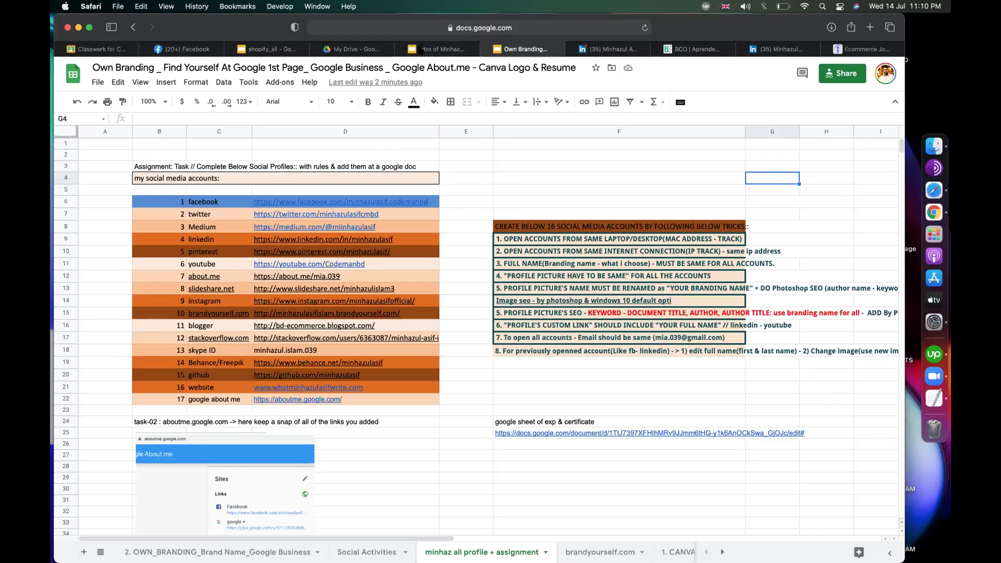
click(777, 49)
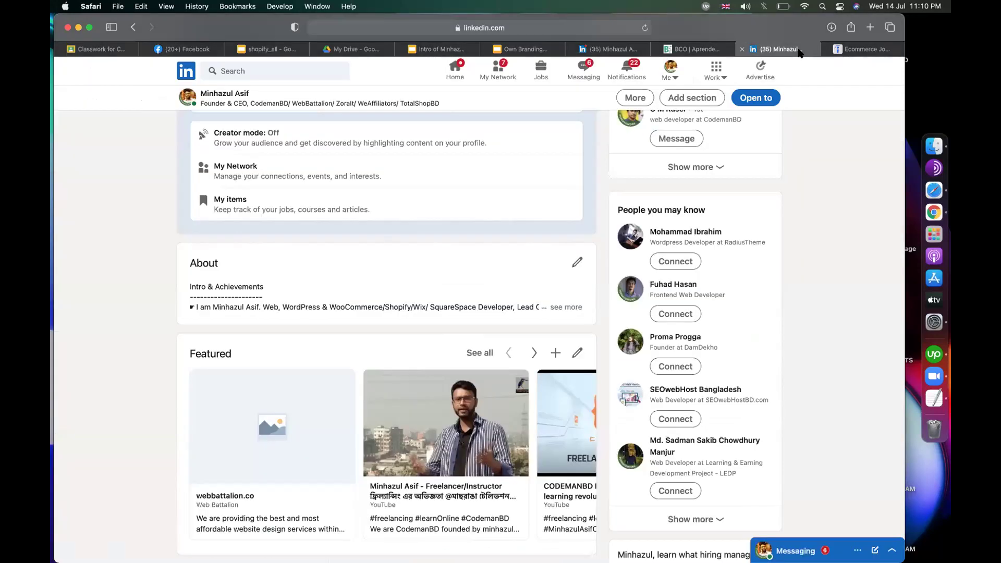
Step: Google the profile owner's name and scroll through the results
click(607, 30)
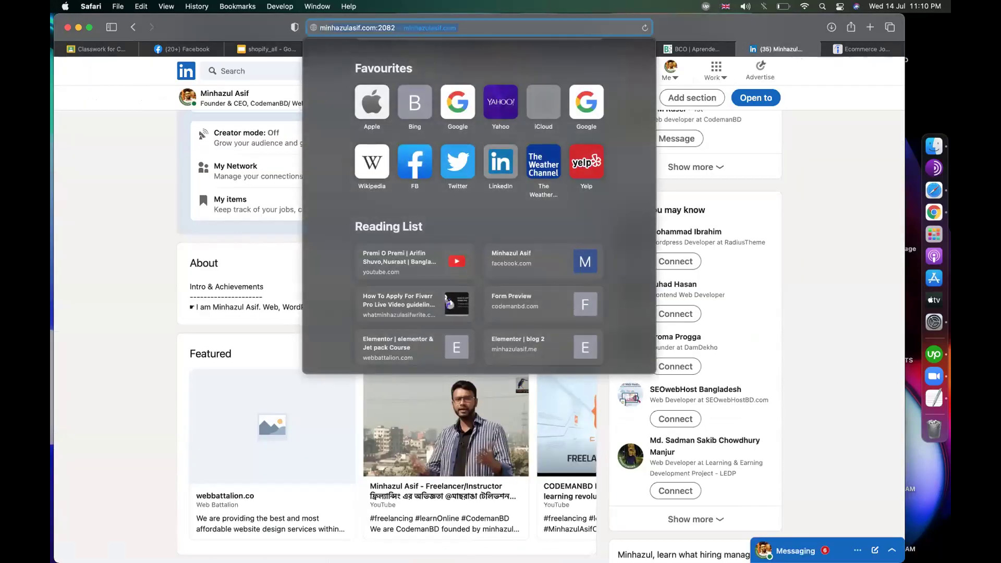
text(minhazul asif)
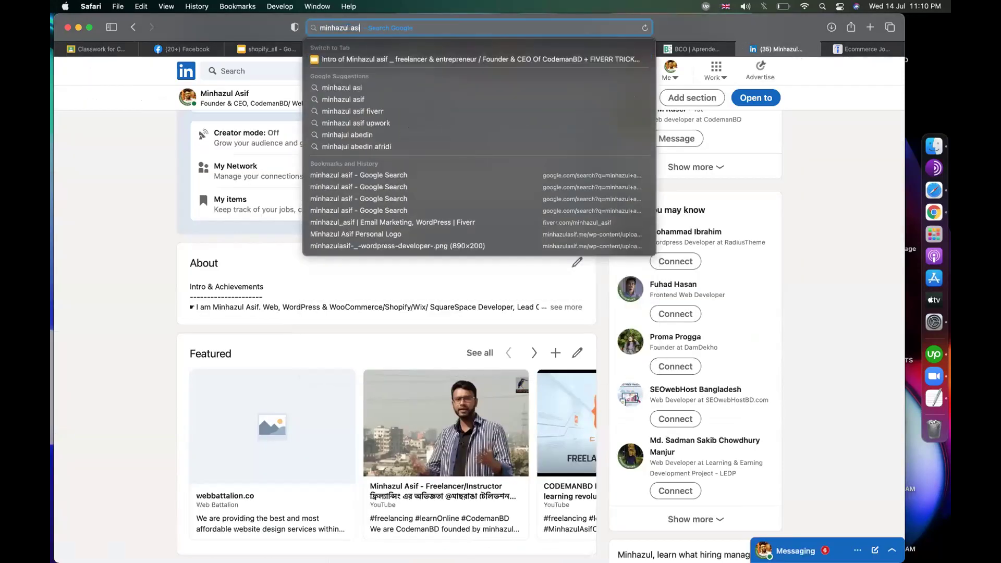
key(Return)
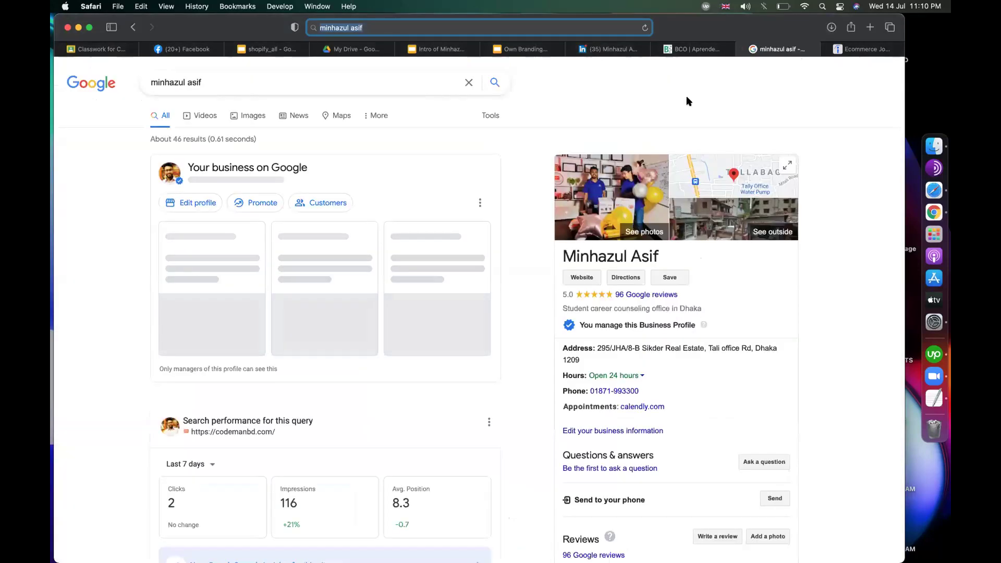
scroll(538, 283, down, 8)
scroll(537, 282, down, 2)
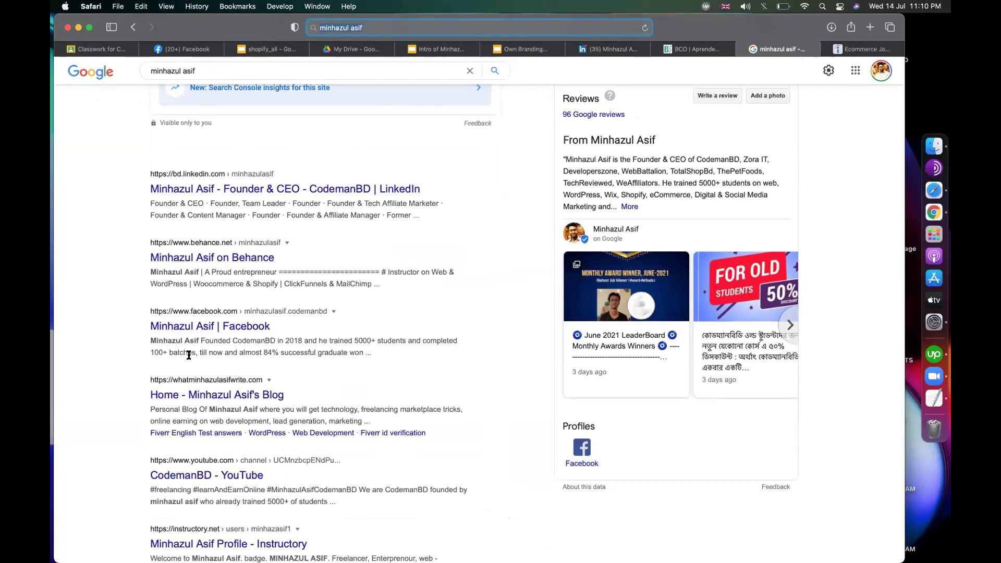
scroll(130, 284, down, 2)
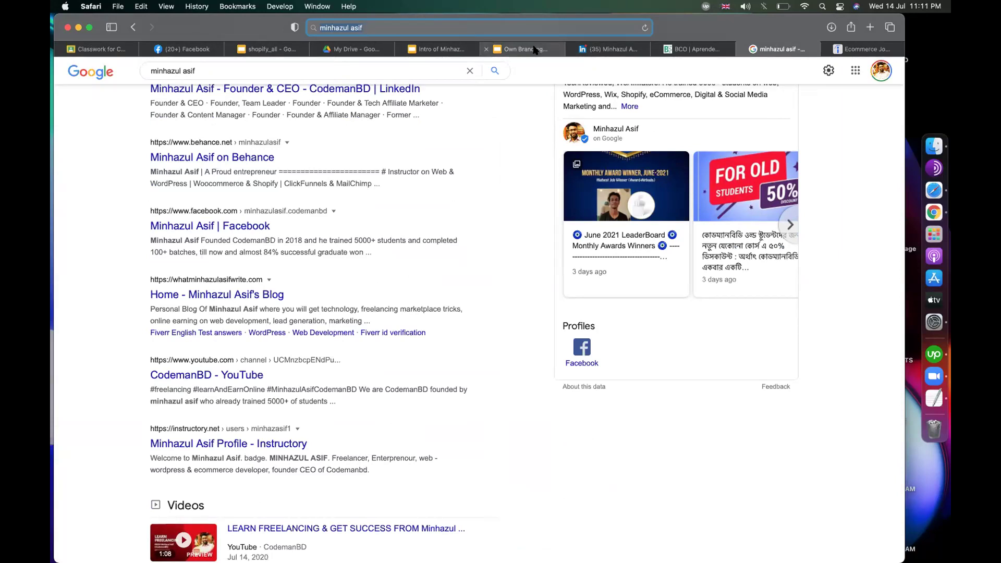
click(779, 463)
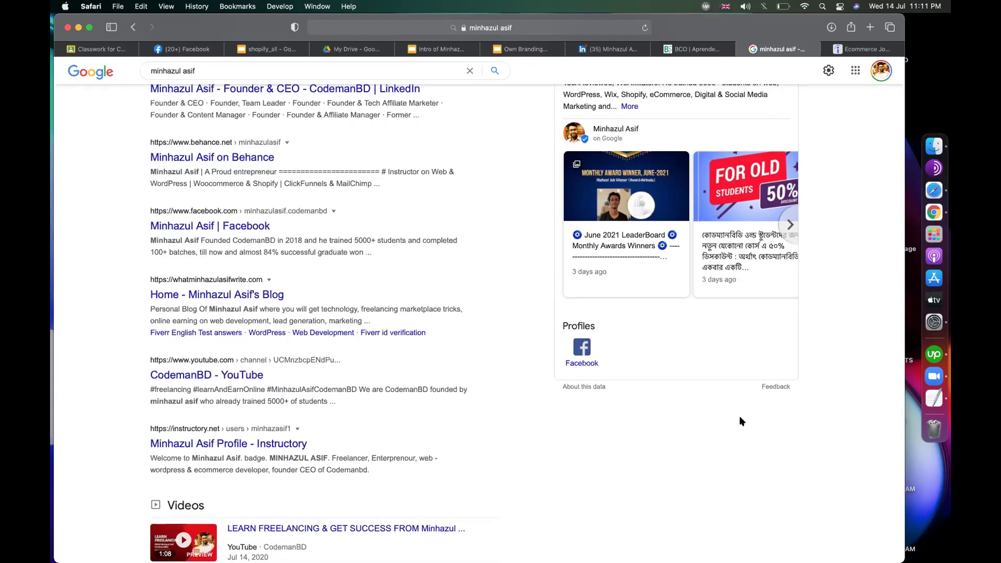
scroll(476, 142, up, 5)
scroll(485, 120, down, 4)
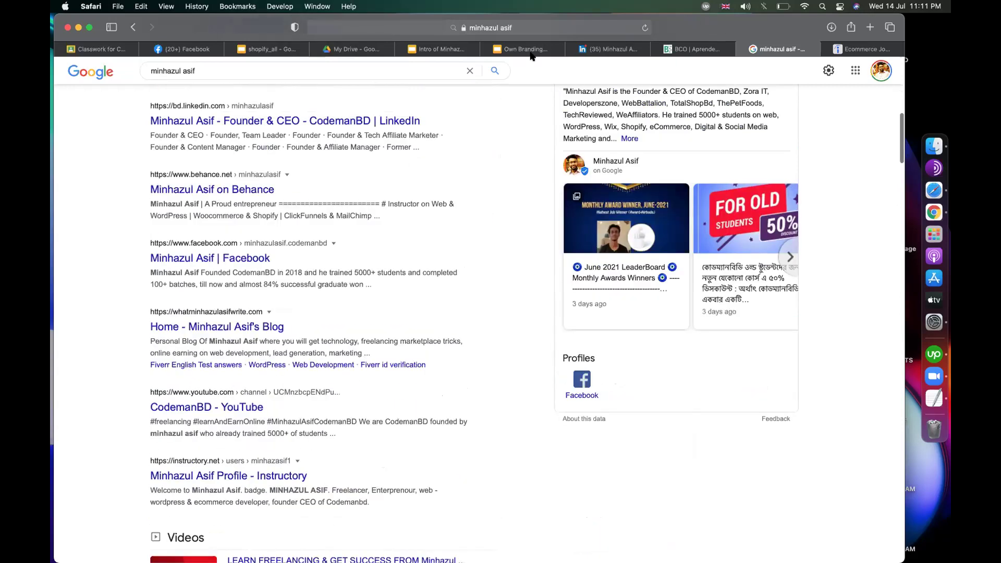
Step: Search Google for 'brandyourself' in another tab, then return to the Own Branding spreadsheet
click(697, 49)
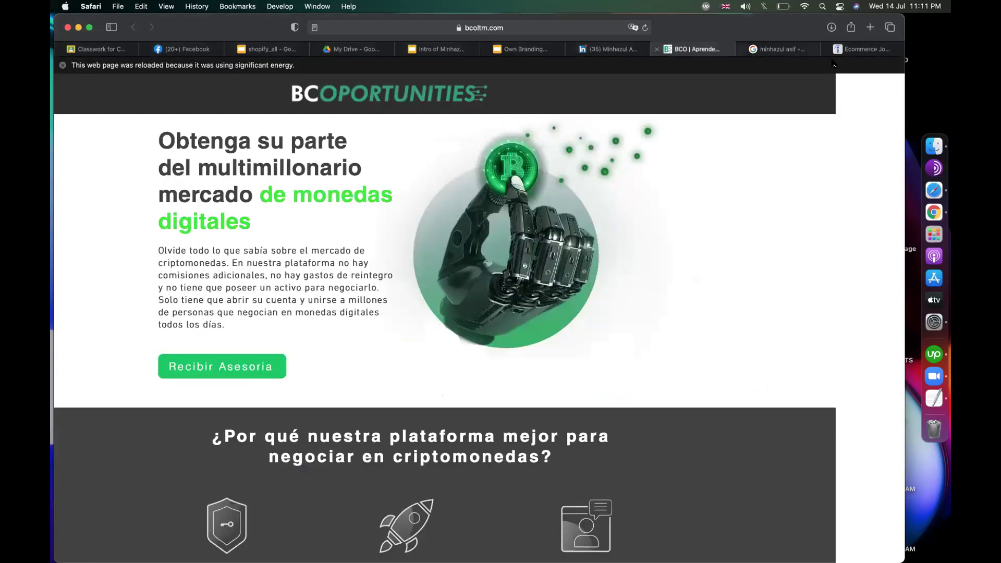
click(863, 49)
click(578, 28)
text(brandyourself)
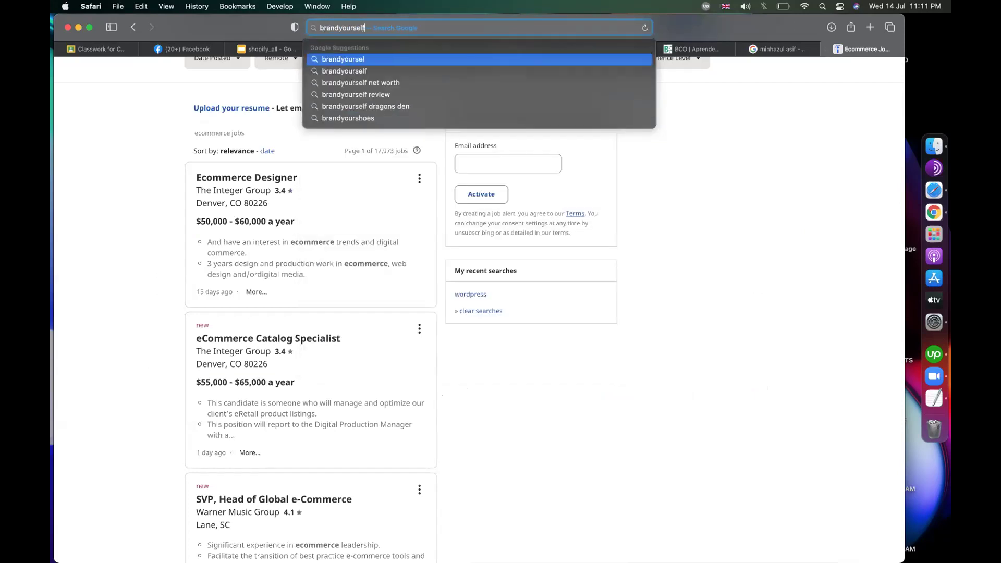
key(Return)
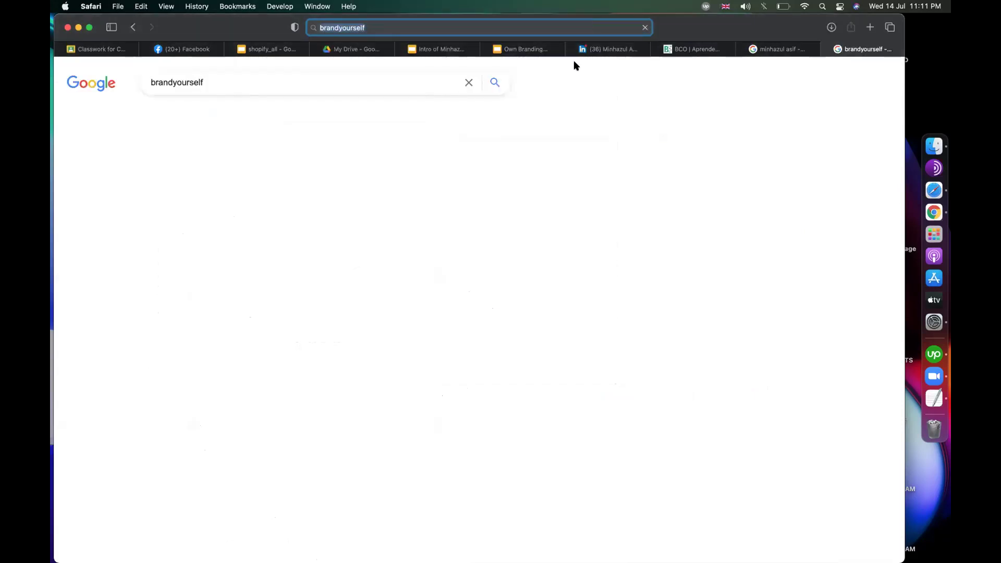
click(521, 49)
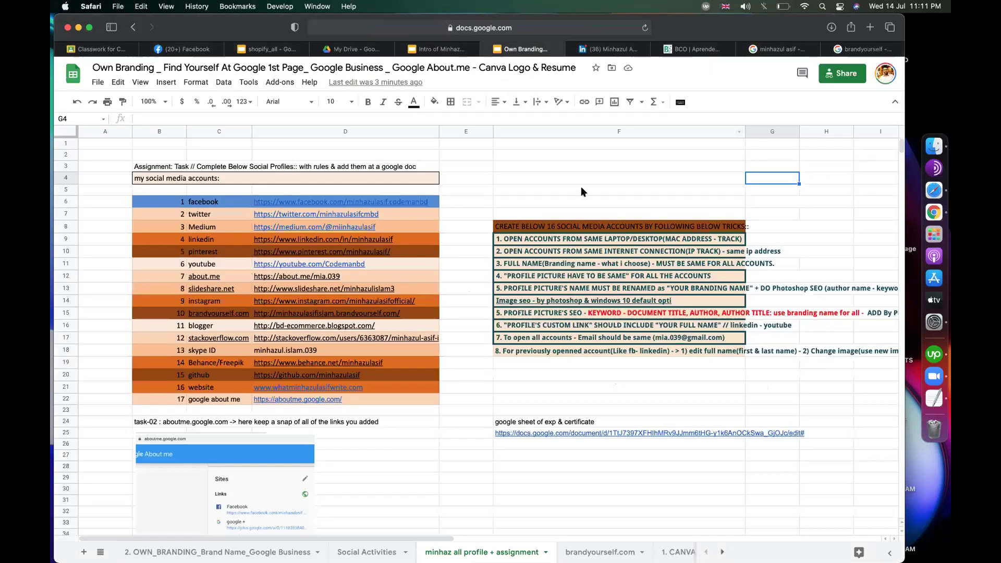
Step: Check cells F5 and H5 of the assignment sheet, then switch back to the LinkedIn profile
click(582, 189)
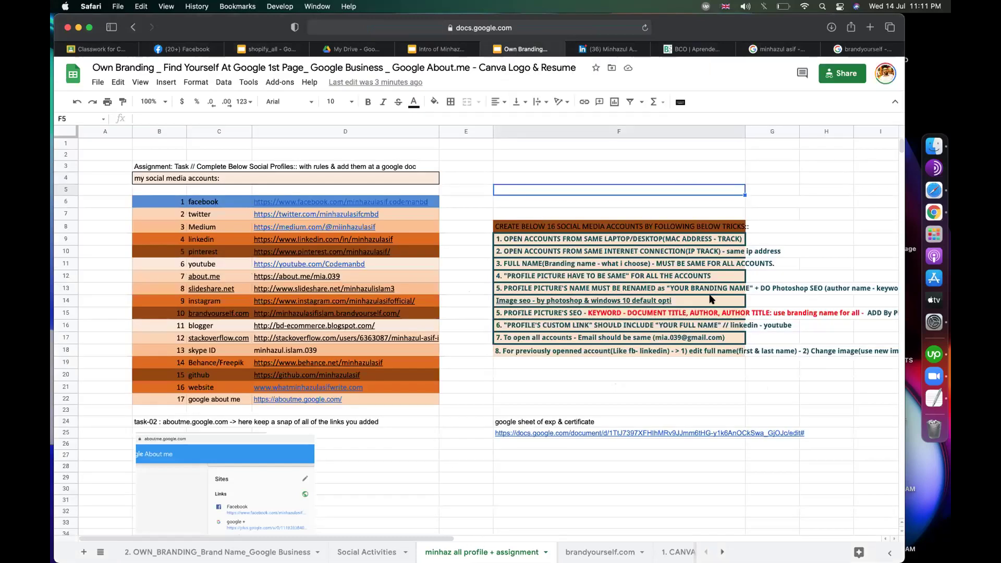
click(801, 188)
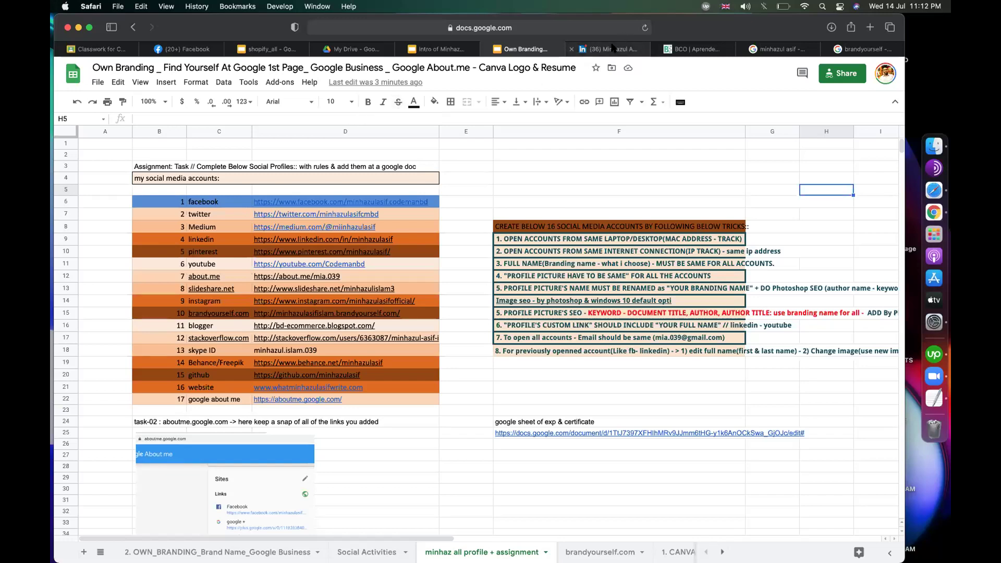
click(575, 54)
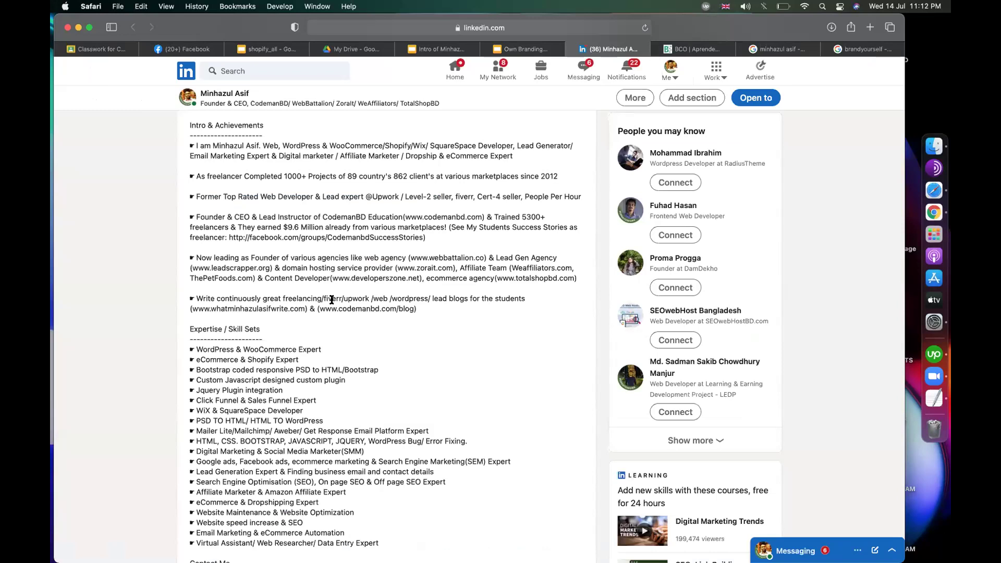
Step: Inspect the Founder & CEO experience editor, close it unchanged, then view the brandyourself results
scroll(331, 299, down, 10)
scroll(332, 300, down, 8)
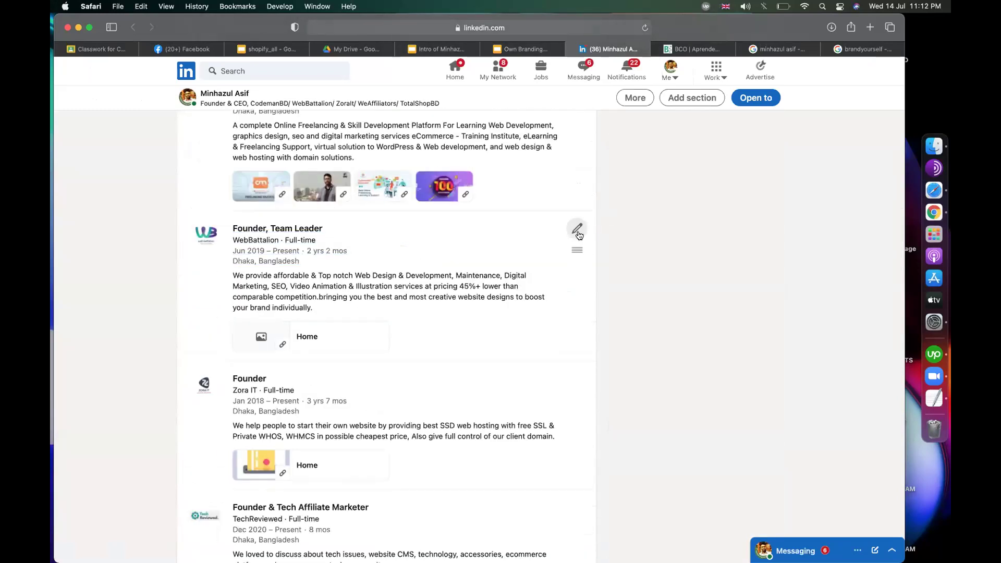
scroll(578, 232, up, 3)
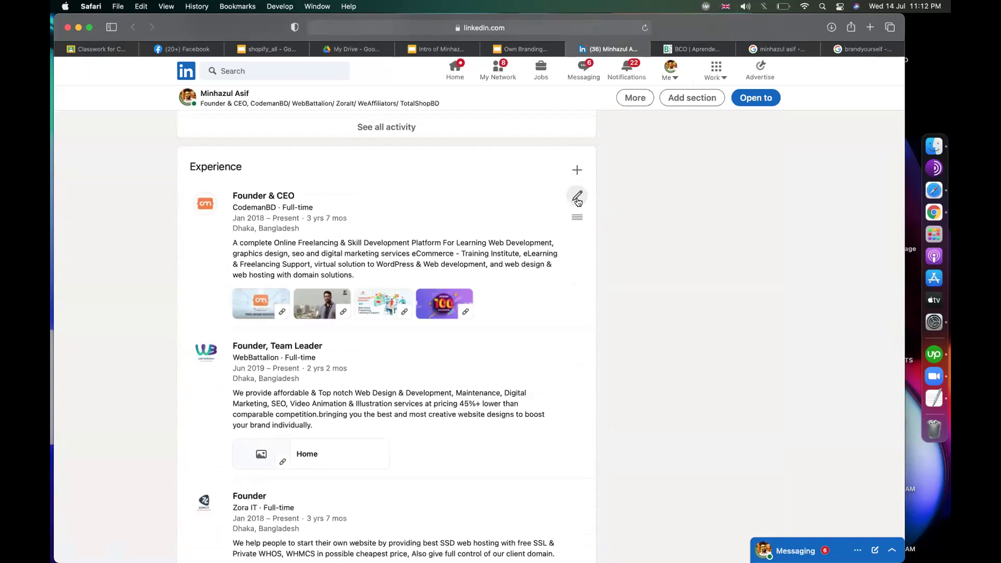
click(577, 198)
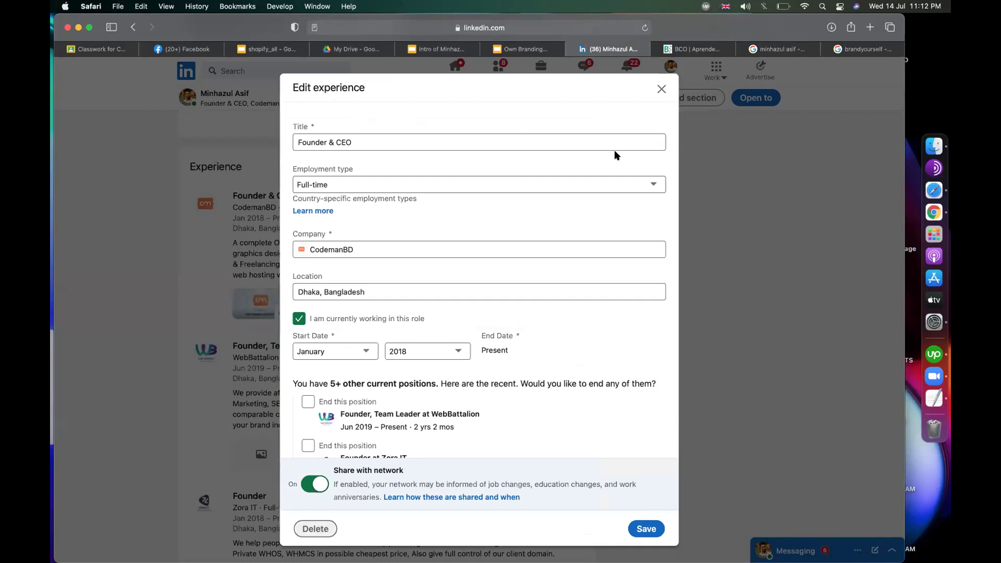
click(661, 89)
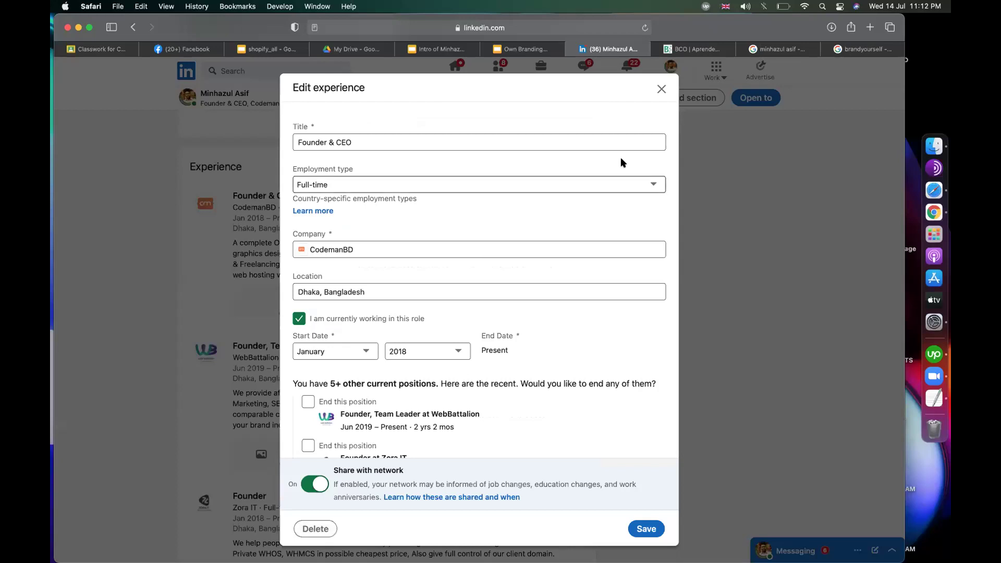
click(660, 90)
click(863, 49)
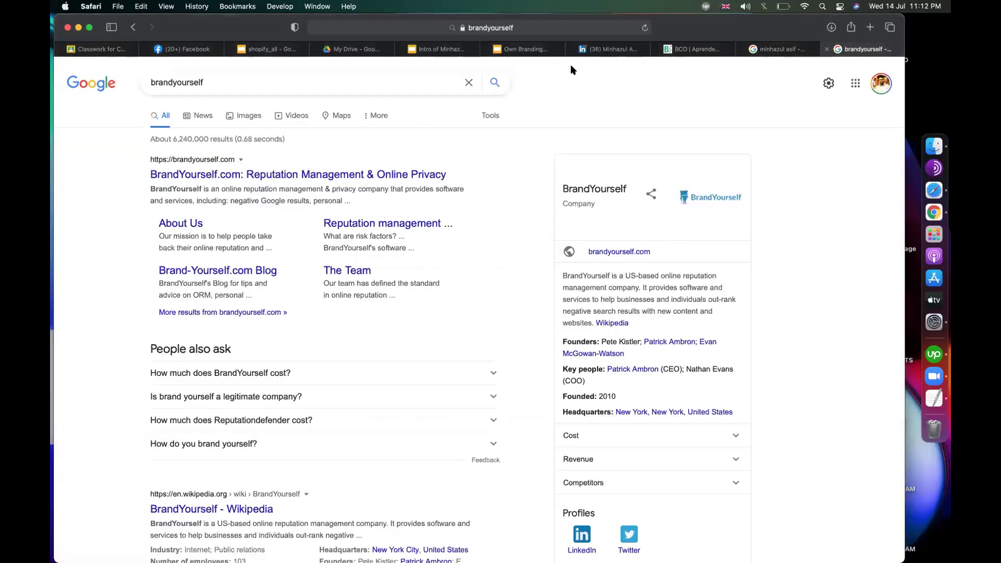
Step: Look over column F and cell H4 of the Own Branding spreadsheet
click(526, 49)
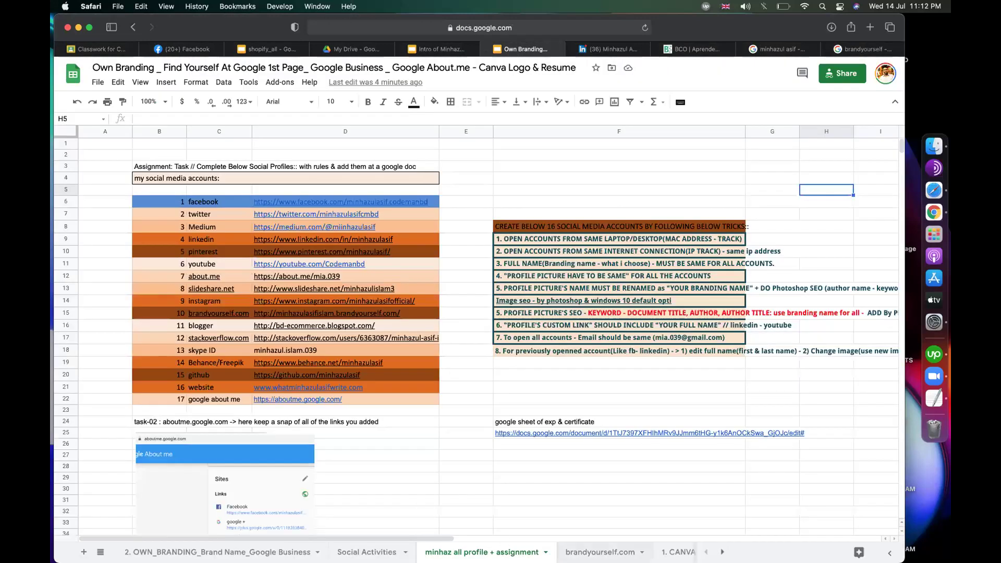
click(371, 27)
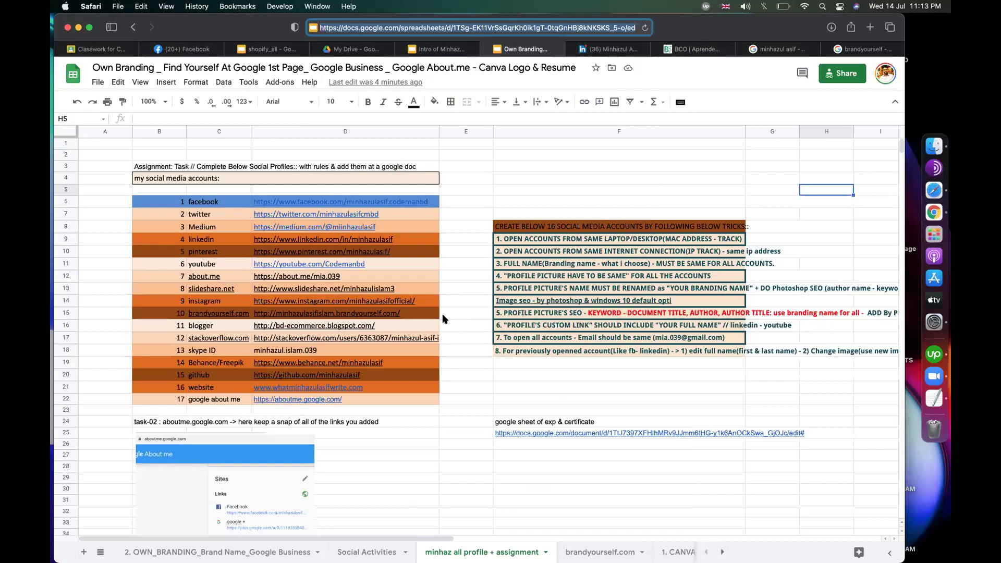
mouse_move(429, 311)
click(730, 132)
mouse_move(425, 308)
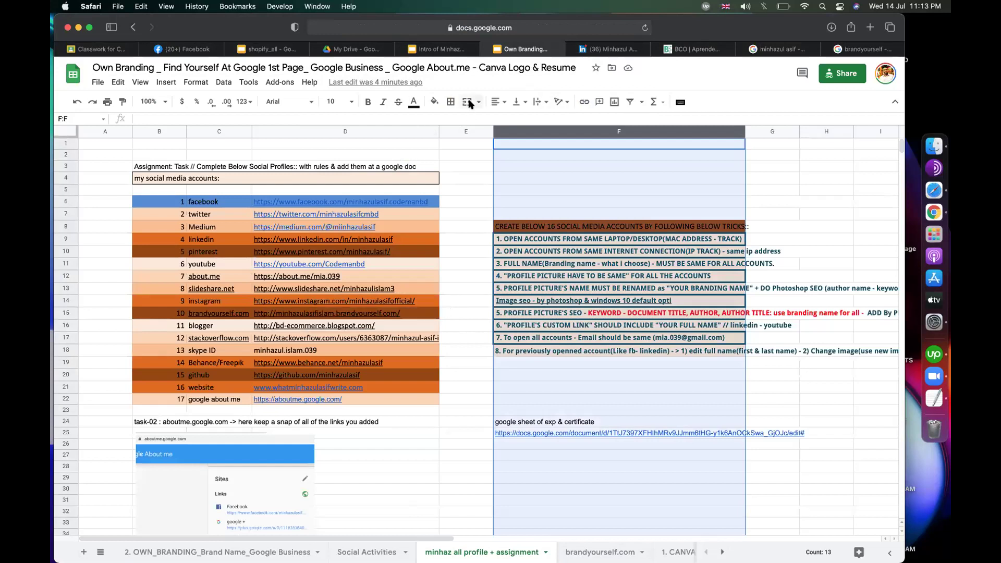
click(827, 175)
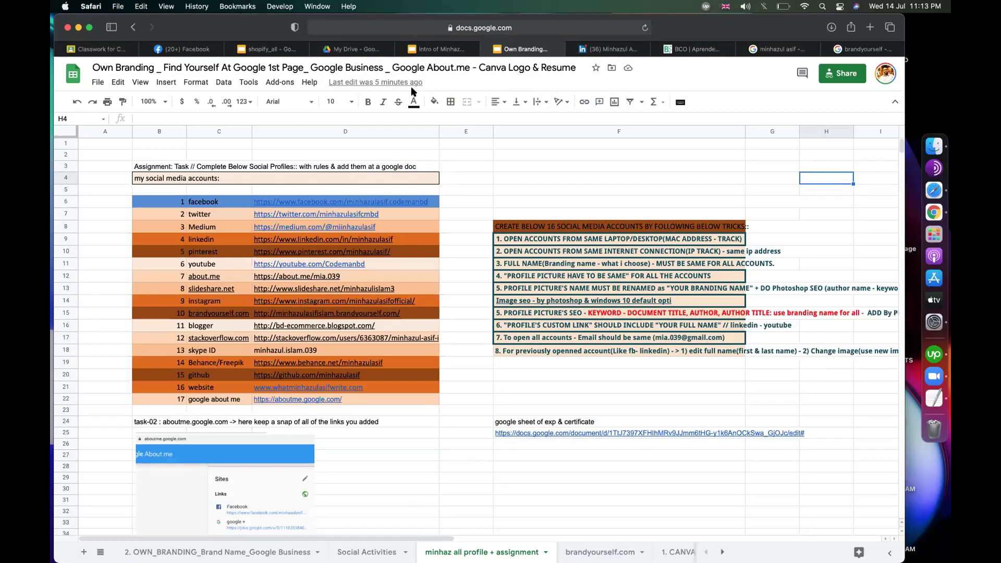
Step: Select the spreadsheet's web address, then start new classwork on the CMBD-100 Classwork page
click(619, 30)
click(619, 30)
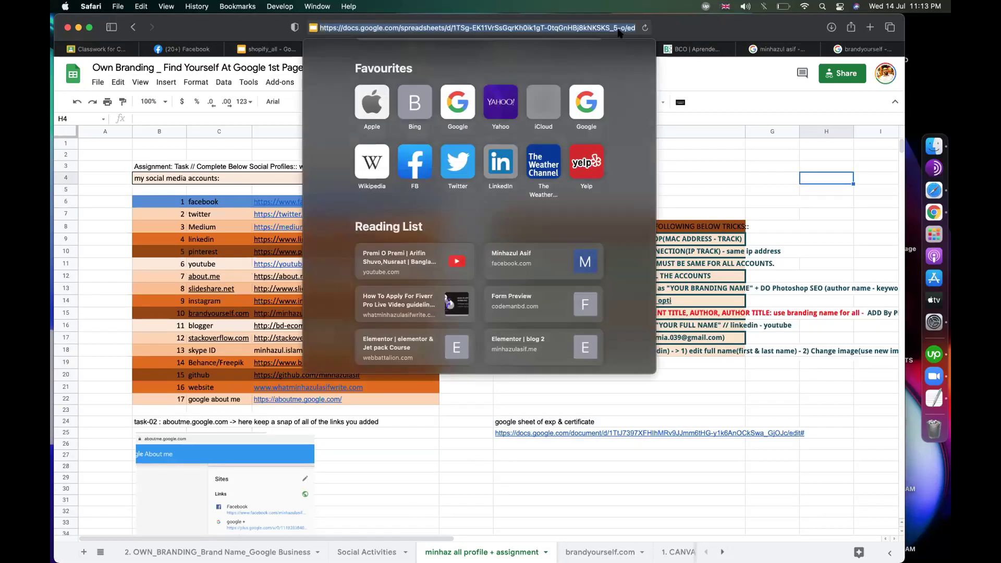
key(Escape)
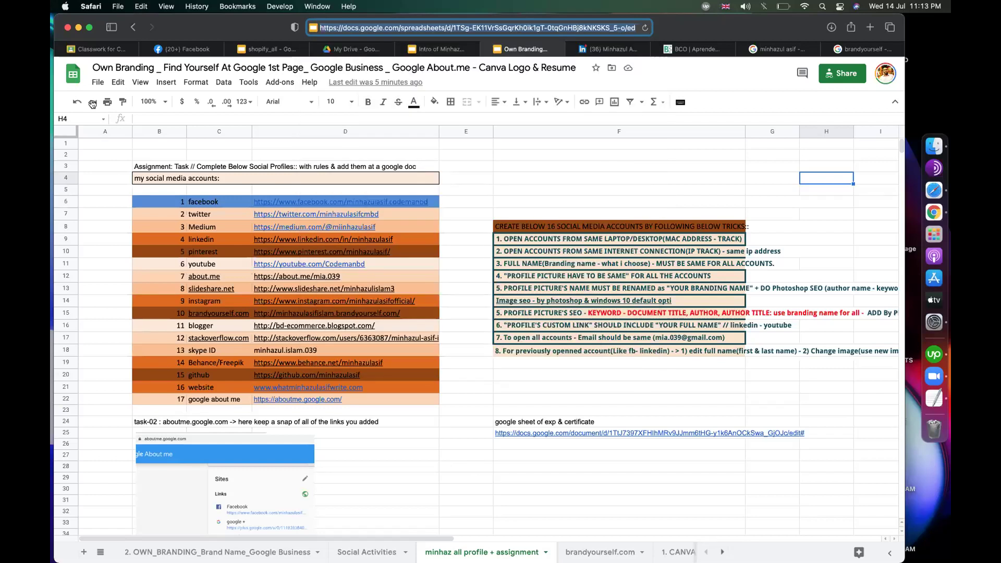
click(101, 49)
click(300, 119)
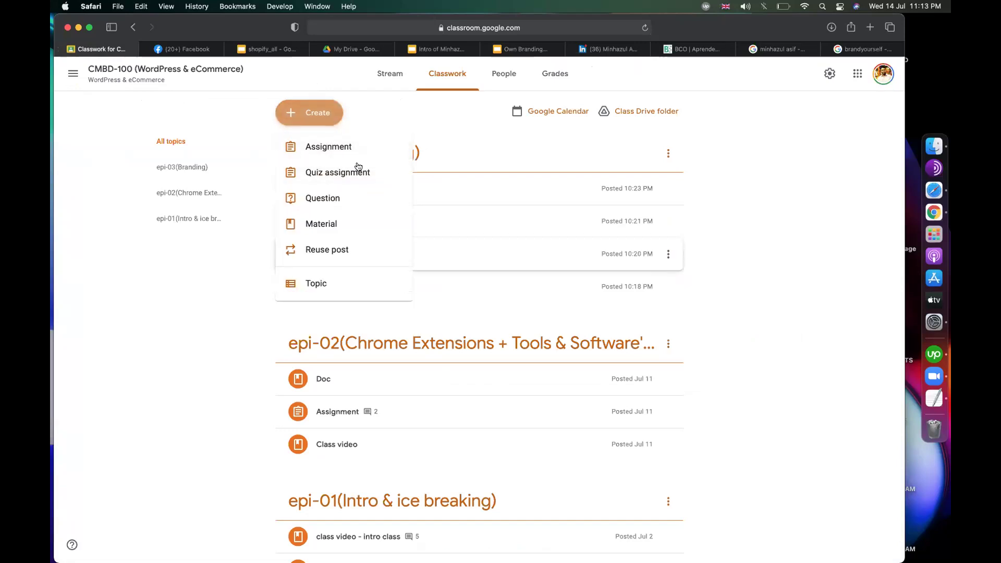
Step: Post Material 'get own branding google sheet' with the pasted sheet link under topic epi-03(Branding)
click(334, 222)
text(get own b)
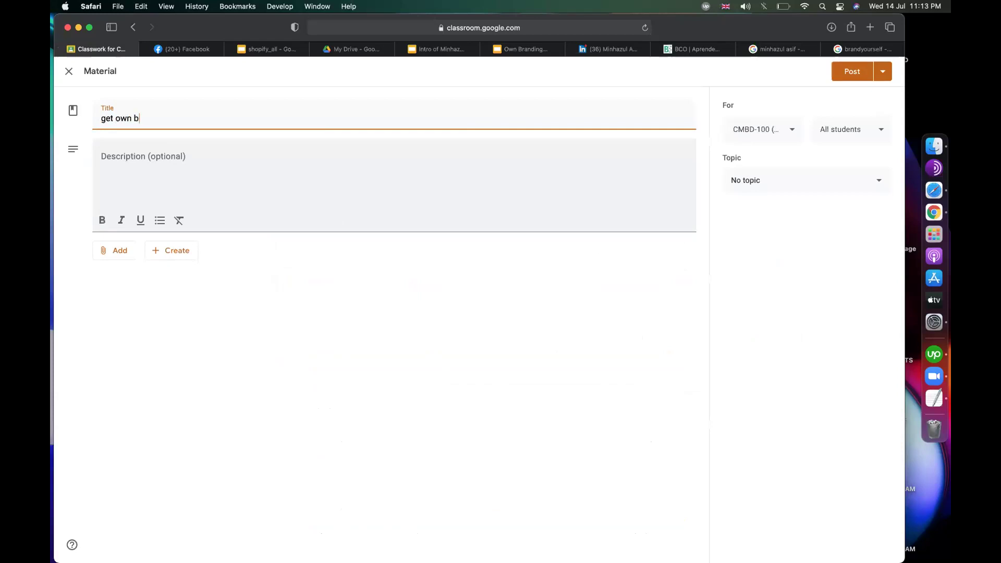
text(randing googl)
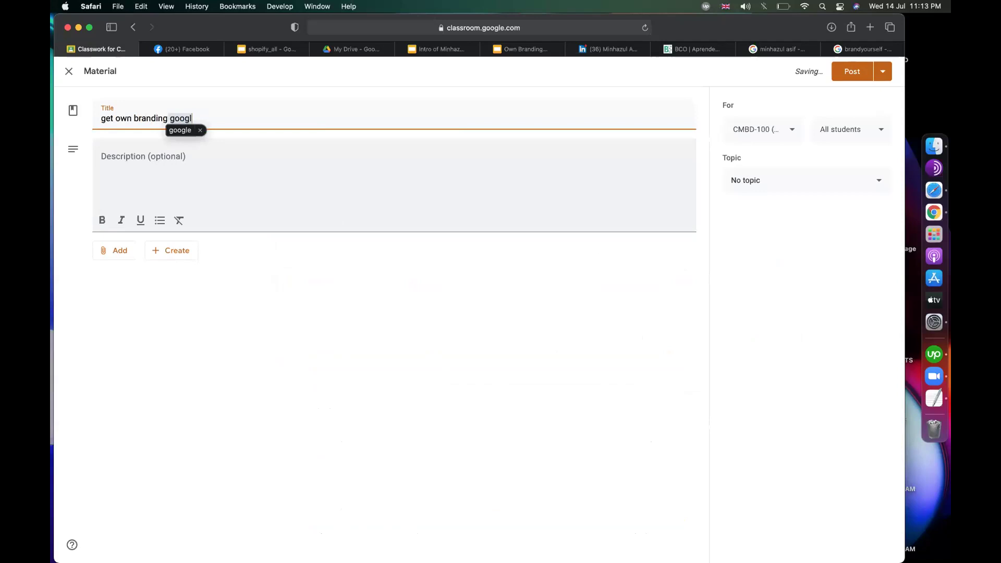
text(e sheet)
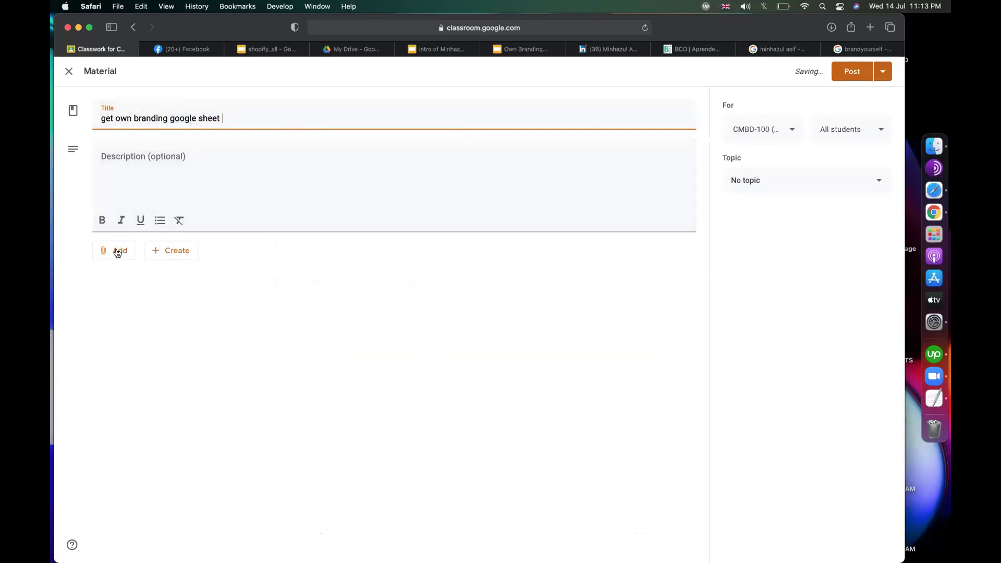
click(116, 252)
click(130, 290)
key(Return)
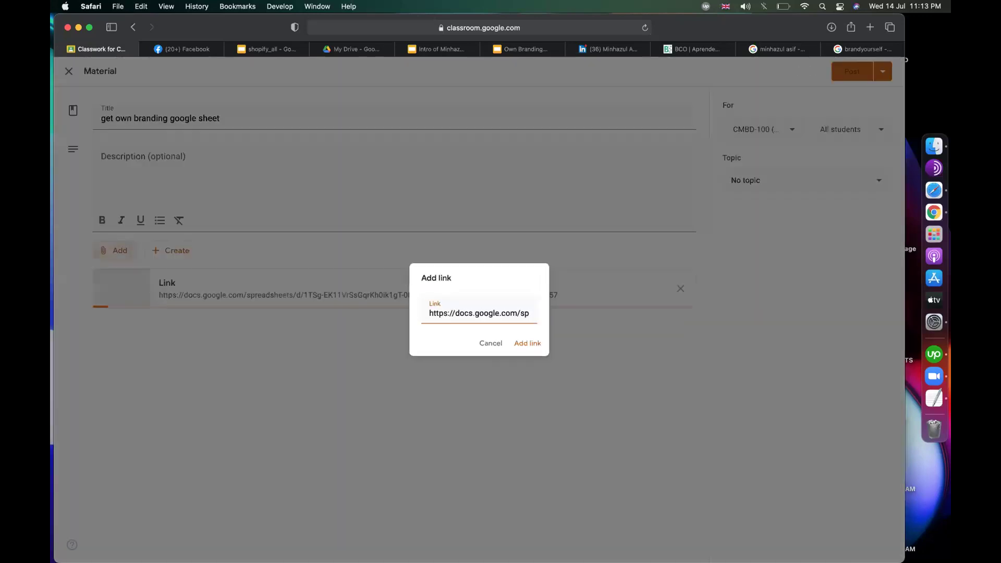
click(833, 185)
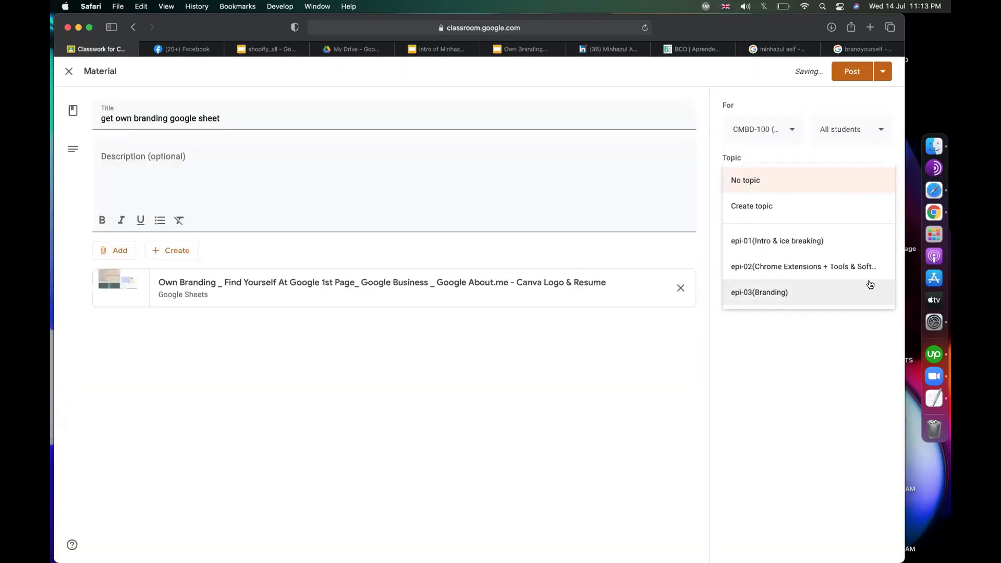
click(871, 286)
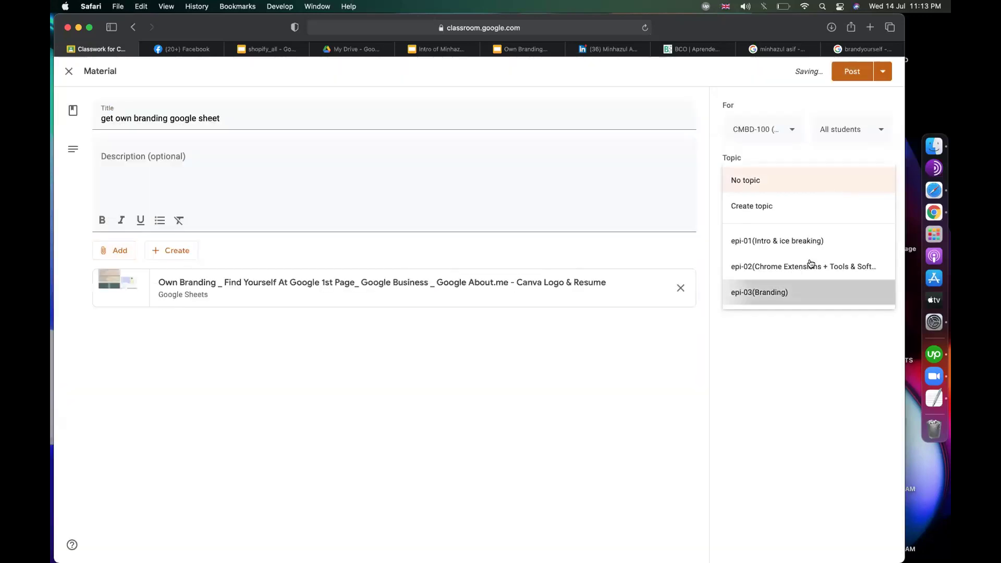
click(853, 75)
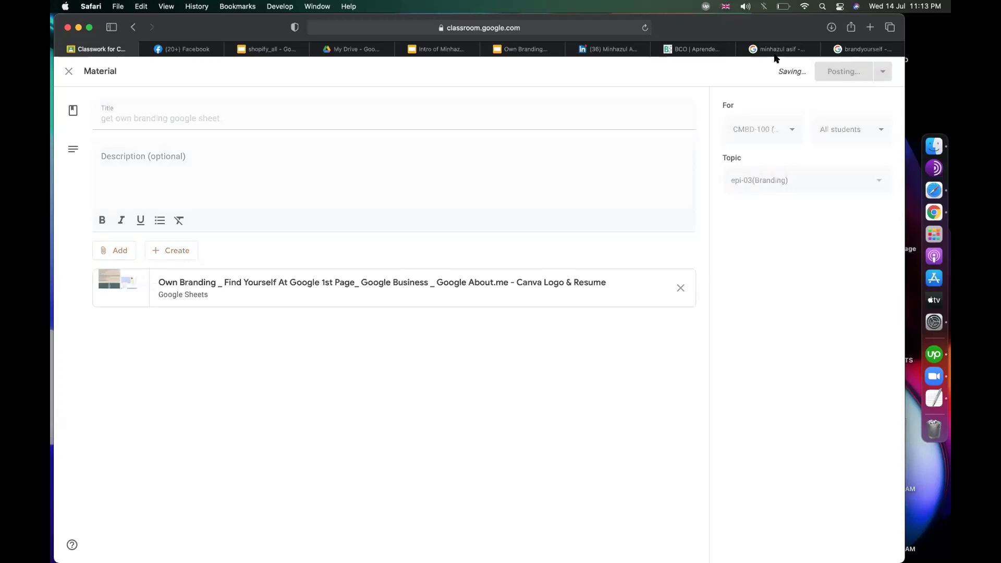
click(531, 46)
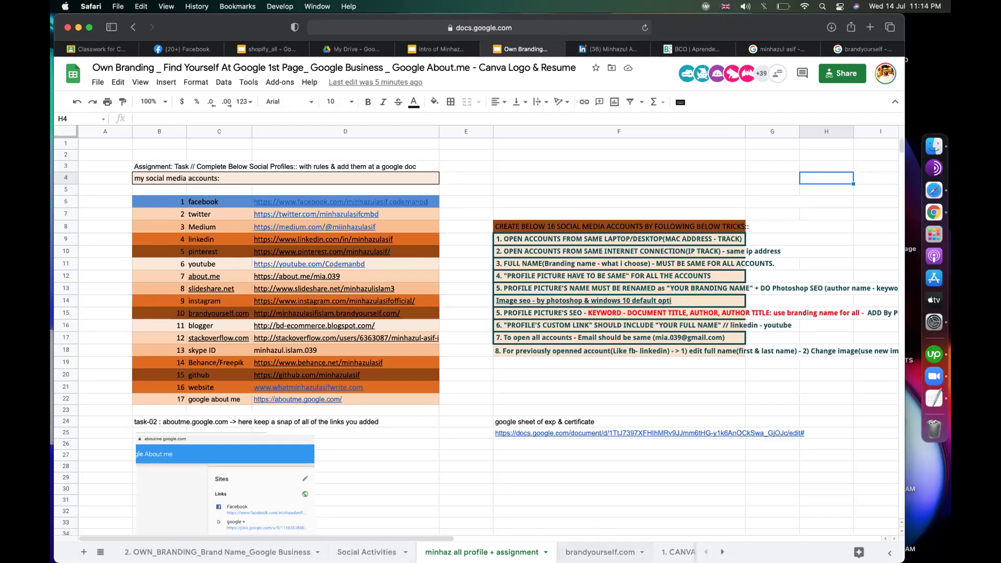
Step: Open the brandyourself.com steps sheet and move the BrandYourself tab next to the spreadsheet
click(600, 551)
click(682, 270)
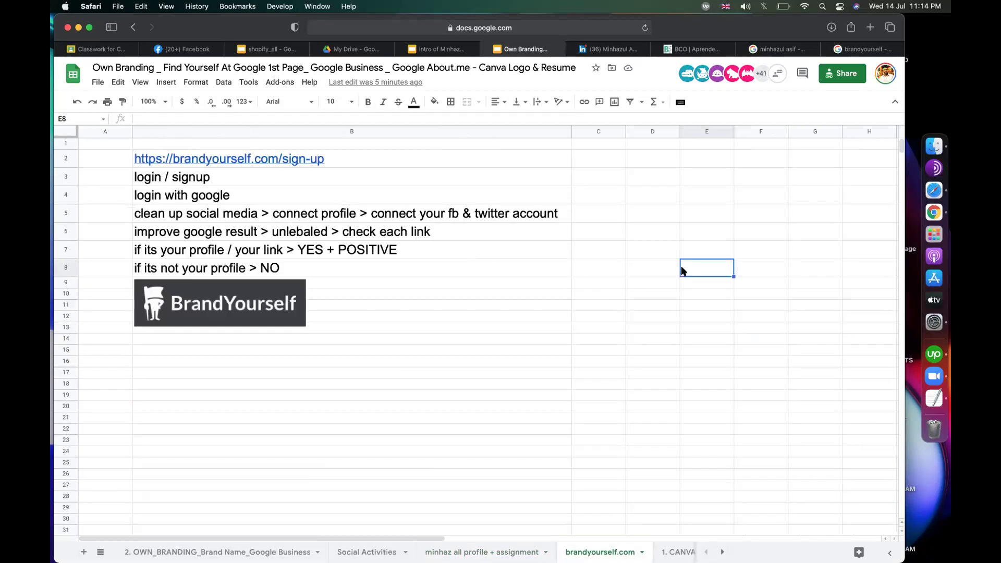
mouse_move(313, 163)
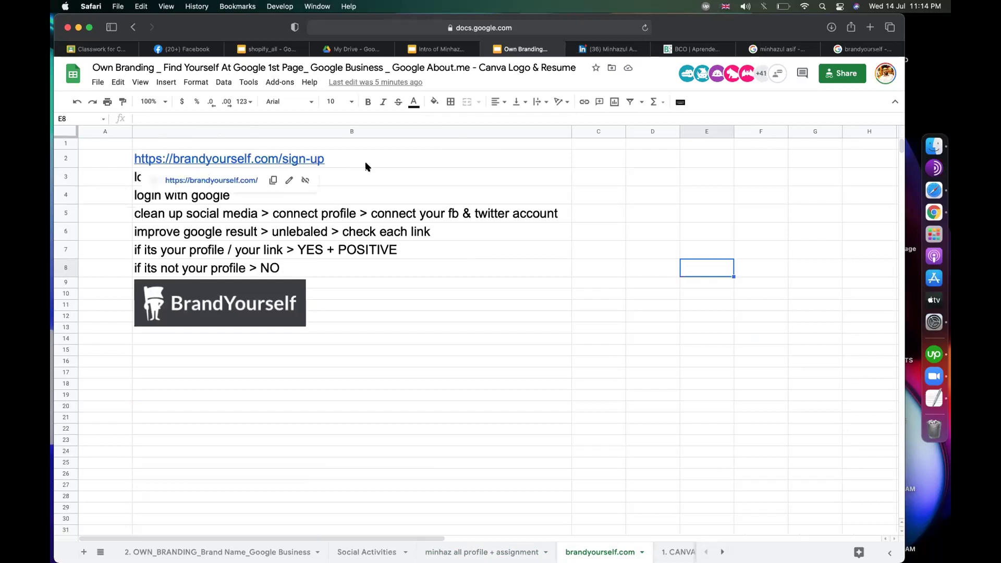
click(452, 204)
click(339, 158)
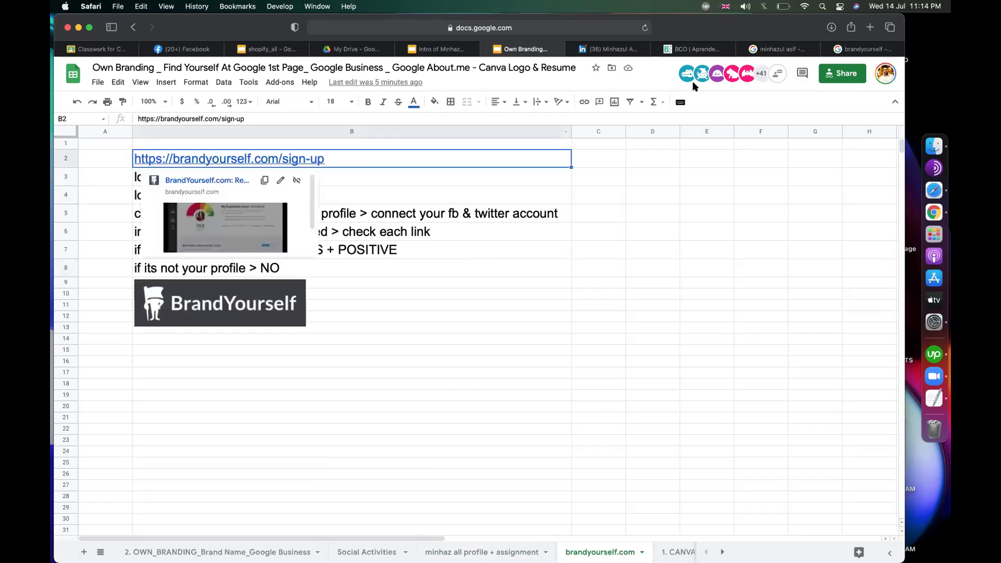
click(770, 52)
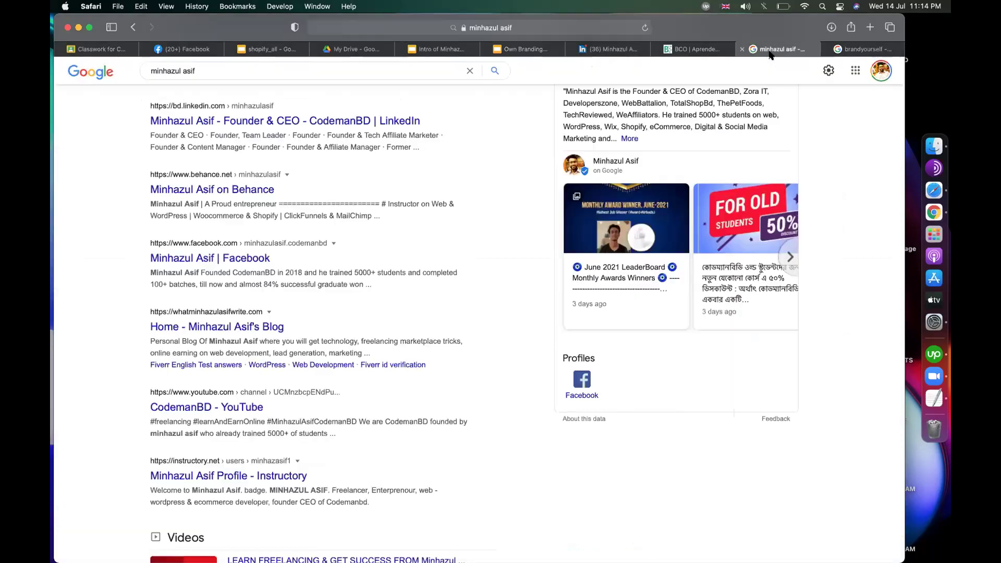
click(857, 49)
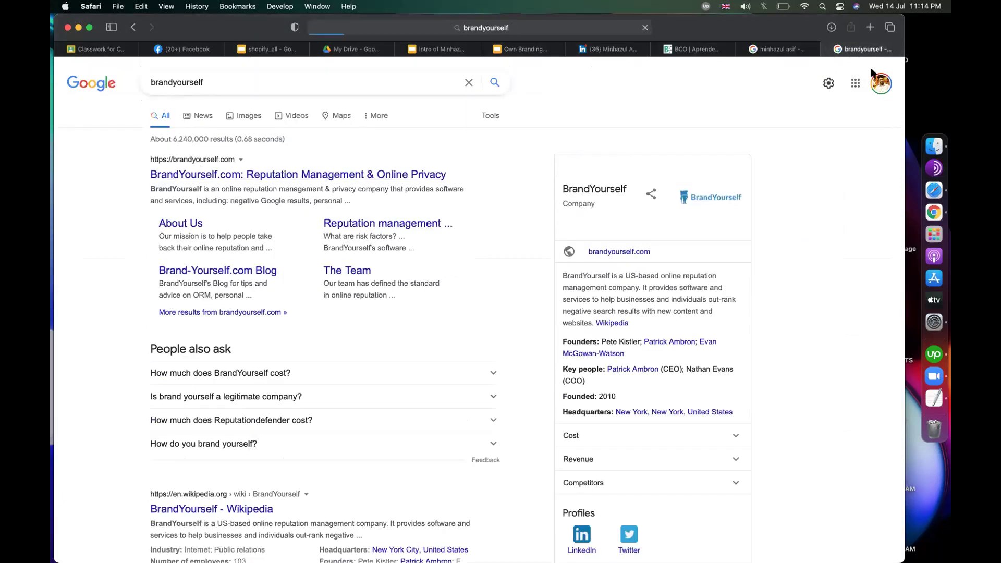
drag(759, 55, 607, 50)
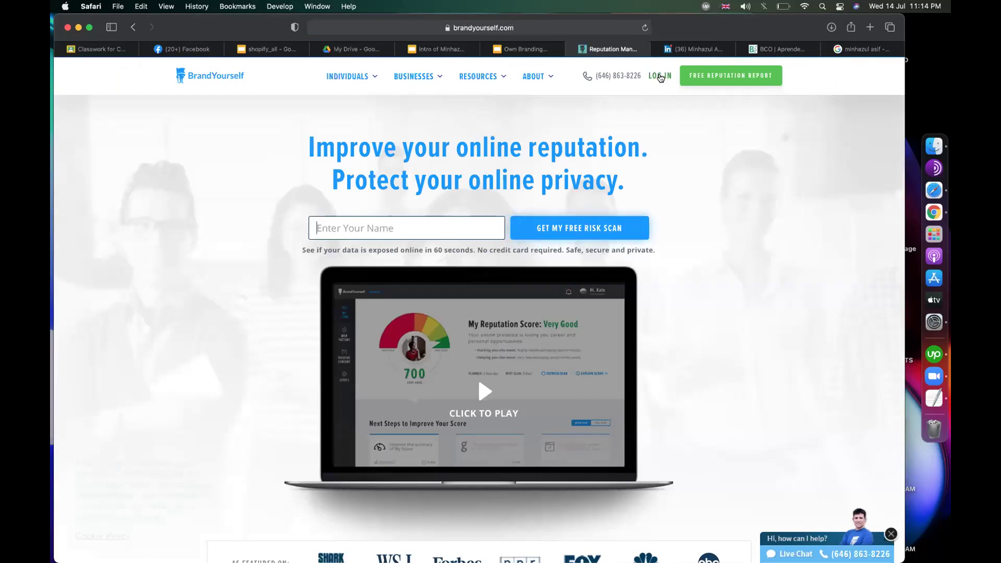
Step: Log in to BrandYourself using the saved Safari email and password autofill
click(661, 76)
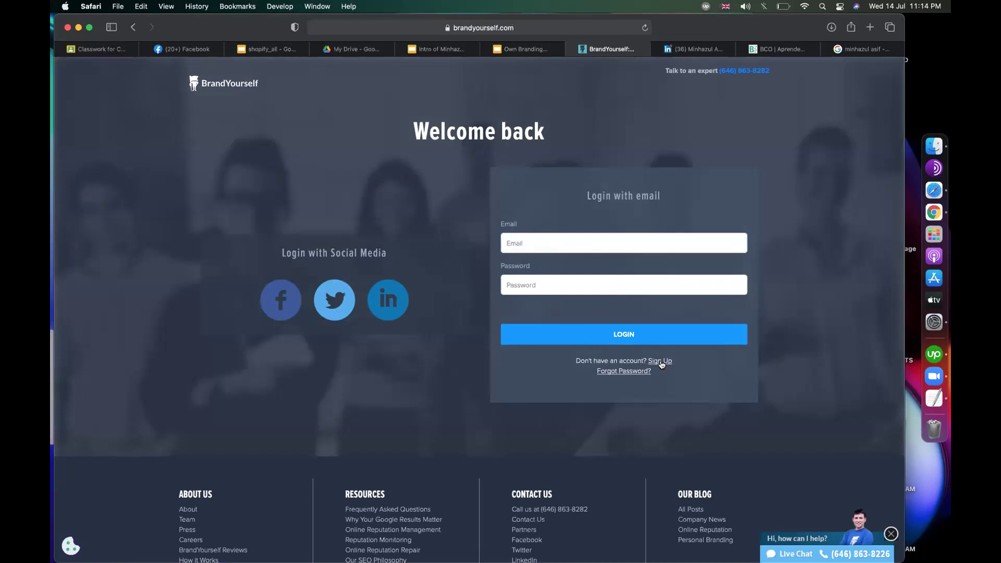
click(585, 245)
click(561, 266)
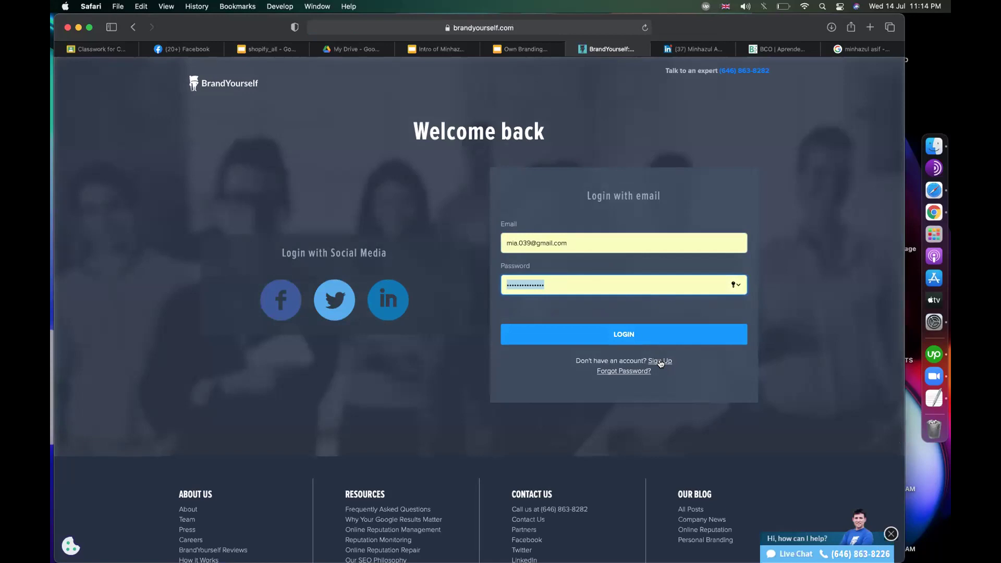
click(639, 337)
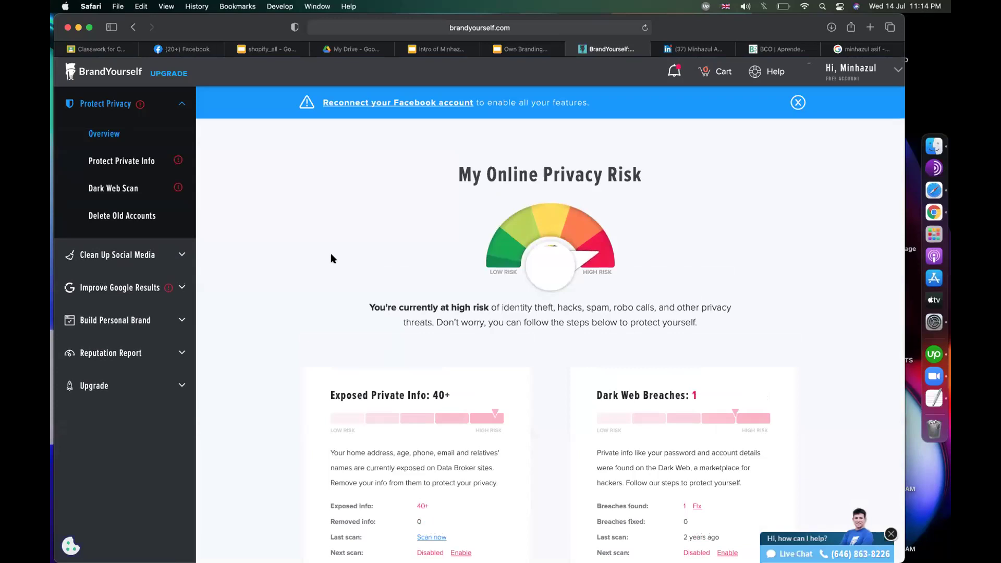
click(524, 49)
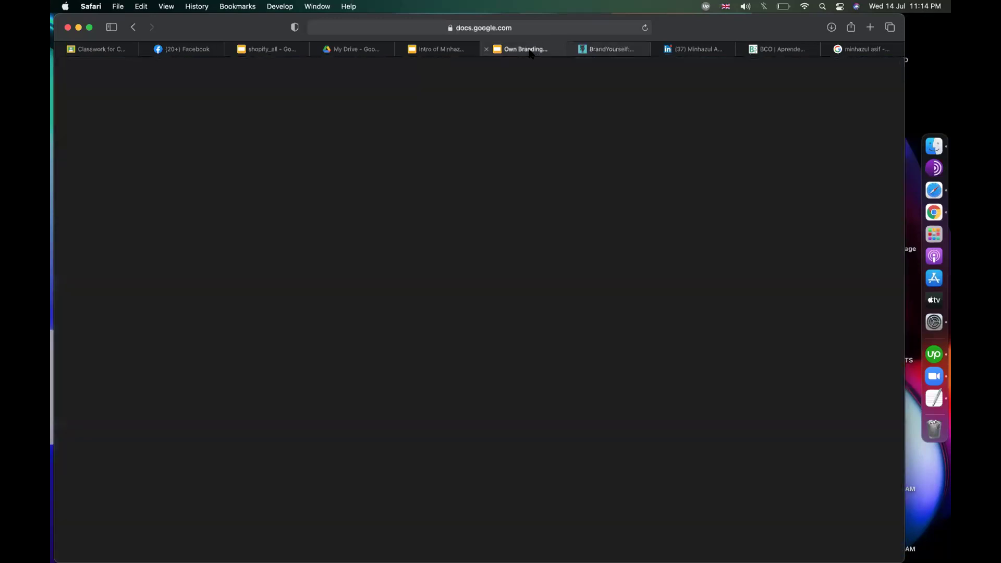
click(229, 182)
click(254, 194)
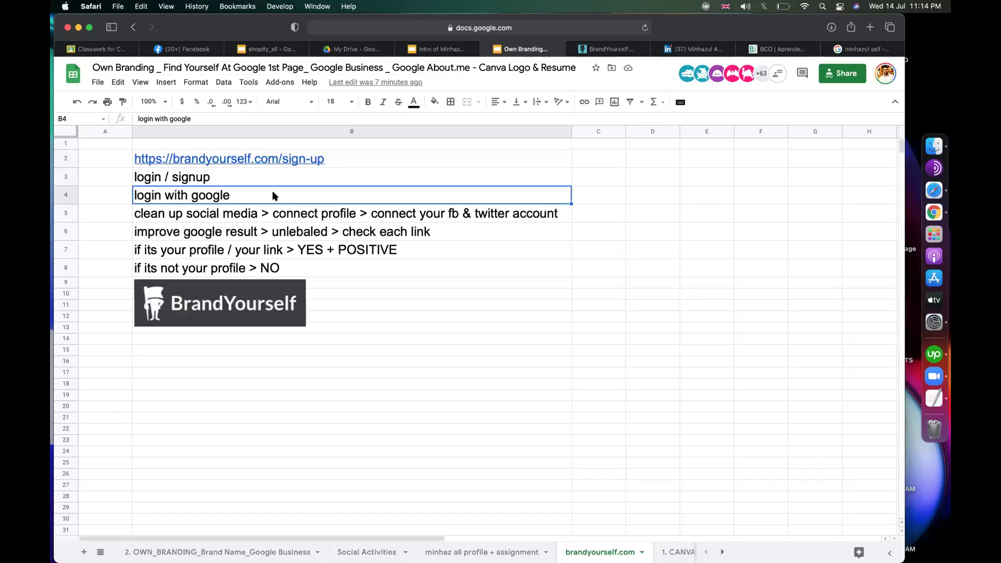
mouse_move(250, 163)
click(185, 216)
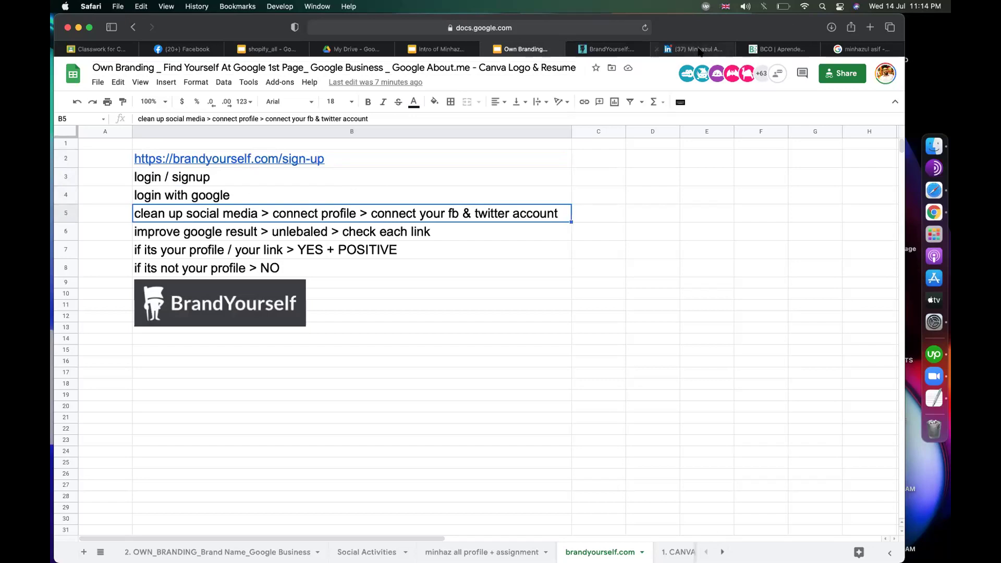
click(607, 49)
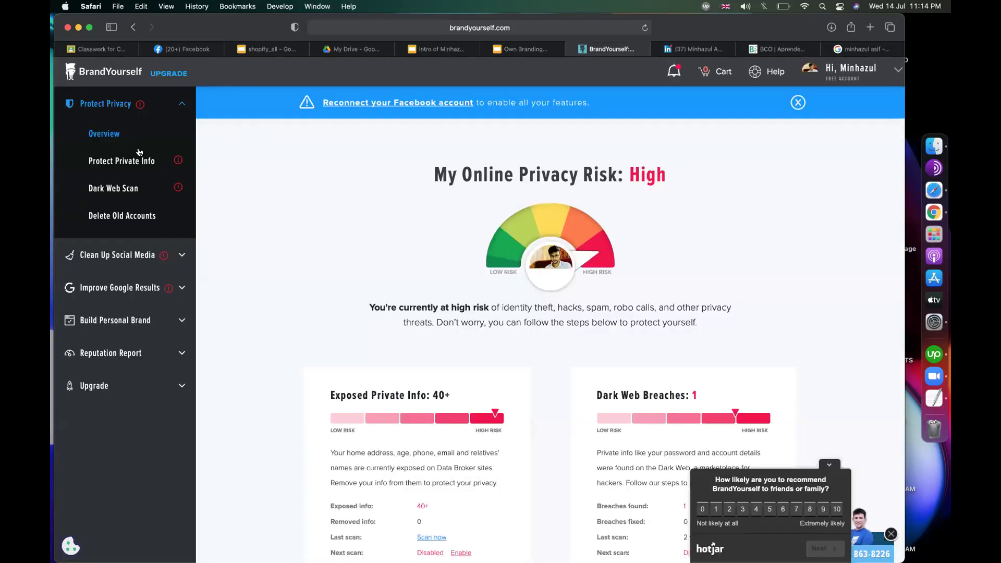
Step: Check Facebook and Twitter connections under Clean Up Social Media, then expand Improve Google Results
click(112, 259)
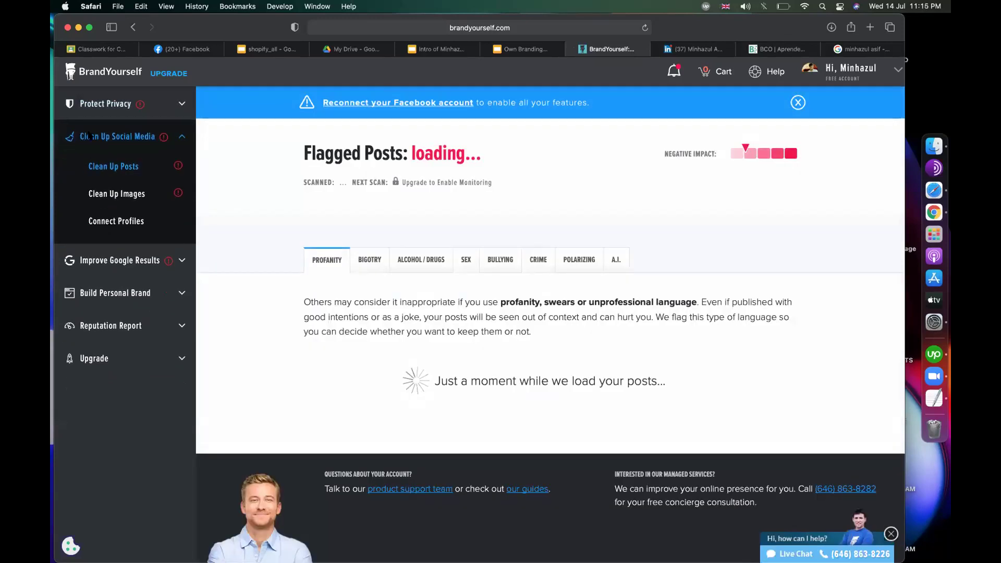
click(525, 50)
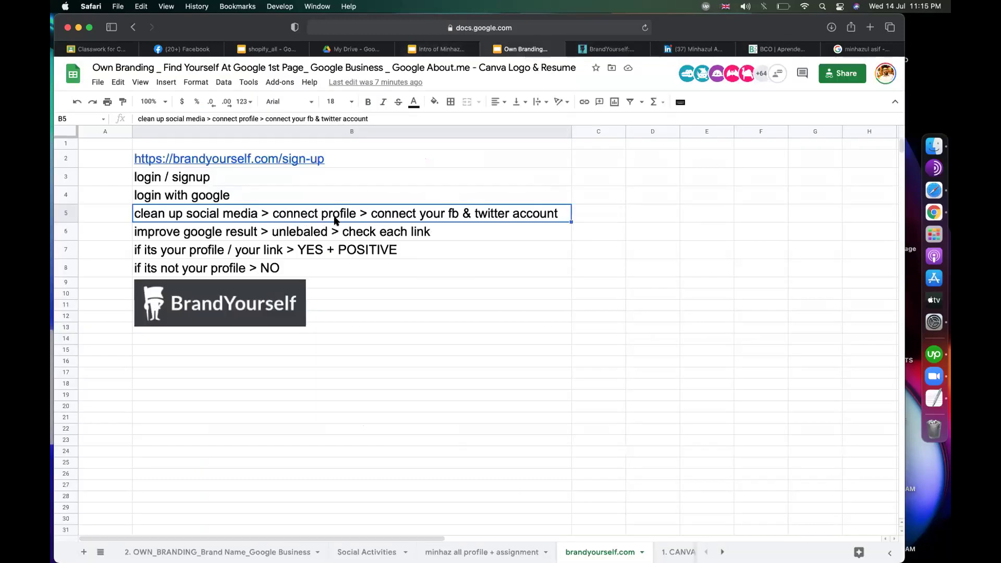
click(594, 50)
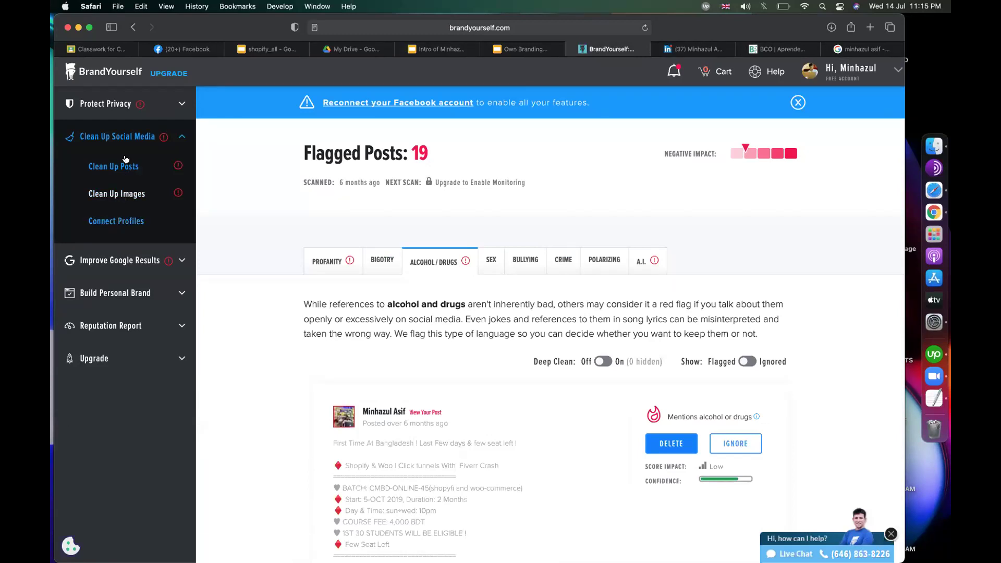
click(113, 221)
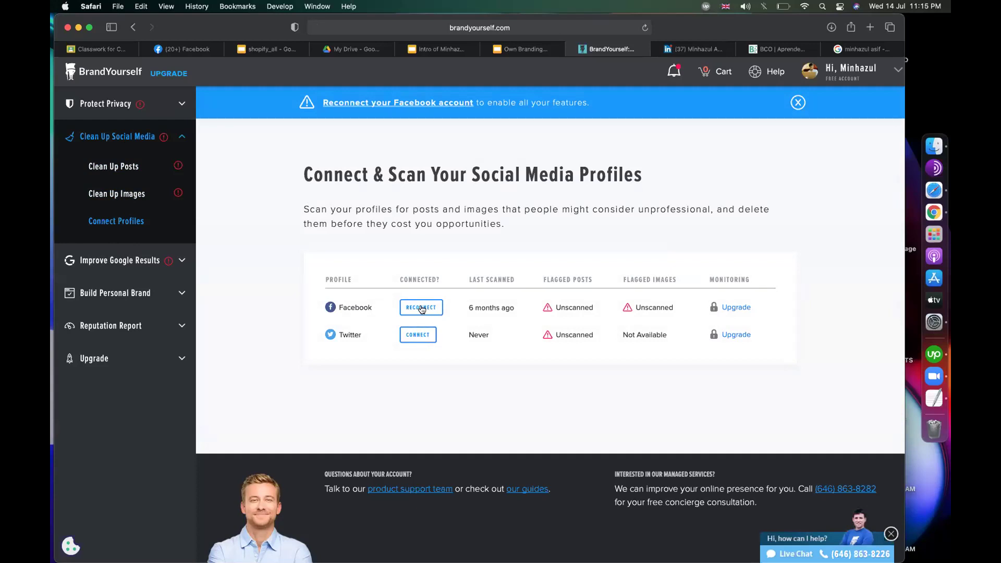
click(533, 50)
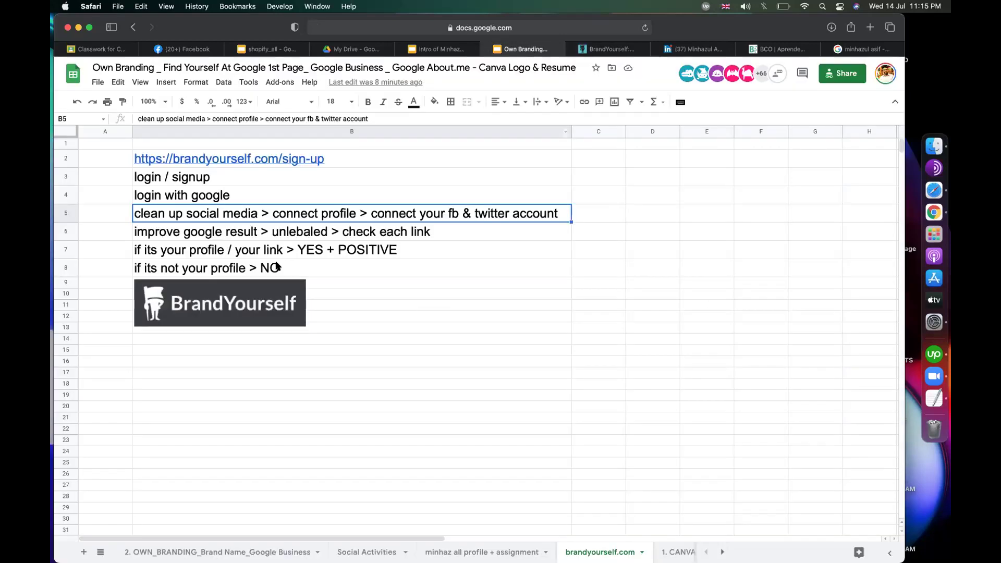
click(218, 233)
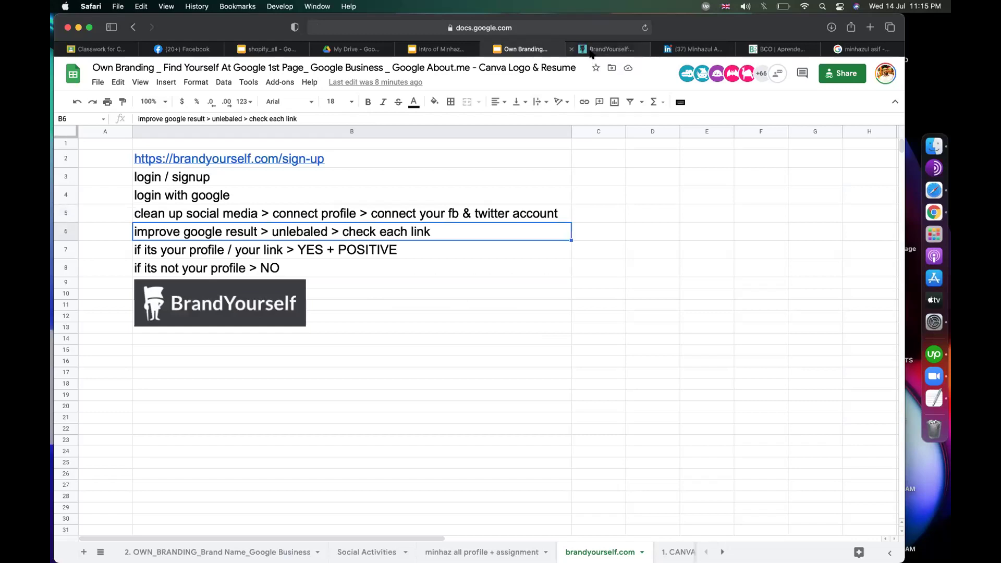
click(591, 52)
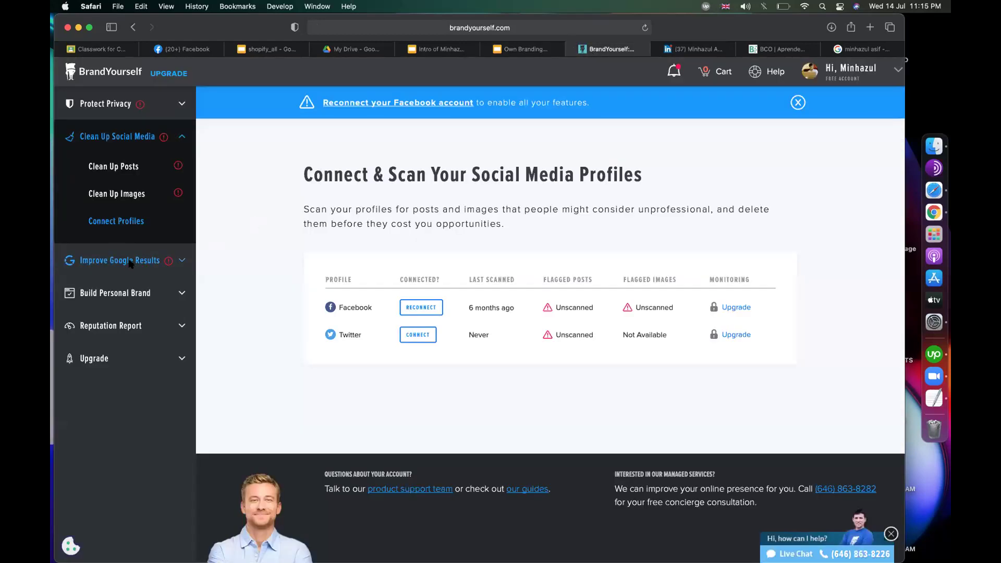
click(131, 263)
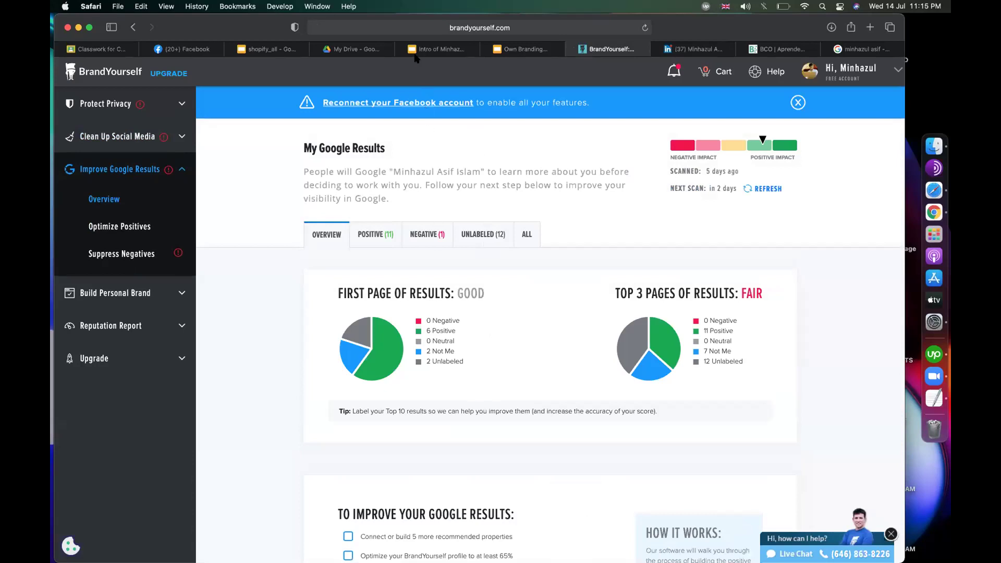
Step: Re-read the sheet's improve-Google-results step, then show the 12 unlabeled Google results
click(539, 49)
double_click(298, 234)
double_click(298, 234)
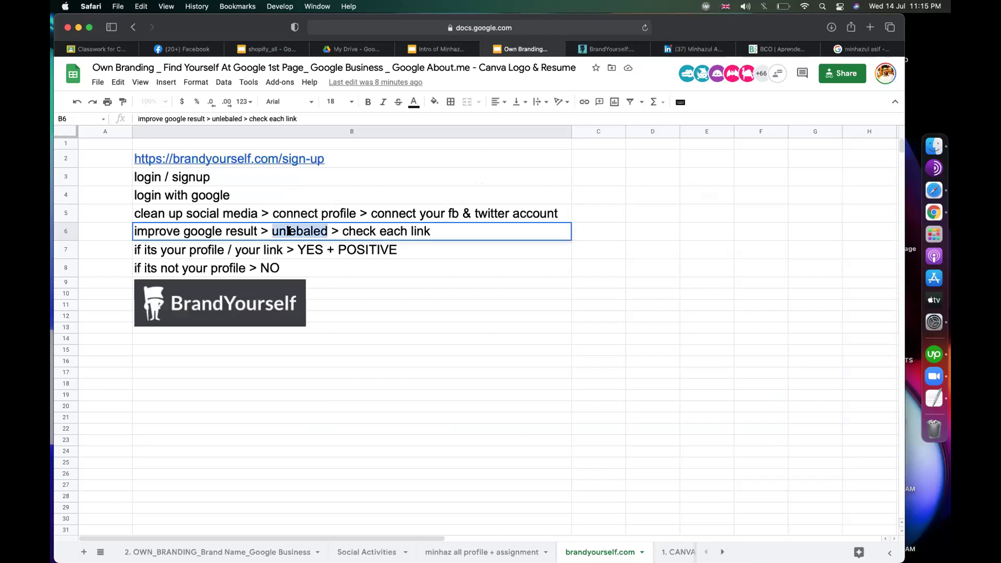
click(342, 231)
key(super+shift+Left)
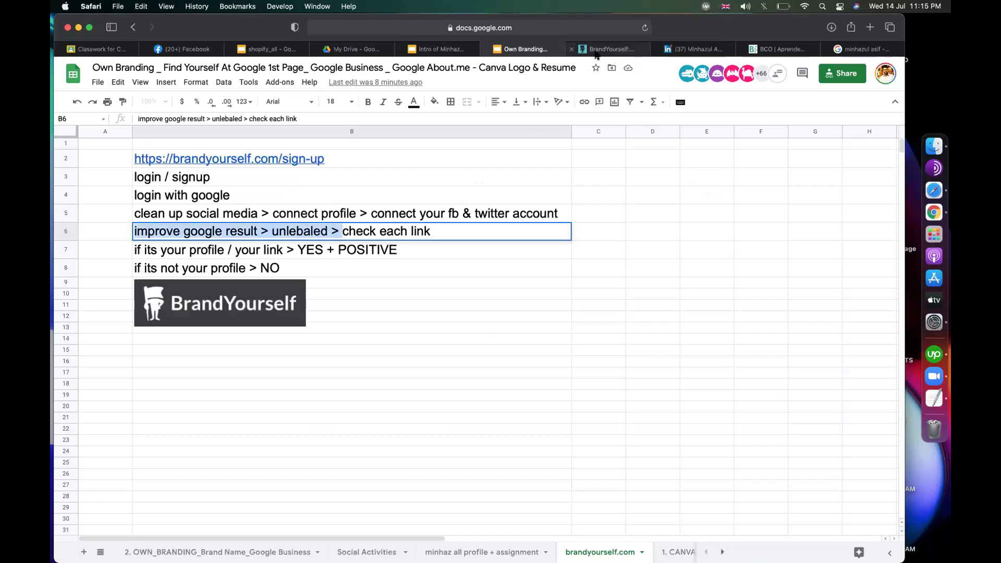
click(597, 50)
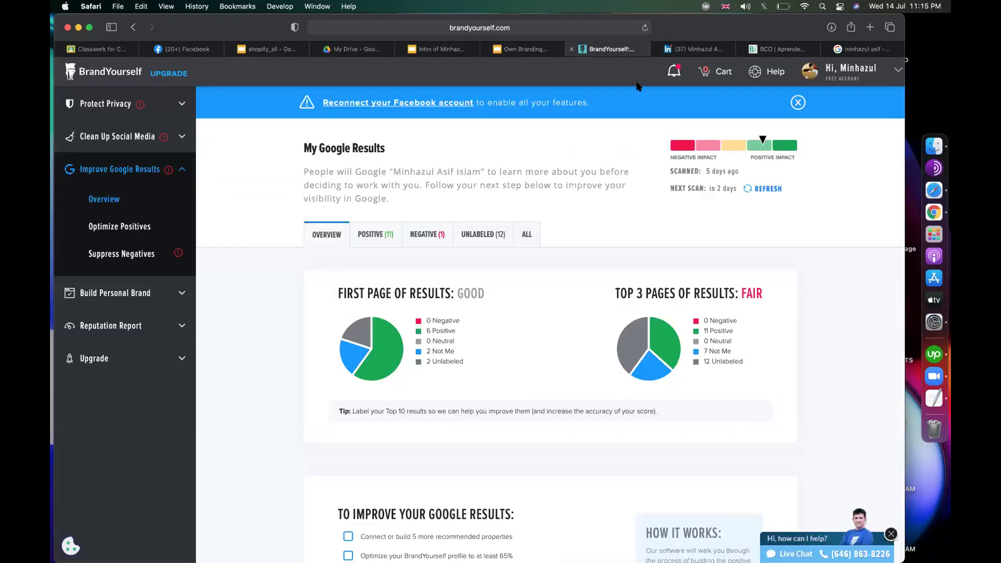
click(489, 236)
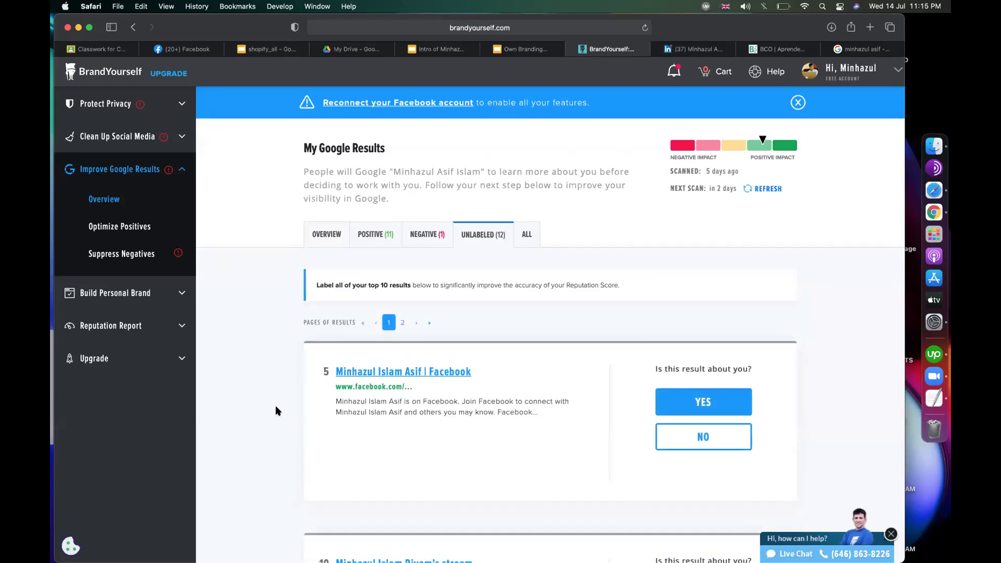
scroll(276, 410, down, 3)
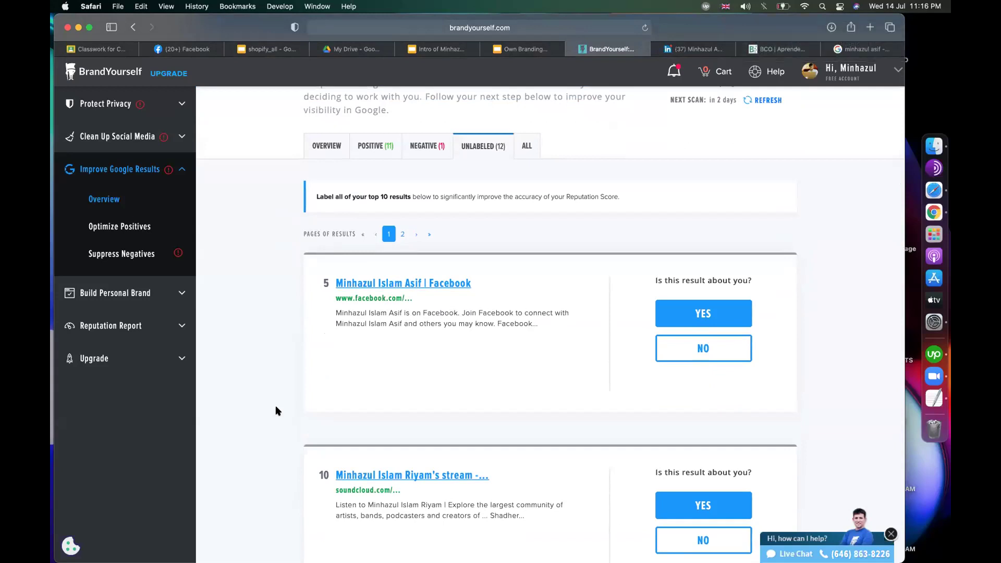
Step: Check the Facebook result in a new tab and label it as not about you
right_click(424, 285)
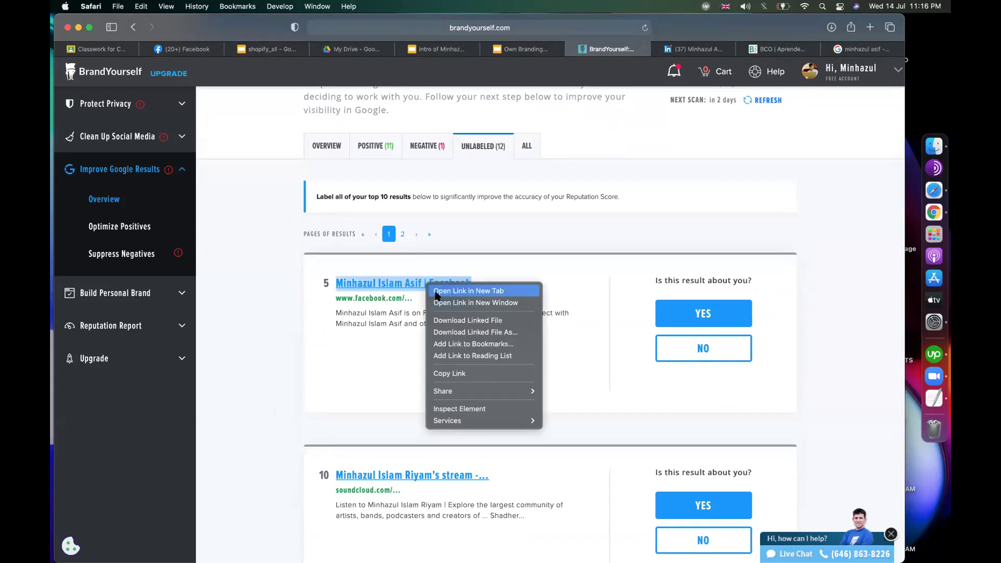
click(436, 292)
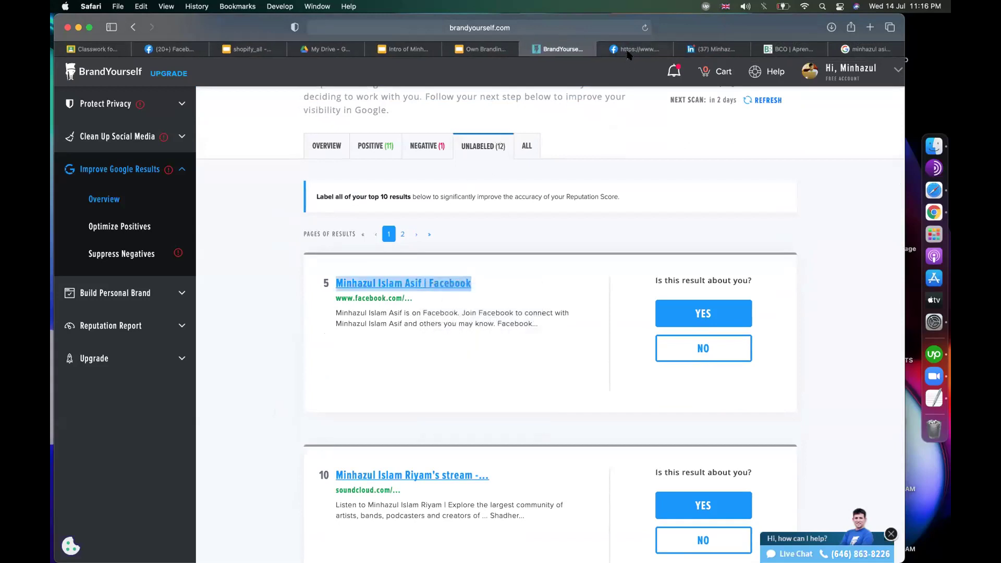
click(629, 52)
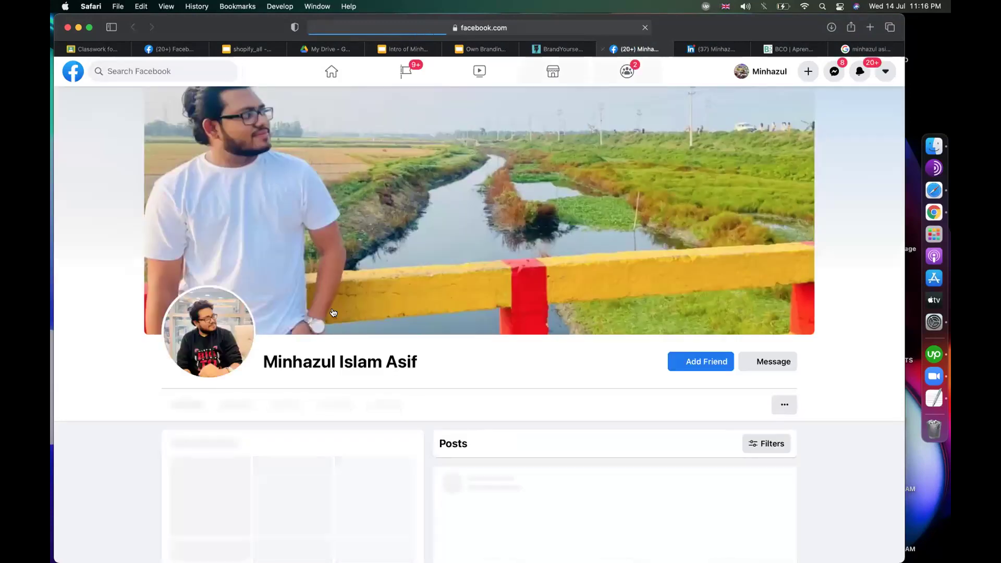
click(561, 49)
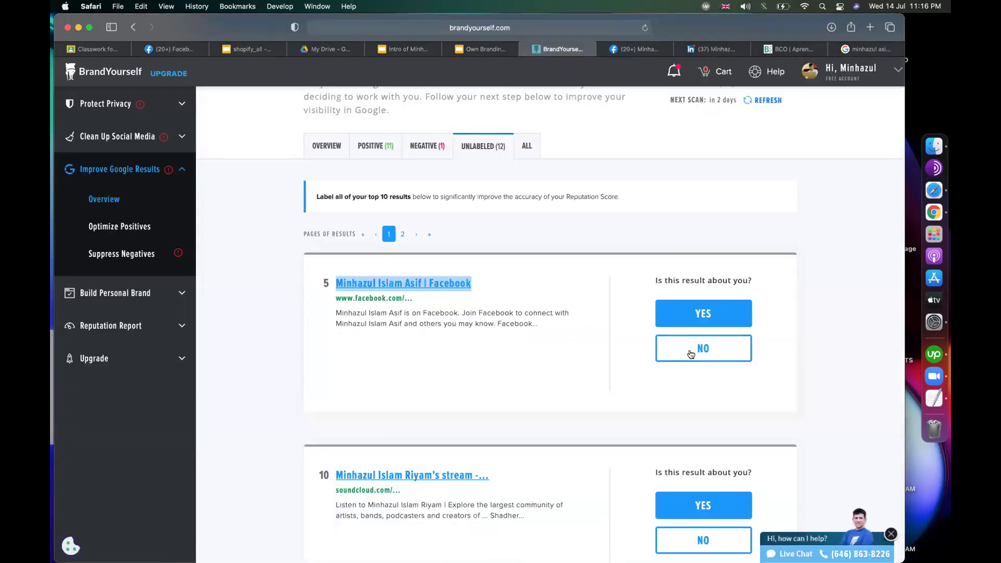
click(691, 355)
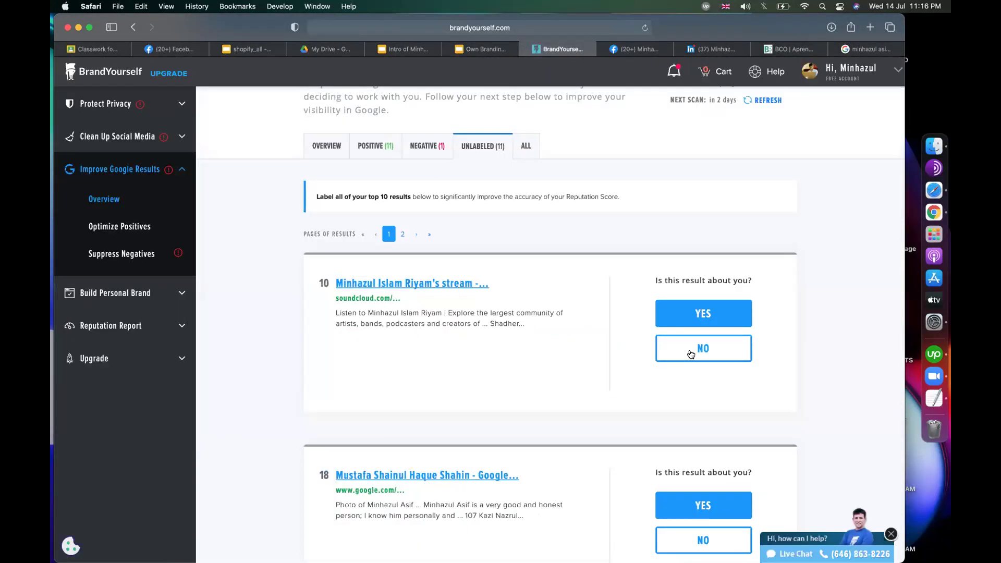
Step: Check the SoundCloud result in a new tab and label it as not about you
right_click(458, 287)
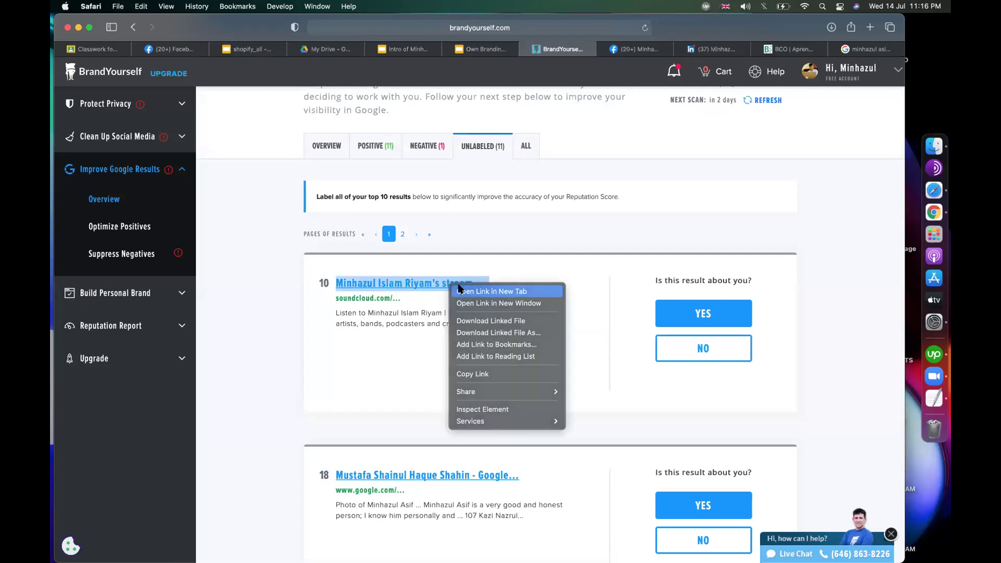
click(459, 290)
click(557, 49)
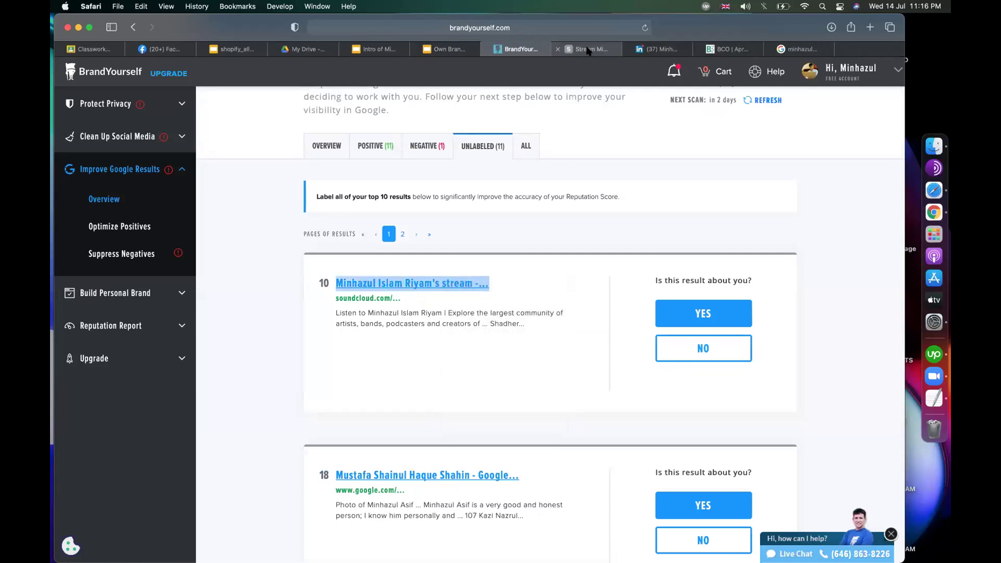
click(587, 50)
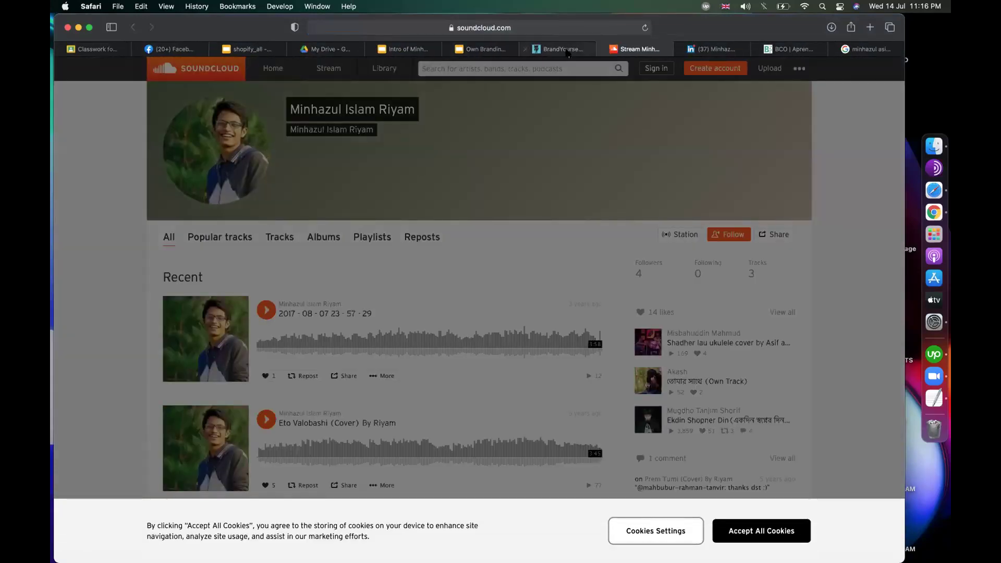
click(565, 50)
click(702, 355)
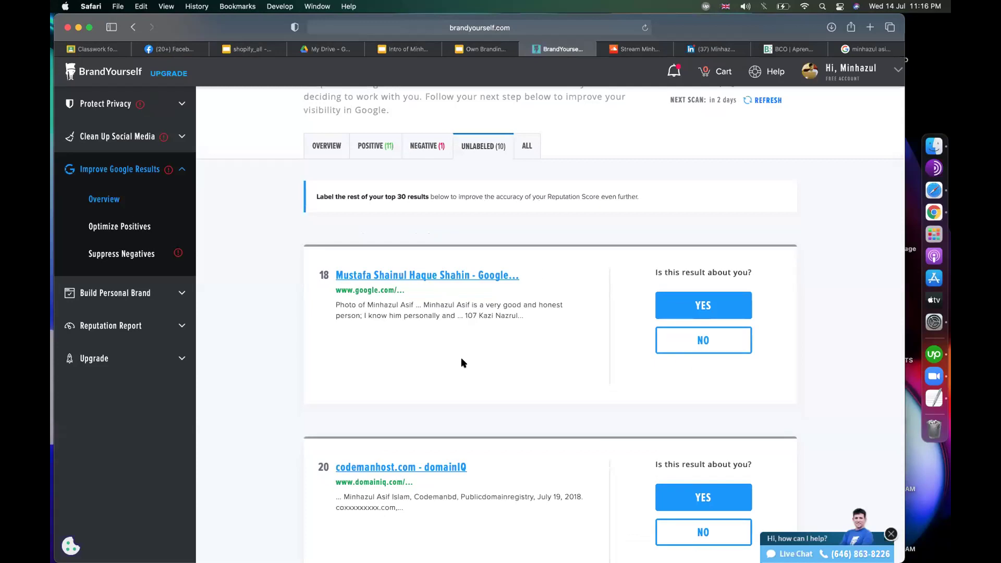
Step: Label result 18 as about you with Positive content
click(681, 307)
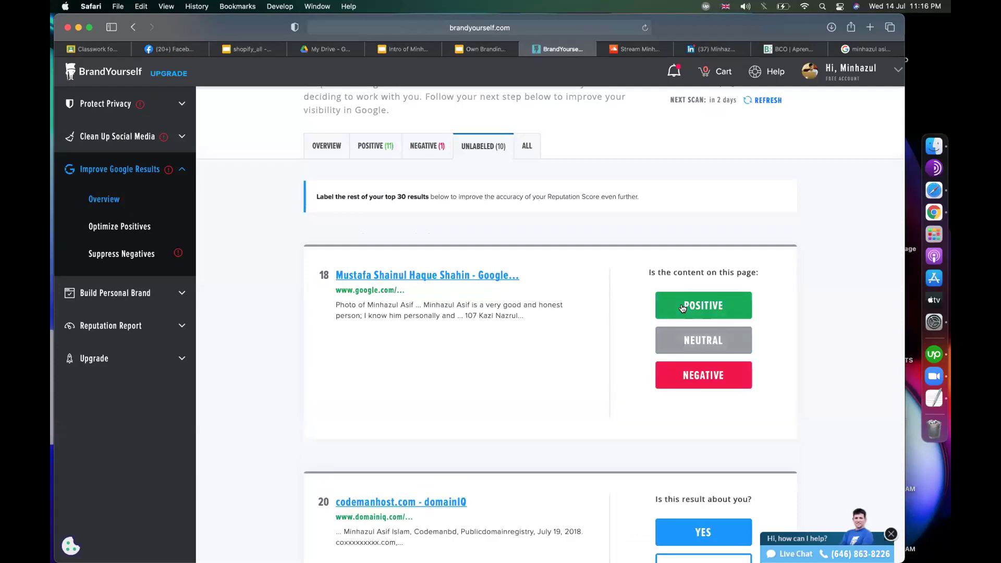
click(684, 308)
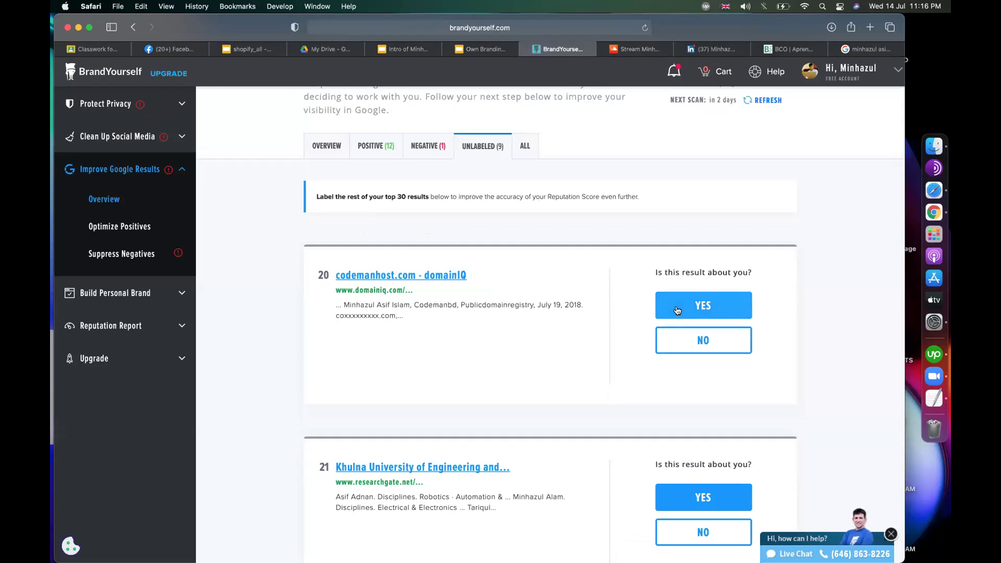
scroll(261, 261, up, 2)
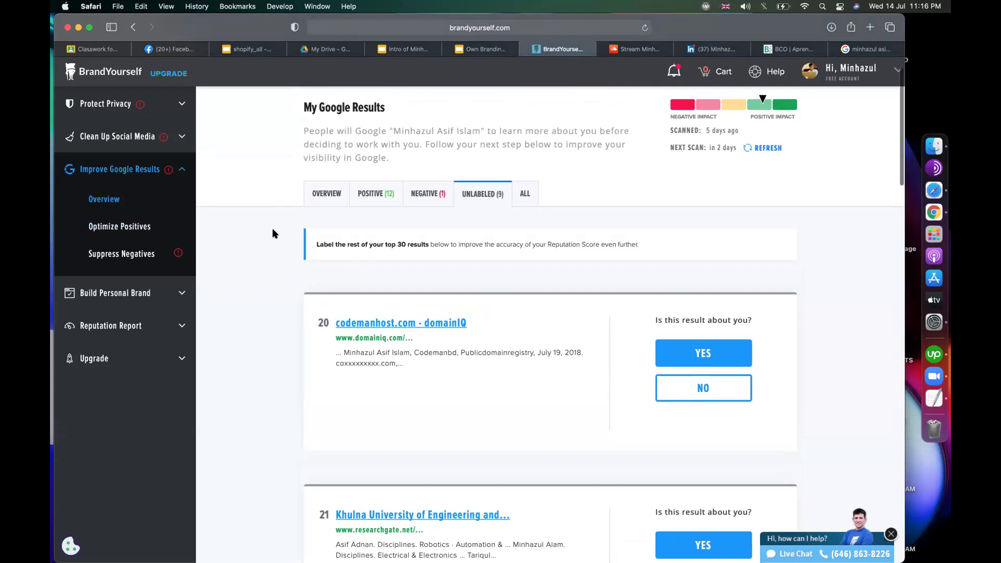
scroll(240, 211, up, 1)
Step: Return to the Improve Google Results Overview and show the Unlabeled results
click(122, 140)
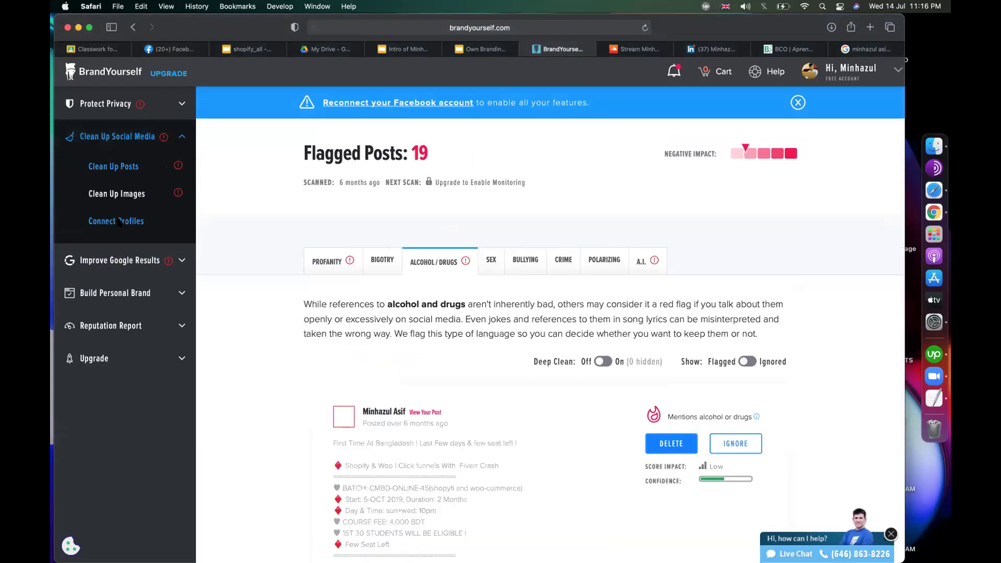
click(115, 262)
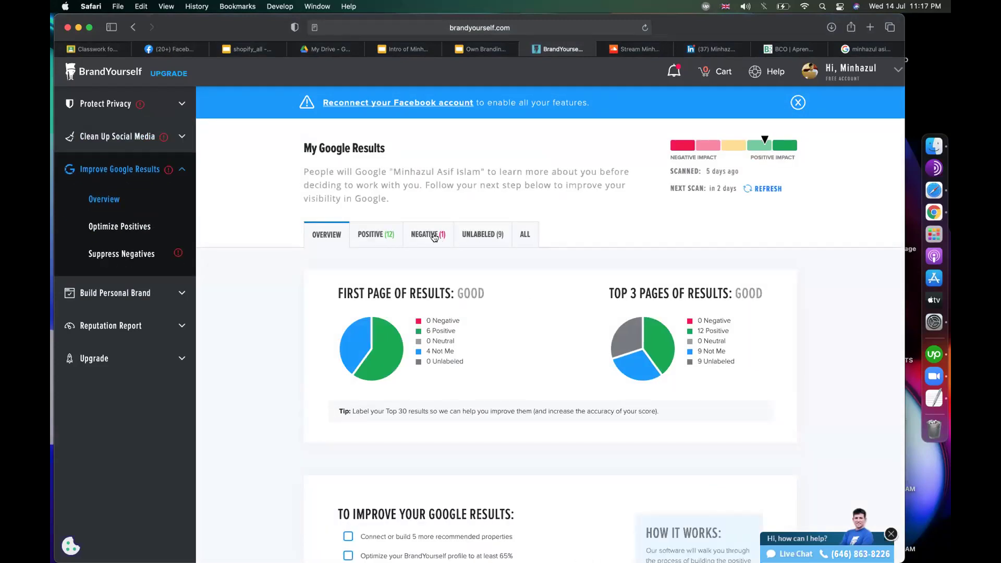
click(475, 235)
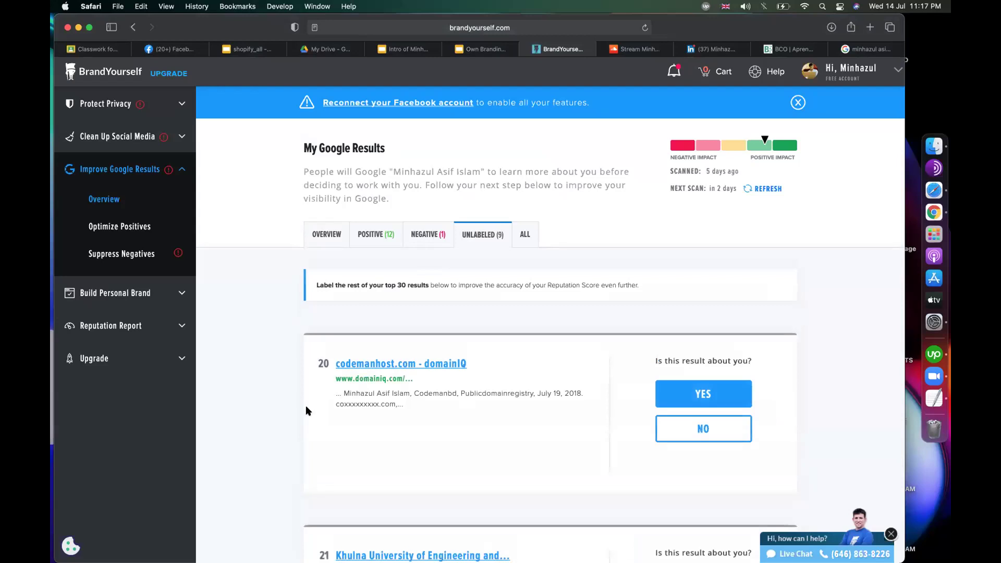
scroll(307, 411, down, 5)
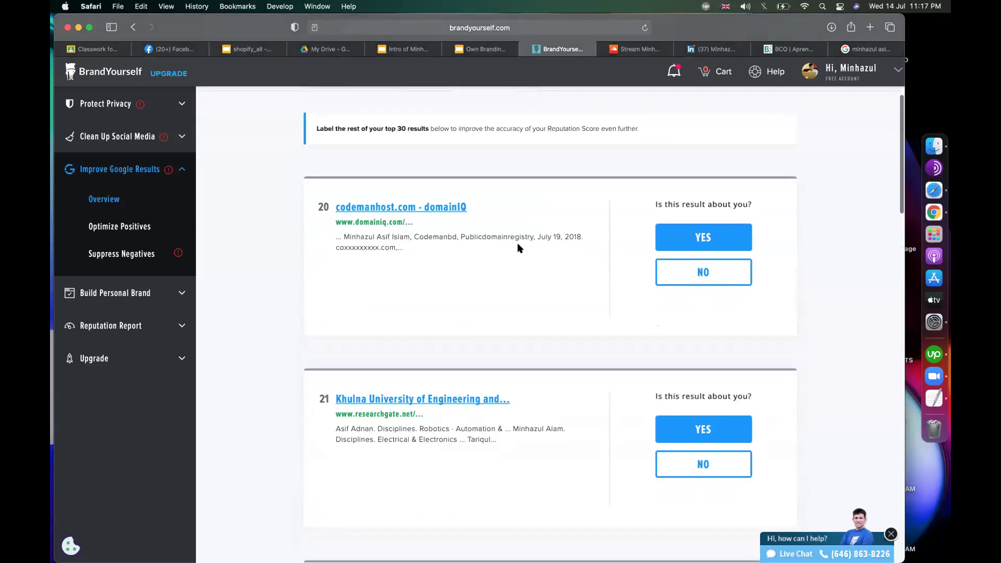
Step: Label result 20, the codemanhost.com result, as about you with Positive content
click(699, 243)
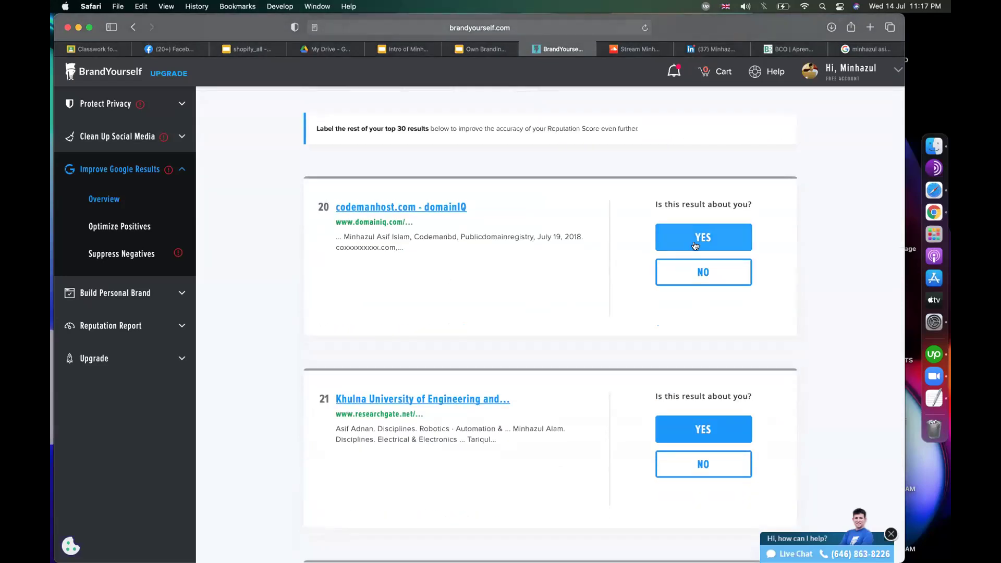
scroll(715, 327, up, 3)
click(713, 323)
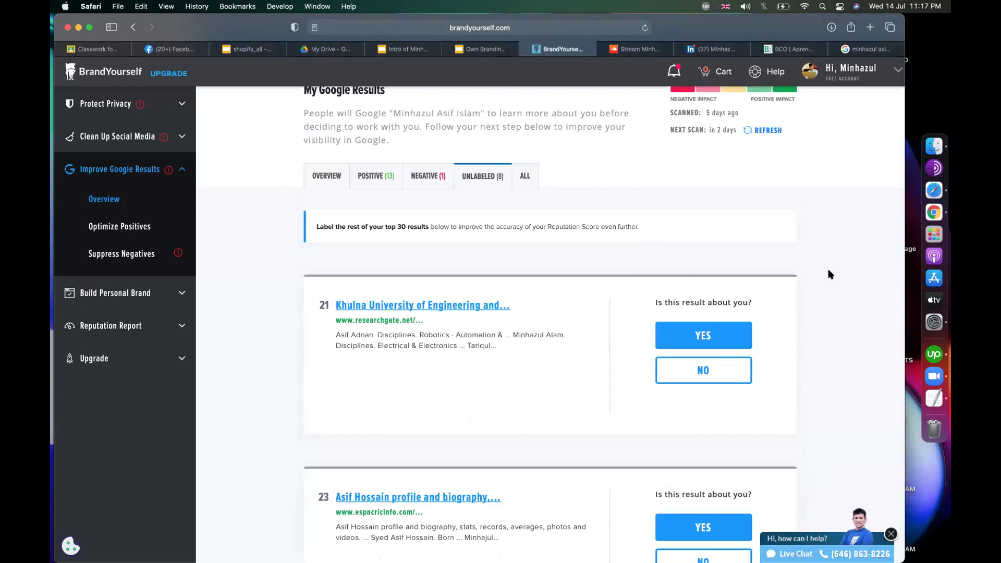
scroll(827, 270, down, 10)
scroll(829, 273, up, 5)
scroll(830, 275, up, 10)
scroll(831, 275, down, 20)
scroll(831, 274, up, 20)
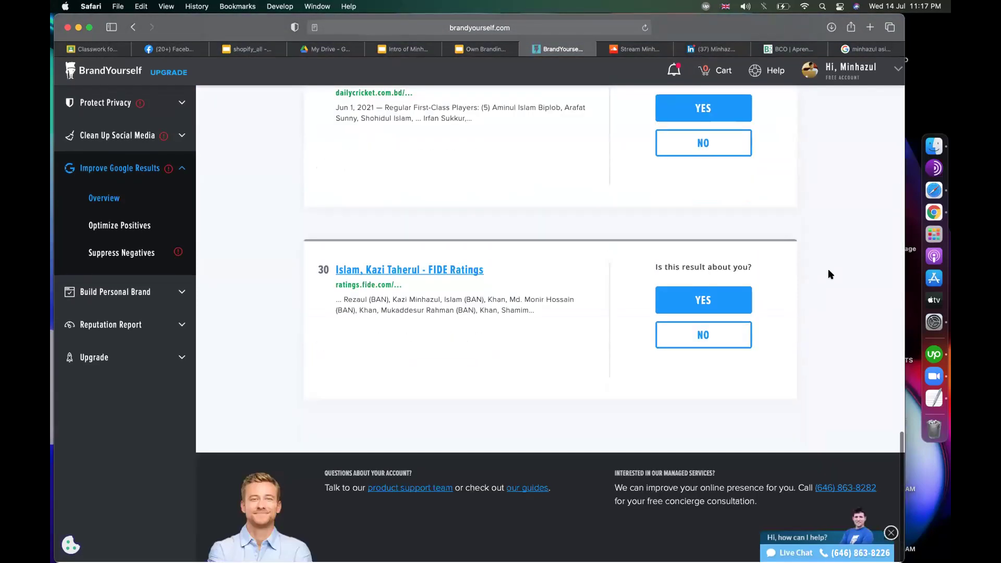